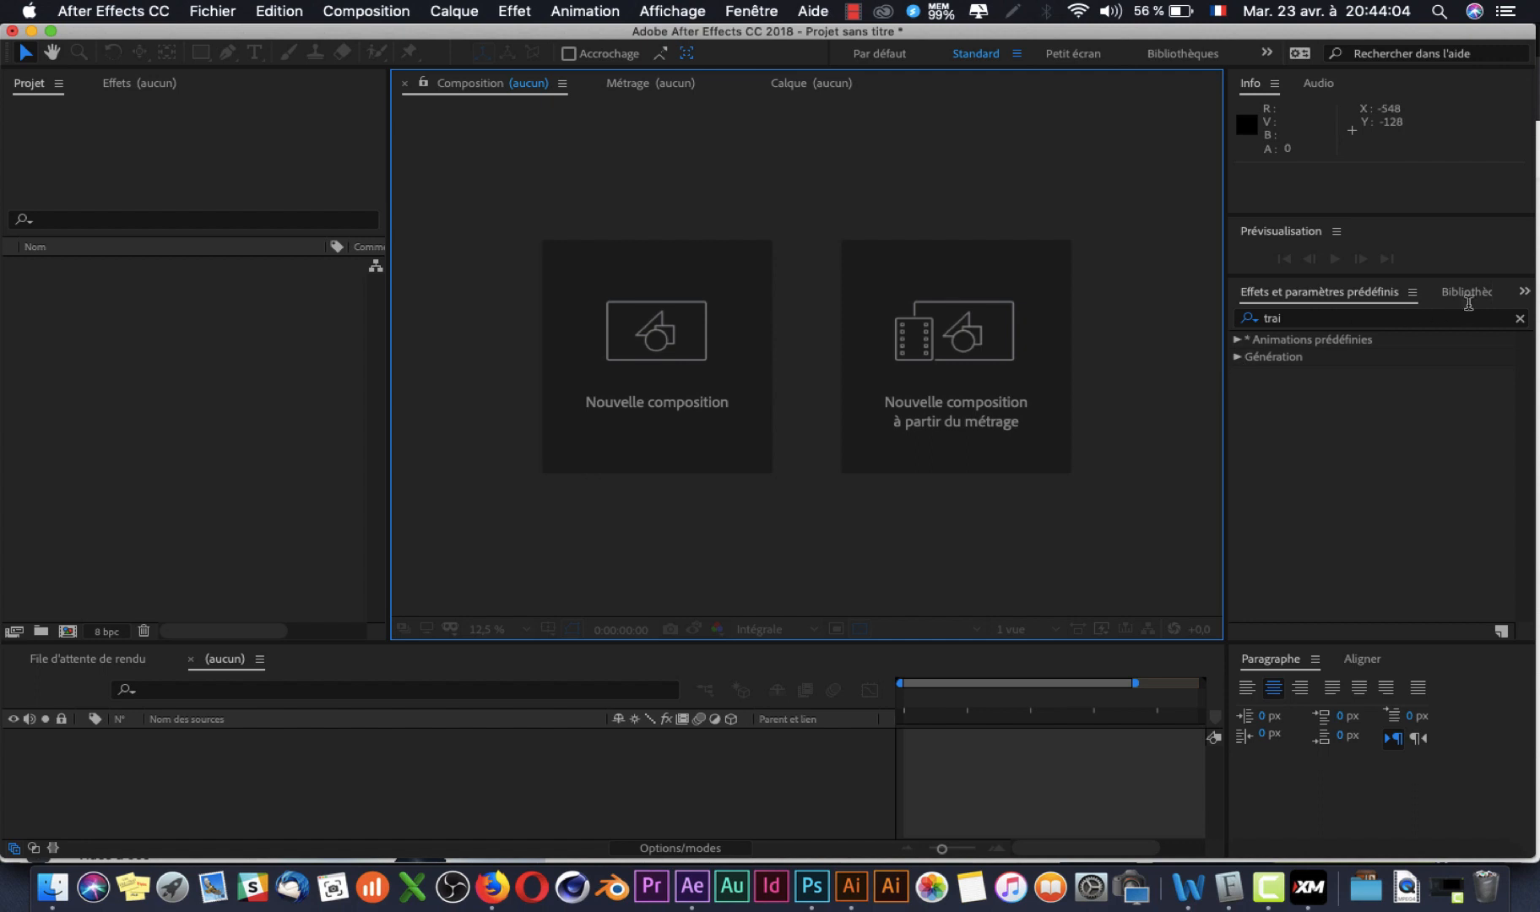
- Clear the search text from the effects and presets list
click(1517, 318)
click(1519, 319)
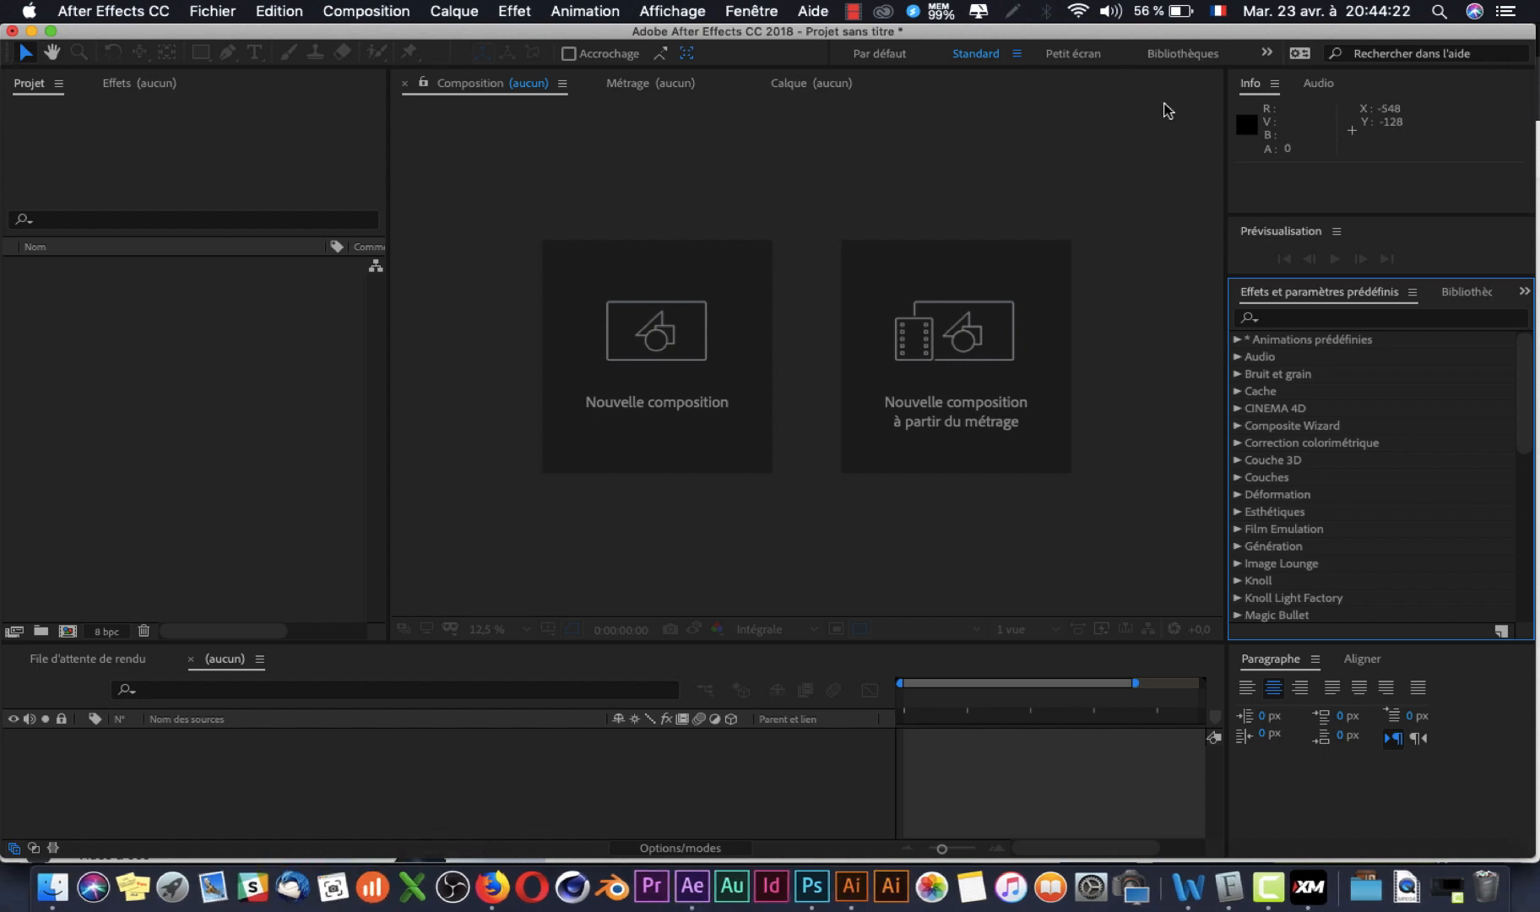
- Start a new composition using the HDTV 1080 25 preset
click(345, 12)
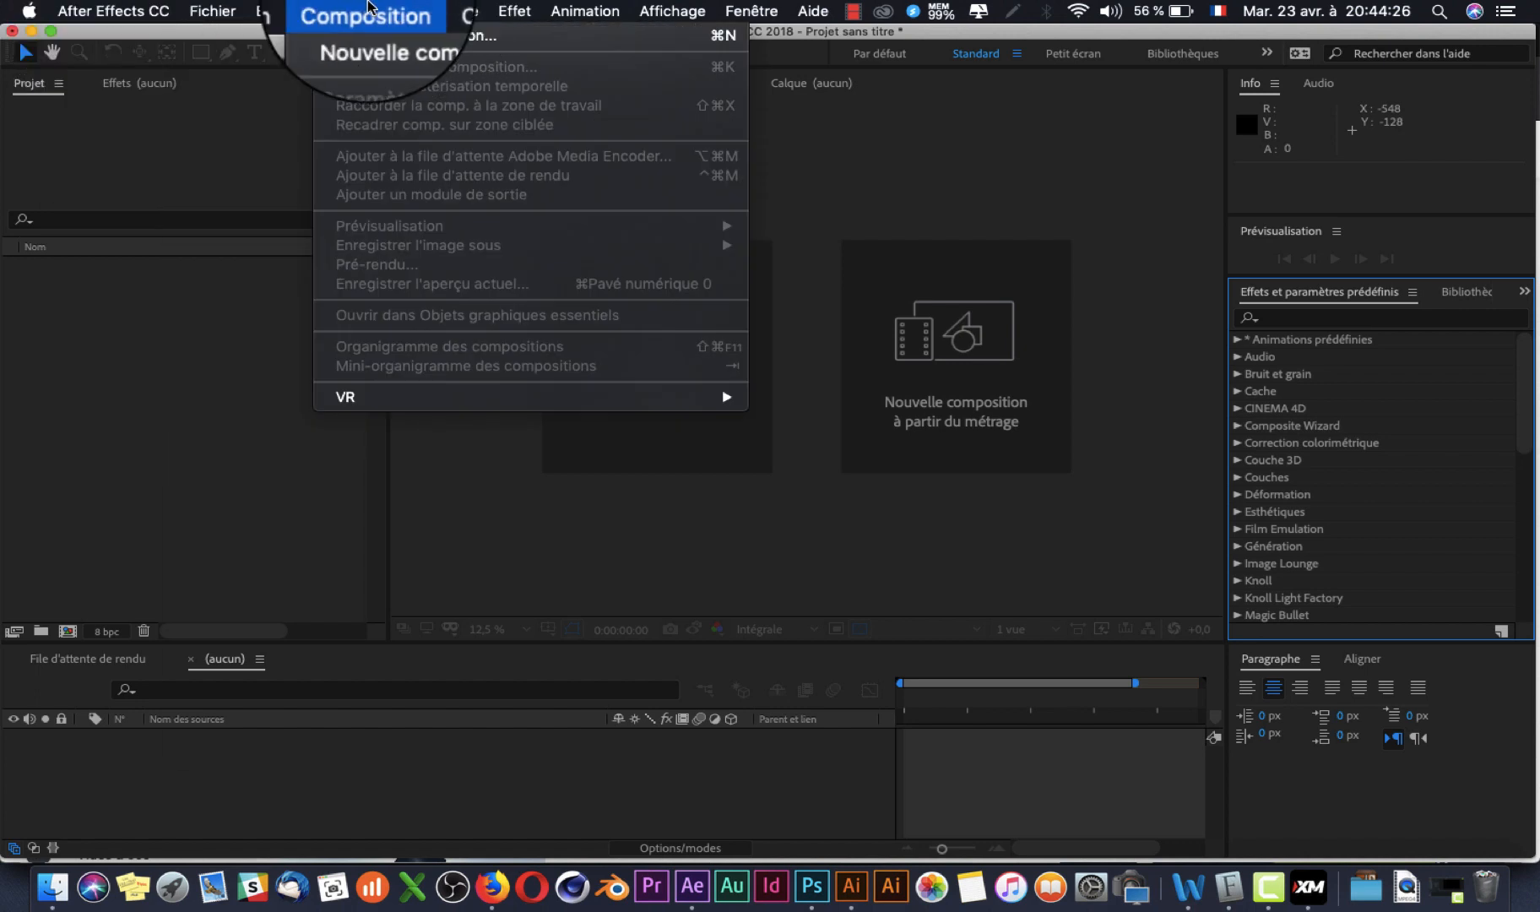
click(374, 29)
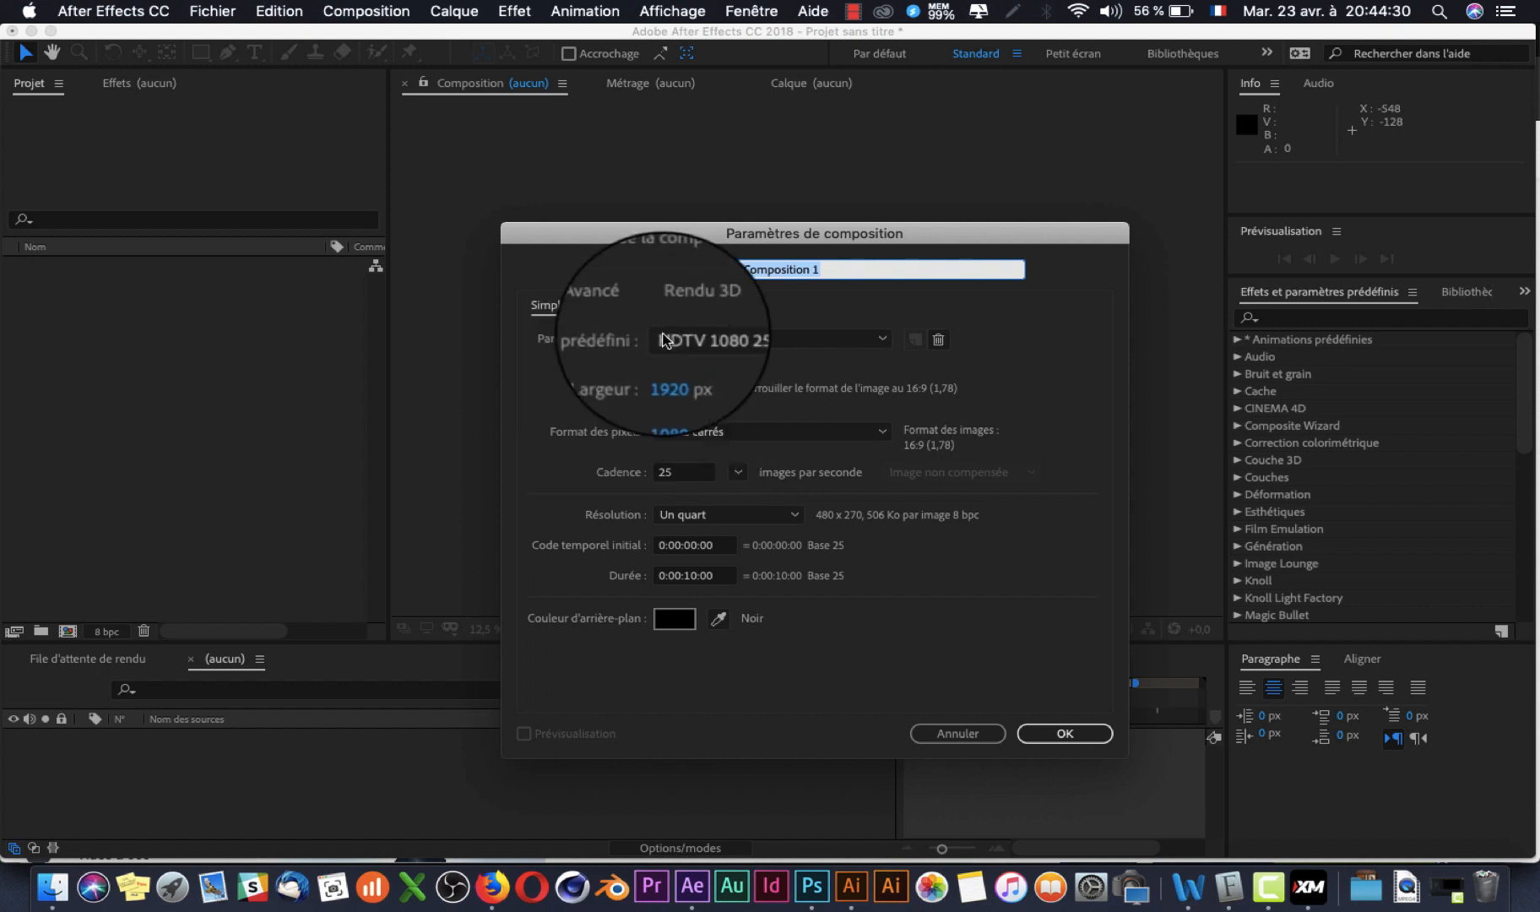
click(743, 344)
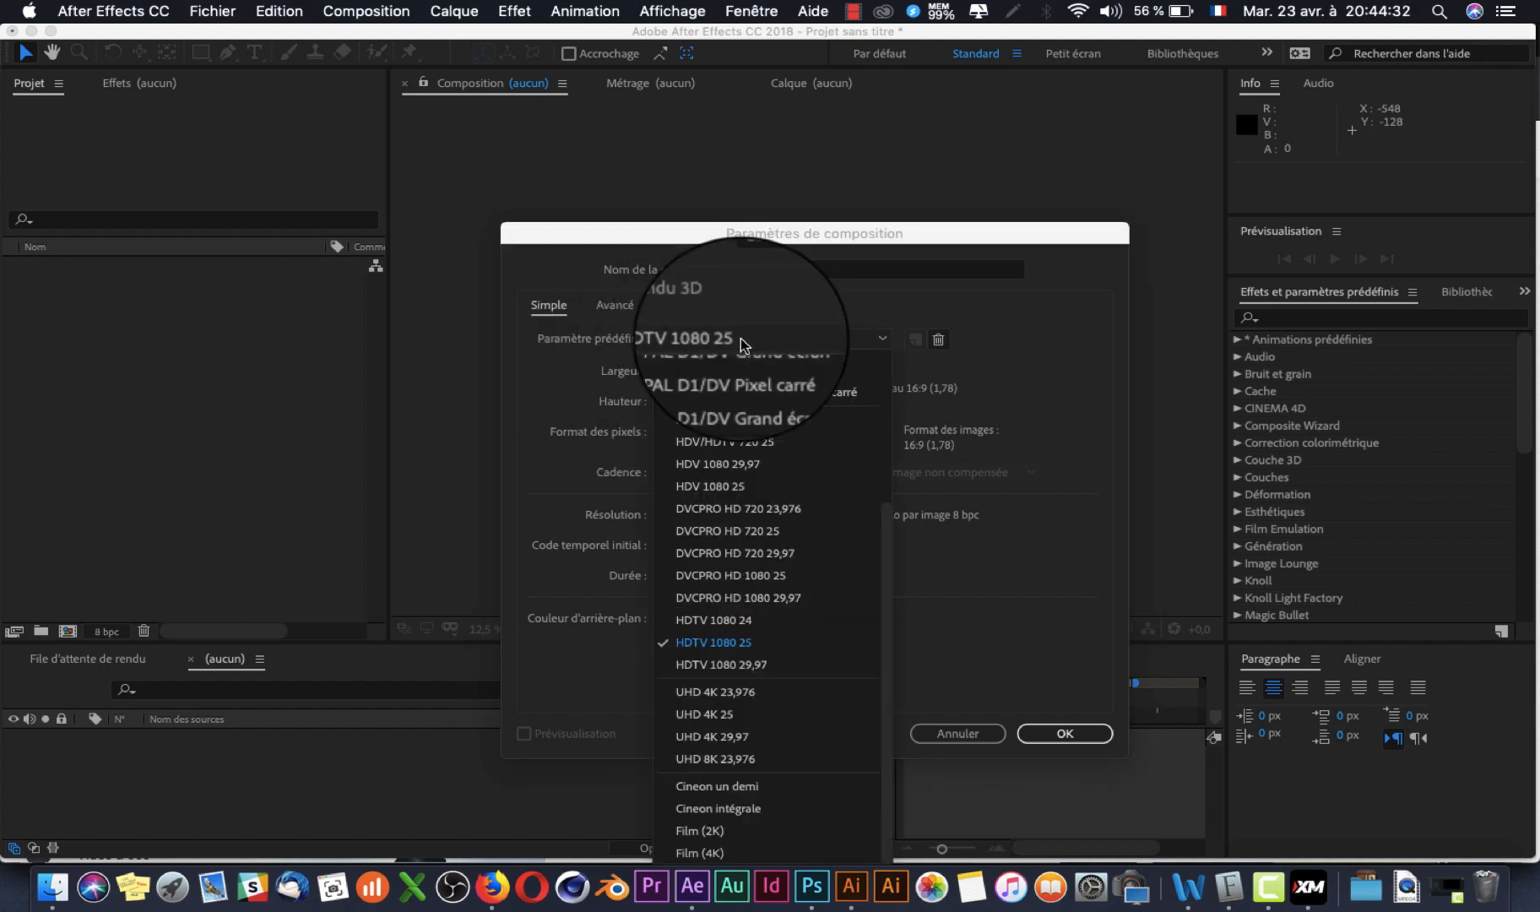
click(747, 648)
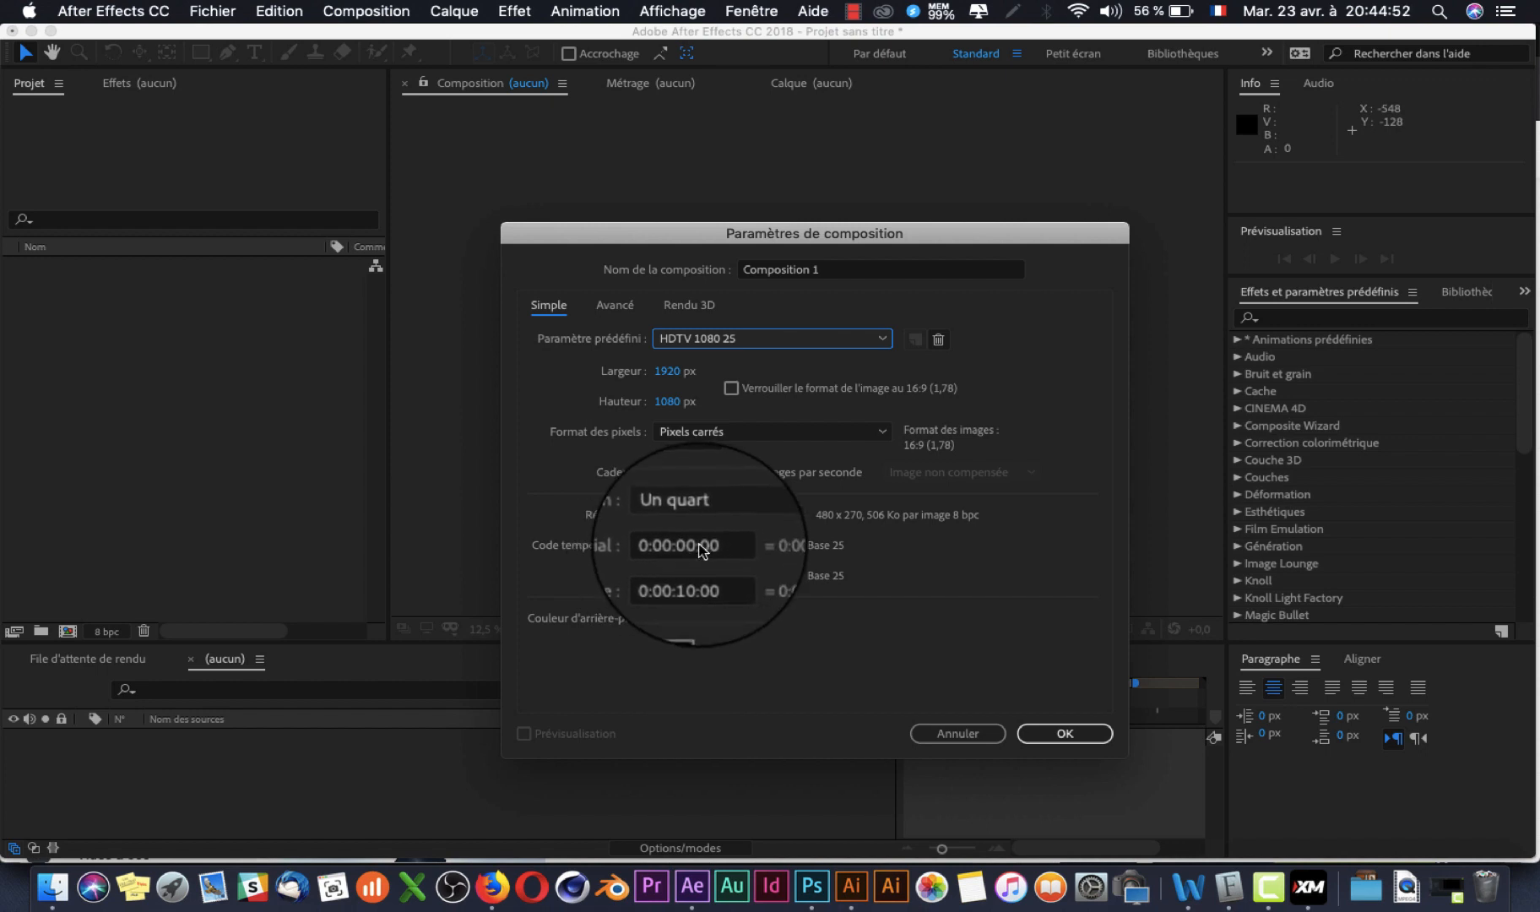
click(700, 514)
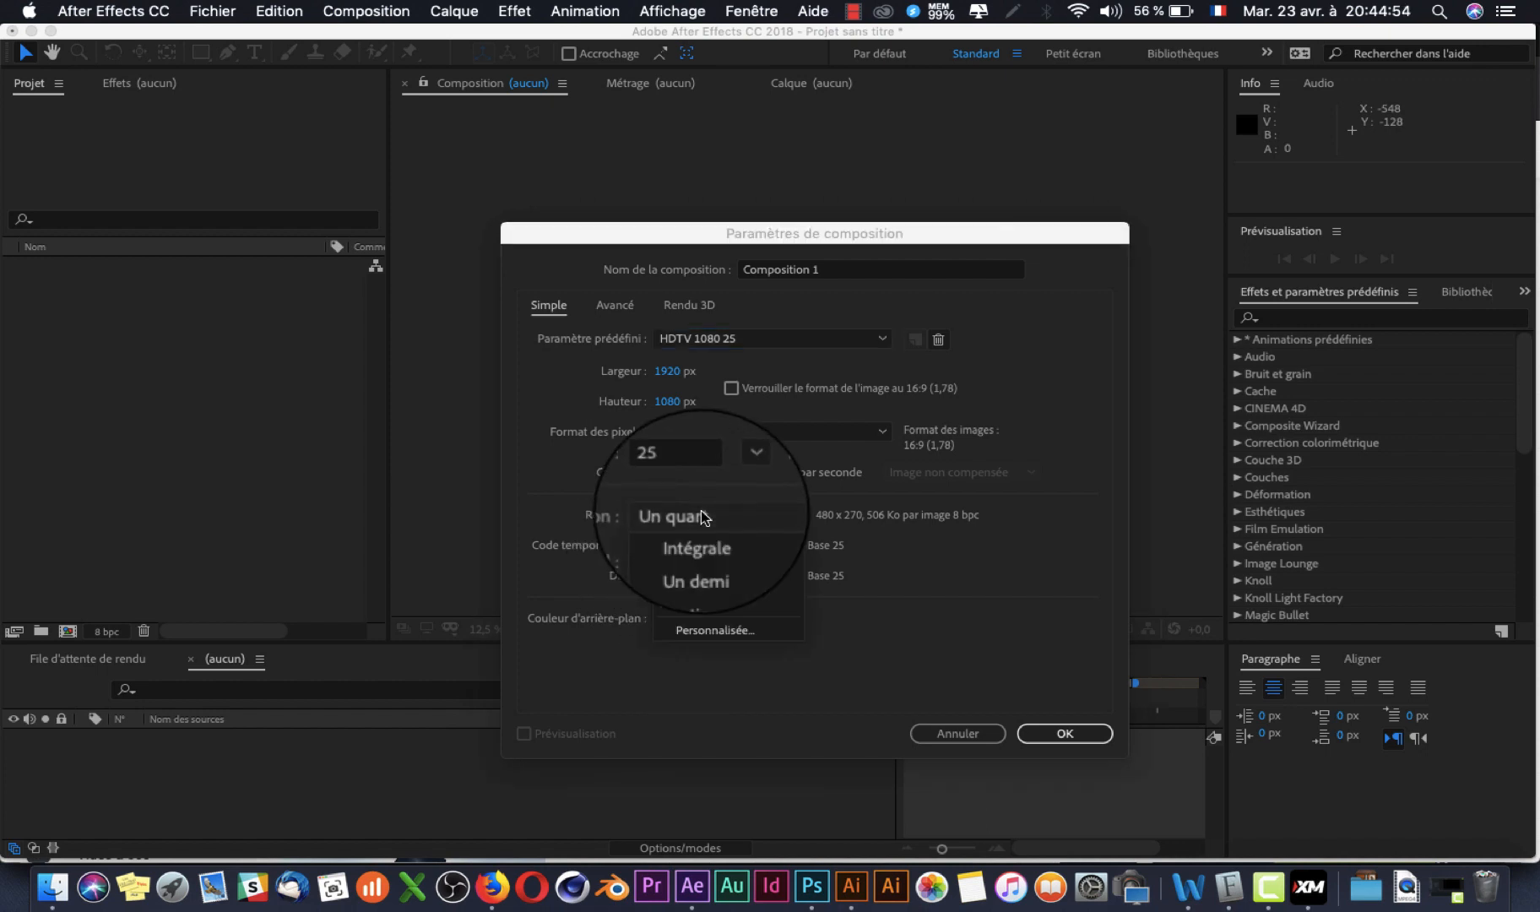
click(701, 515)
click(696, 550)
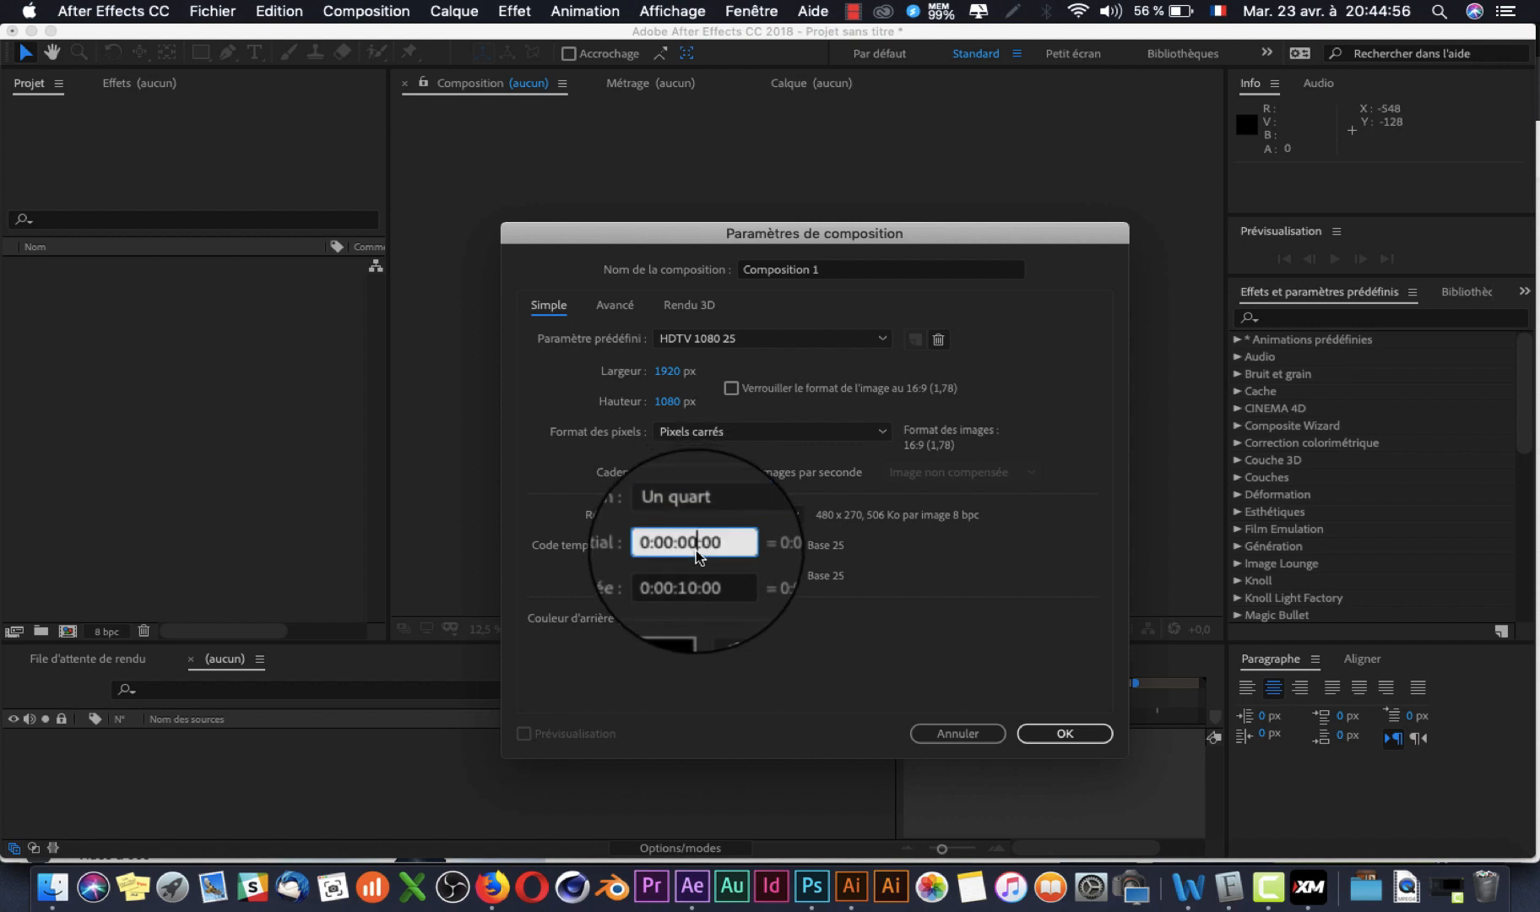
double_click(685, 550)
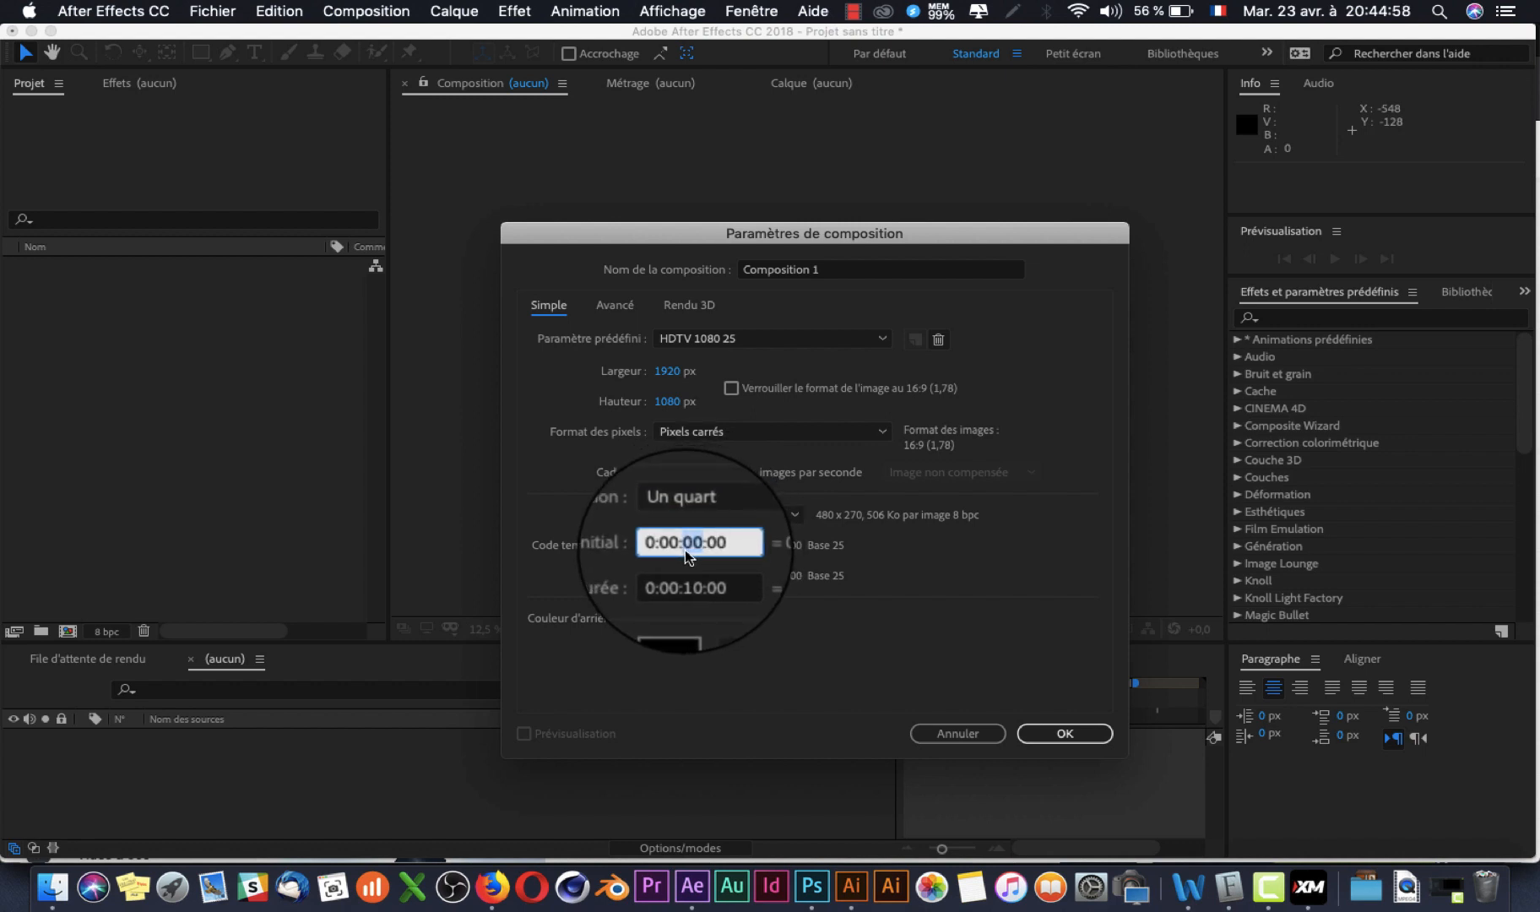
text(10)
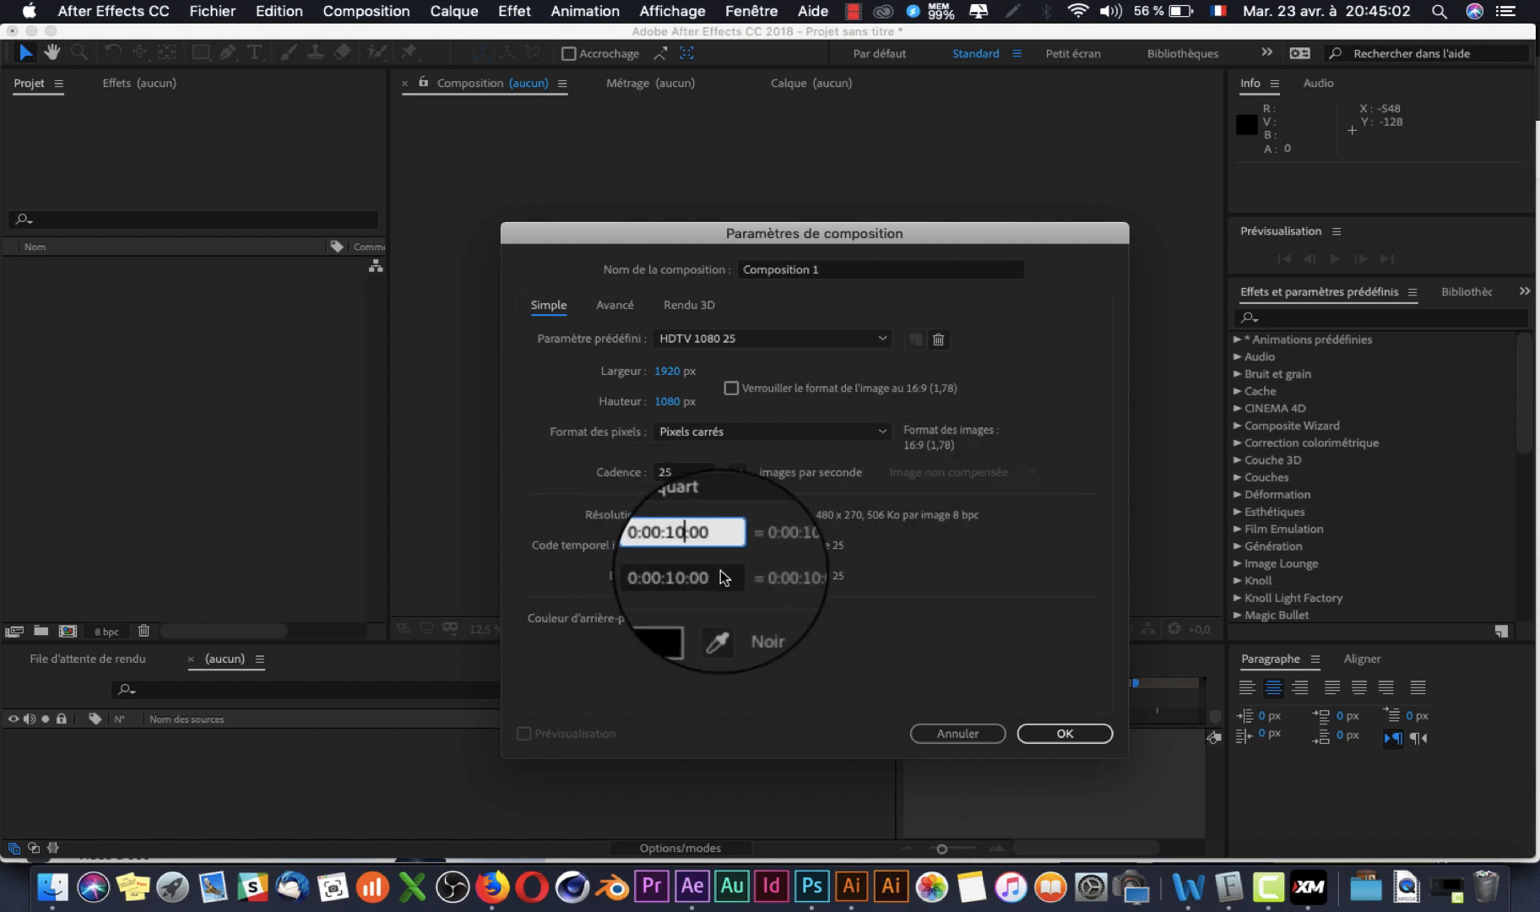
key(super+z)
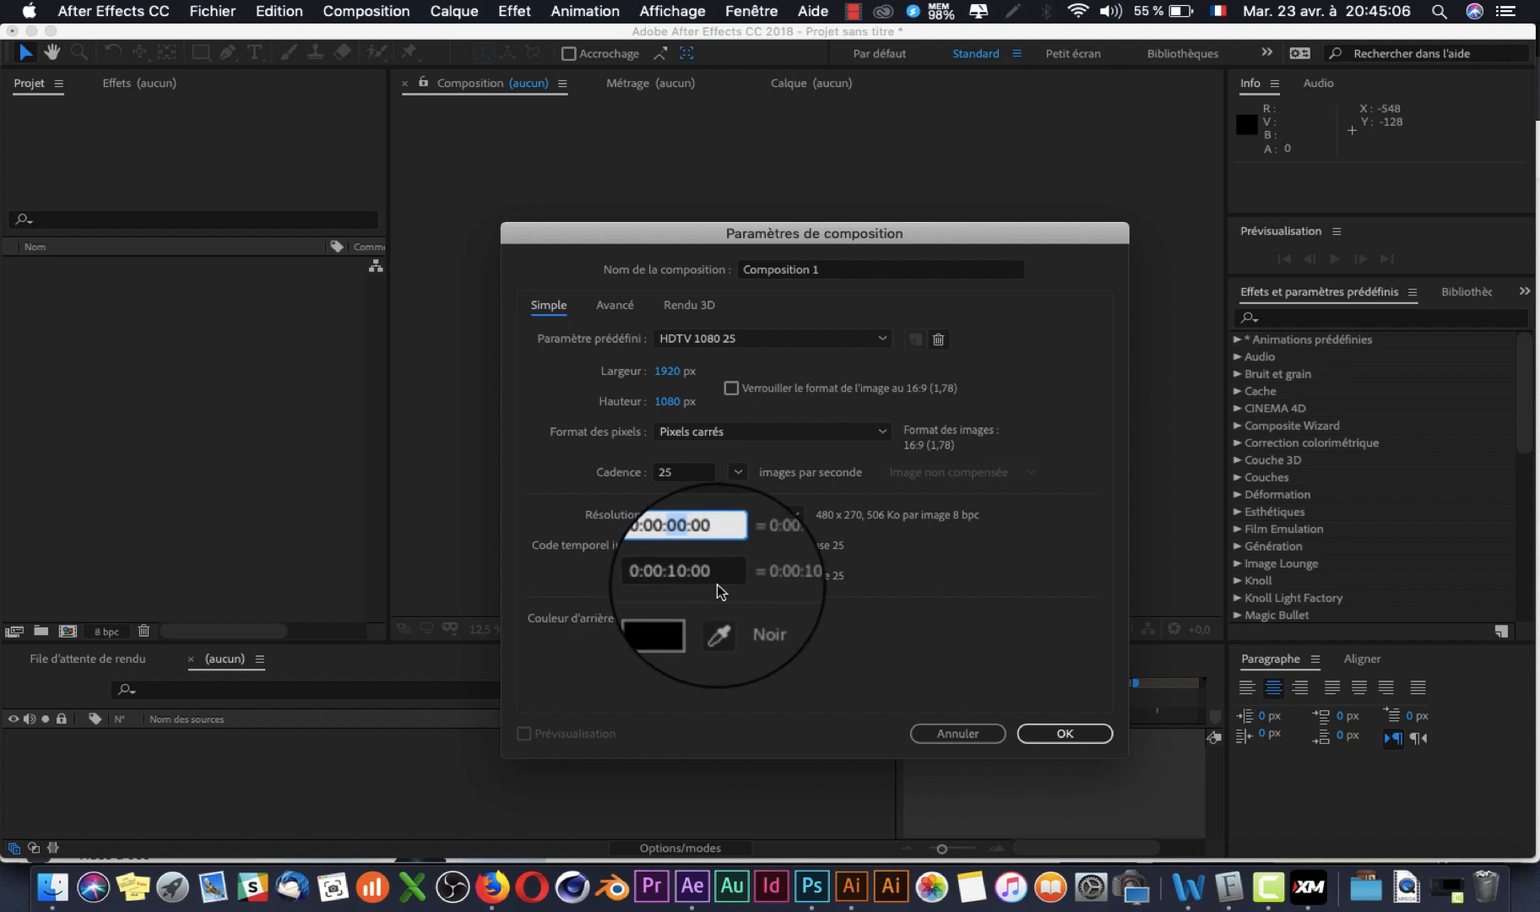
- Name the new composition Test and create it
click(834, 268)
drag(835, 270, 639, 270)
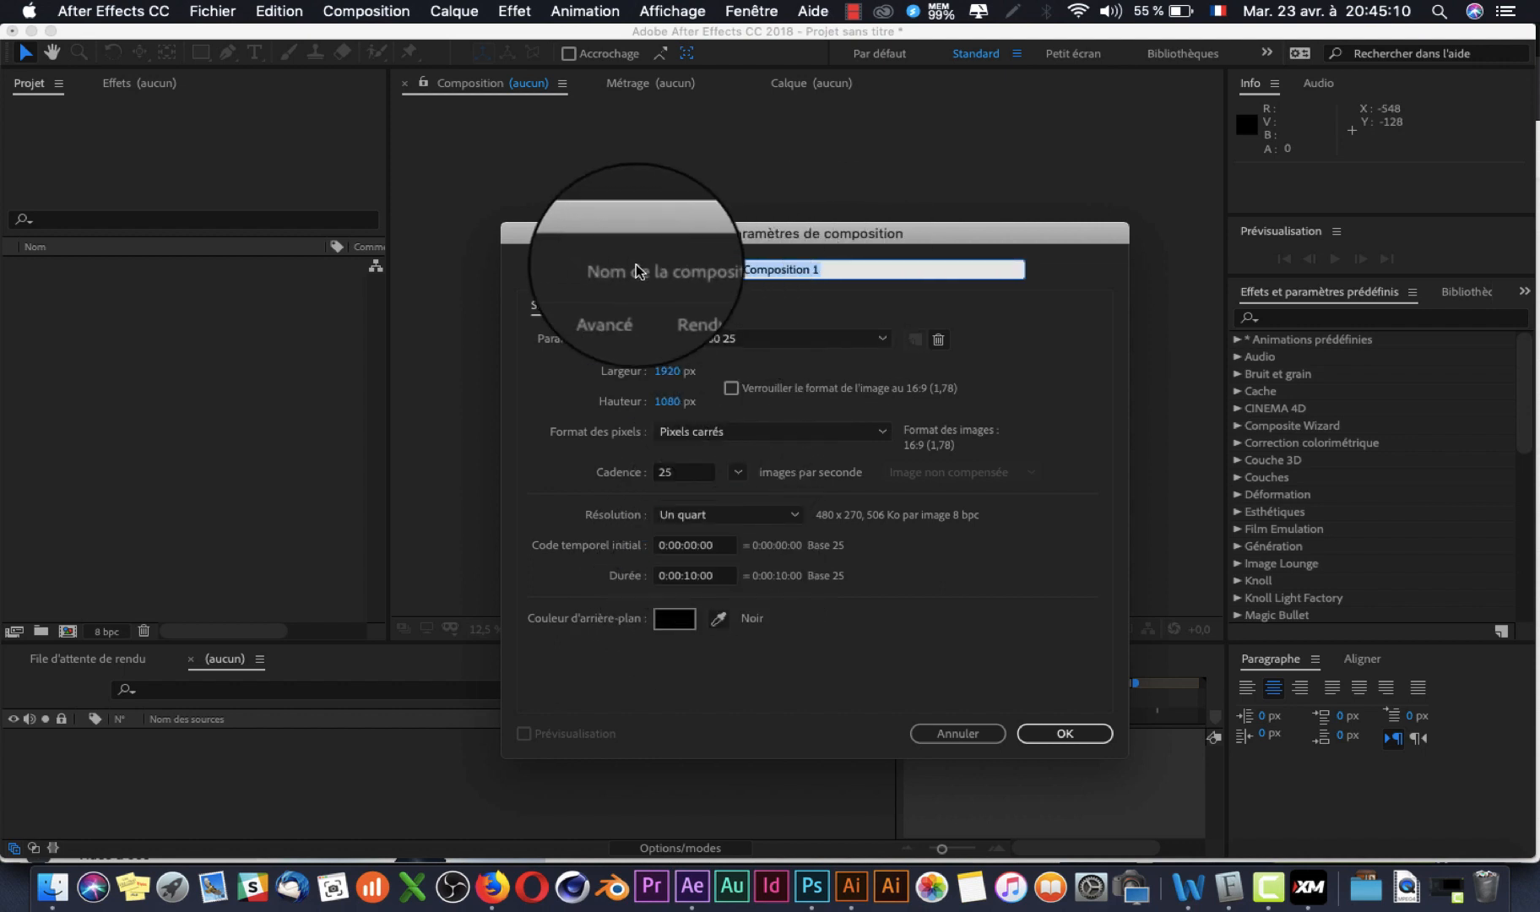
text(Test)
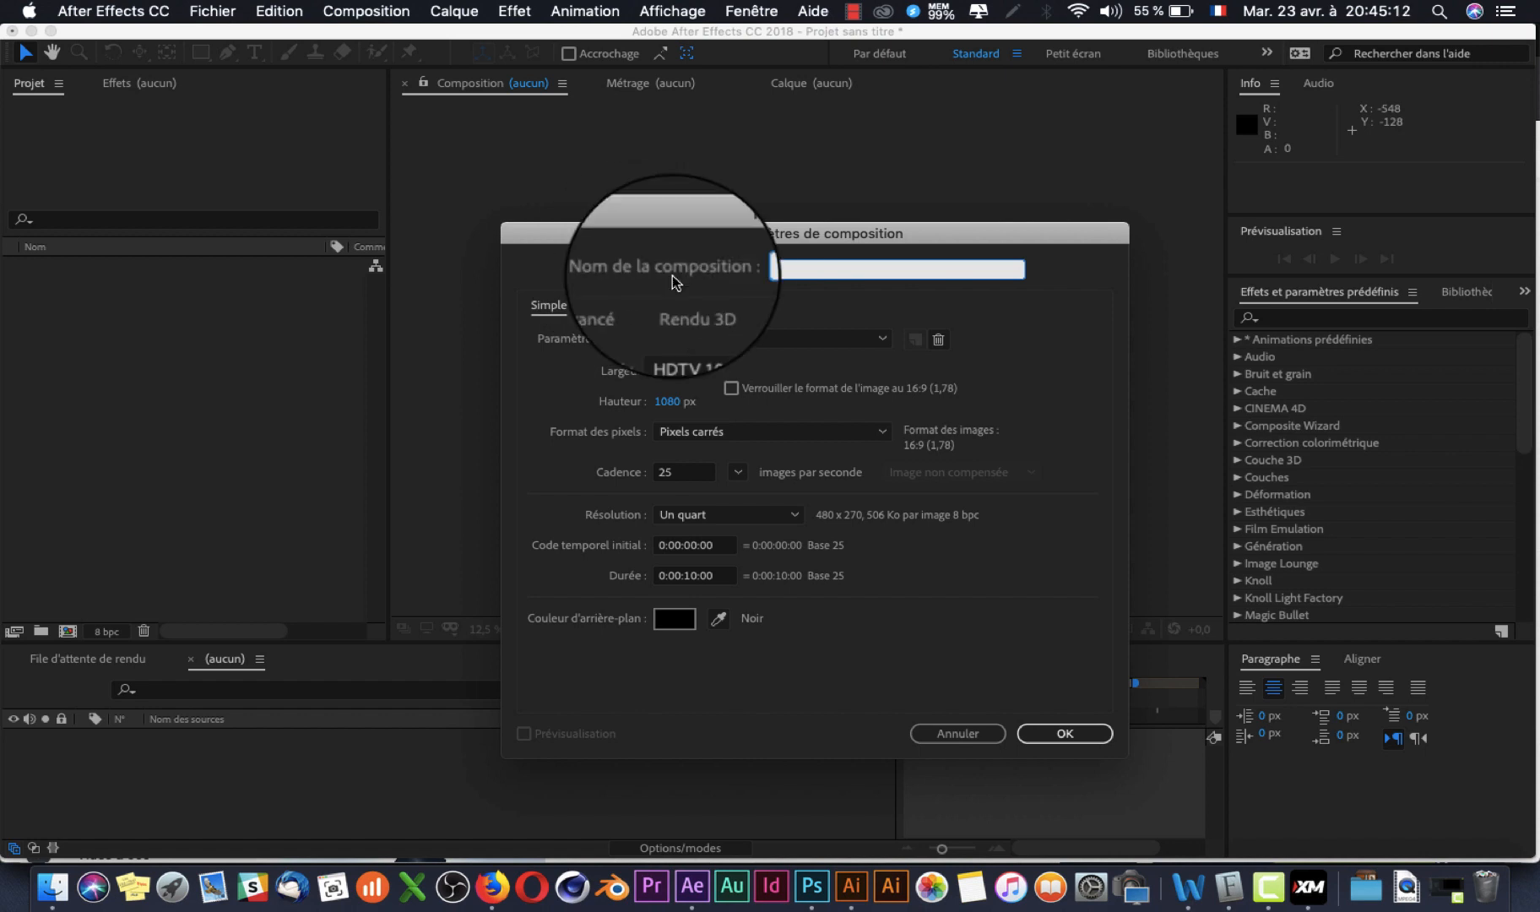
click(1054, 731)
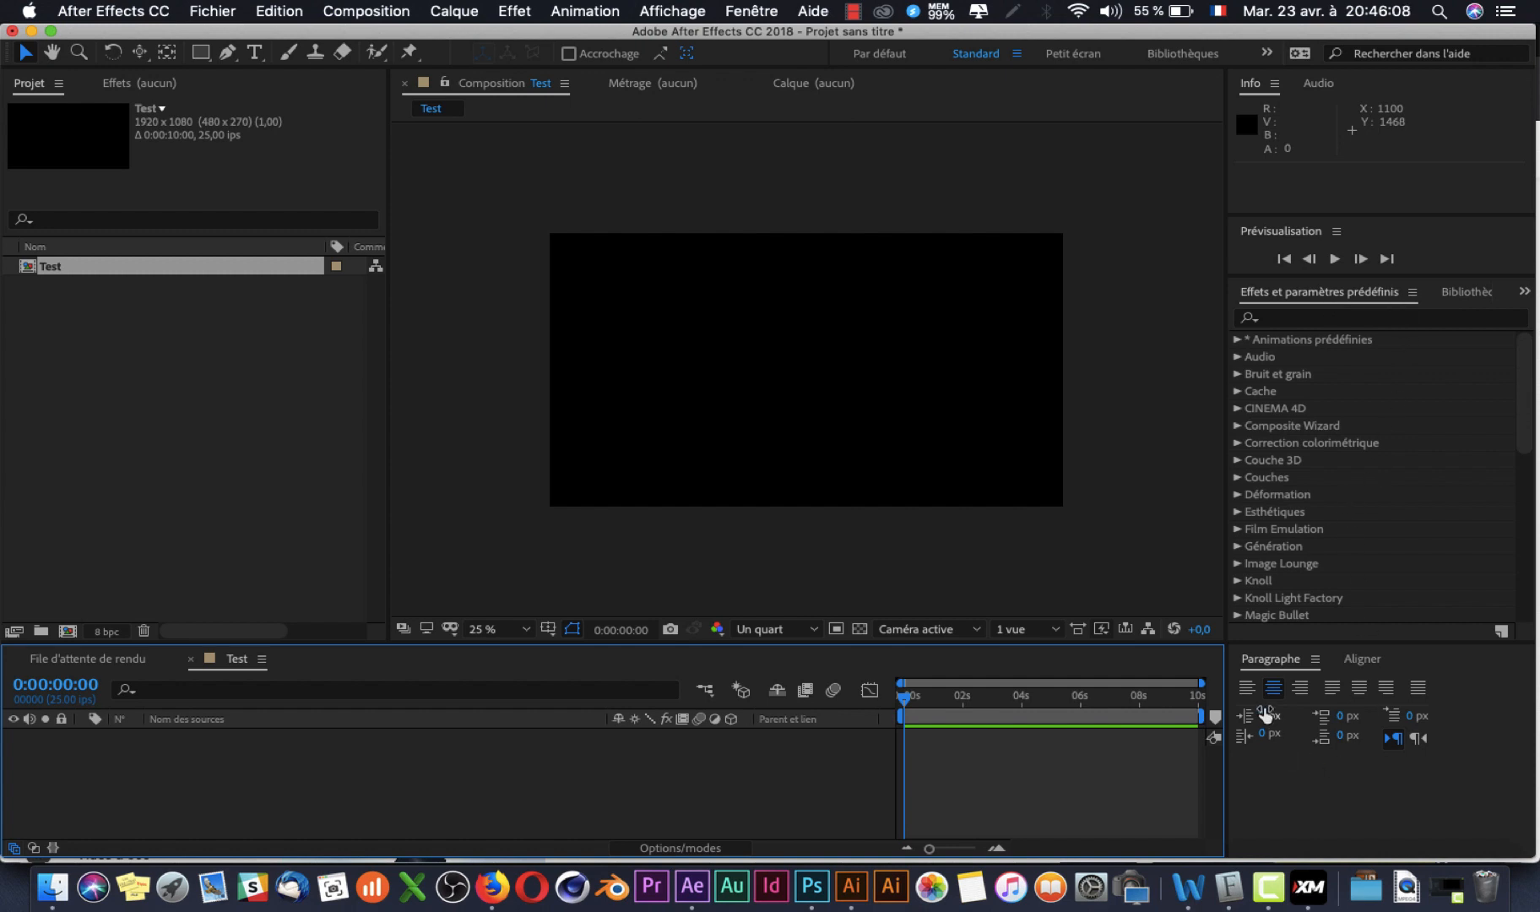
click(1369, 667)
click(1273, 664)
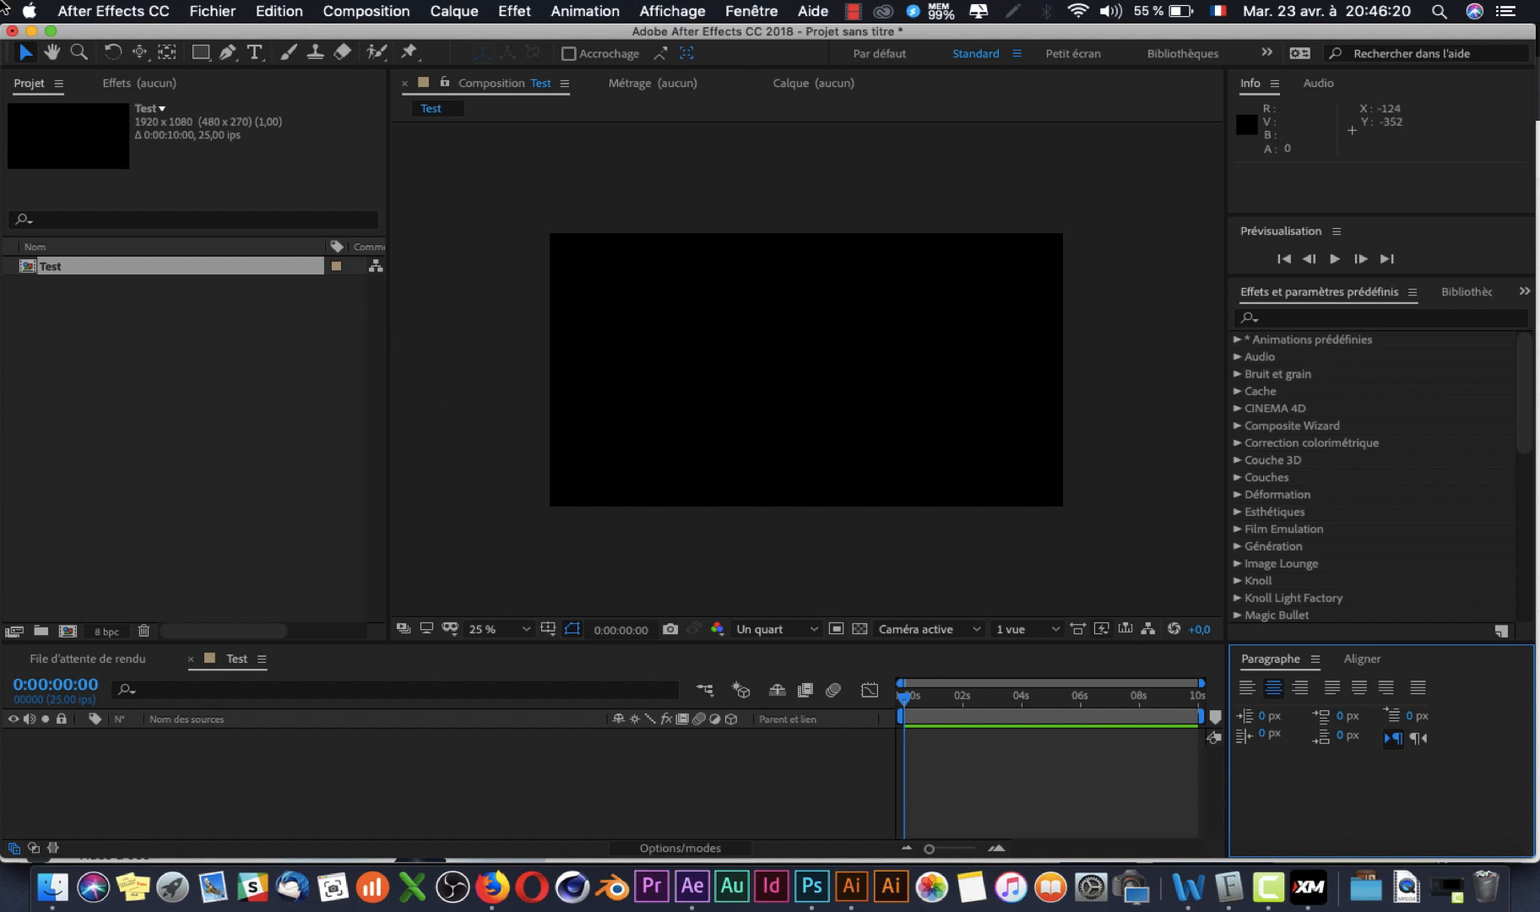
- Add a text layer reading "Bienvenue" in the Test composition with the Type tool
click(254, 54)
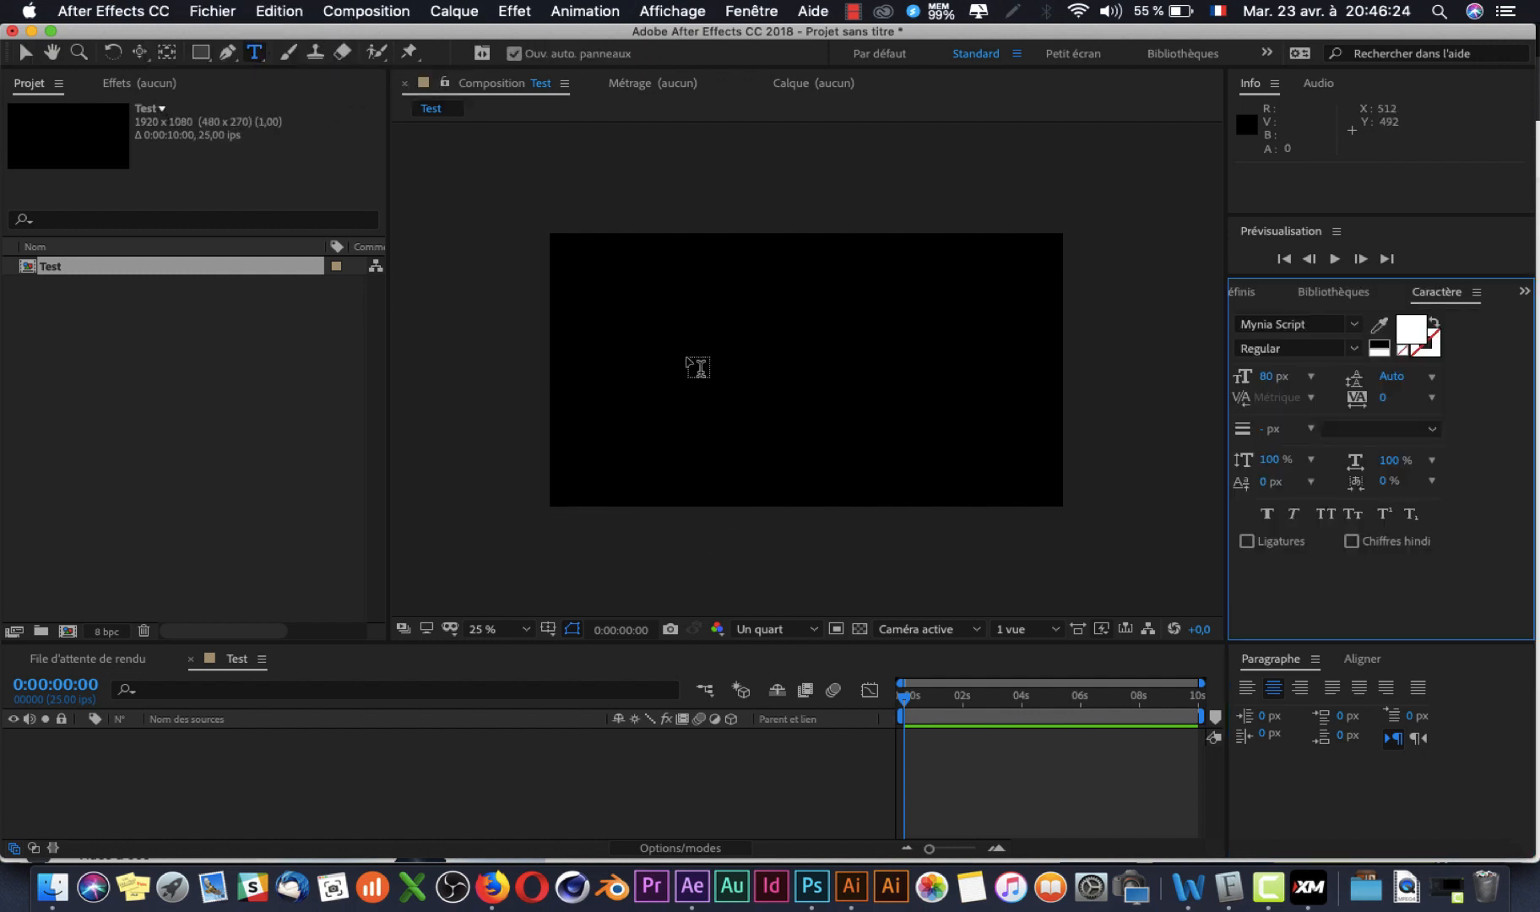
click(699, 368)
text(Bie)
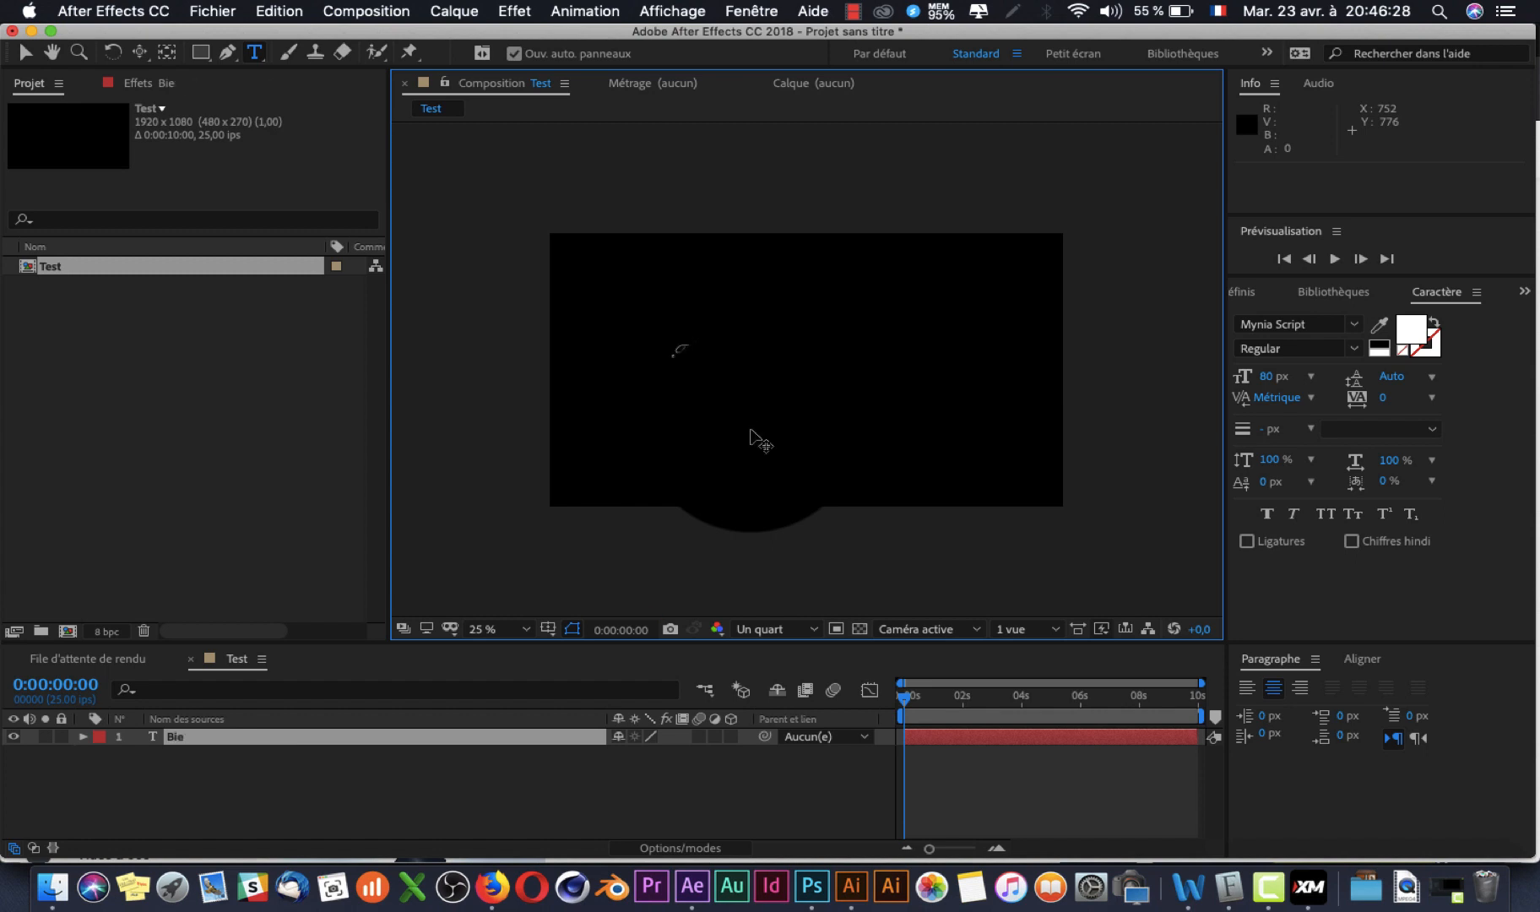
text(nvenue)
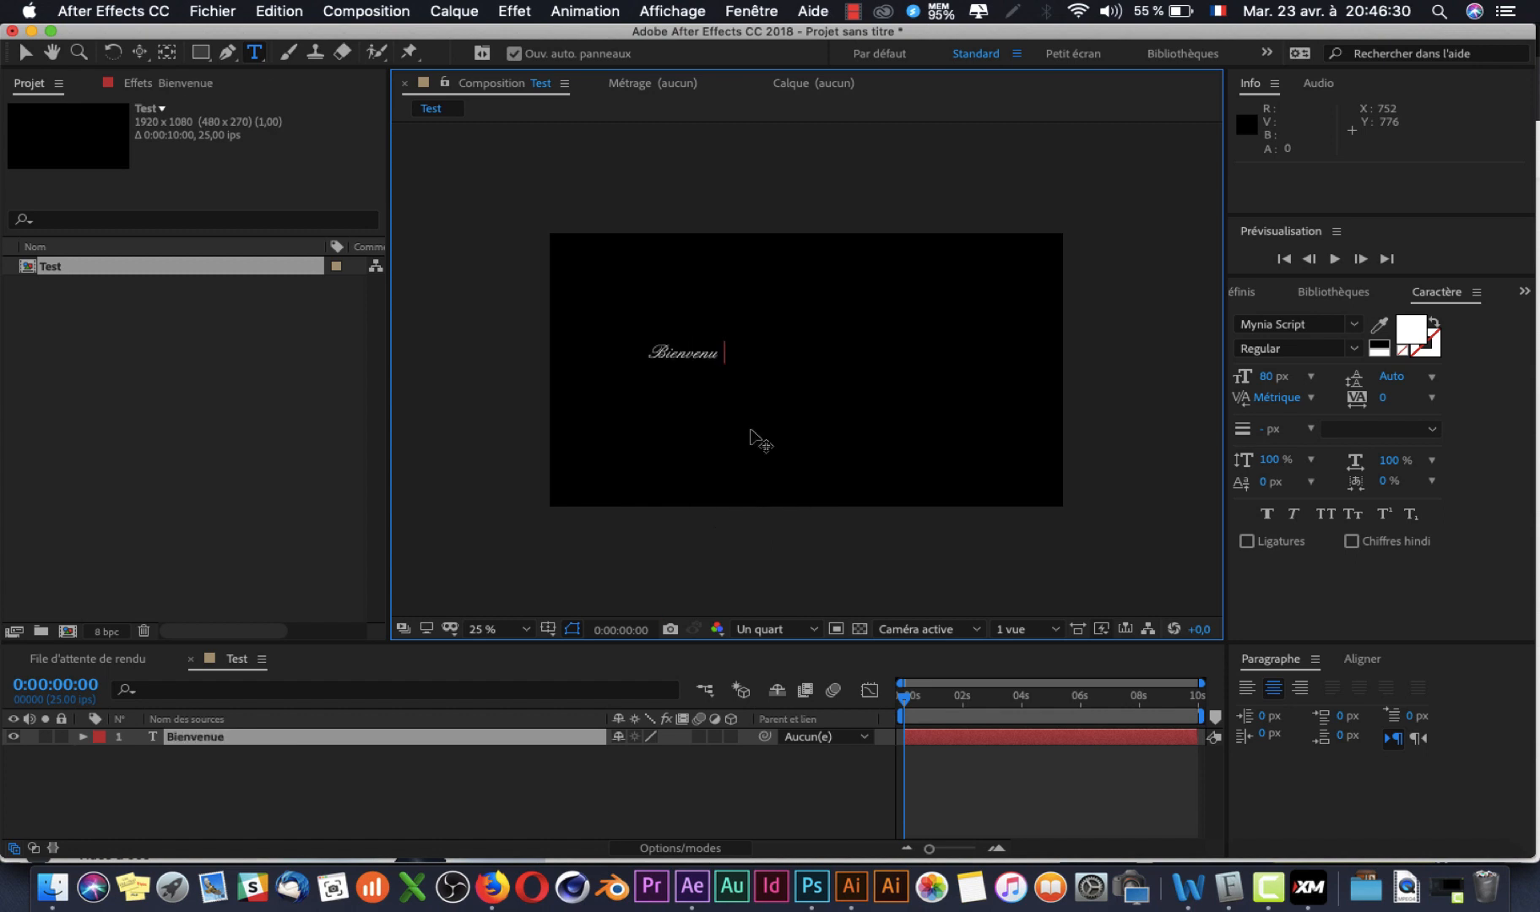
- Set the "Bienvenue" text to the Lato Black font at 197 px and return to the Selection tool
double_click(702, 357)
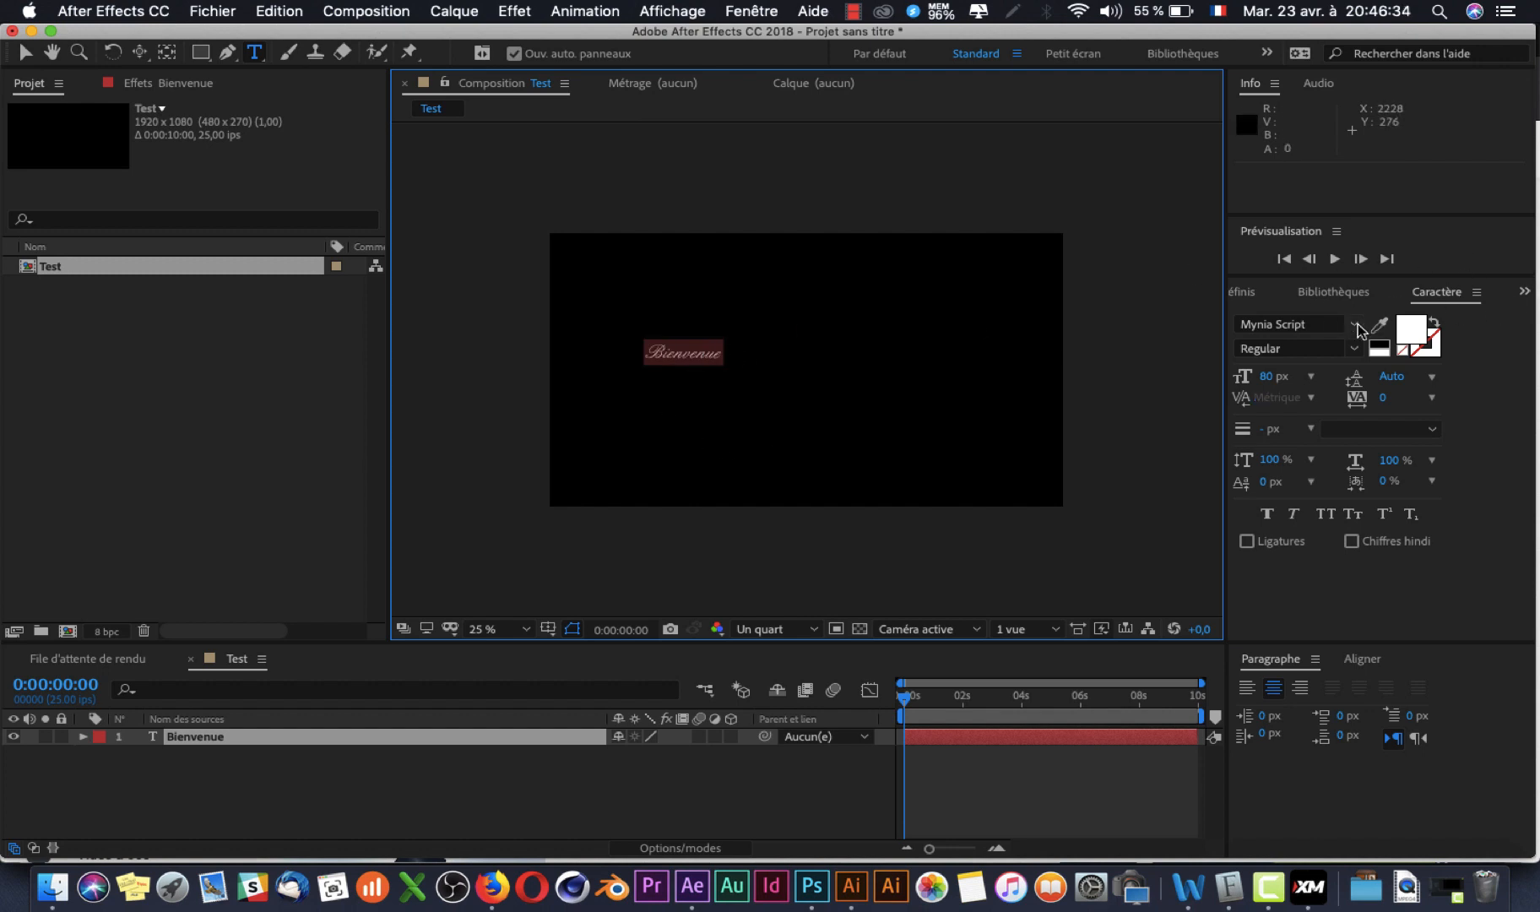
click(1320, 328)
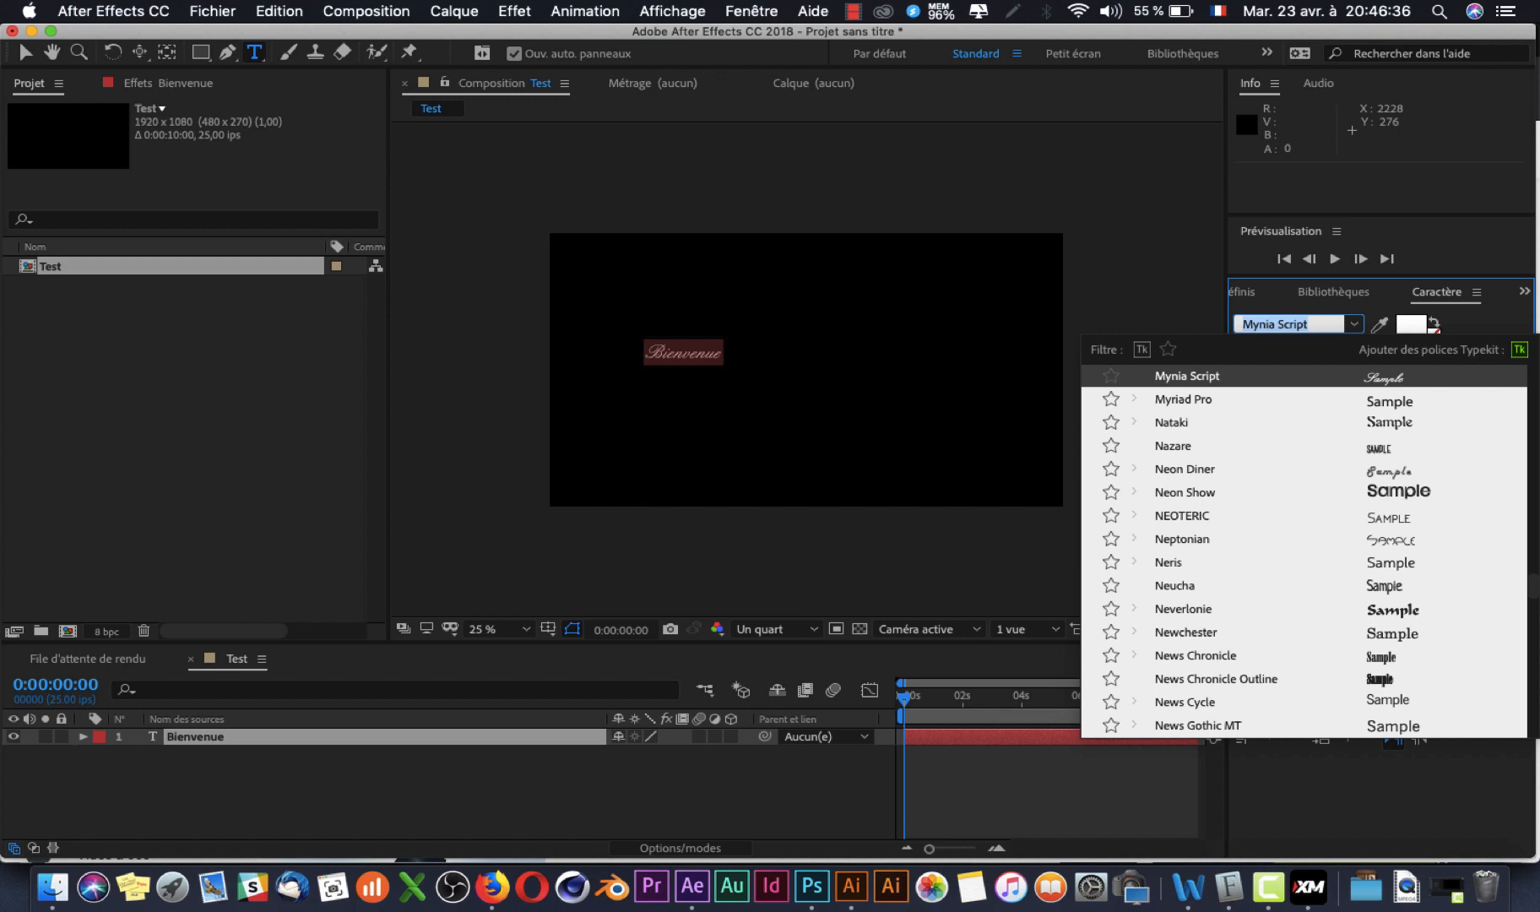
text(lata)
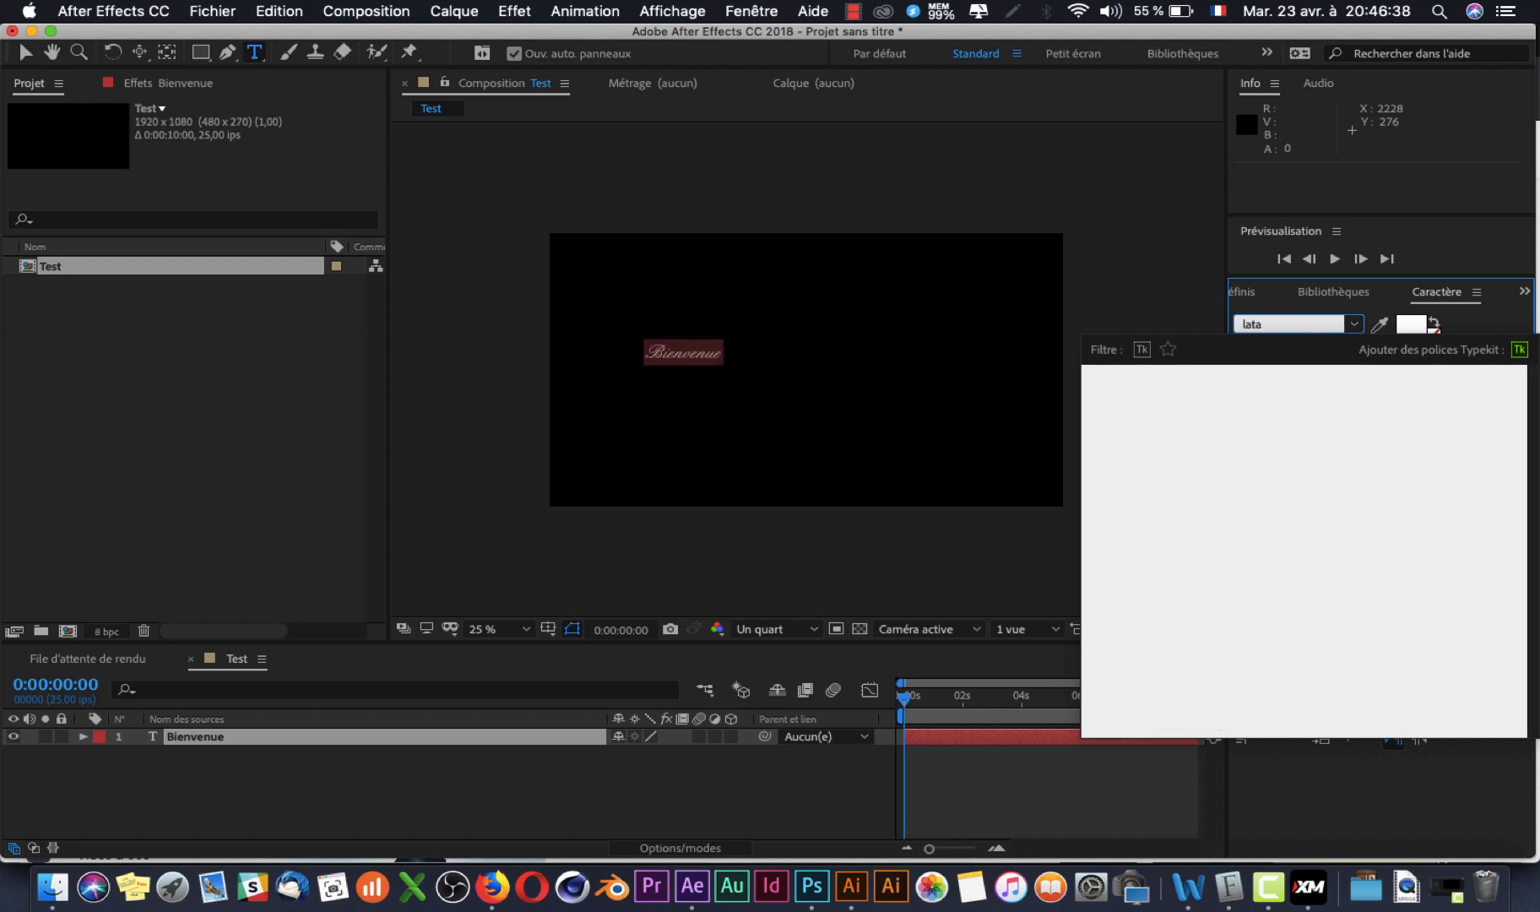
key(BackSpace)
text(o)
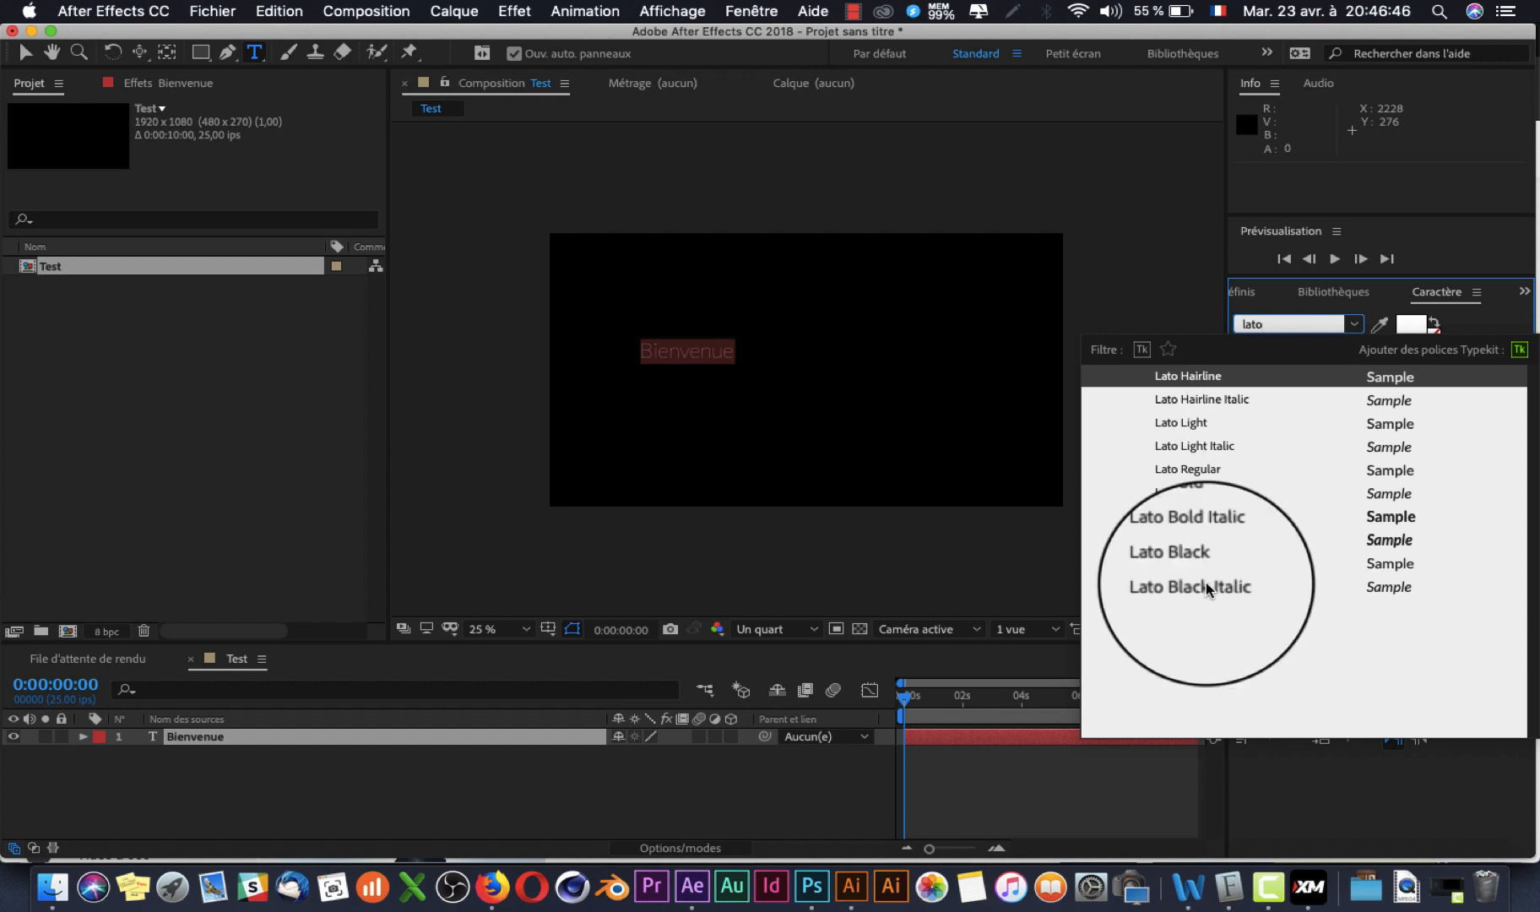
click(1164, 564)
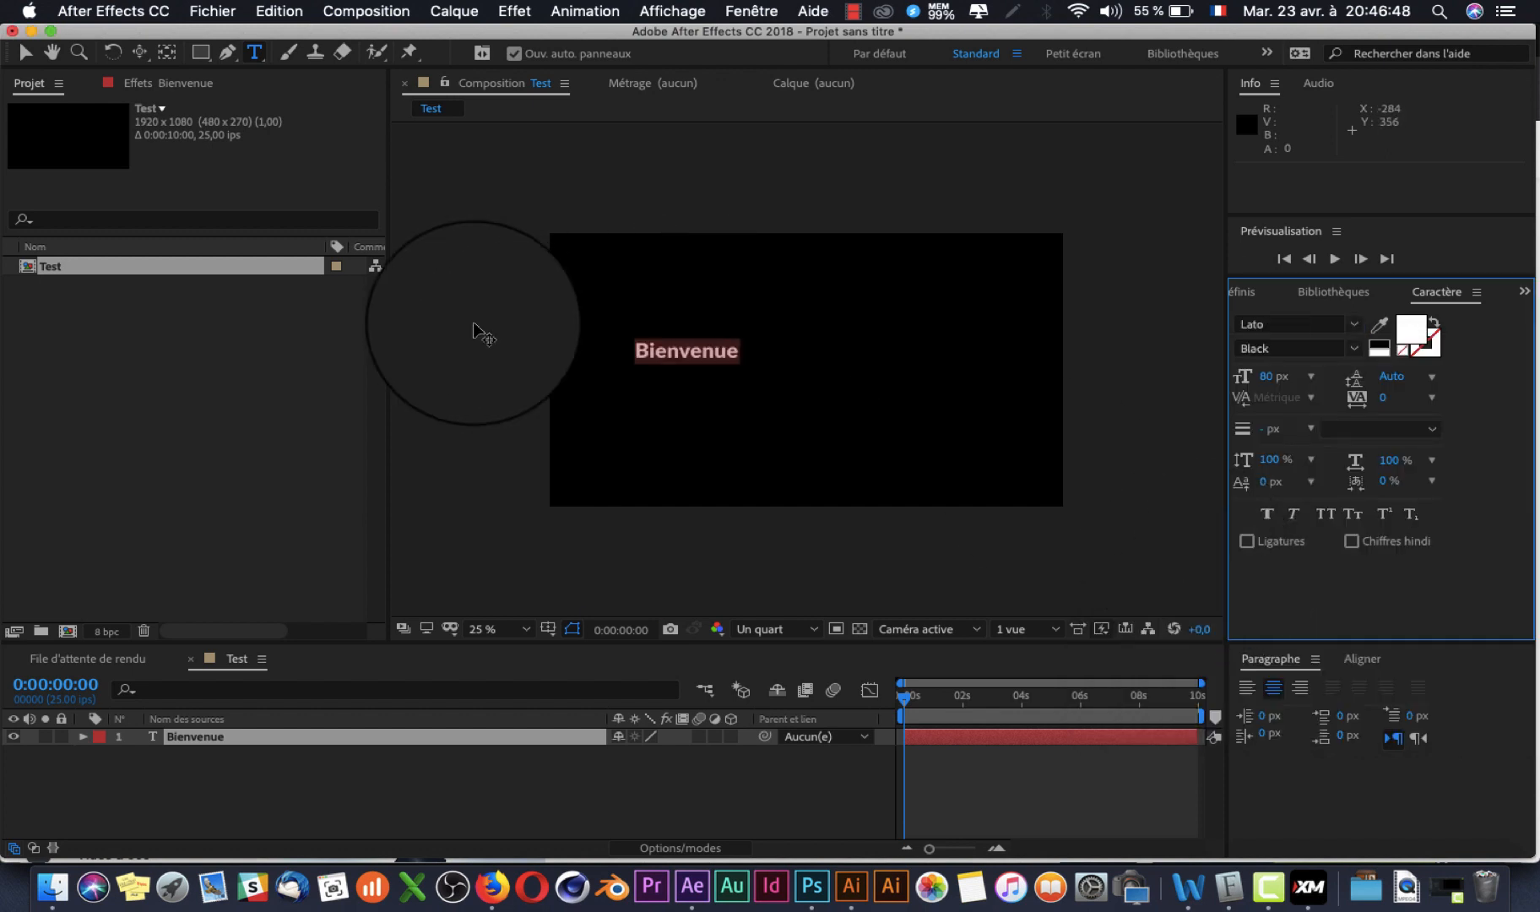
drag(1272, 384, 1385, 386)
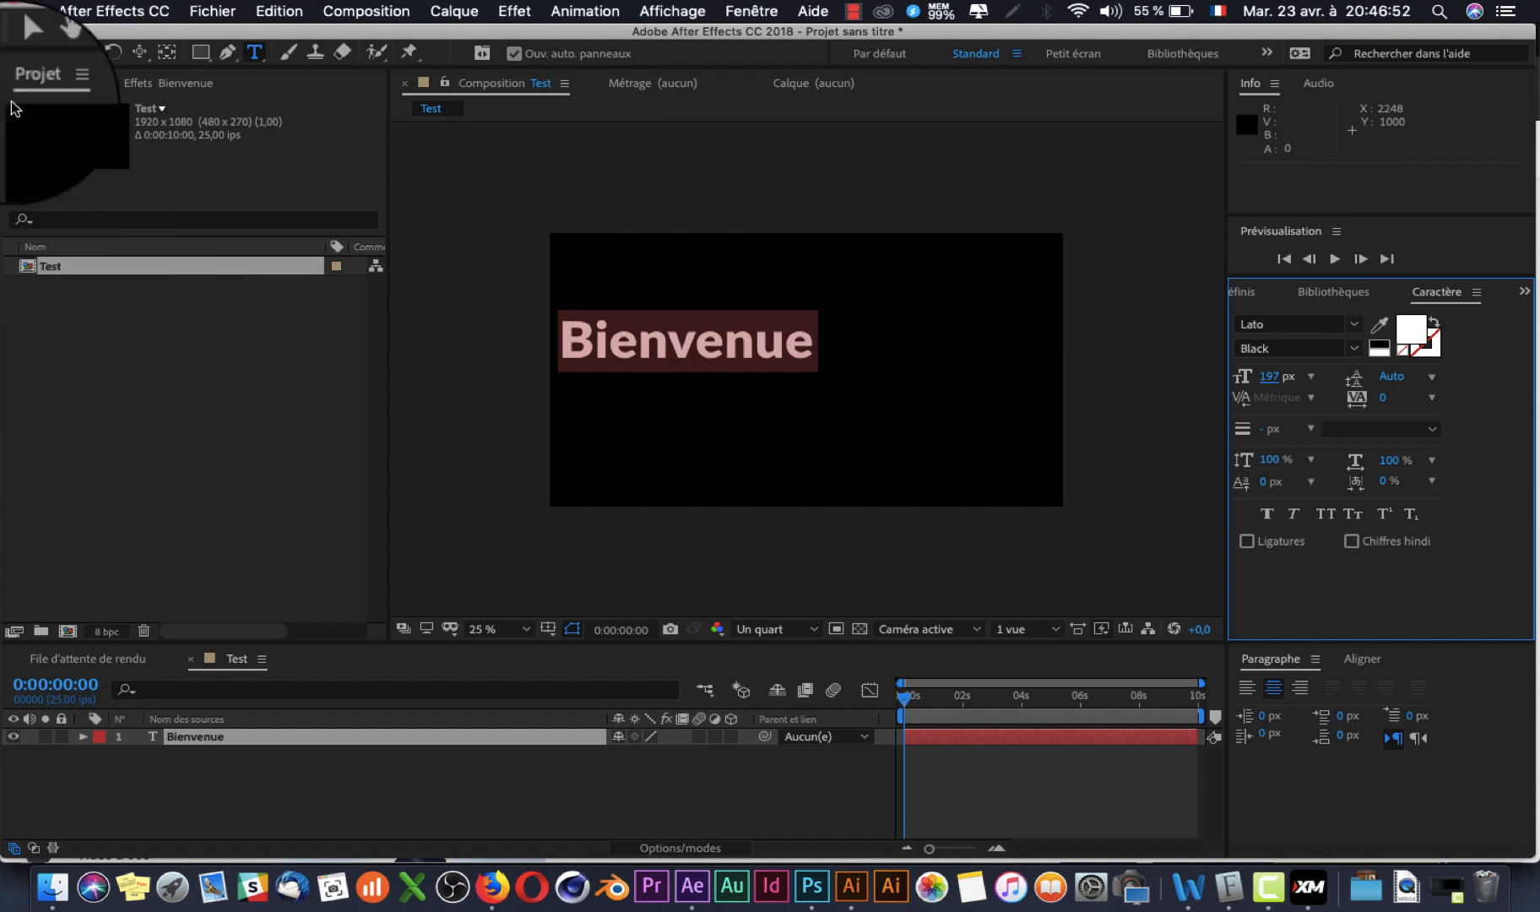
click(25, 53)
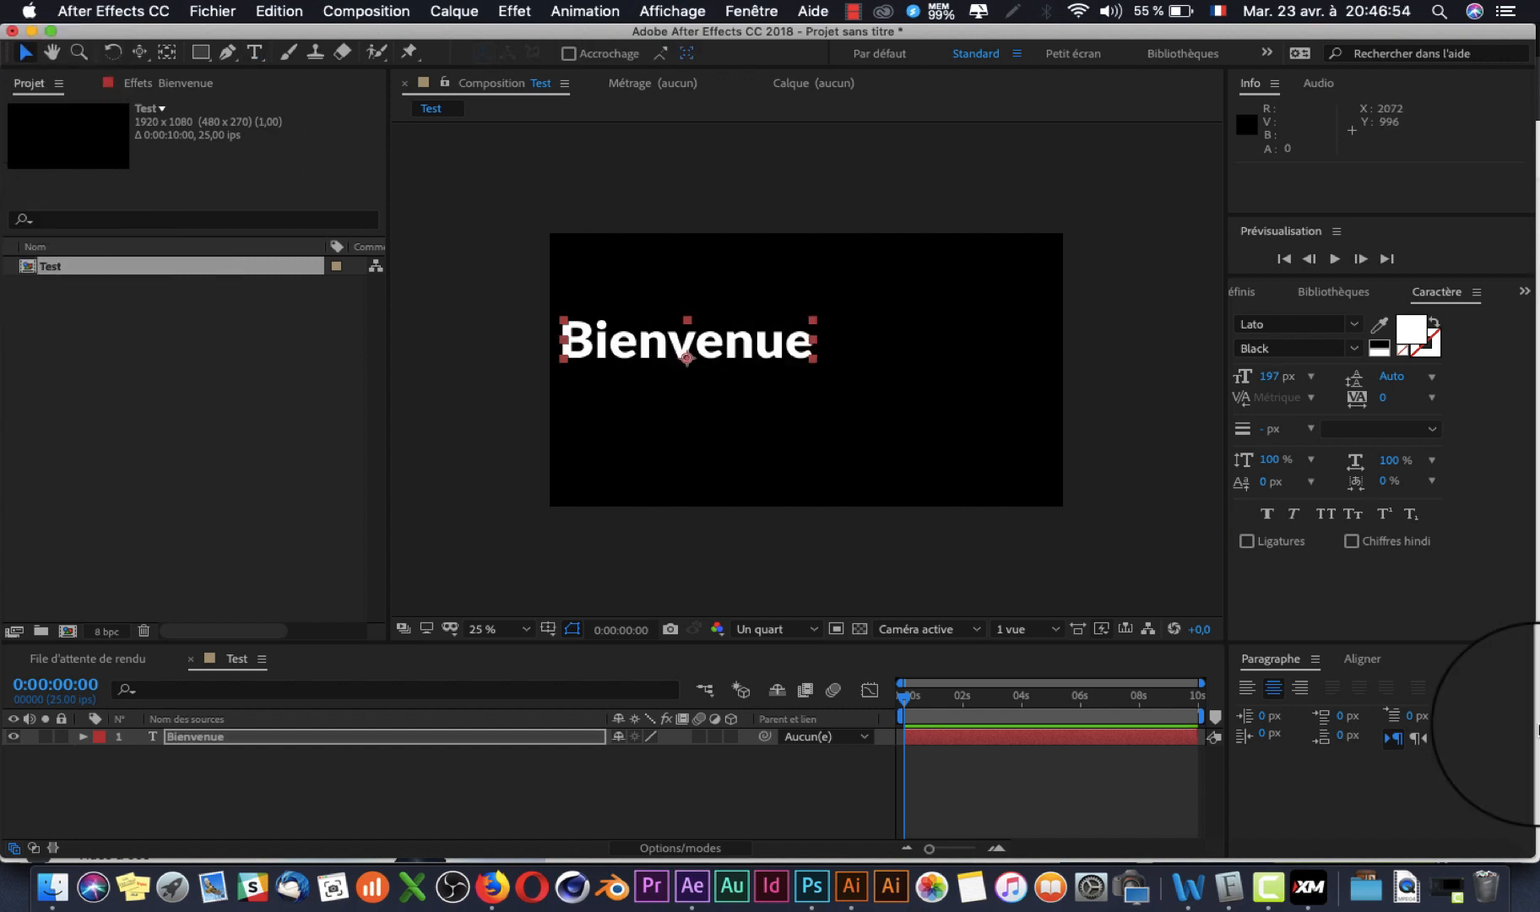
- Center the "Bienvenue" text horizontally and vertically in the composition, and deselect it
click(1362, 658)
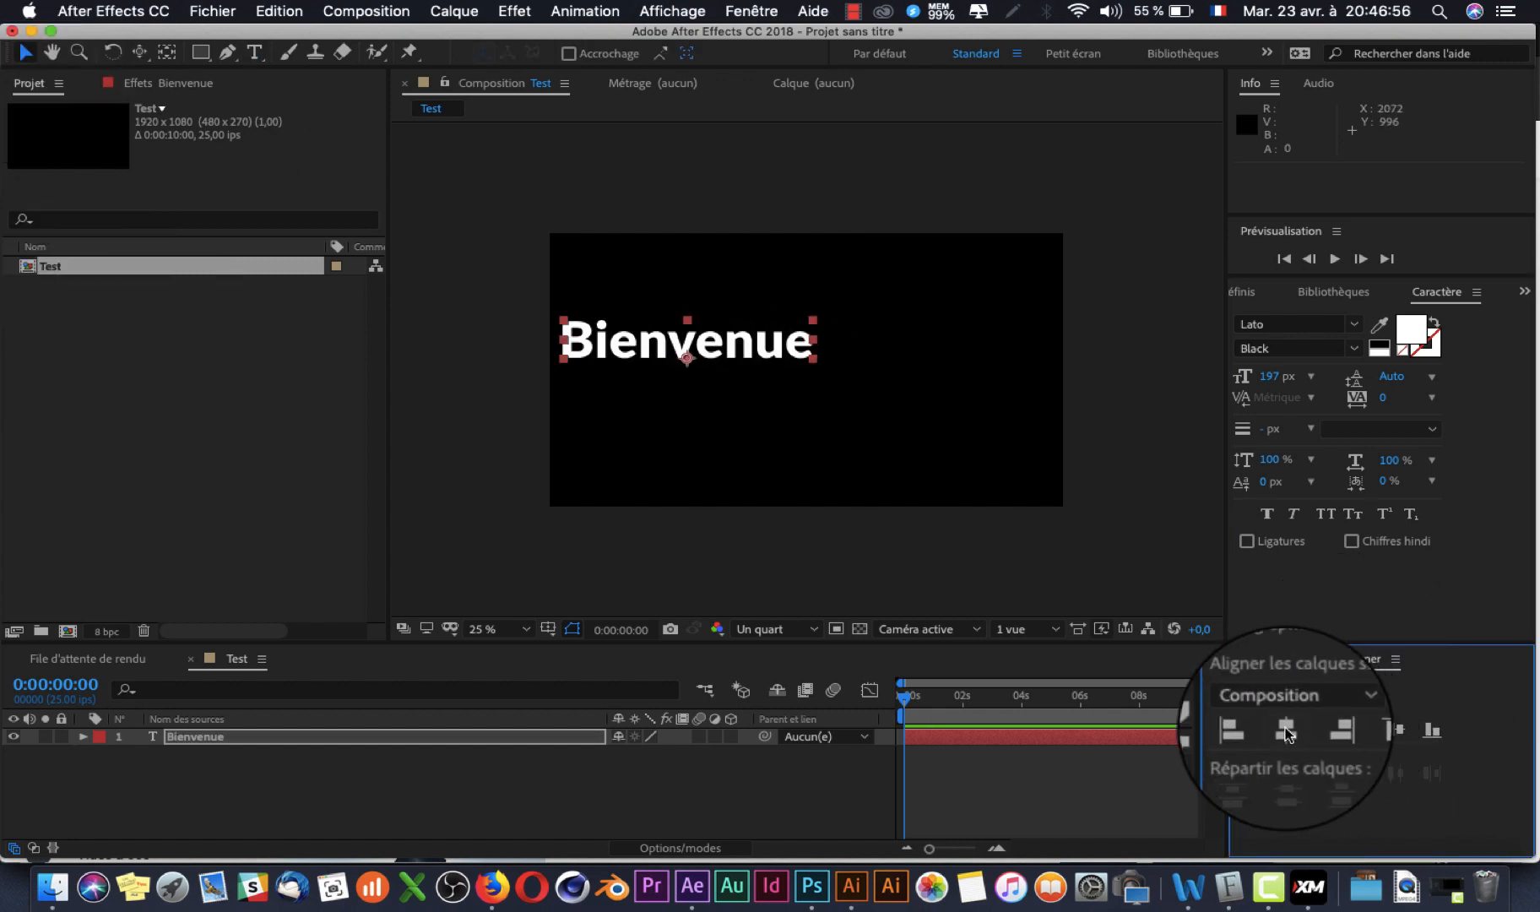
click(1324, 734)
click(1393, 731)
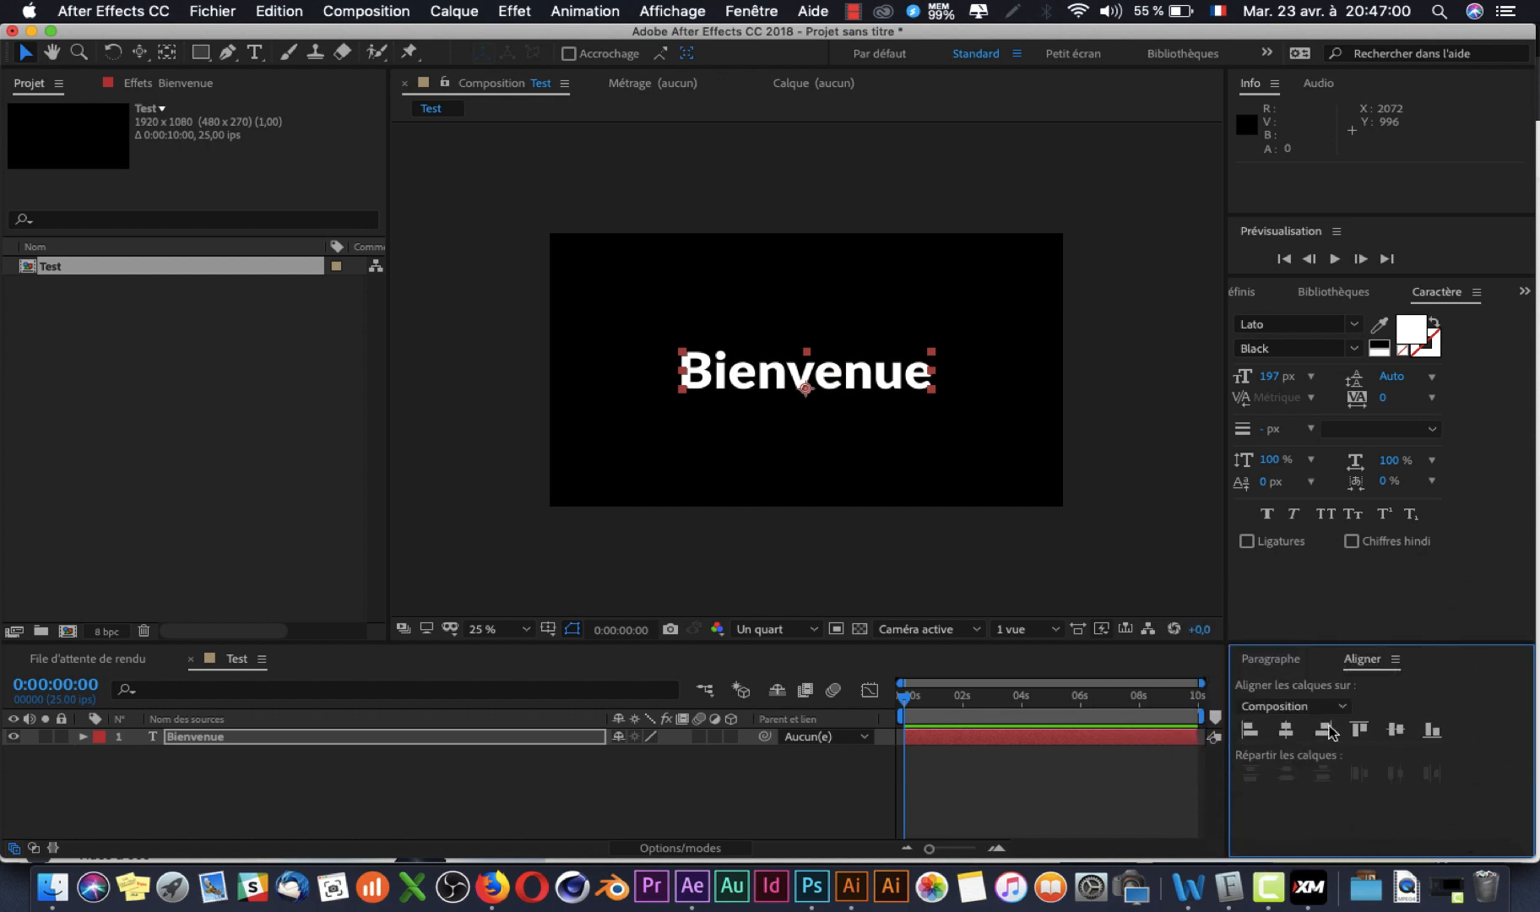
click(852, 465)
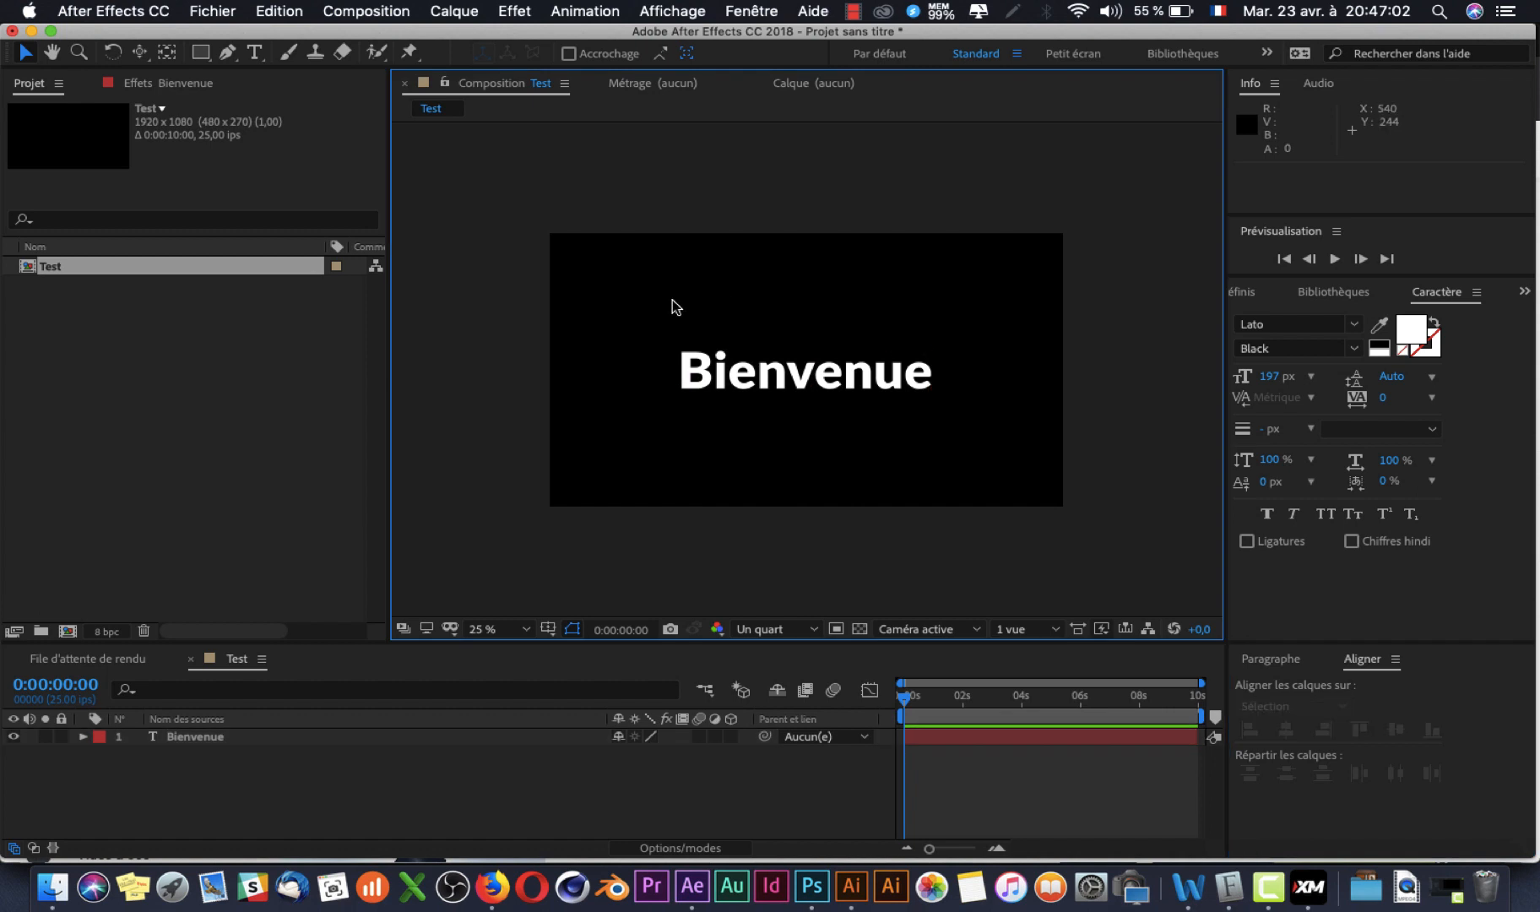
- Change the fill color of the "Bienvenue" text to a light violet-blue
click(739, 384)
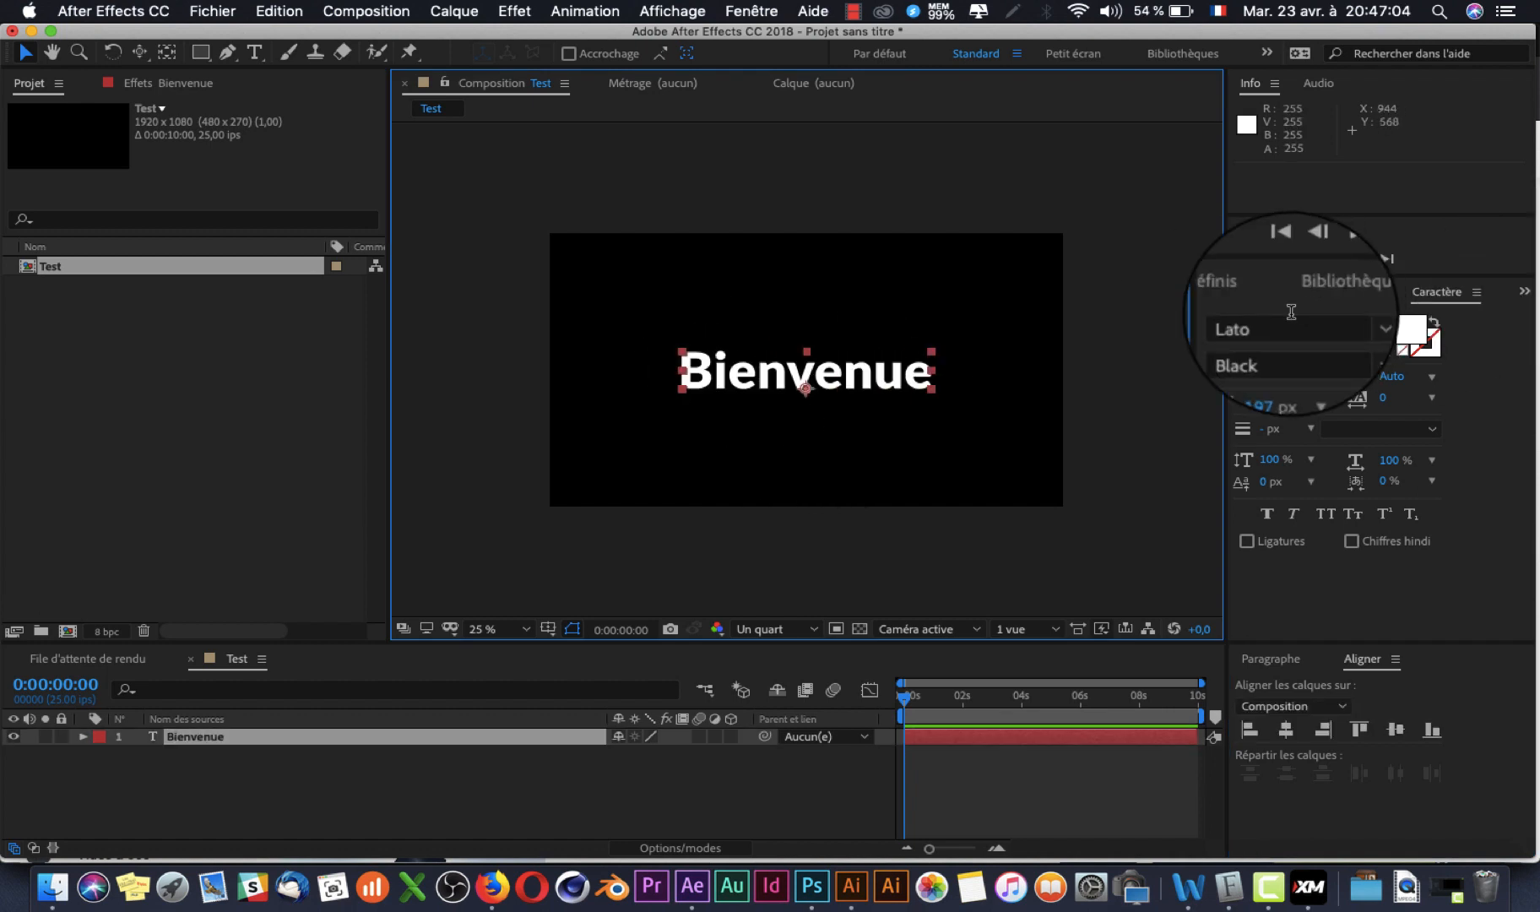
click(1411, 329)
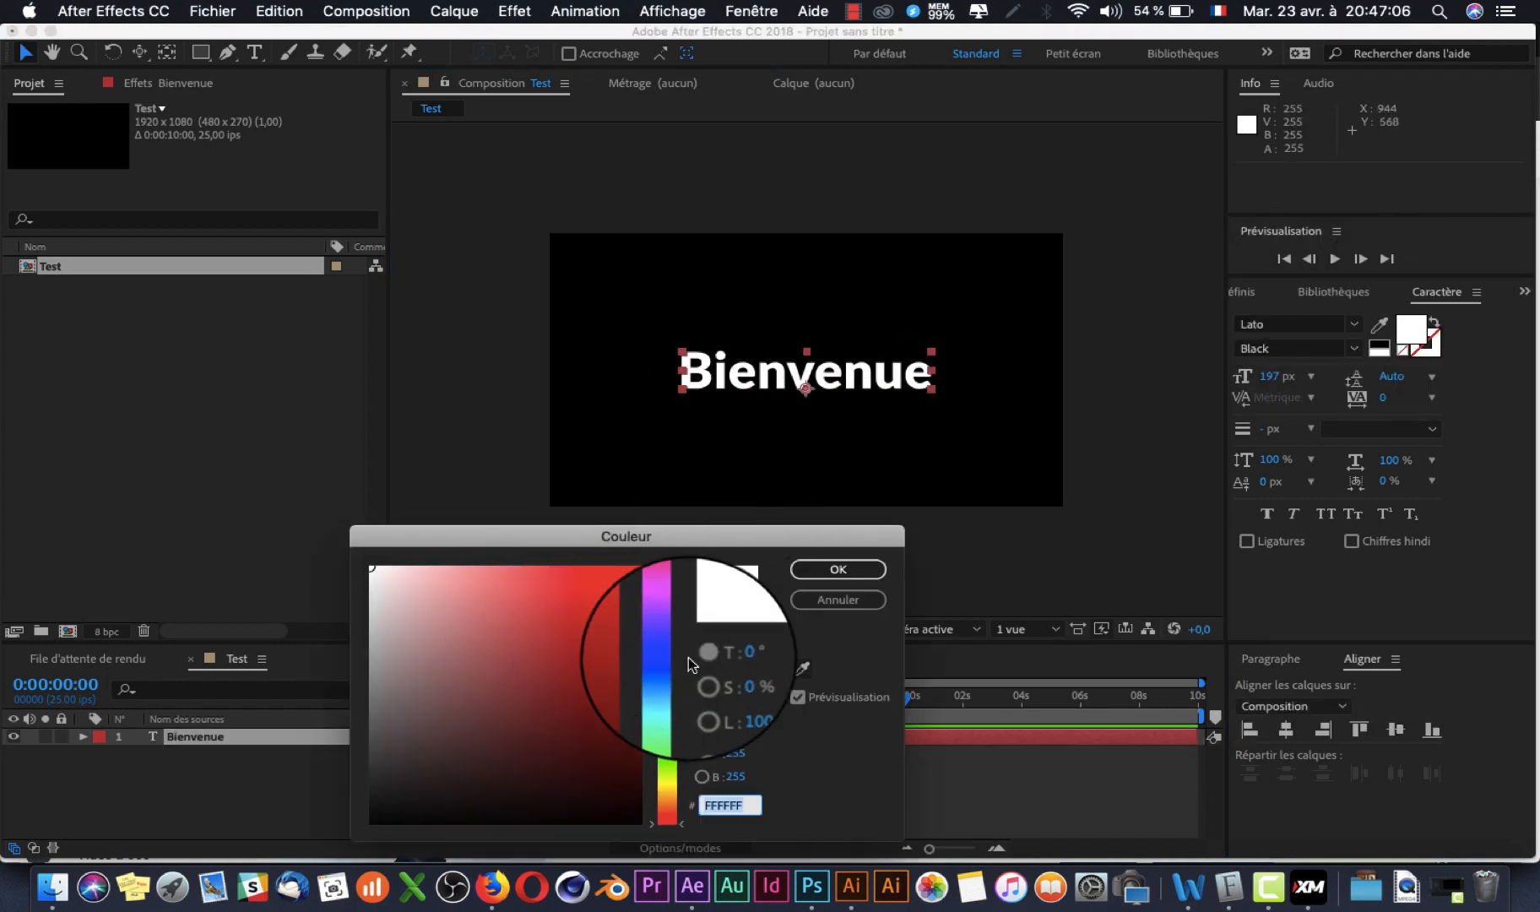
drag(659, 674, 509, 567)
click(865, 564)
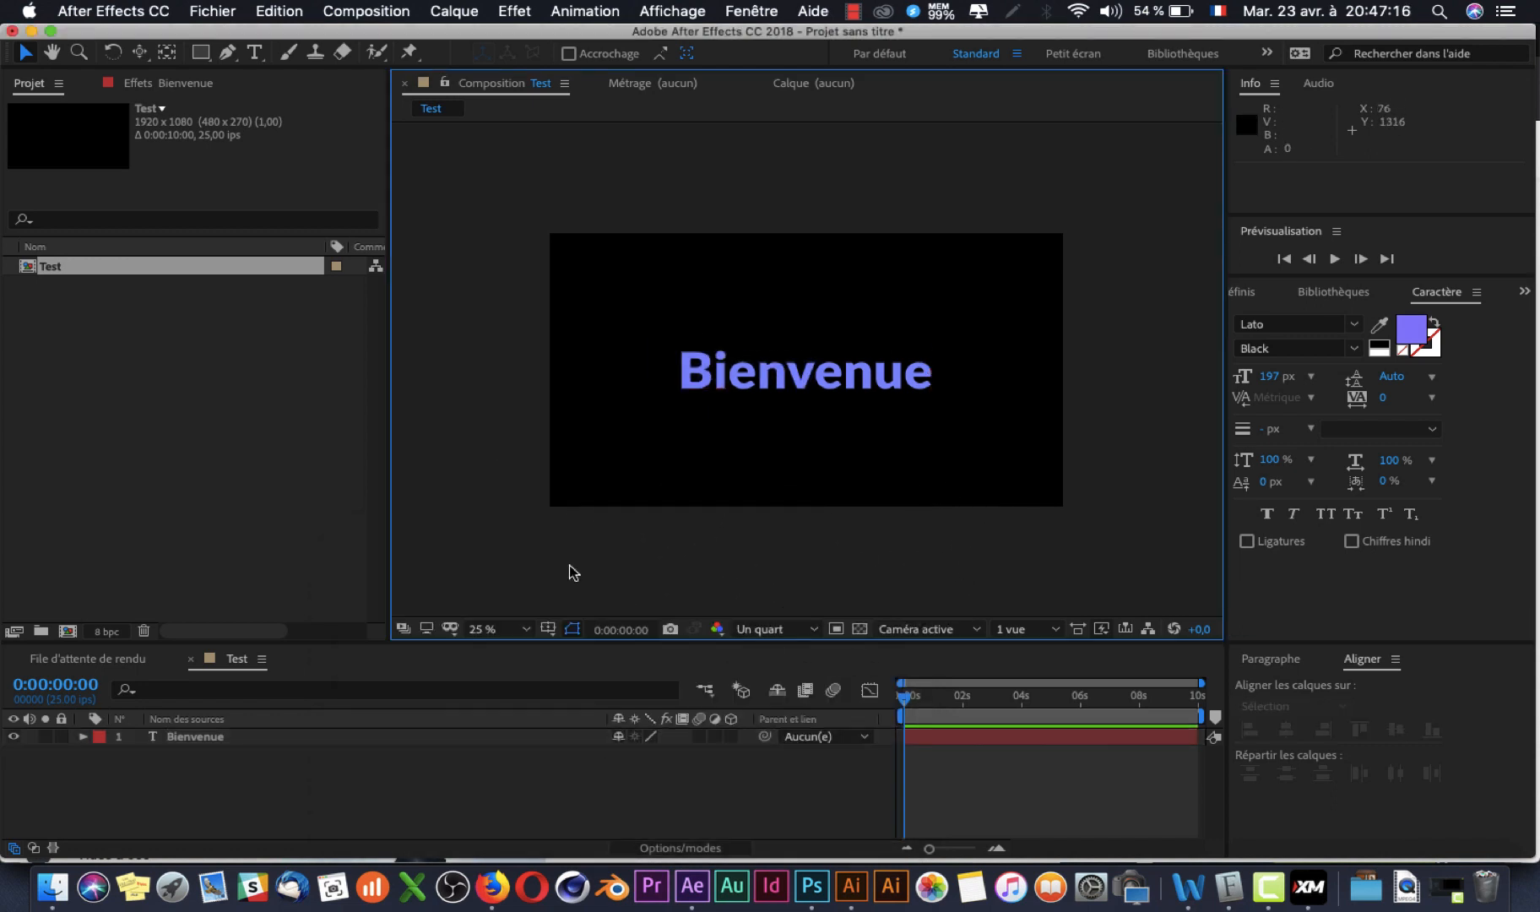
- Toggle the timeline's optional column groups on and off, and hide the layer switches columns
click(11, 848)
click(35, 849)
click(36, 849)
click(54, 849)
click(54, 849)
click(17, 849)
click(17, 849)
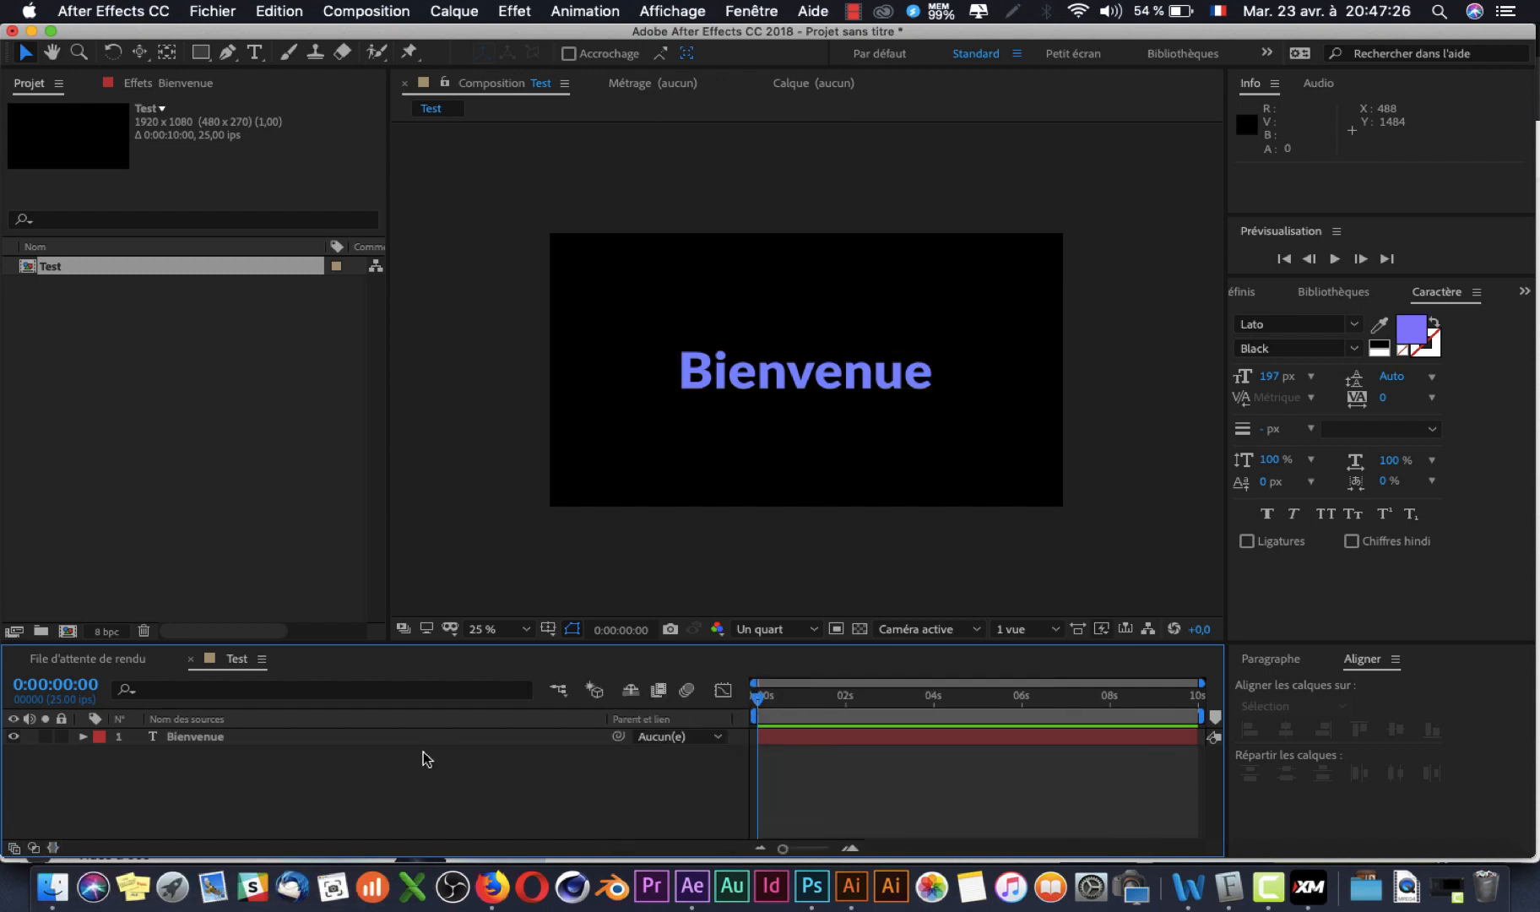
- Select the "Bienvenue" text layer and expand its Texte properties in the timeline
click(695, 349)
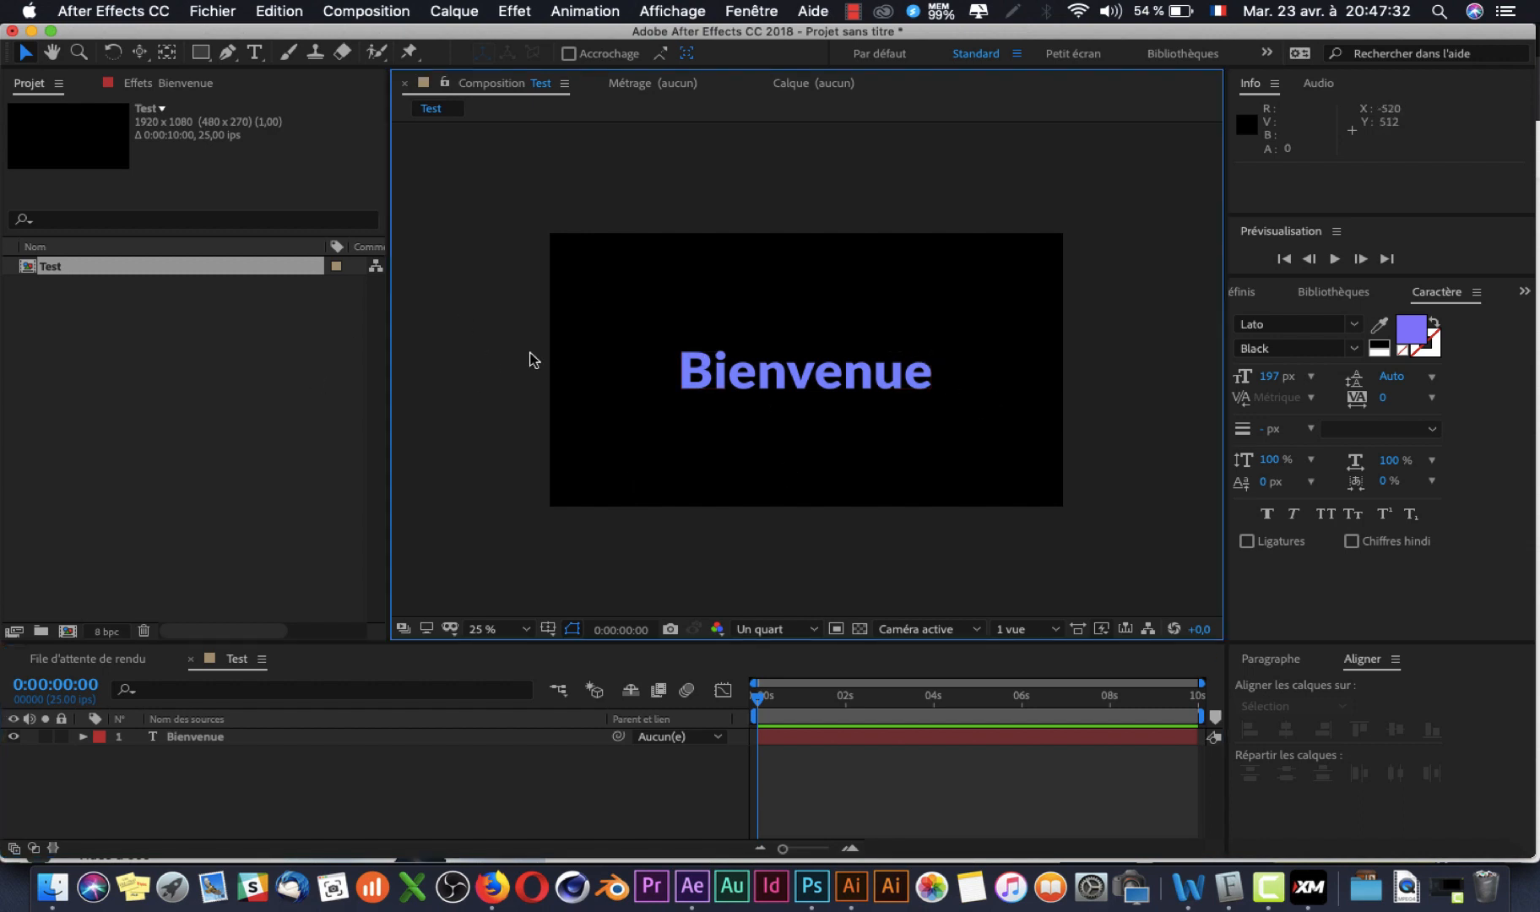
drag(521, 377, 931, 372)
click(814, 402)
click(758, 358)
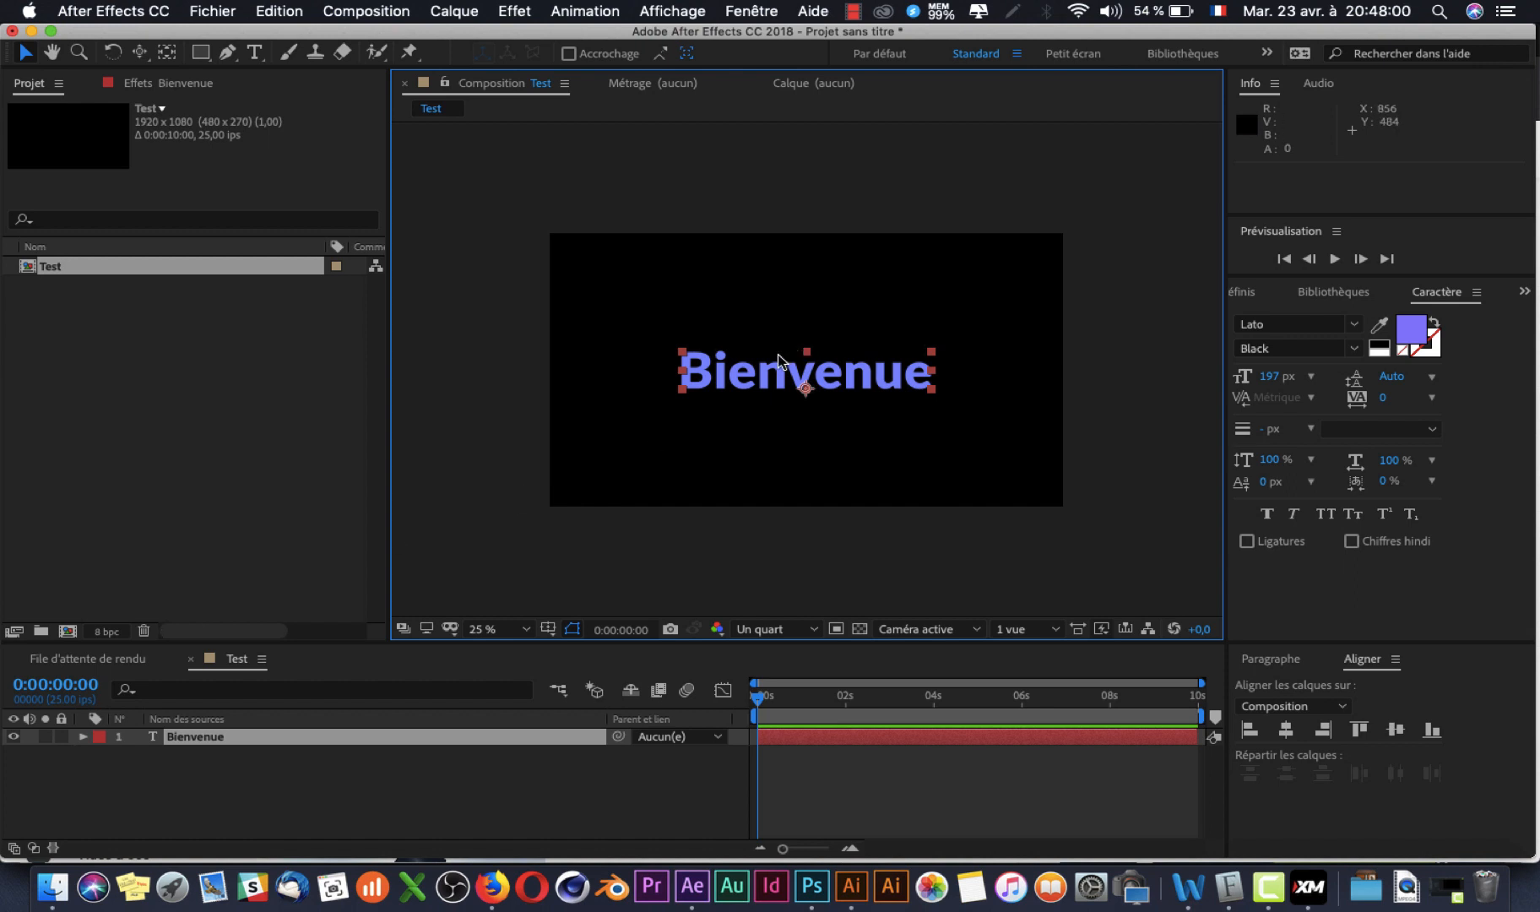
click(83, 737)
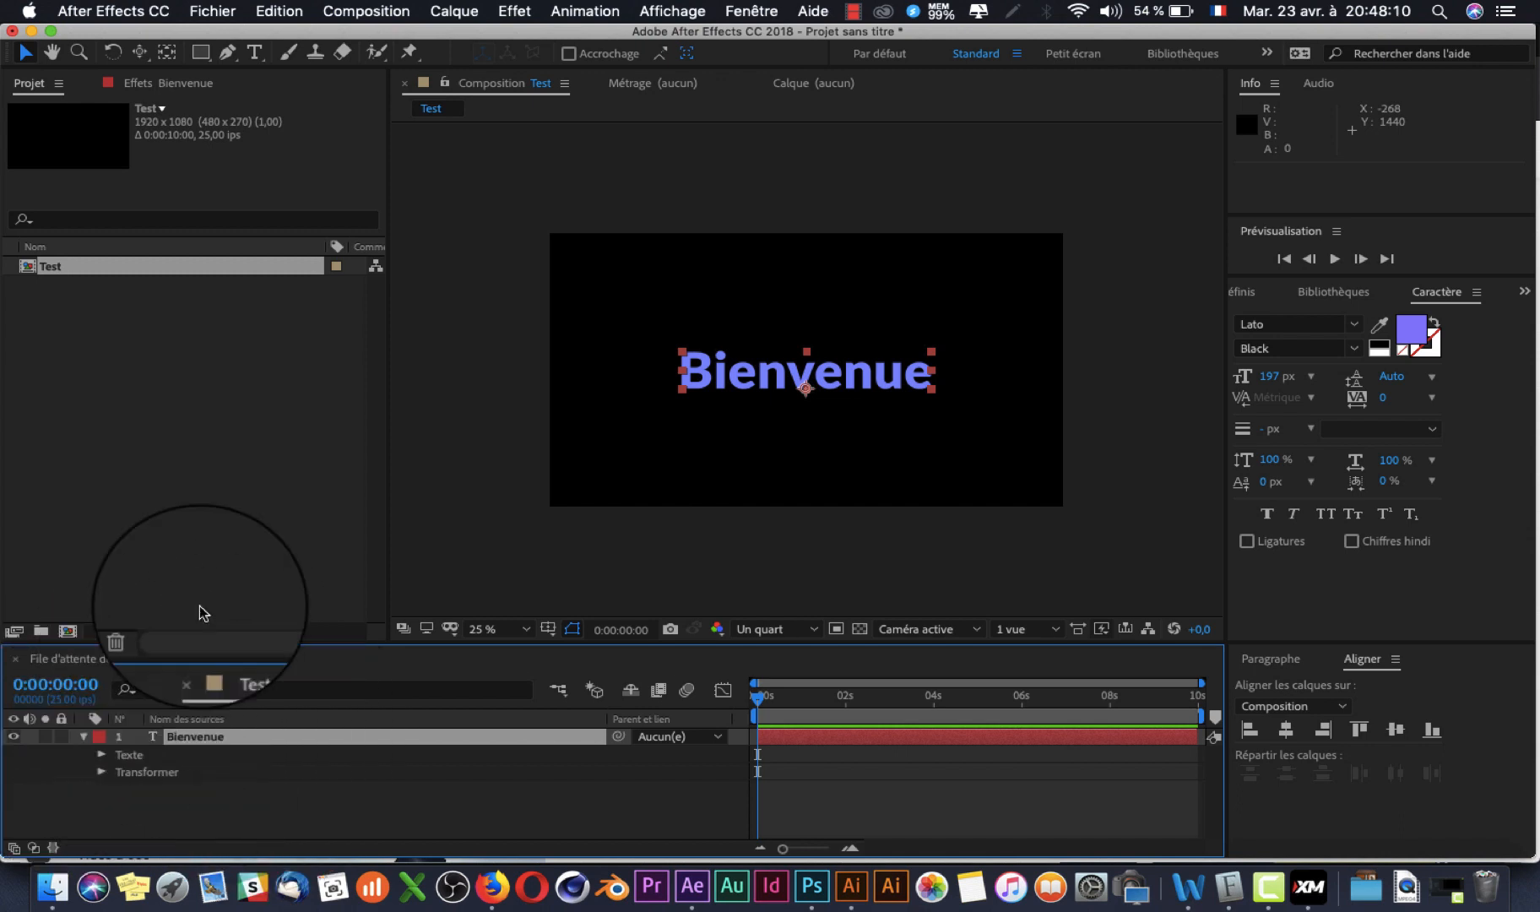
click(101, 756)
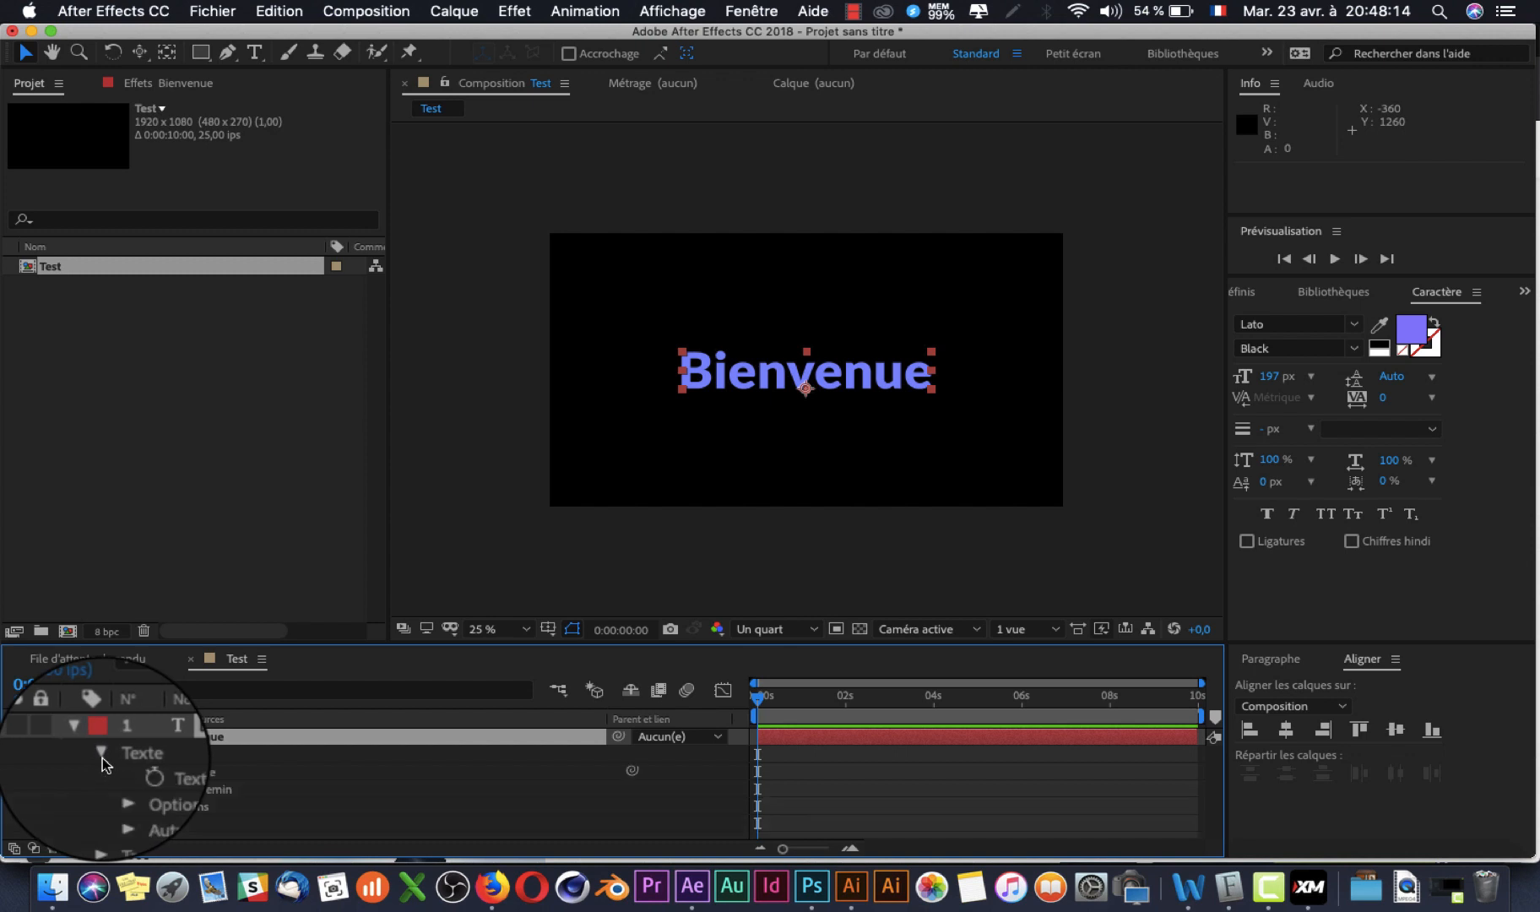
- Animate the "Bienvenue" layer's Position with a keyframe at 0:00:00:00 and another holding the same value at 0:00:01:16
click(101, 756)
click(102, 772)
scroll(247, 811, down, 1)
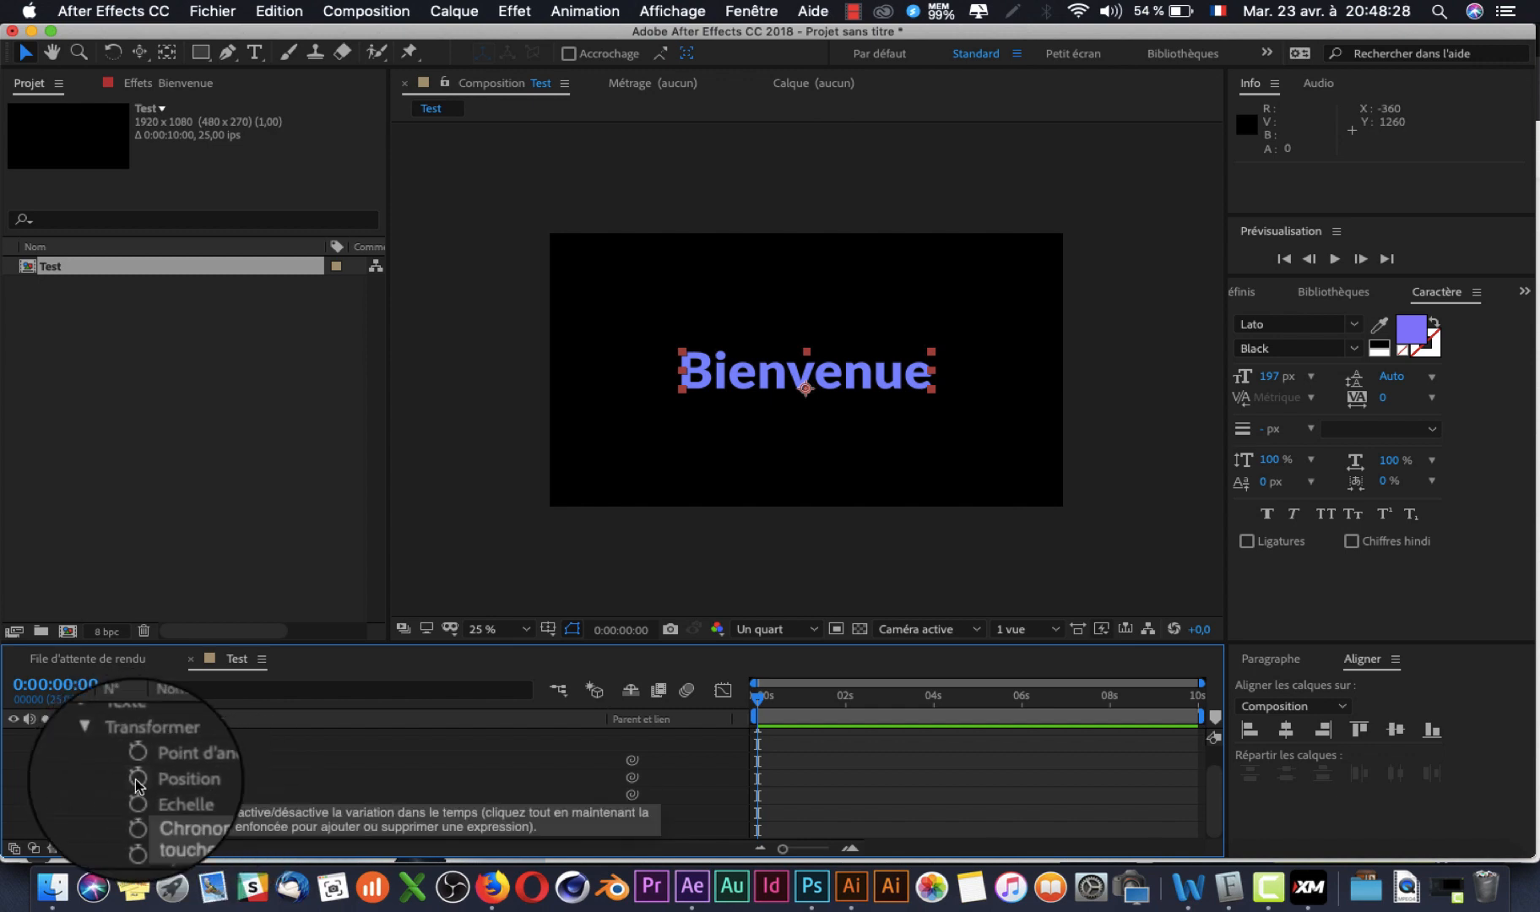
click(137, 779)
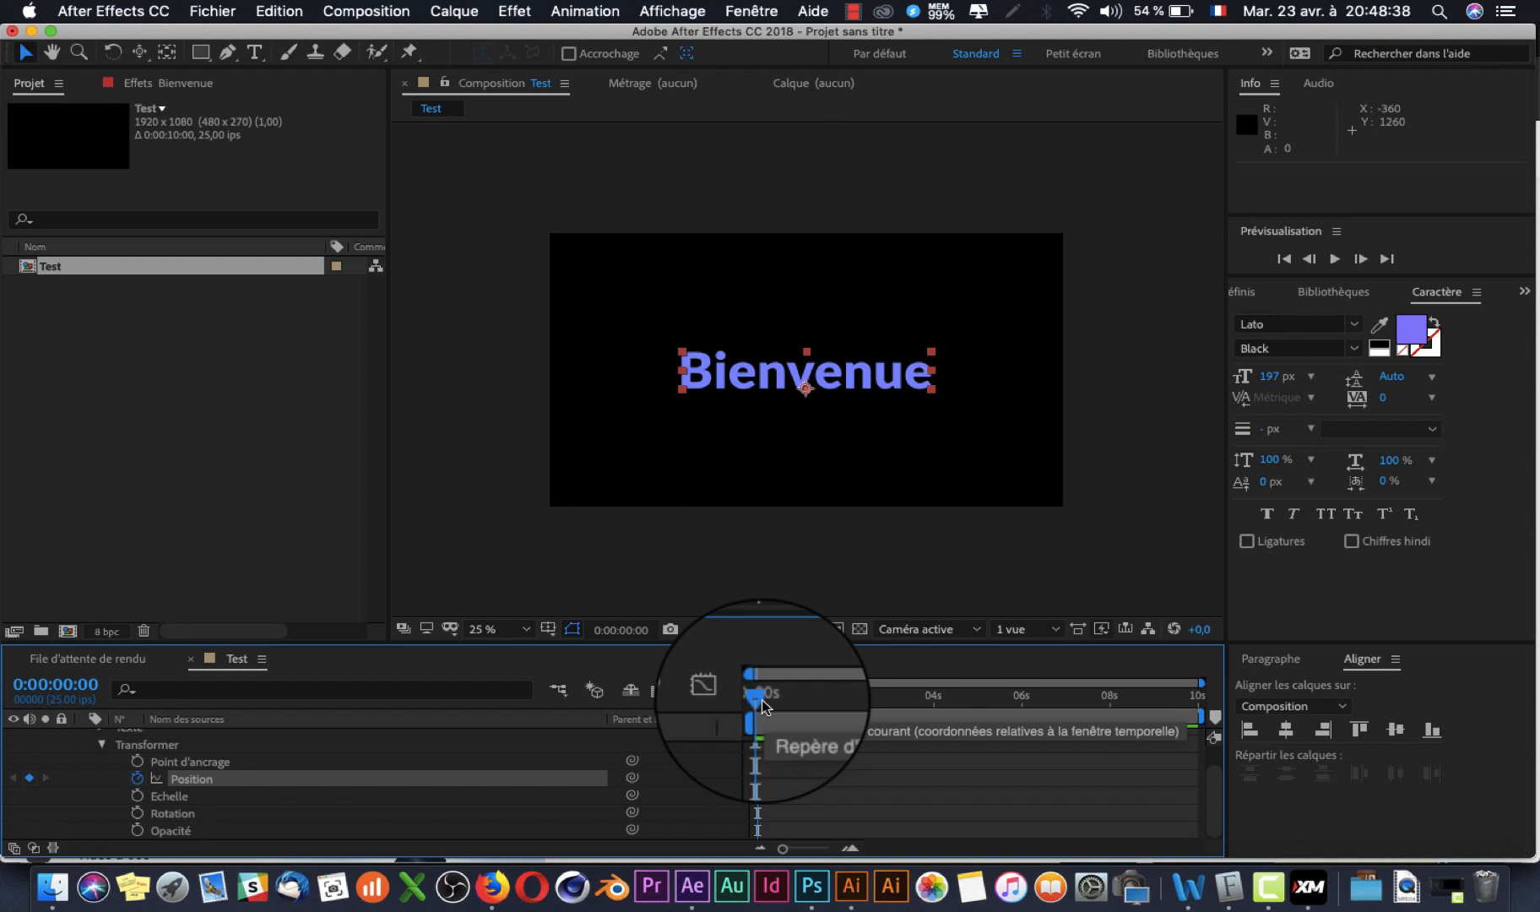
drag(762, 699, 830, 700)
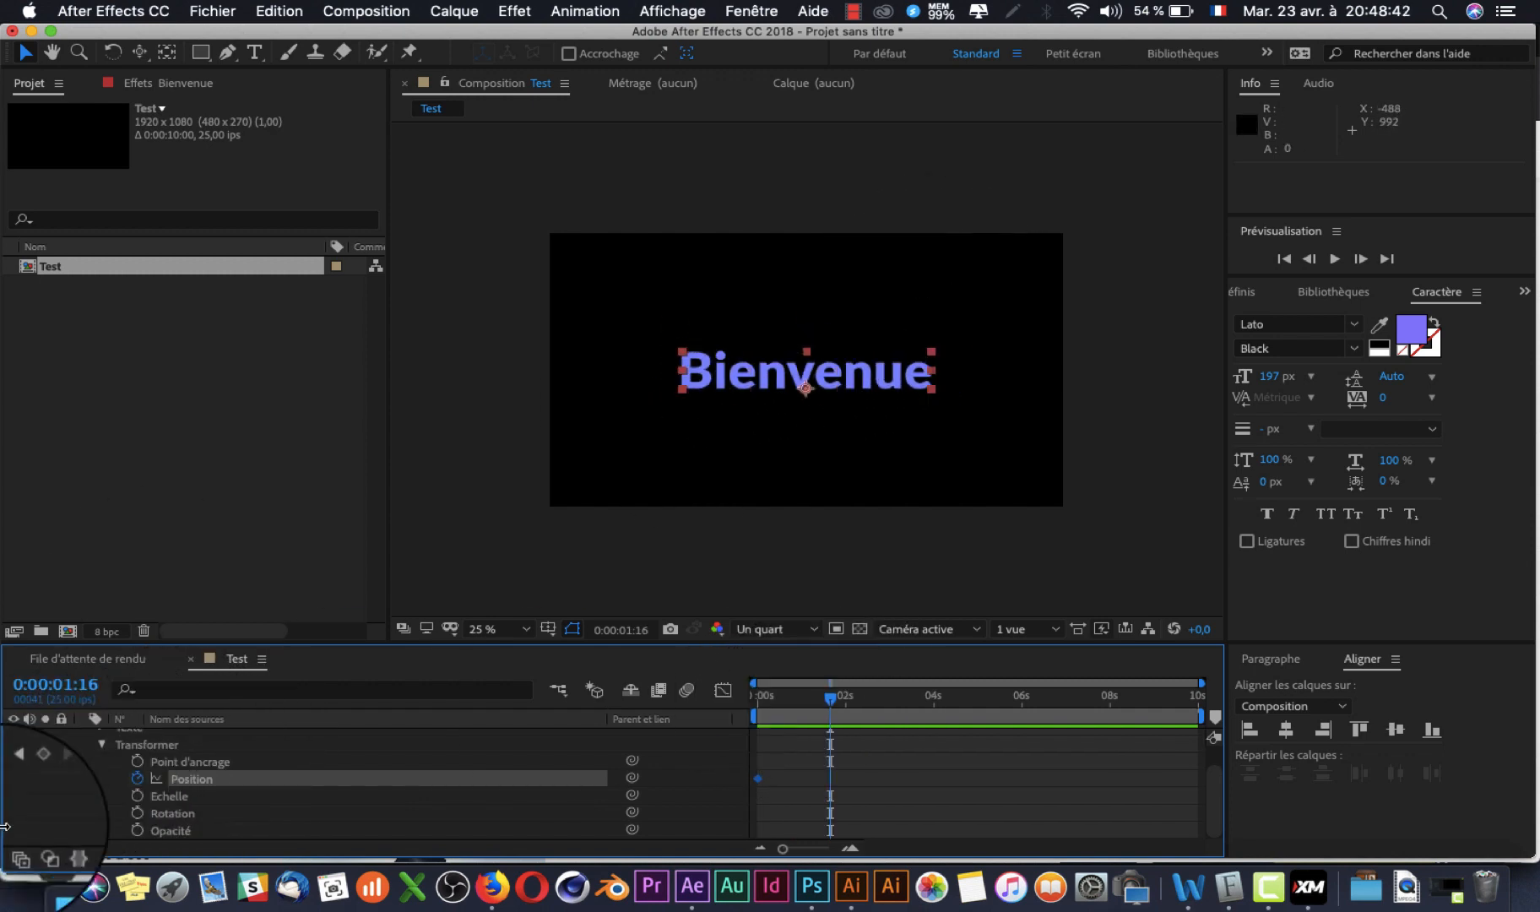
click(29, 778)
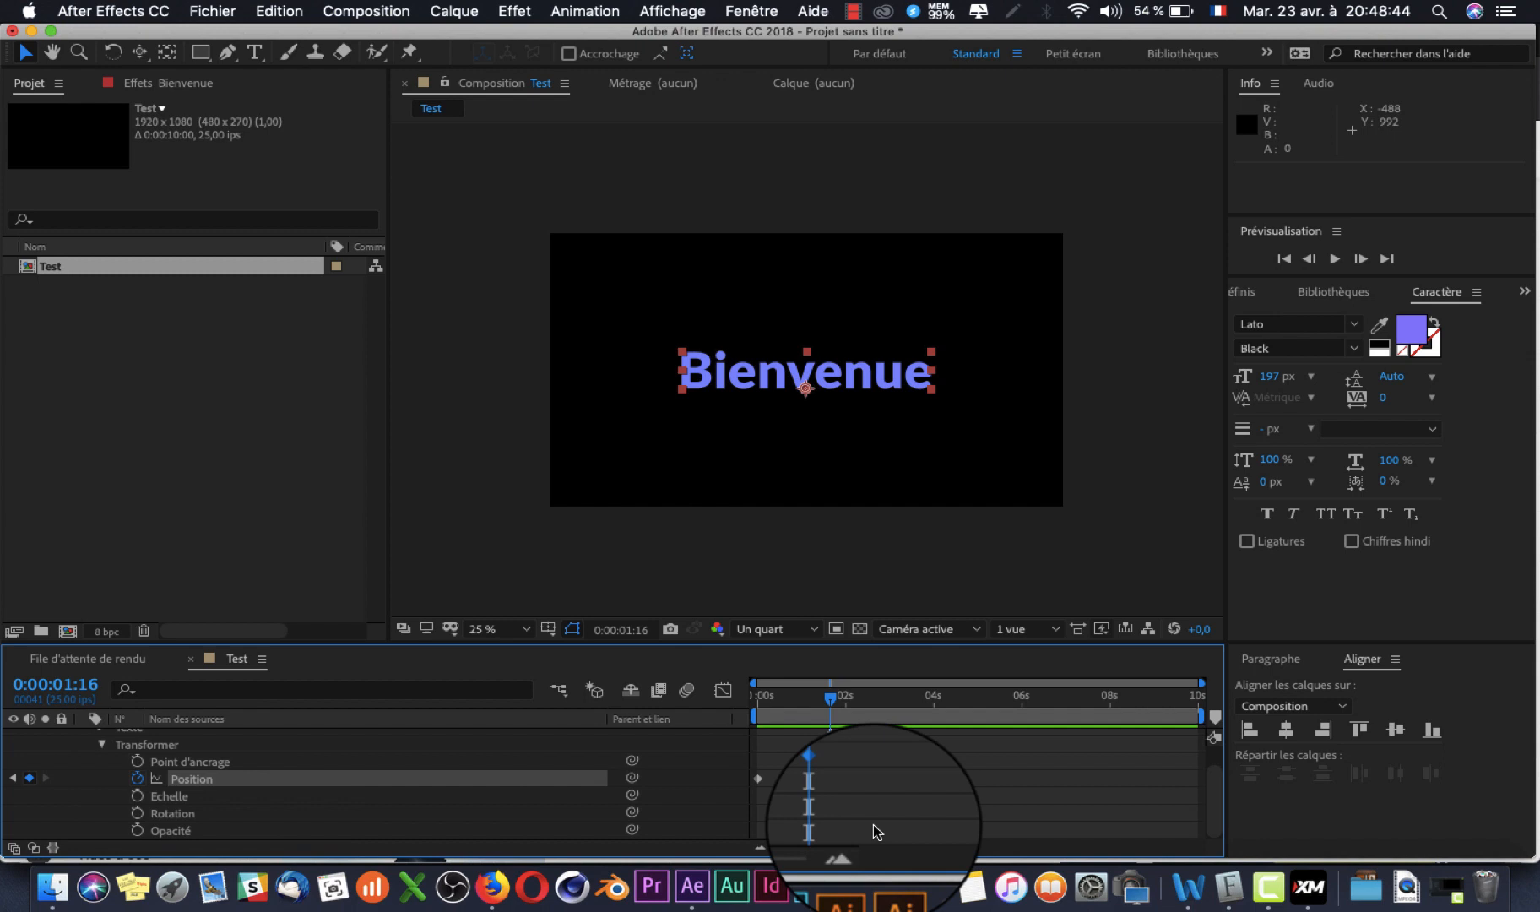
- Set the Position X value at the first keyframe to about -865 so the text starts off-screen left, and preview the animation
click(12, 778)
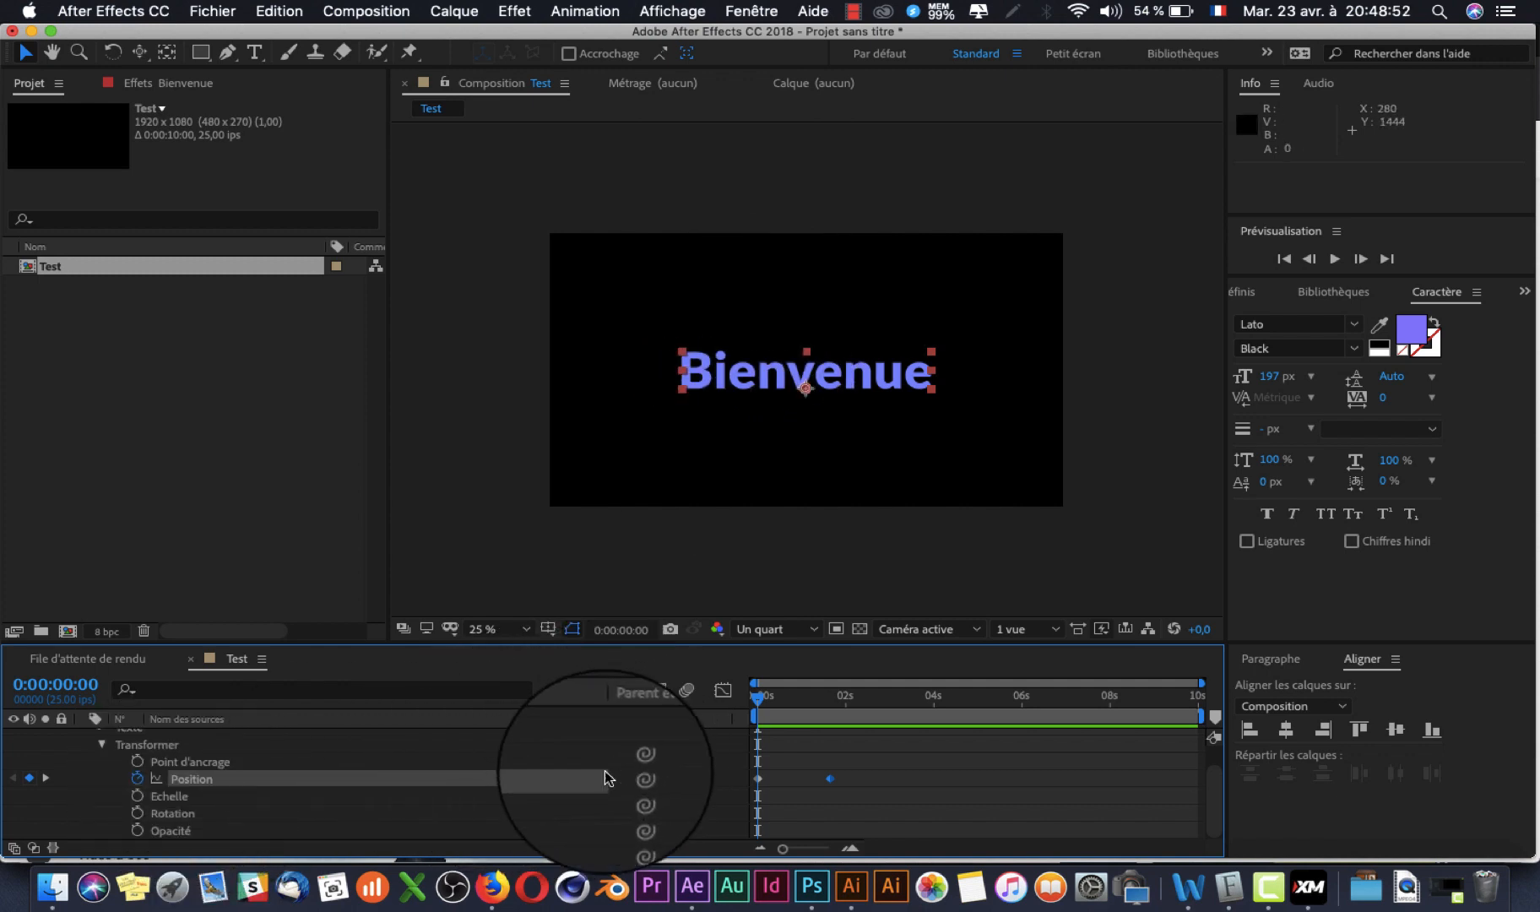
click(34, 849)
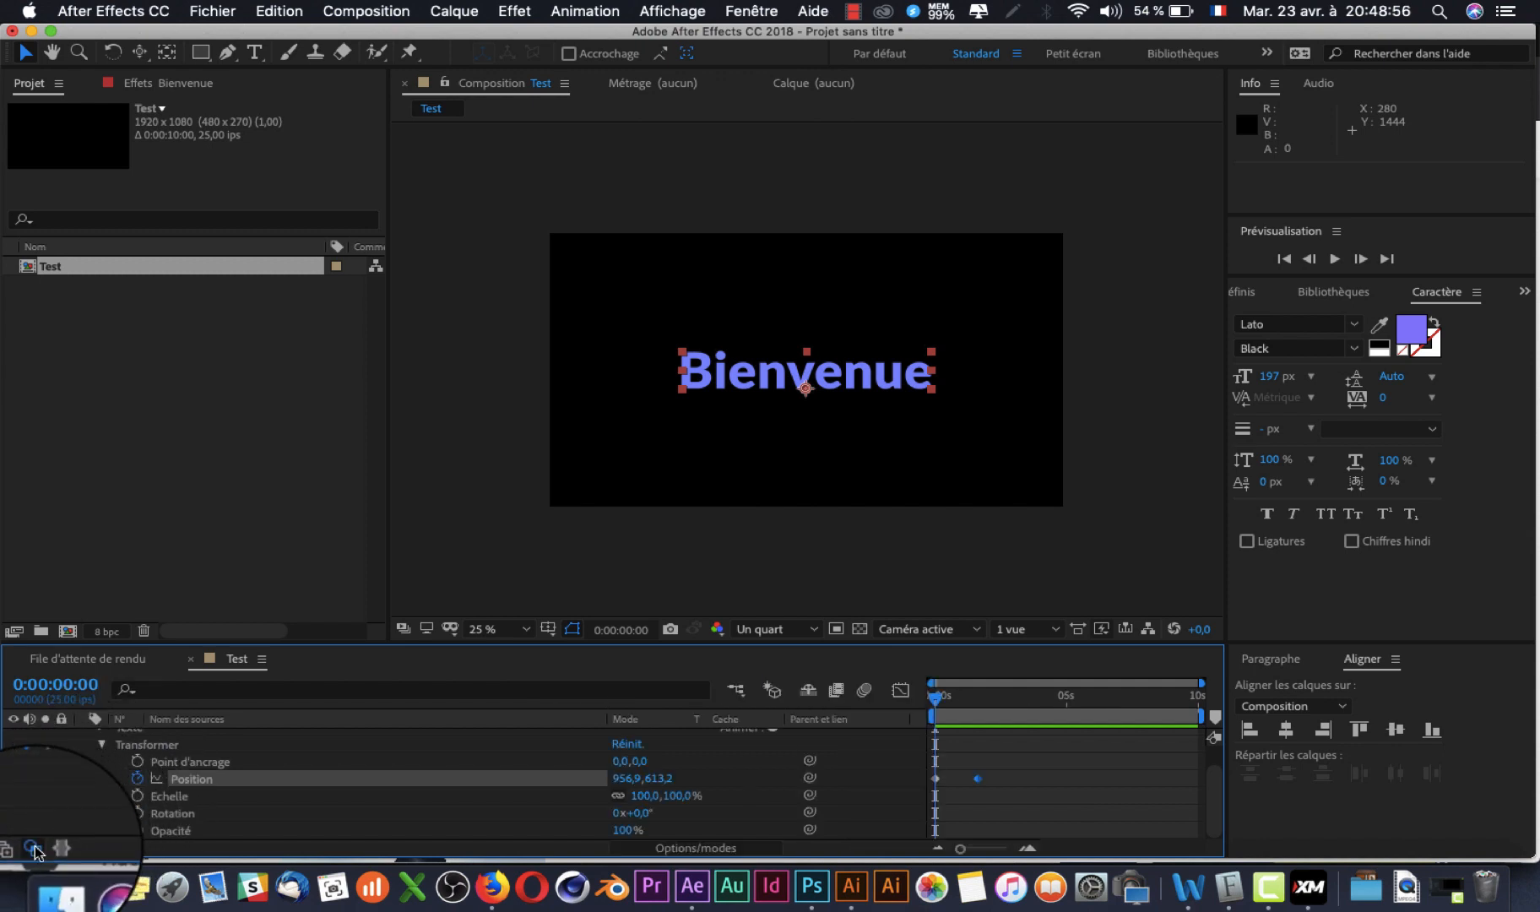
click(34, 848)
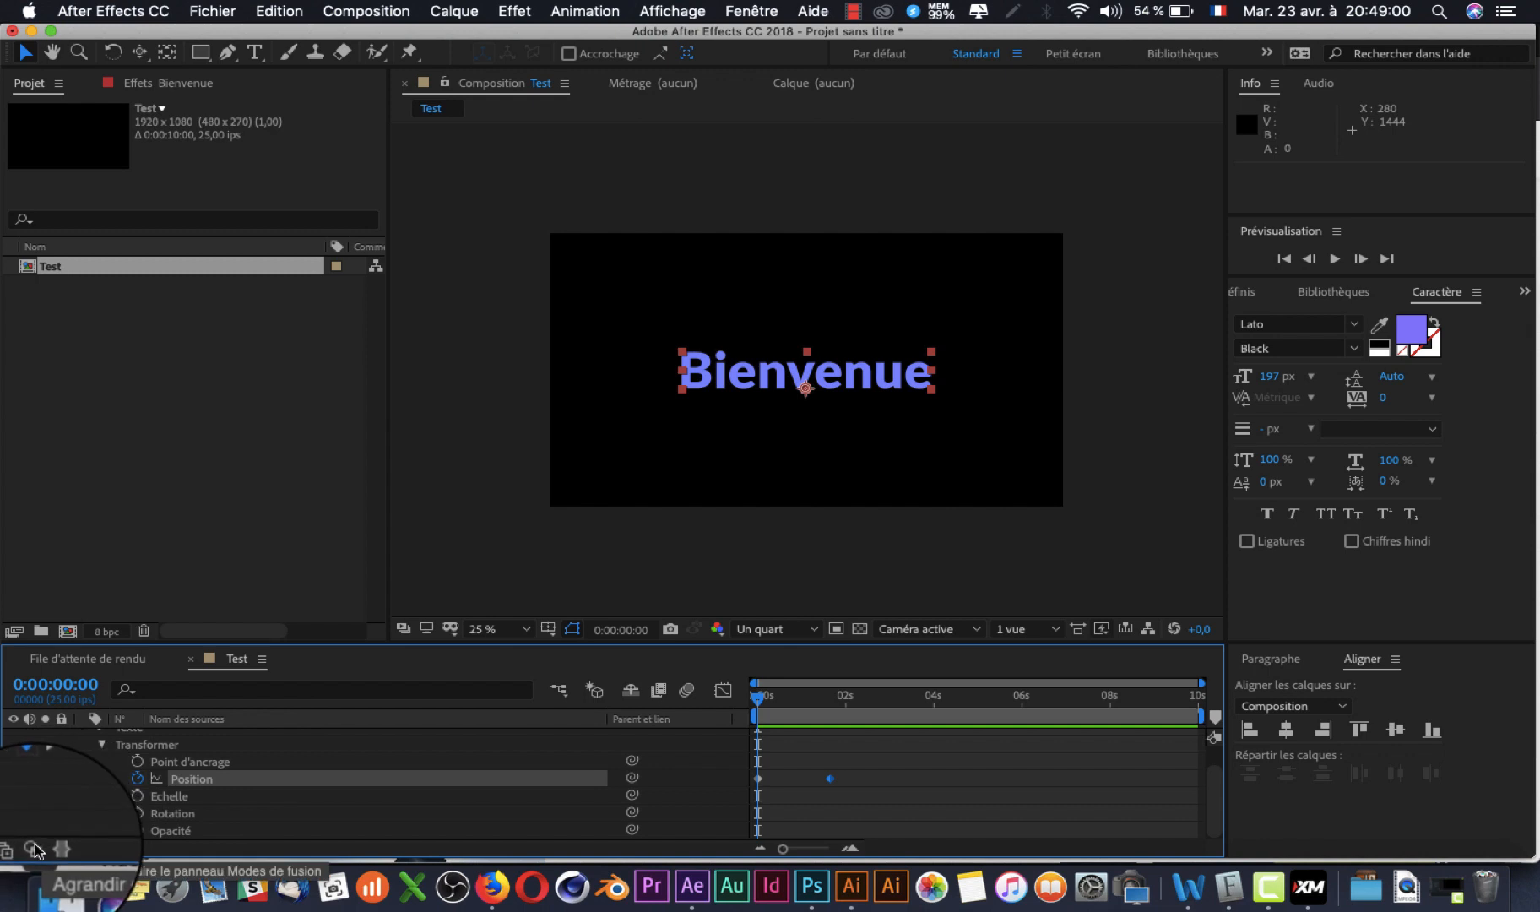
click(35, 849)
drag(626, 778, 228, 802)
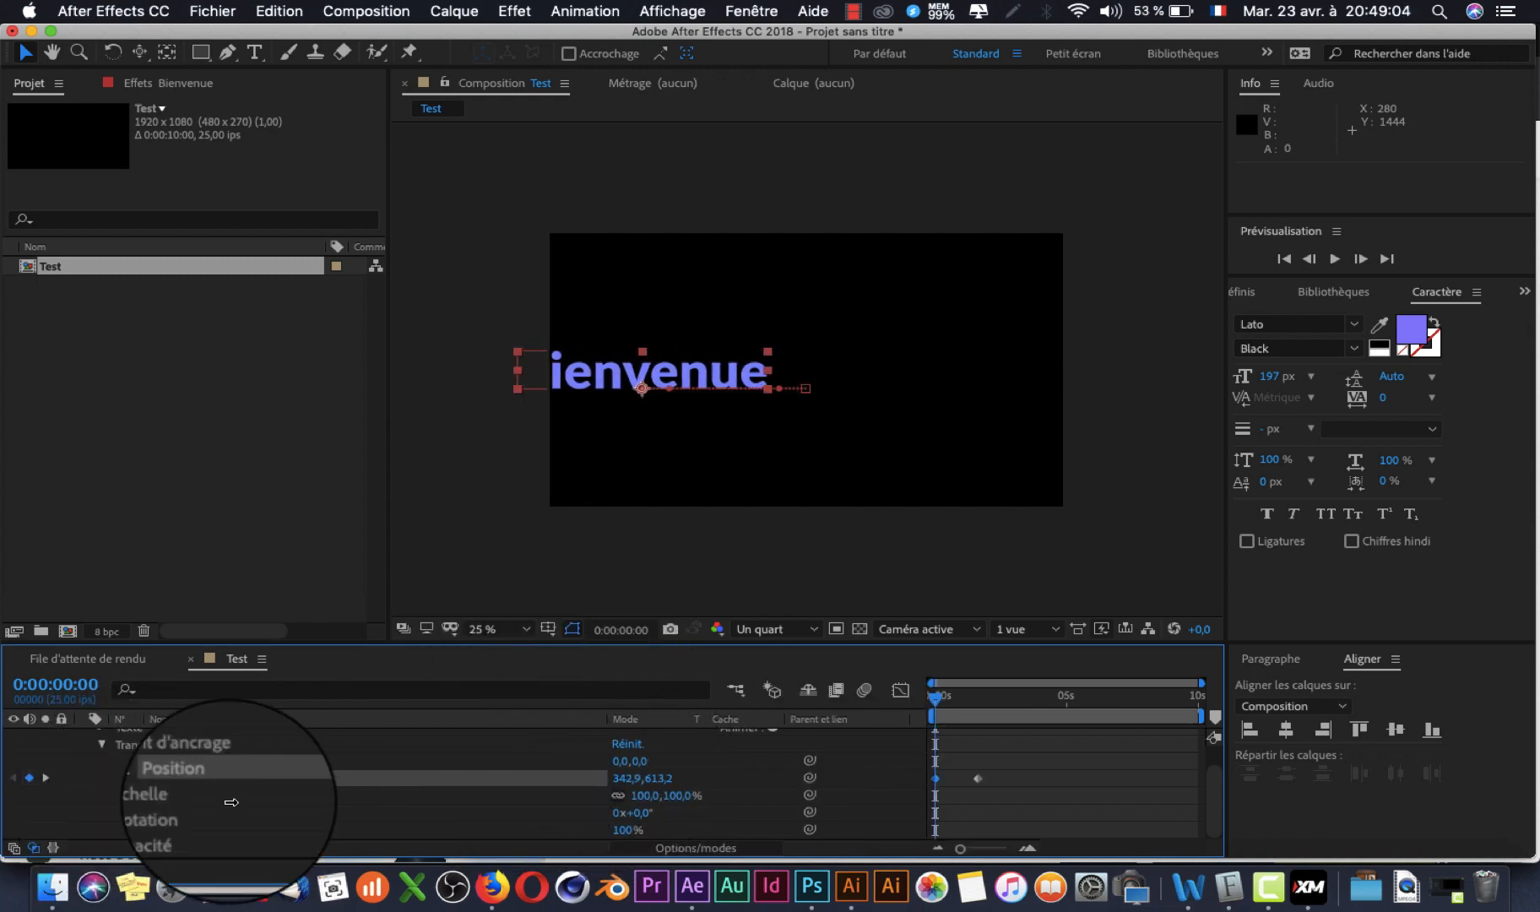
drag(650, 787, 559, 778)
key(space)
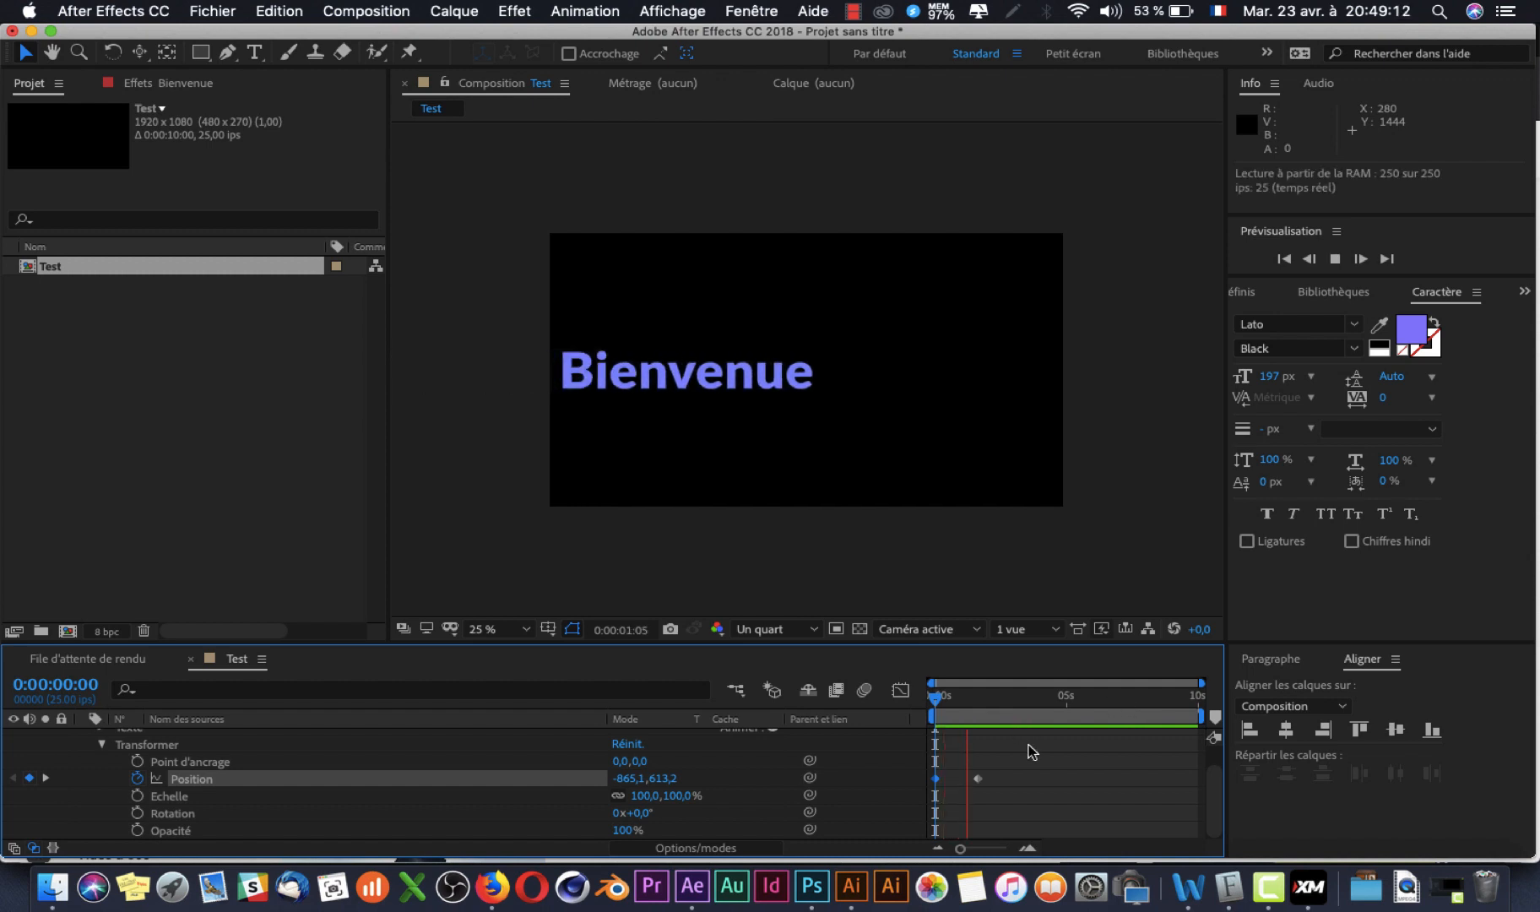
key(space)
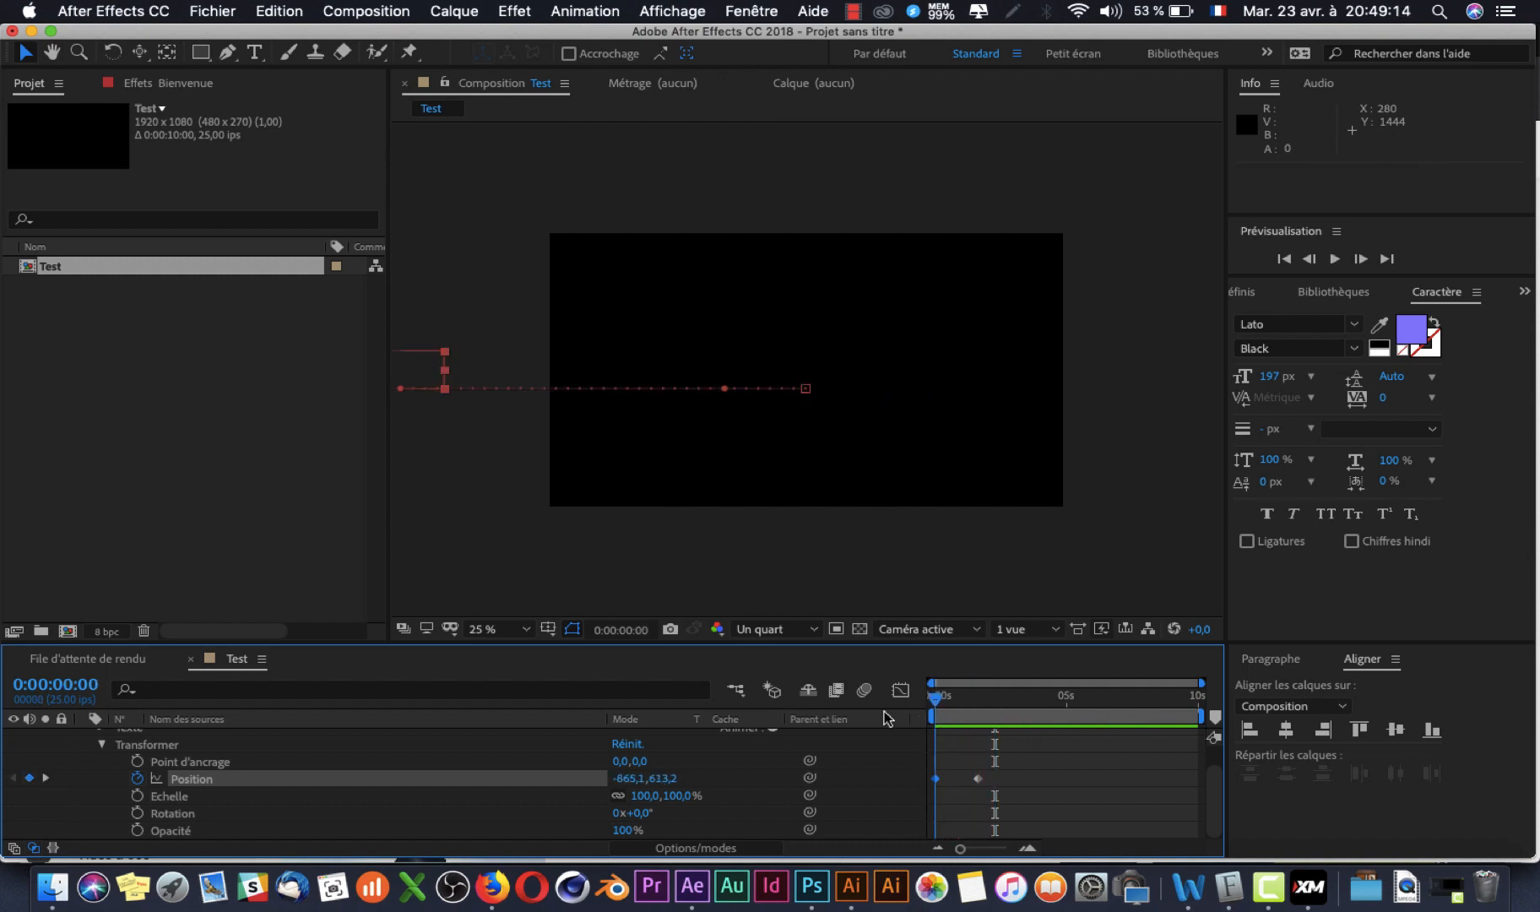
- Move the second Position keyframe to frame 10 for a faster entrance, and preview the animation
drag(1195, 686, 986, 683)
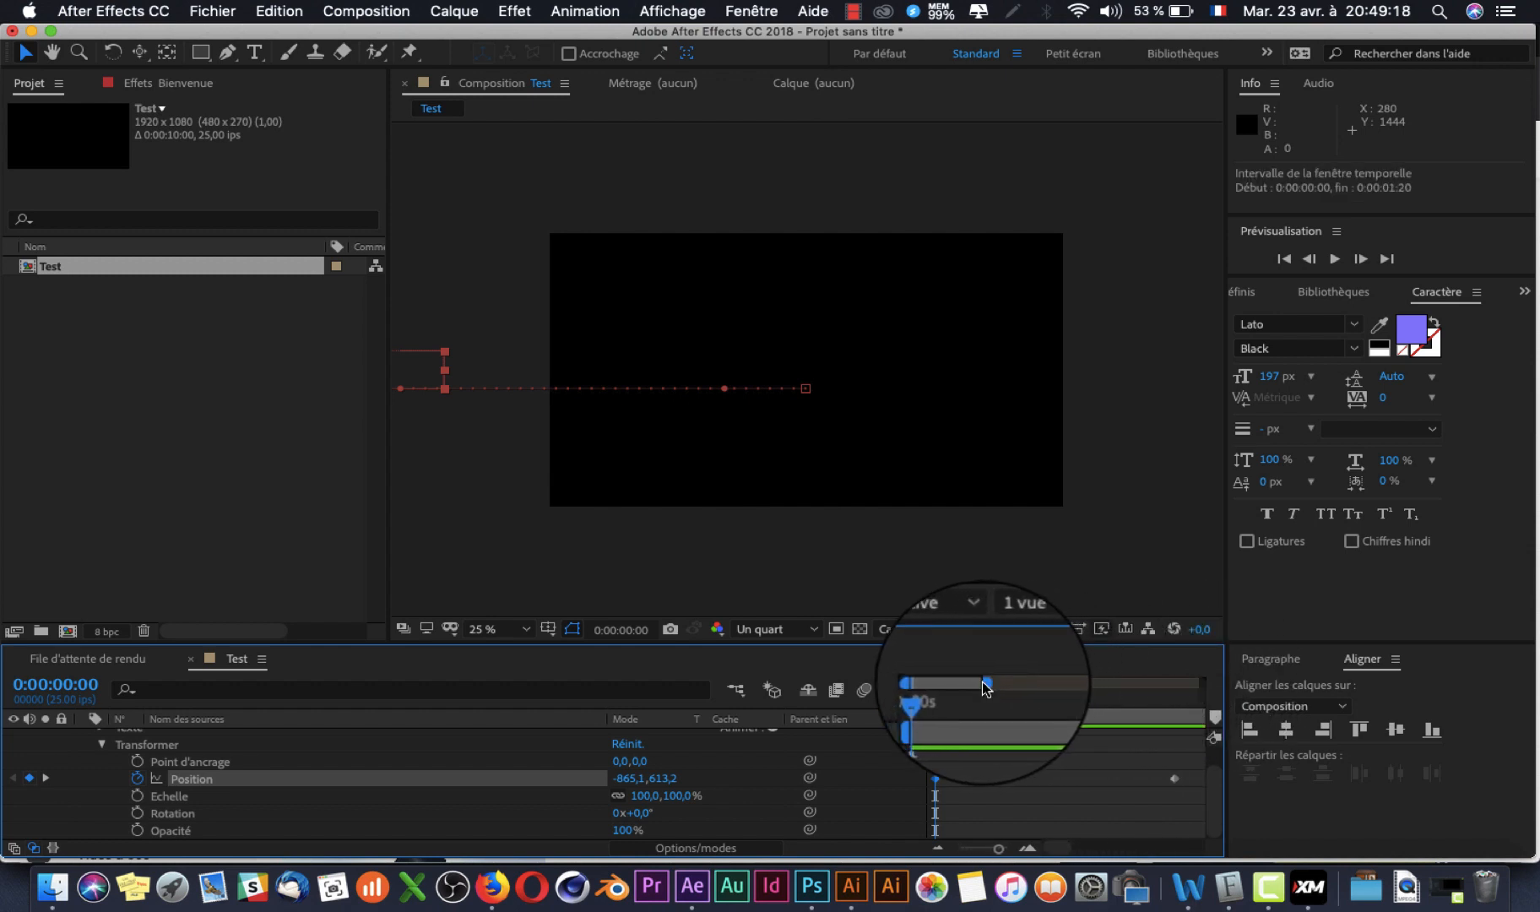
drag(1174, 778, 970, 778)
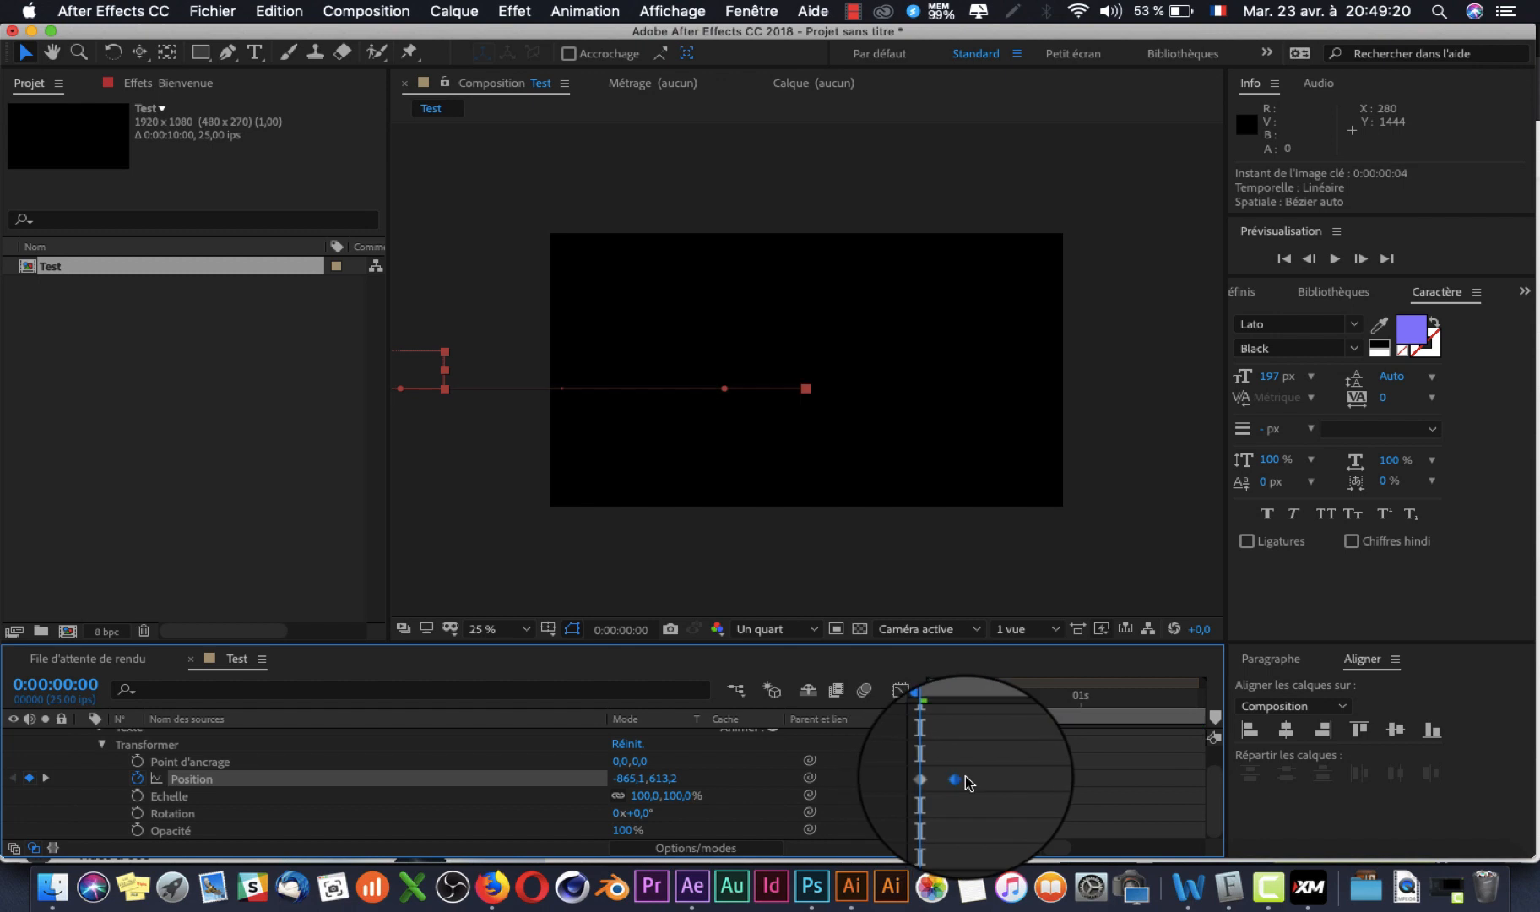
drag(982, 682, 957, 682)
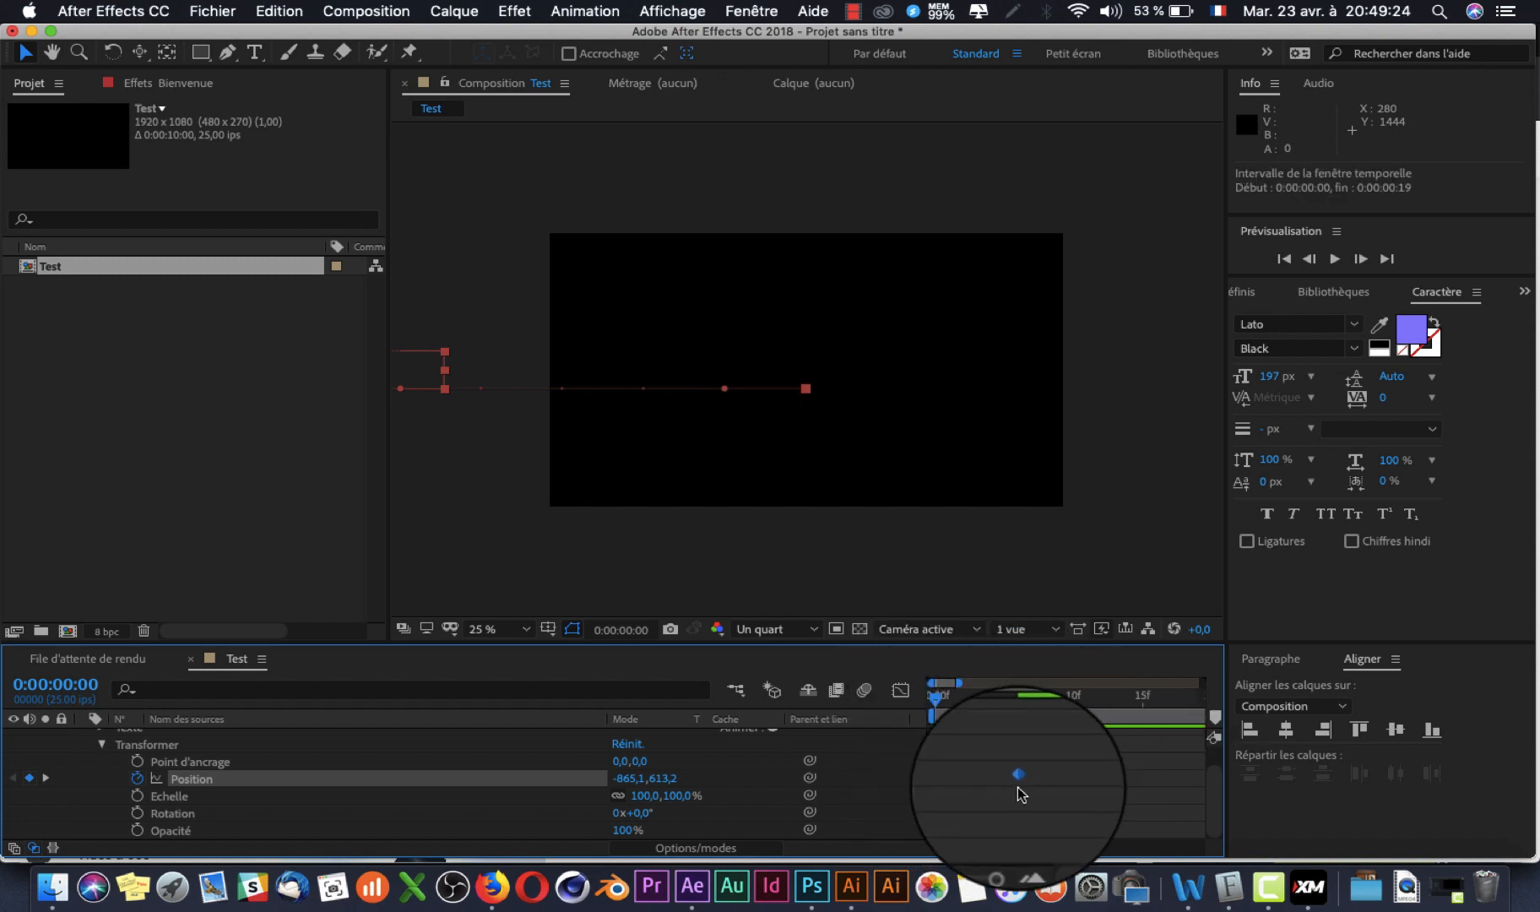
drag(1017, 778, 1074, 781)
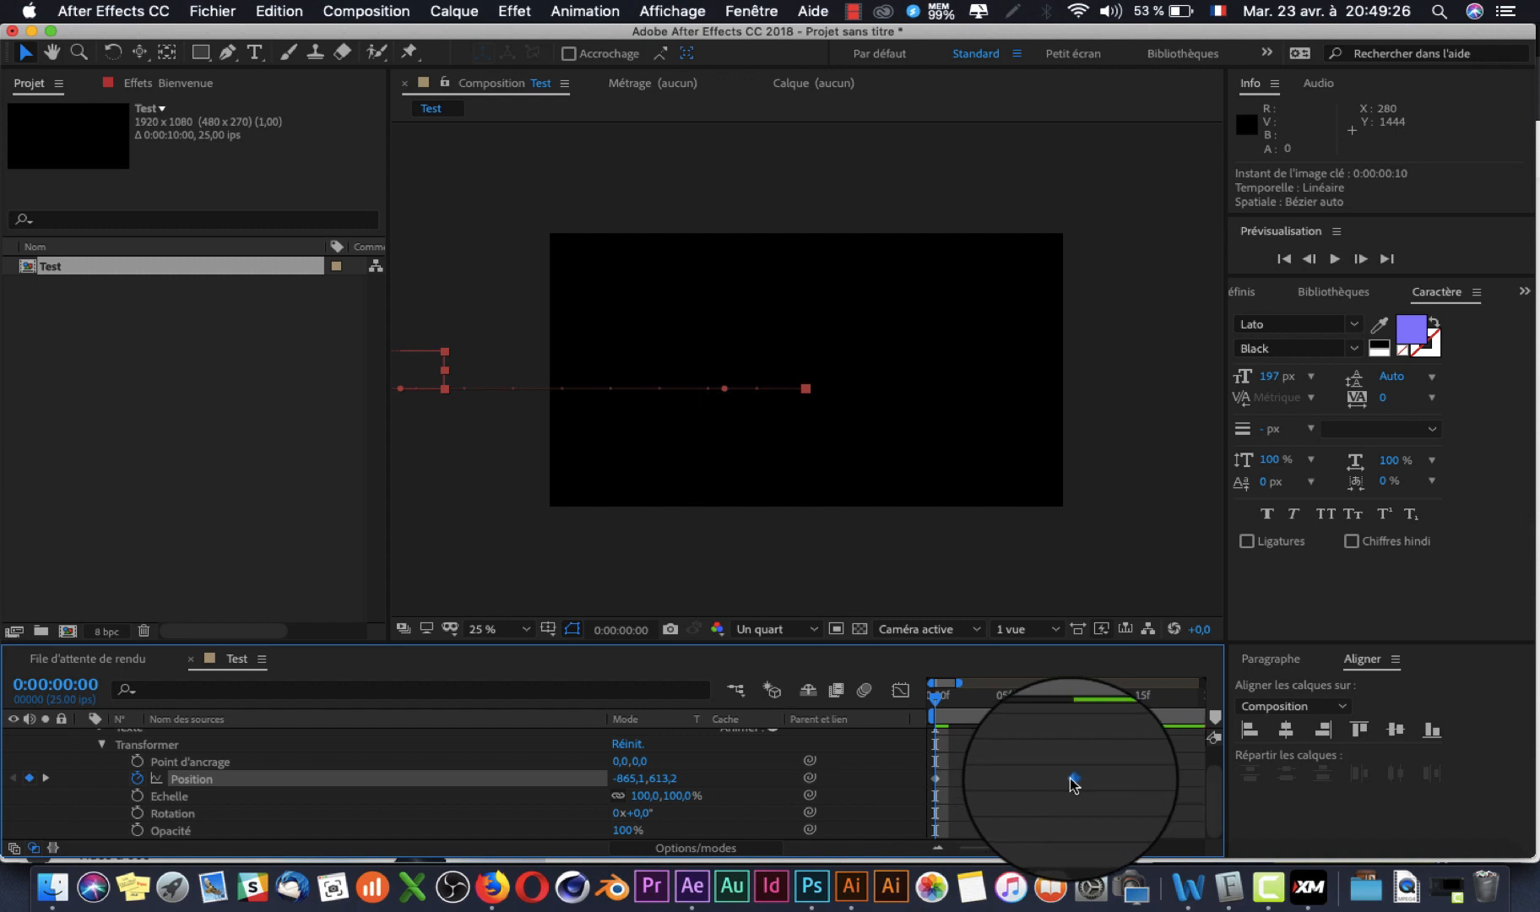
key(space)
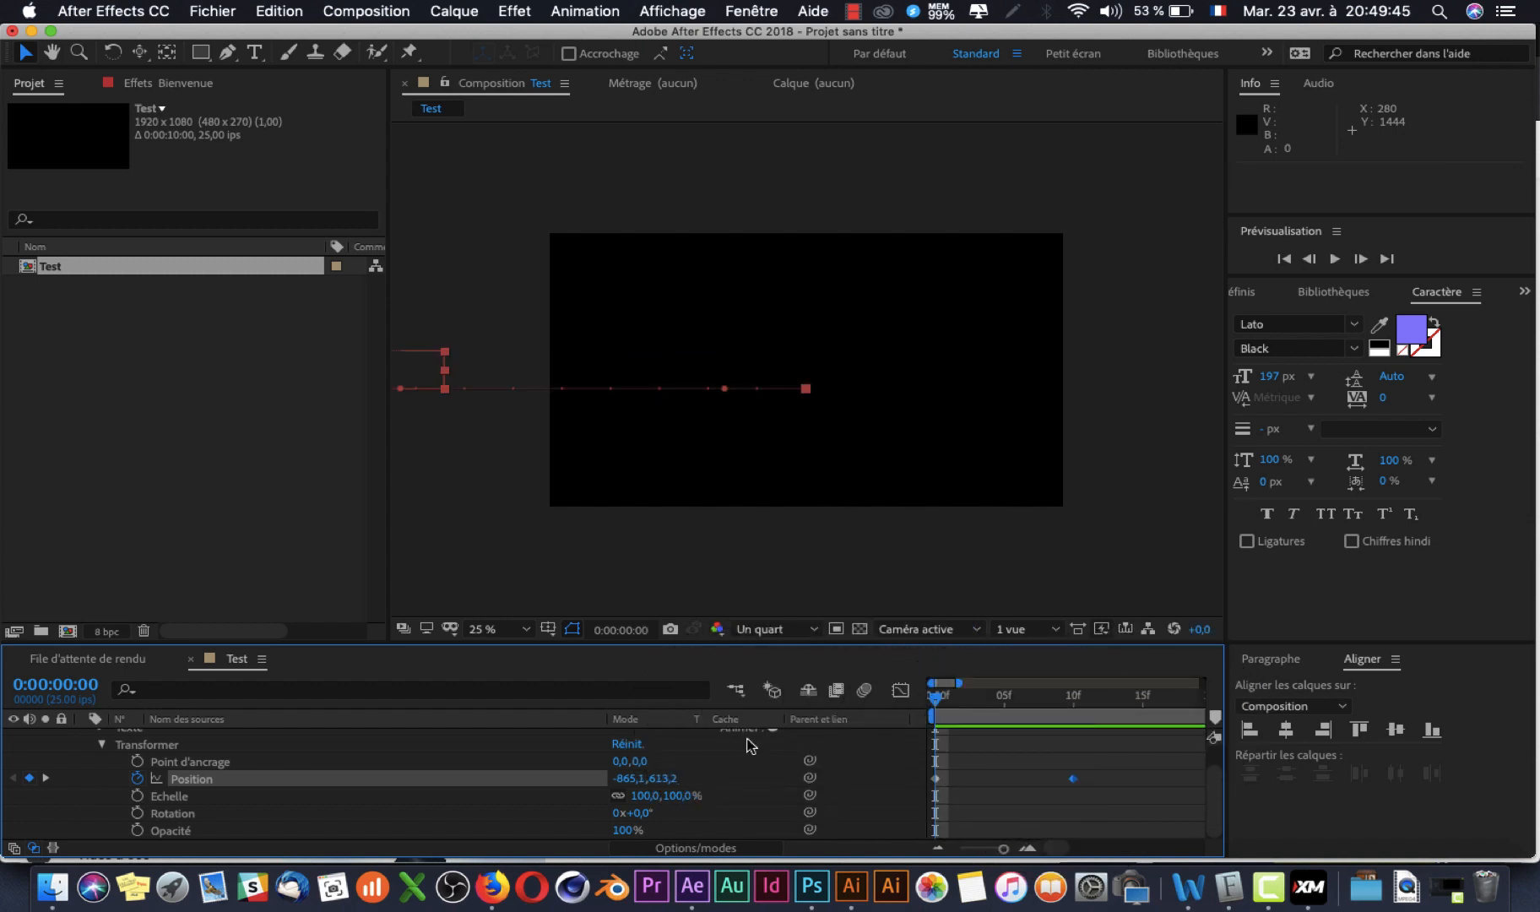
key(space)
drag(1068, 708, 517, 755)
key(space)
key(space)
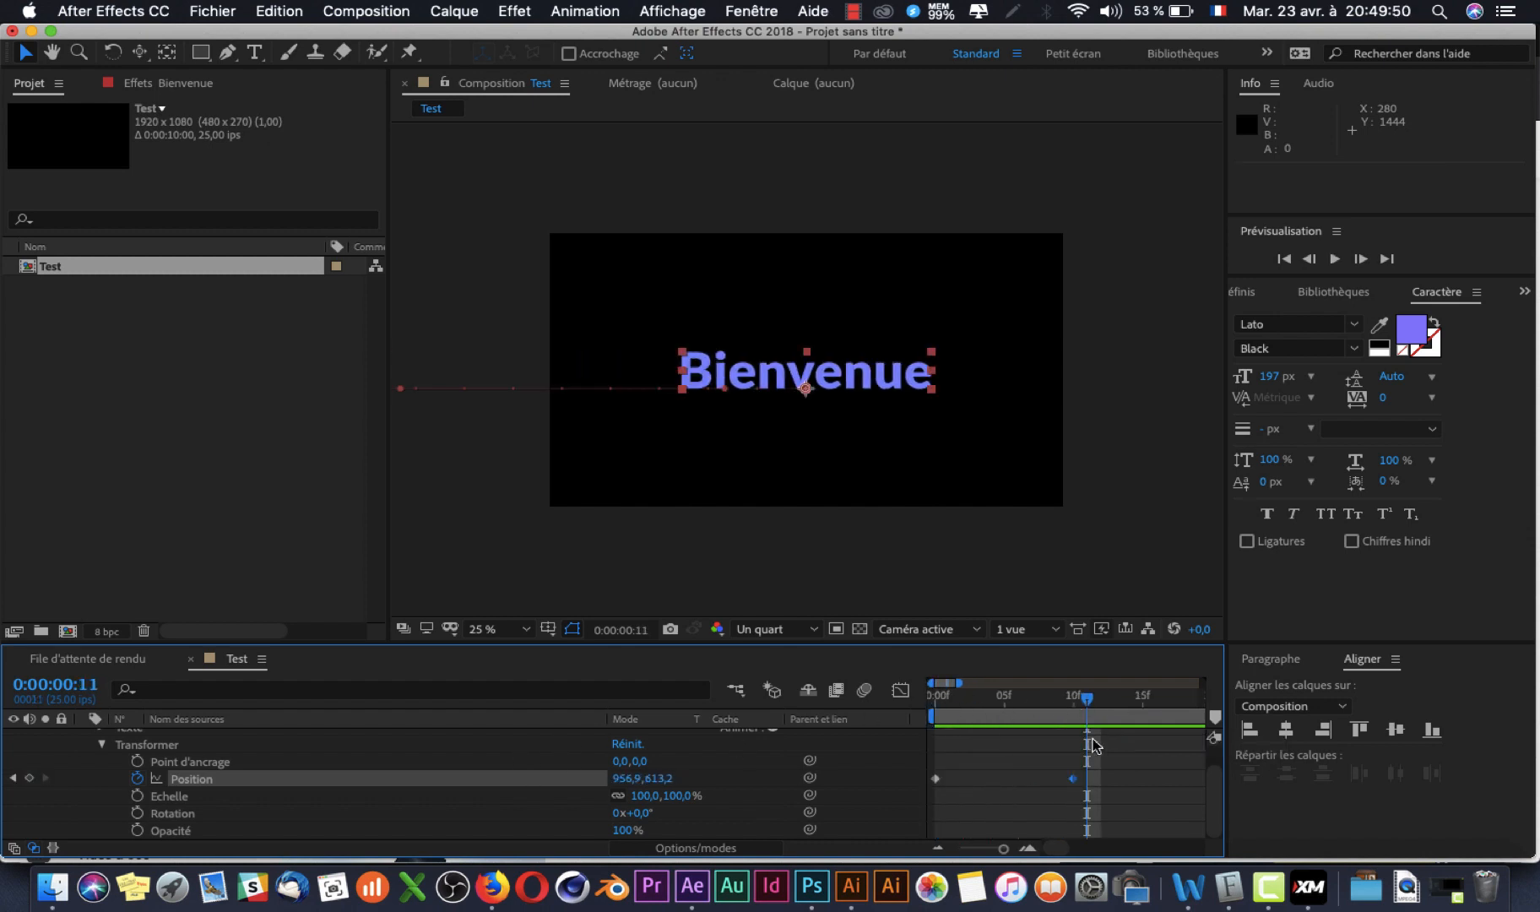
- Move the second Position keyframe to frame 5 and preview the quicker entrance
drag(1074, 779, 1005, 779)
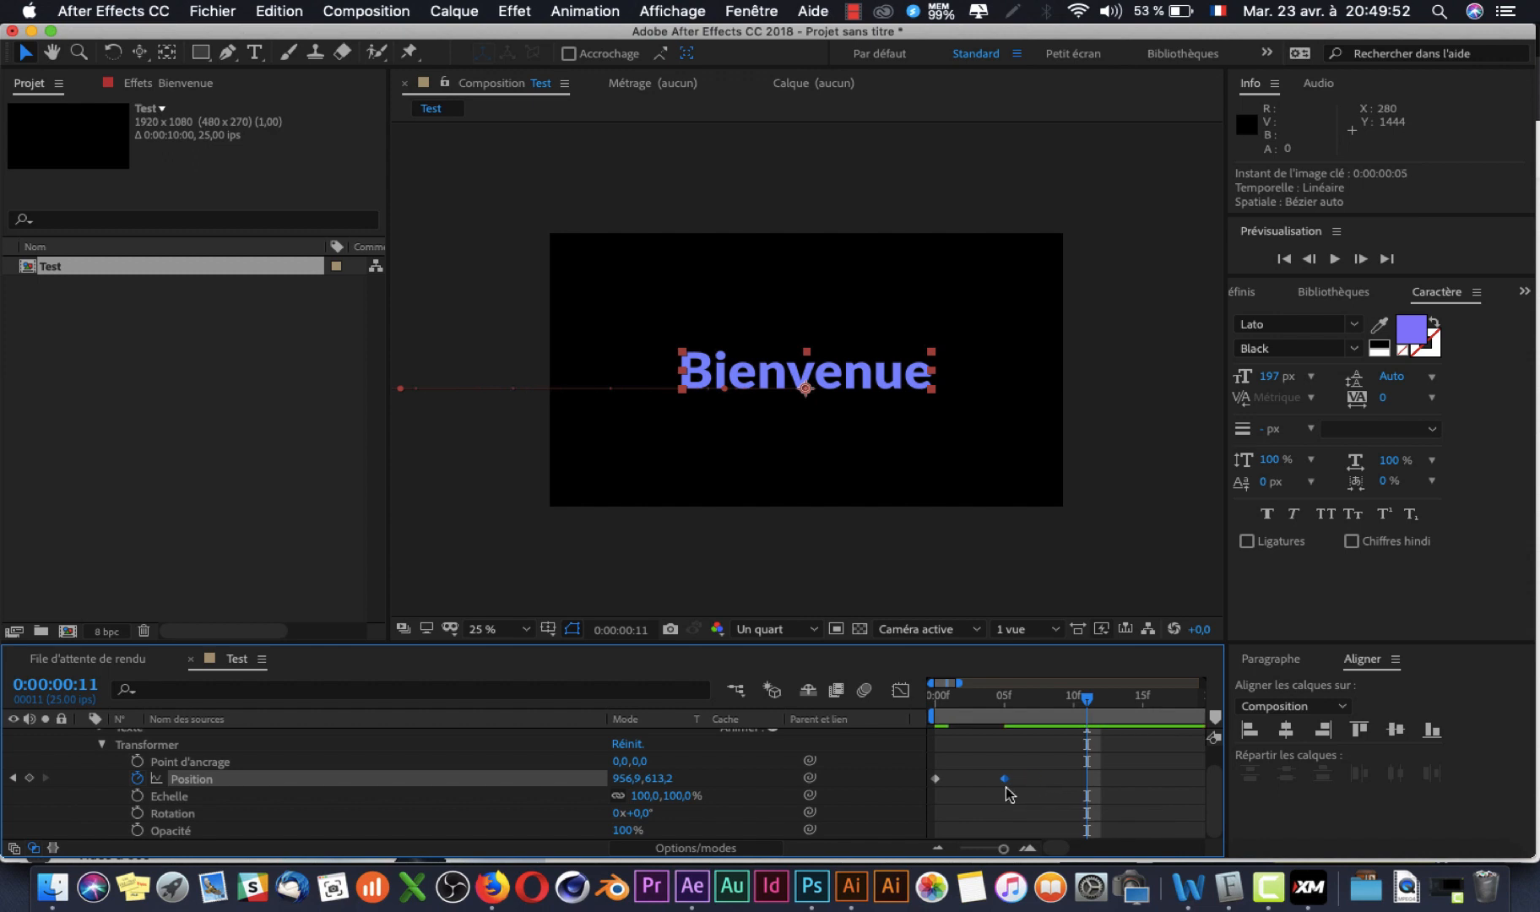
key(space)
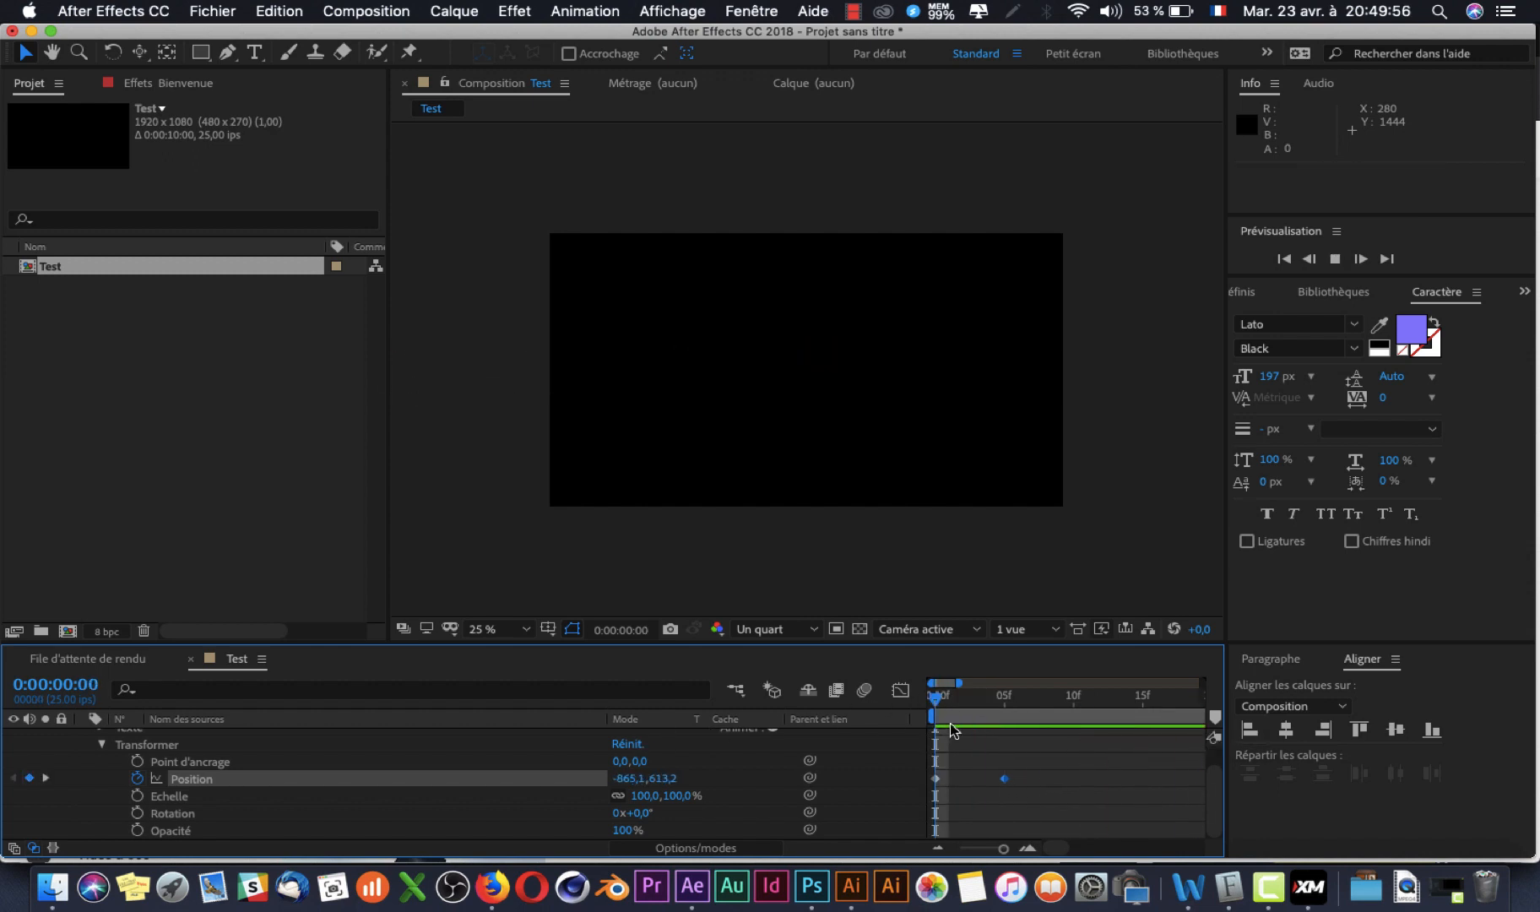
key(space)
- Add a Position keyframe at 0:00:01:00 holding the centered text, and another at 0:00:01:05 with X about 2671 for an off-screen exit
drag(957, 683, 997, 701)
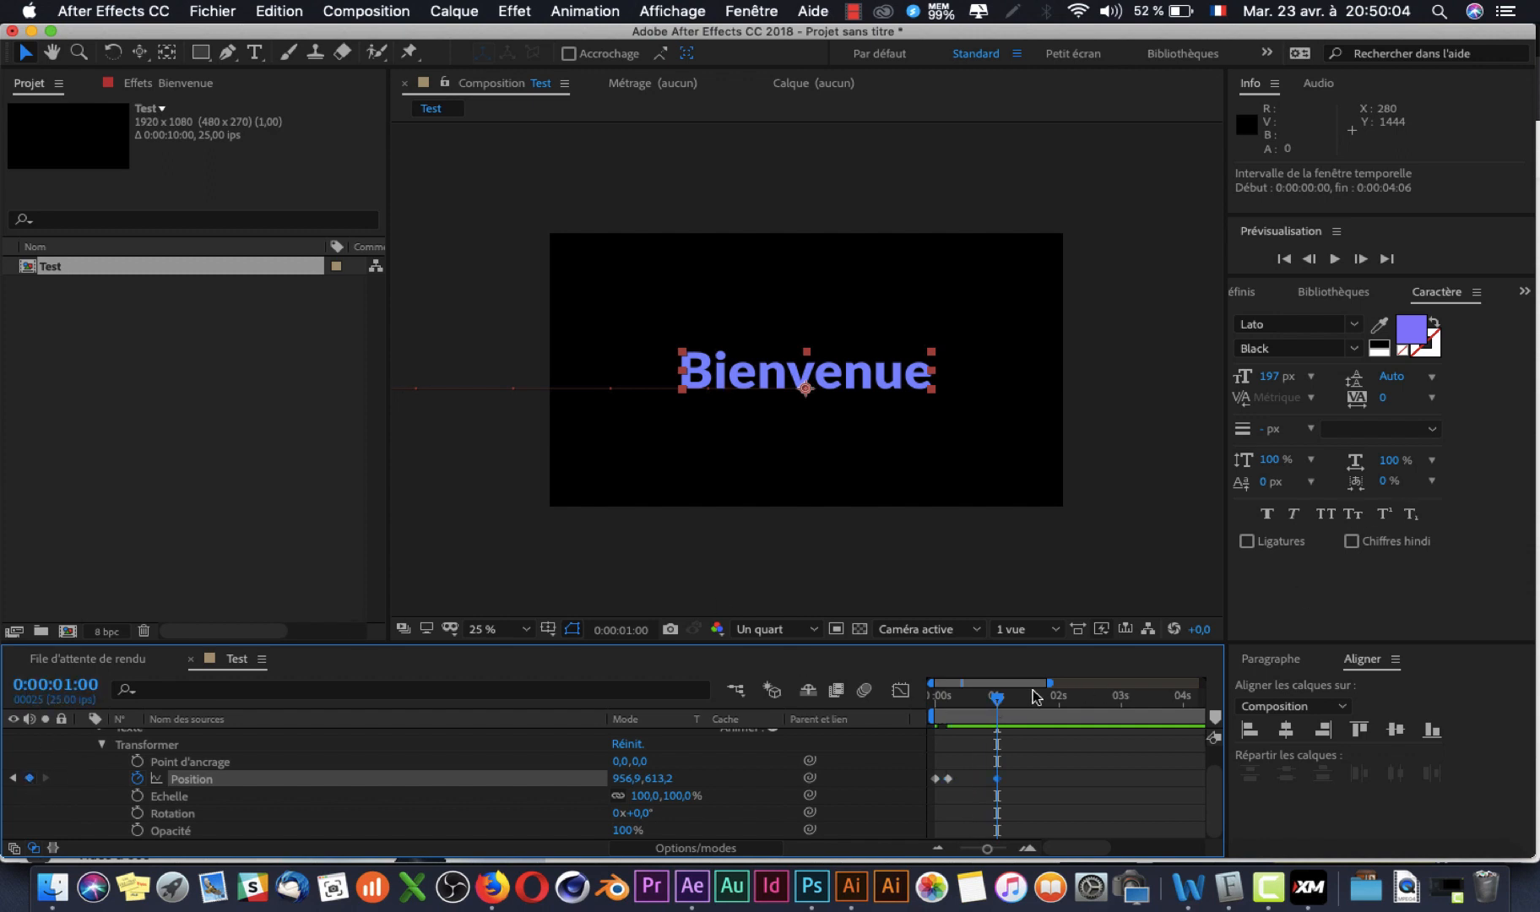
click(1009, 700)
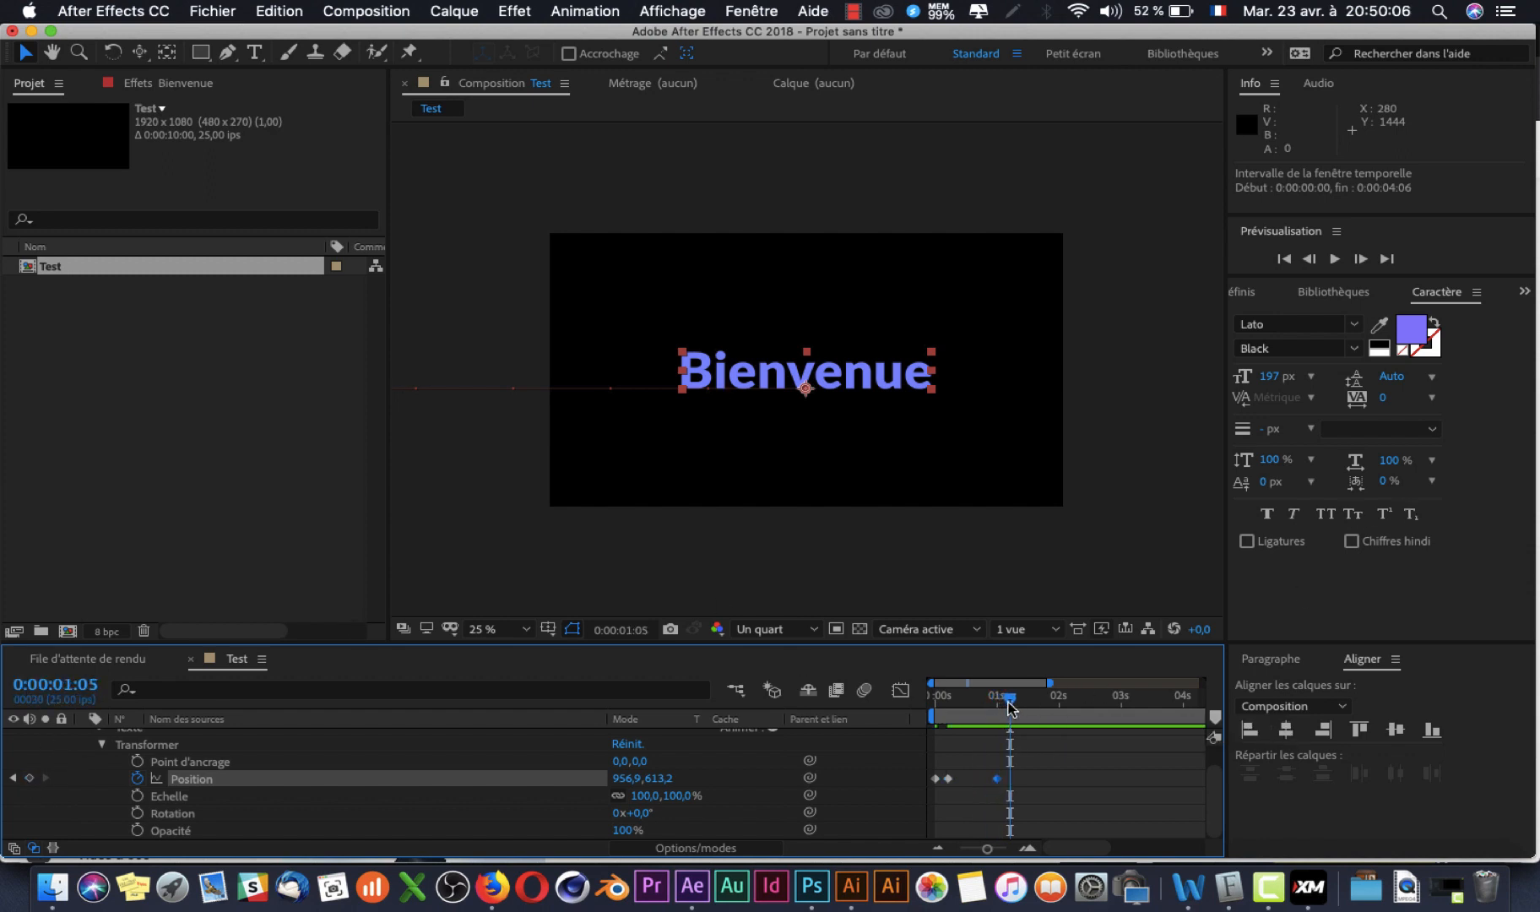
drag(634, 778, 1534, 798)
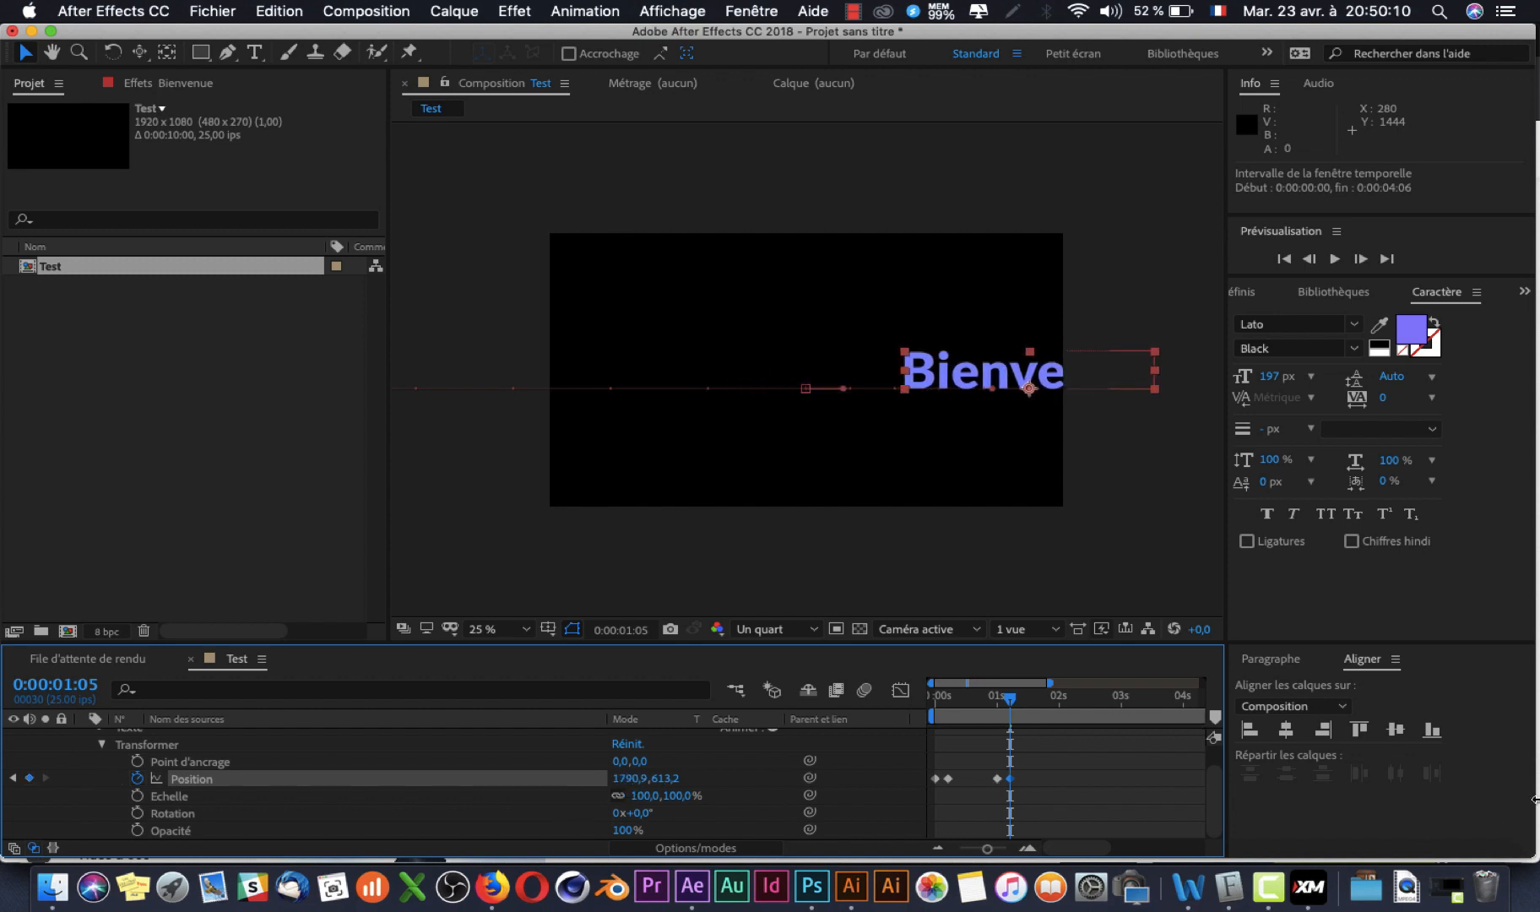
drag(623, 781, 701, 769)
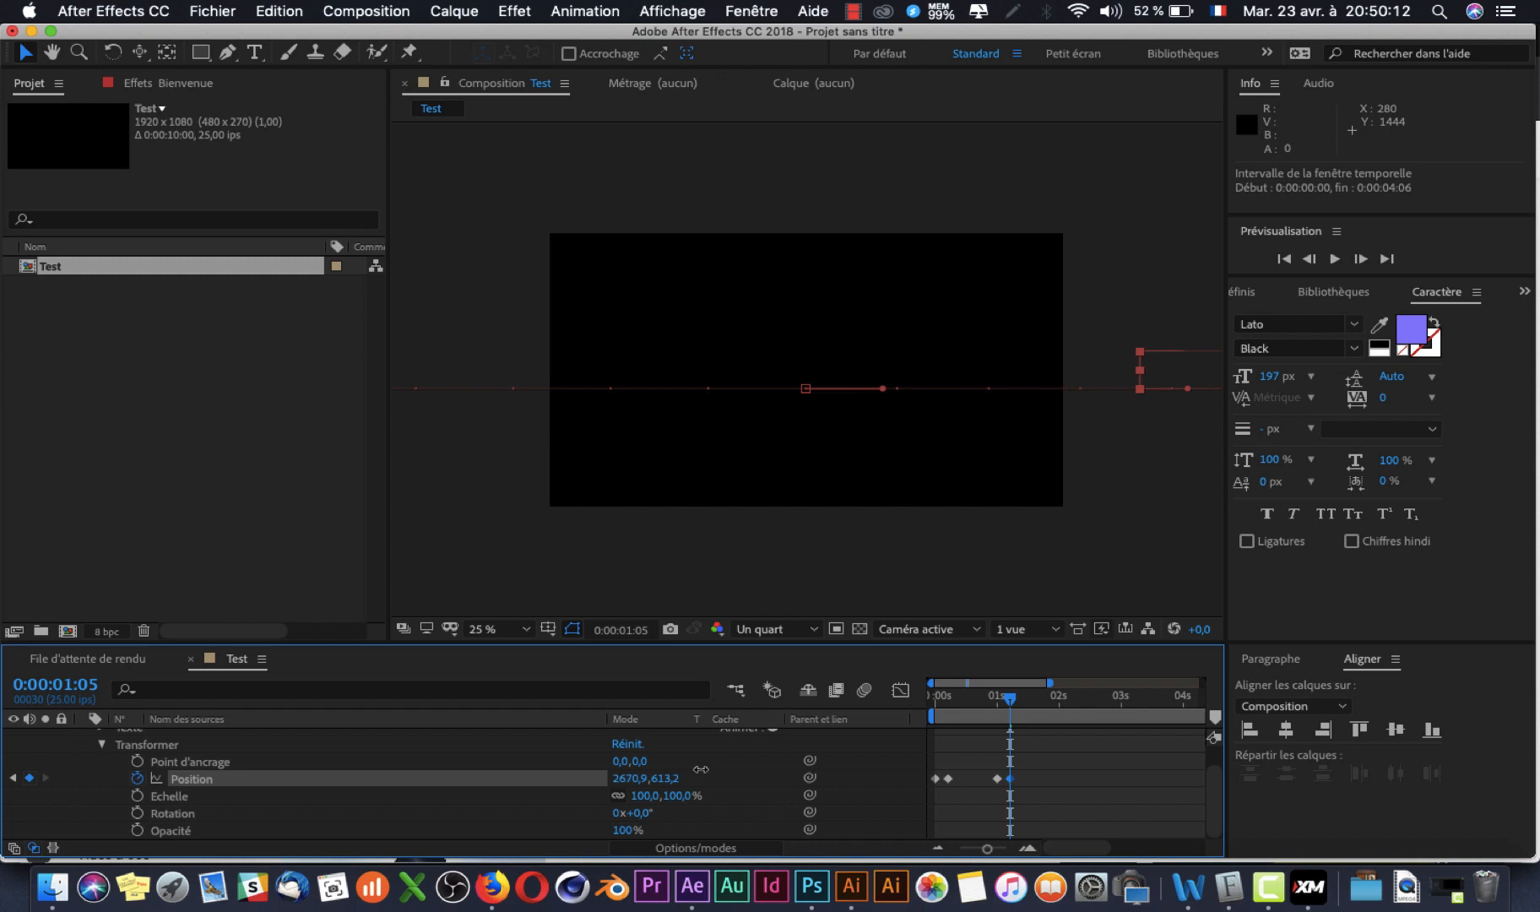
key(space)
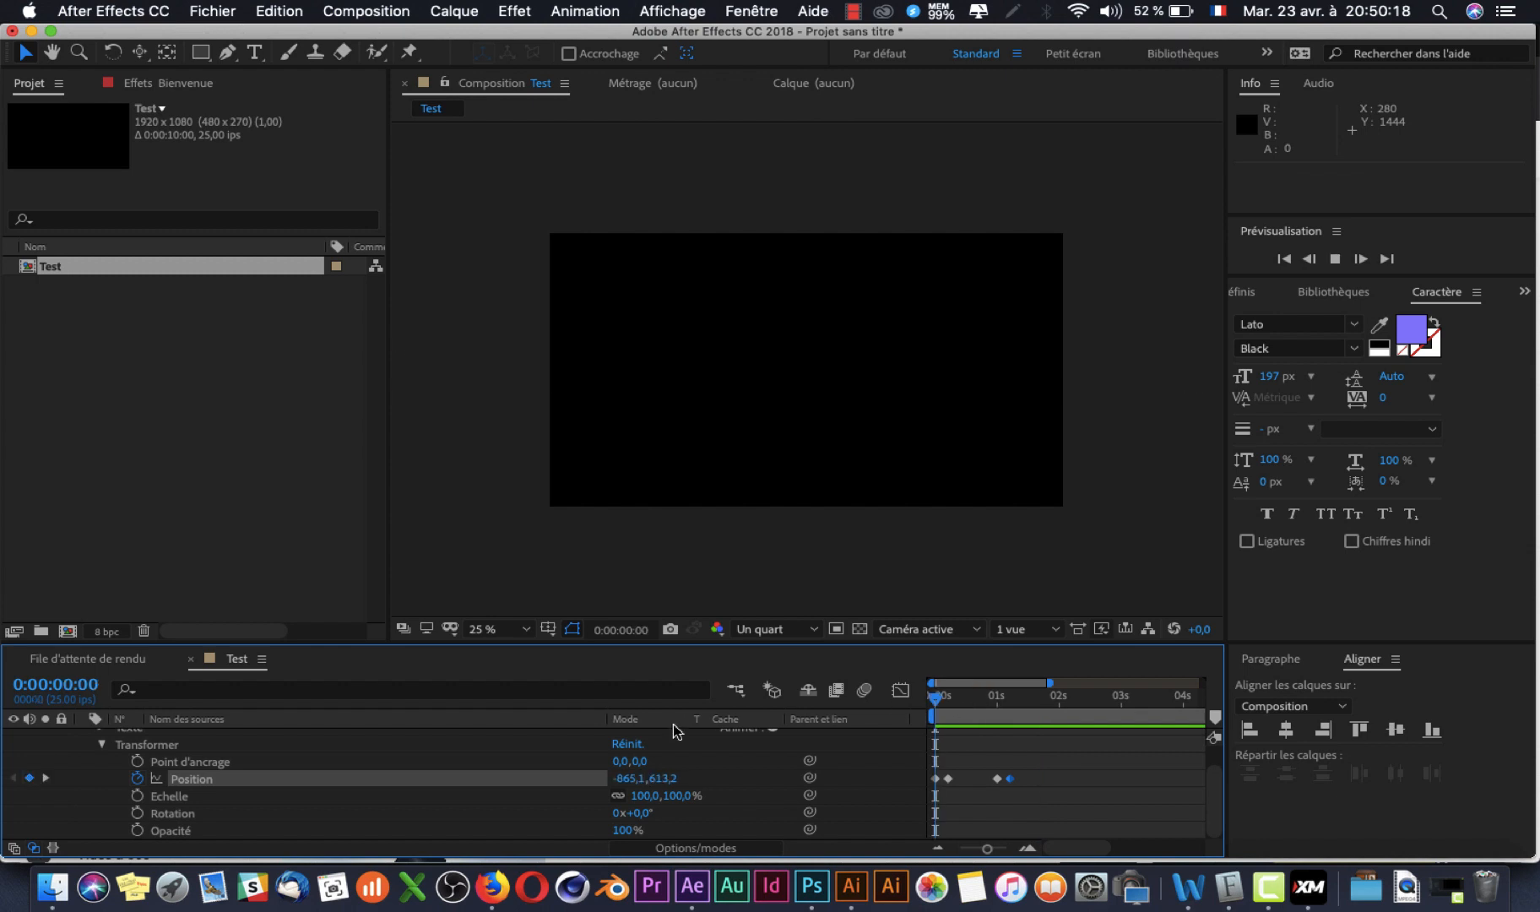
key(space)
key(space)
- Collapse the "Bienvenue" layer's properties and duplicate the layer
scroll(185, 794, up, 1)
scroll(186, 794, up, 1)
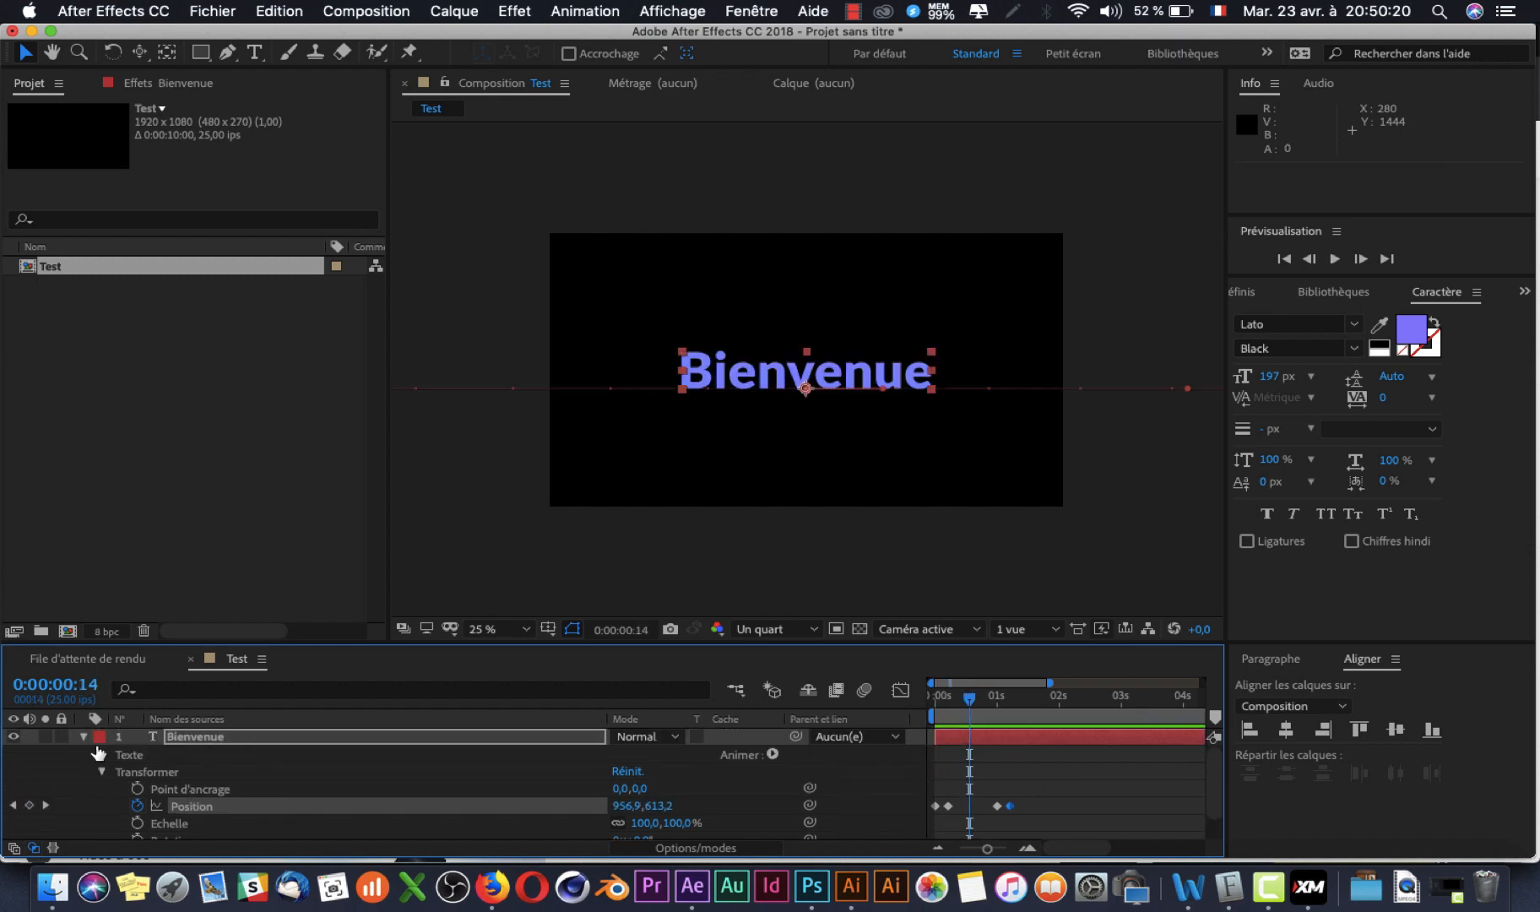
click(83, 737)
click(189, 787)
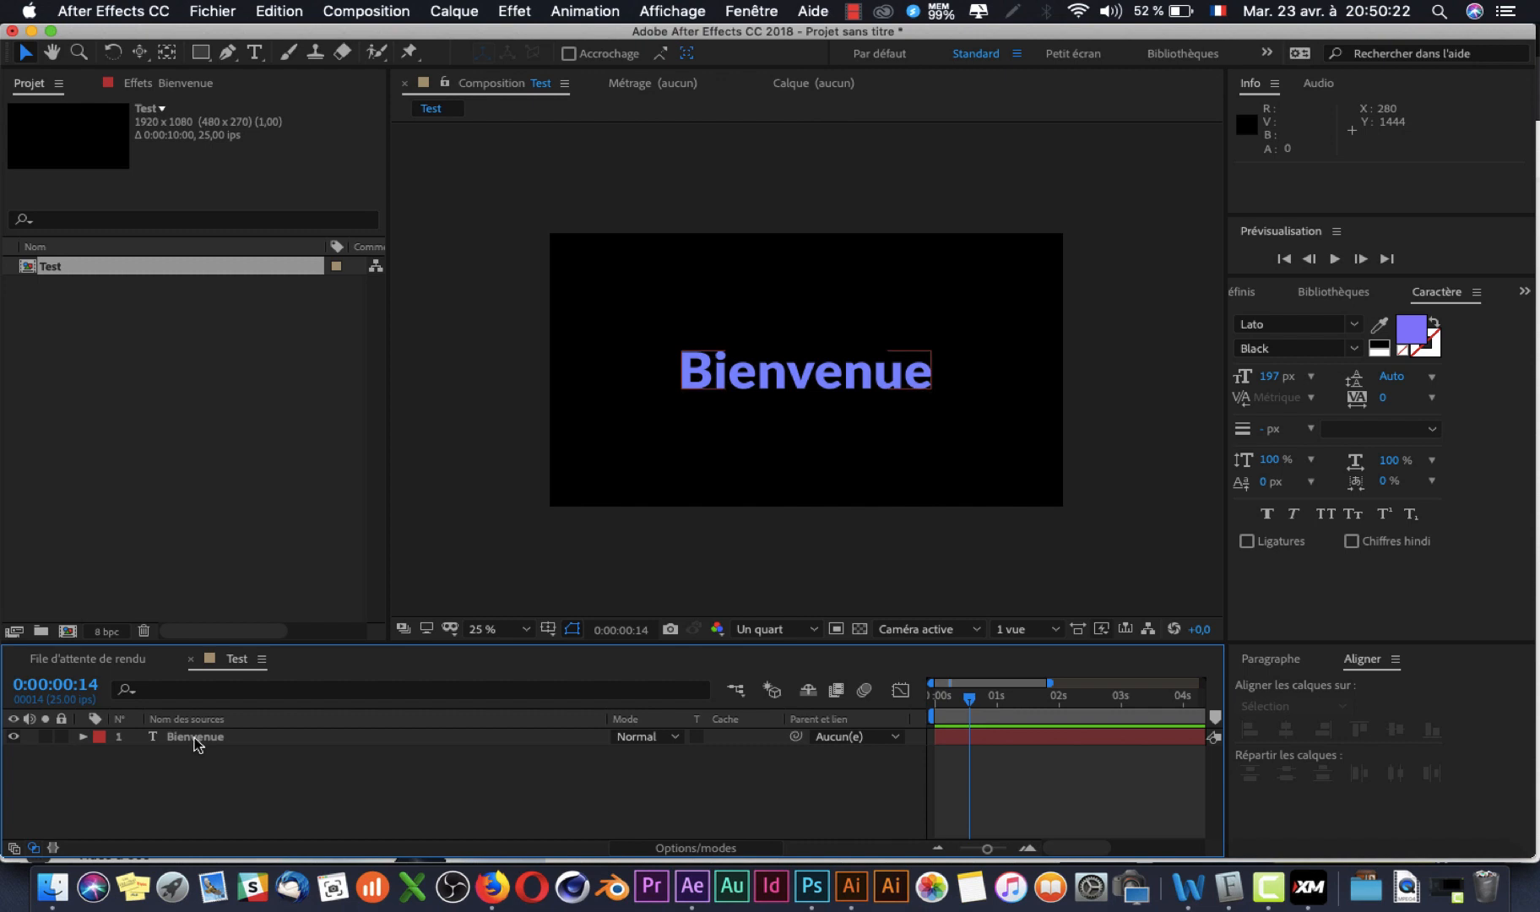
click(196, 740)
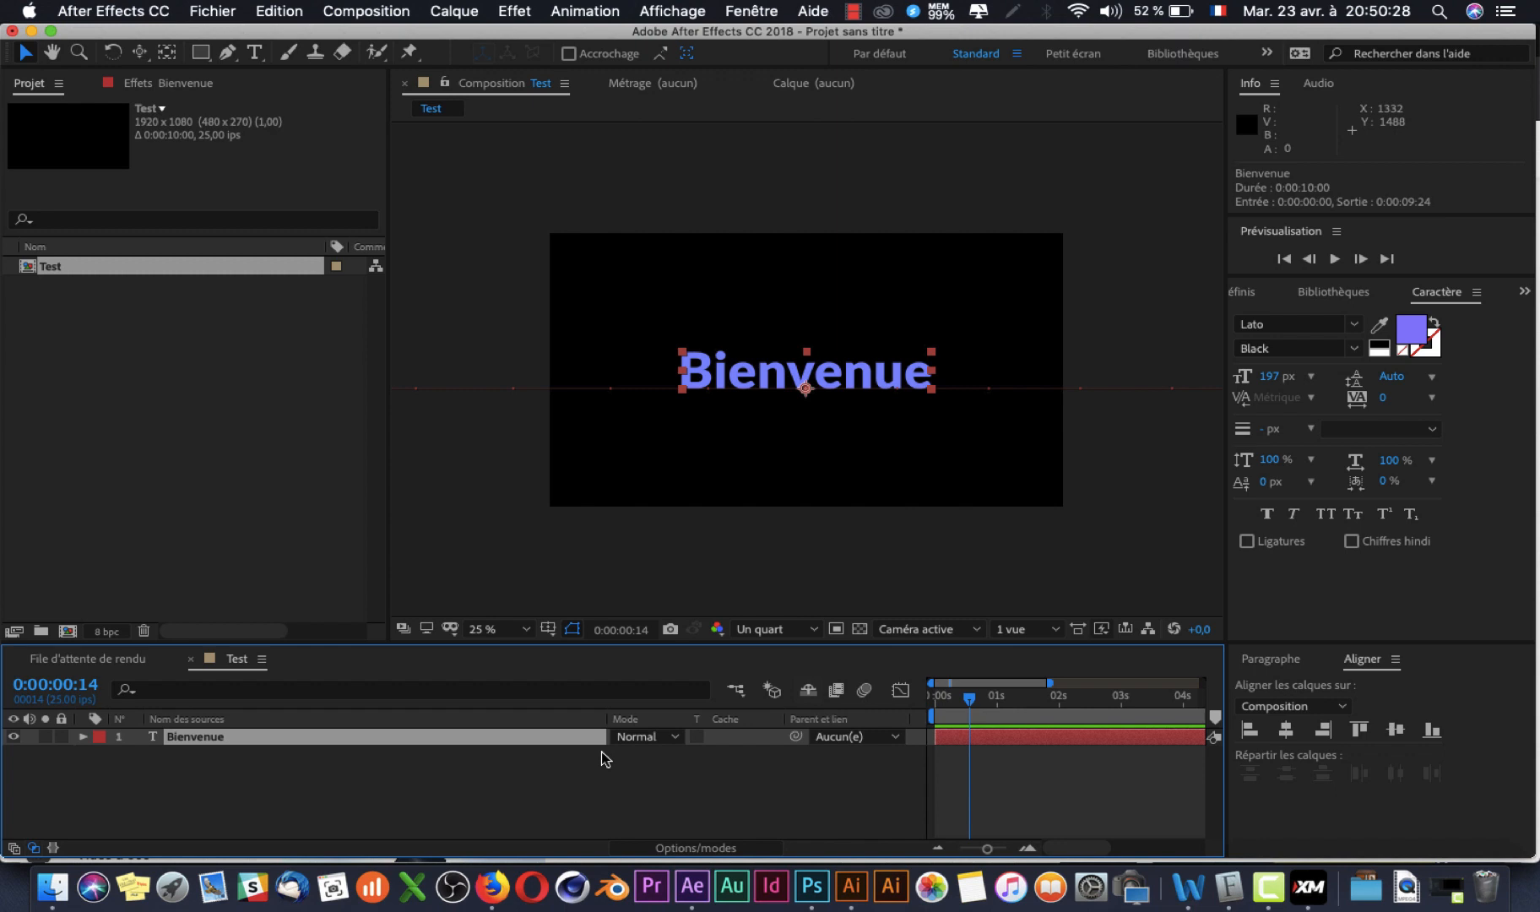
key(super+d)
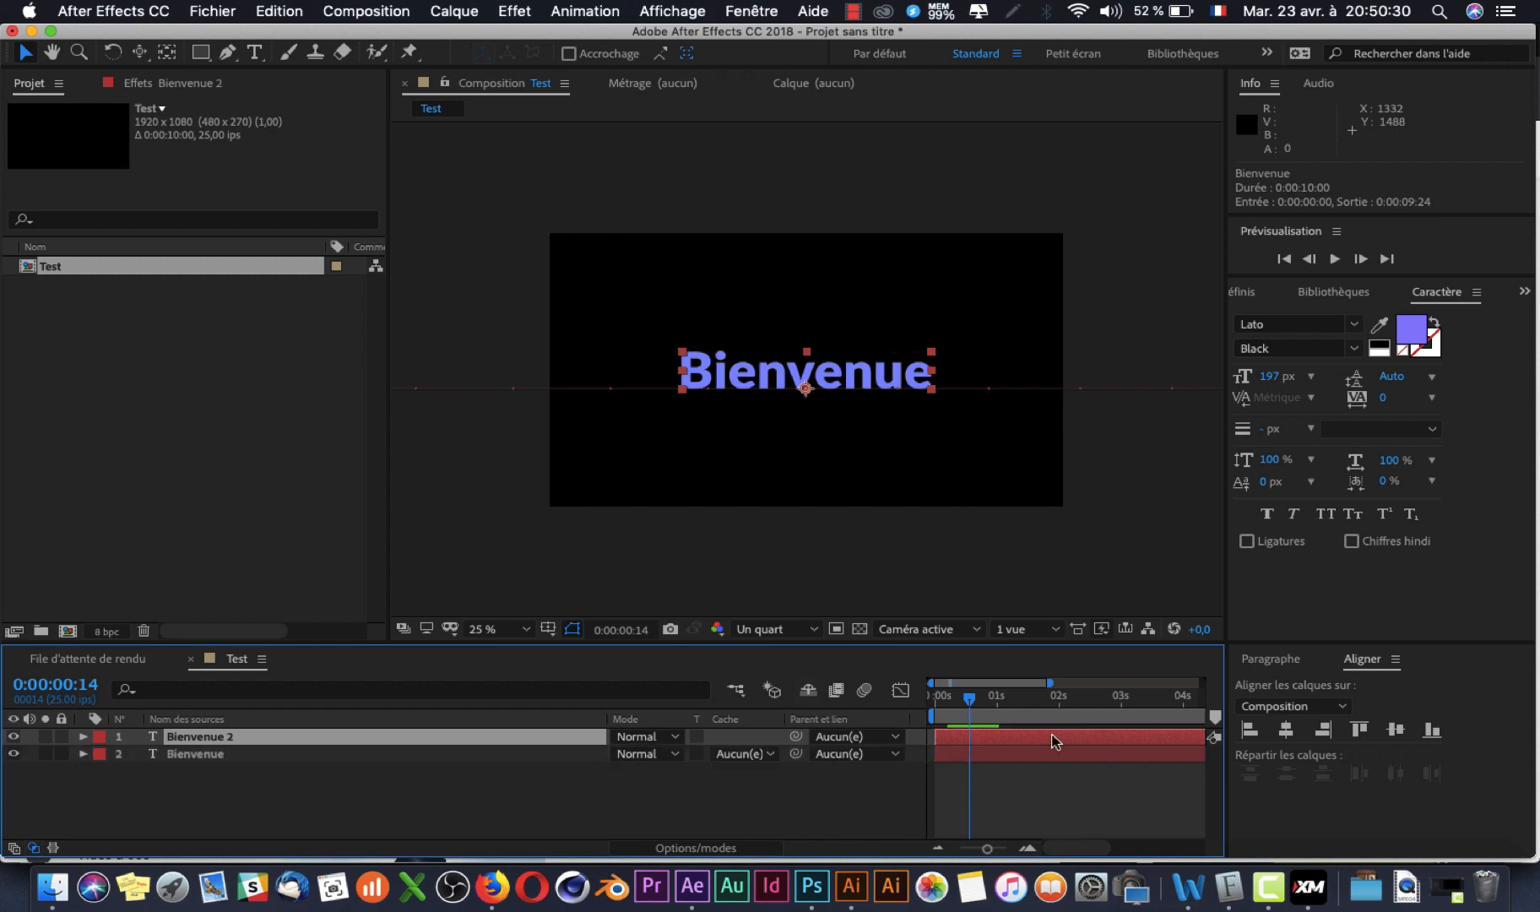
- Shift the duplicate layer to start just before 1 s, using both layers' Position keyframes as reference, and preview the sequence
drag(947, 743, 957, 744)
key(p)
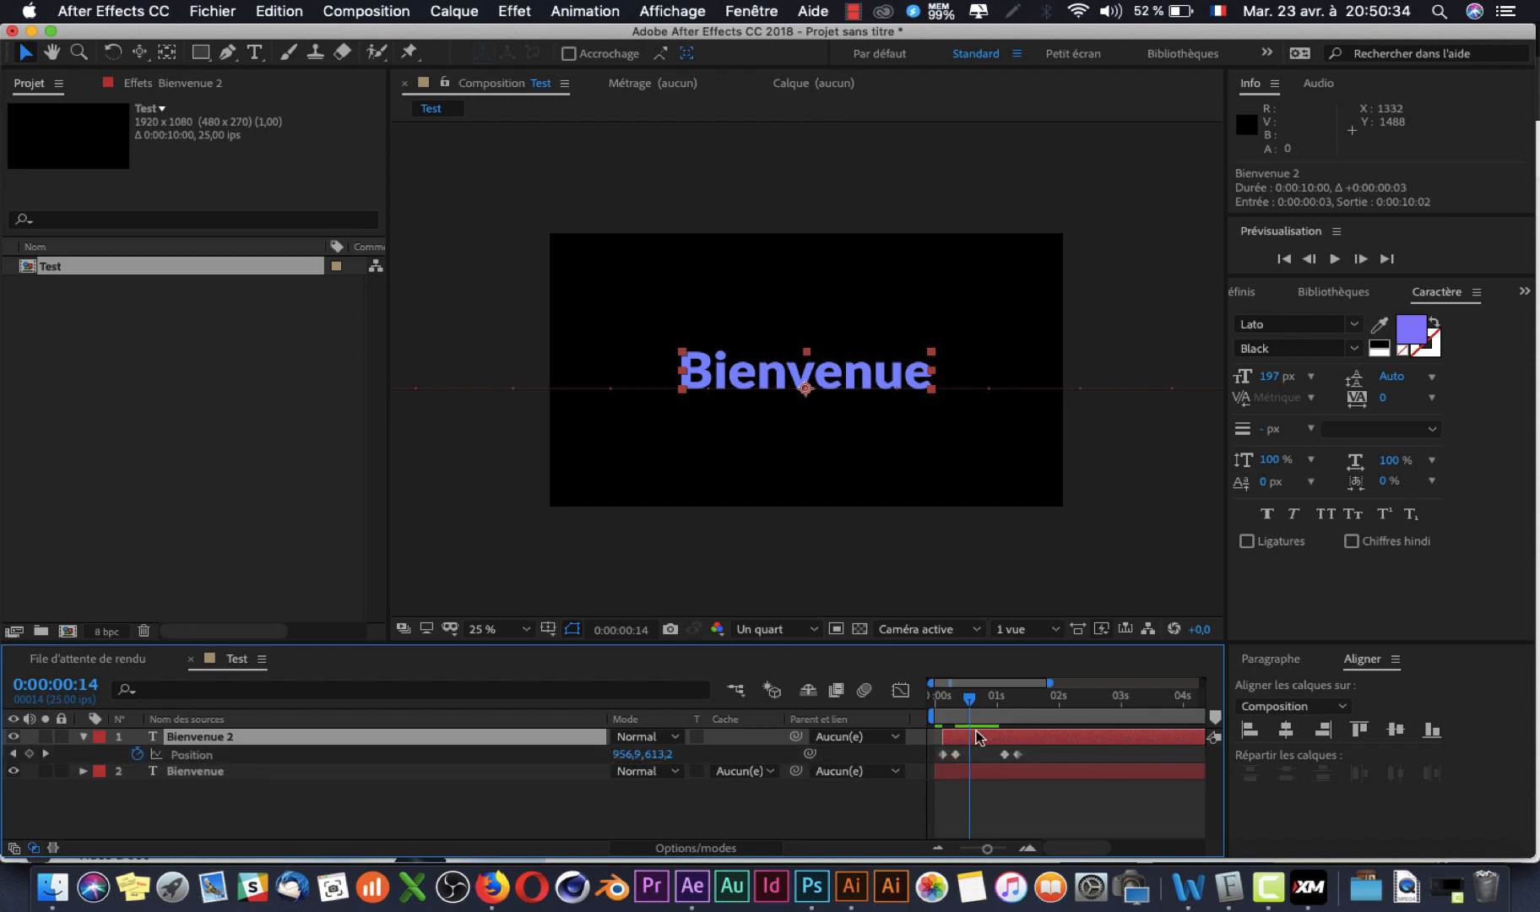
key(Home)
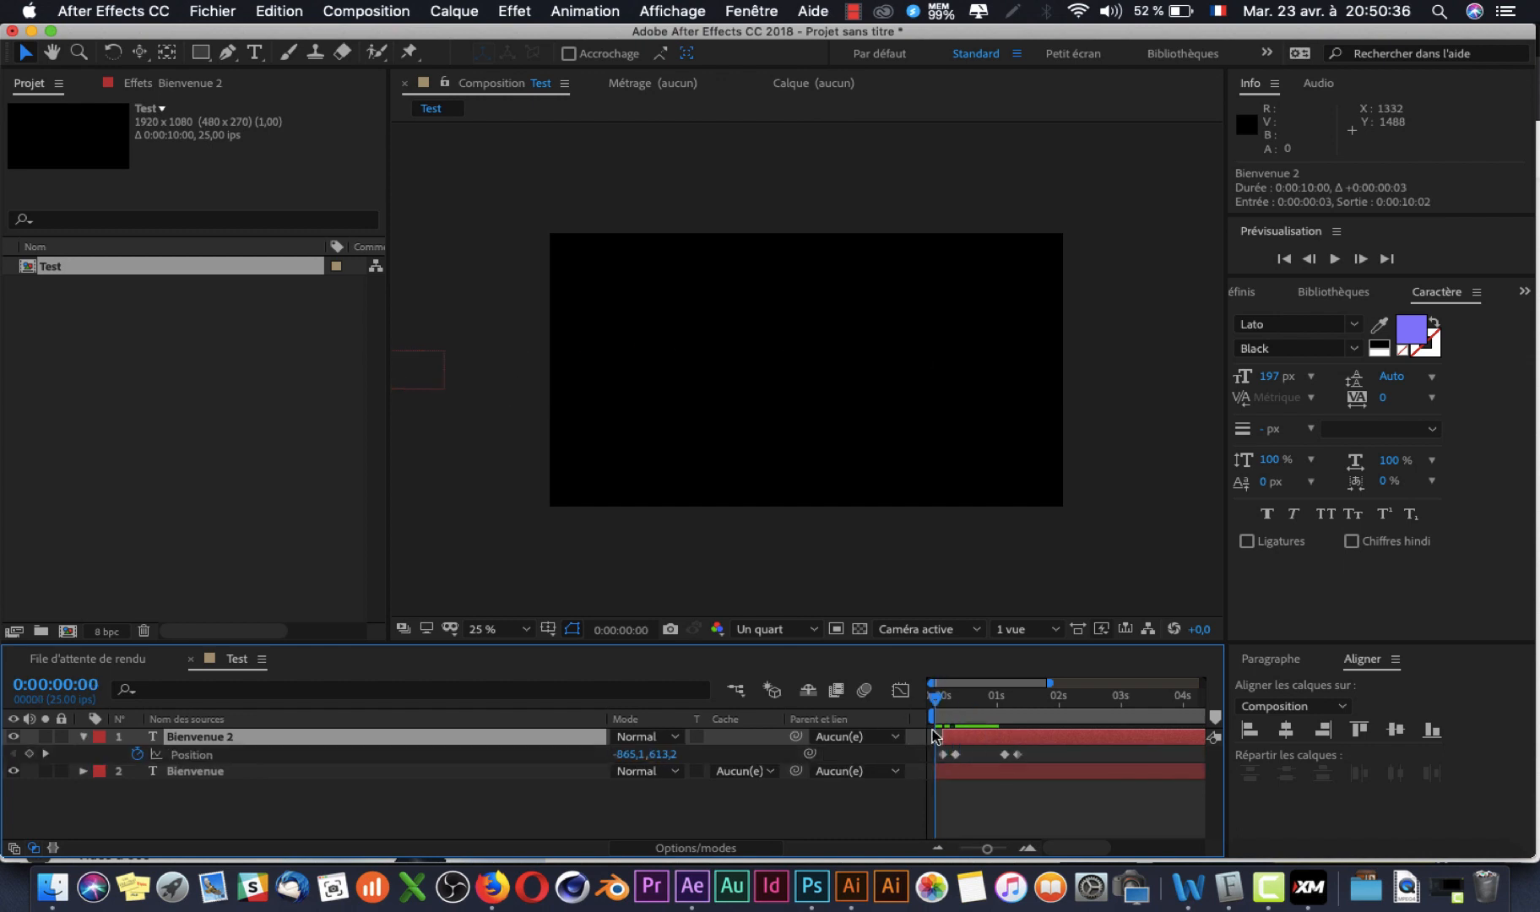
drag(935, 735, 1006, 736)
click(985, 774)
key(u)
drag(1031, 736, 646, 753)
key(space)
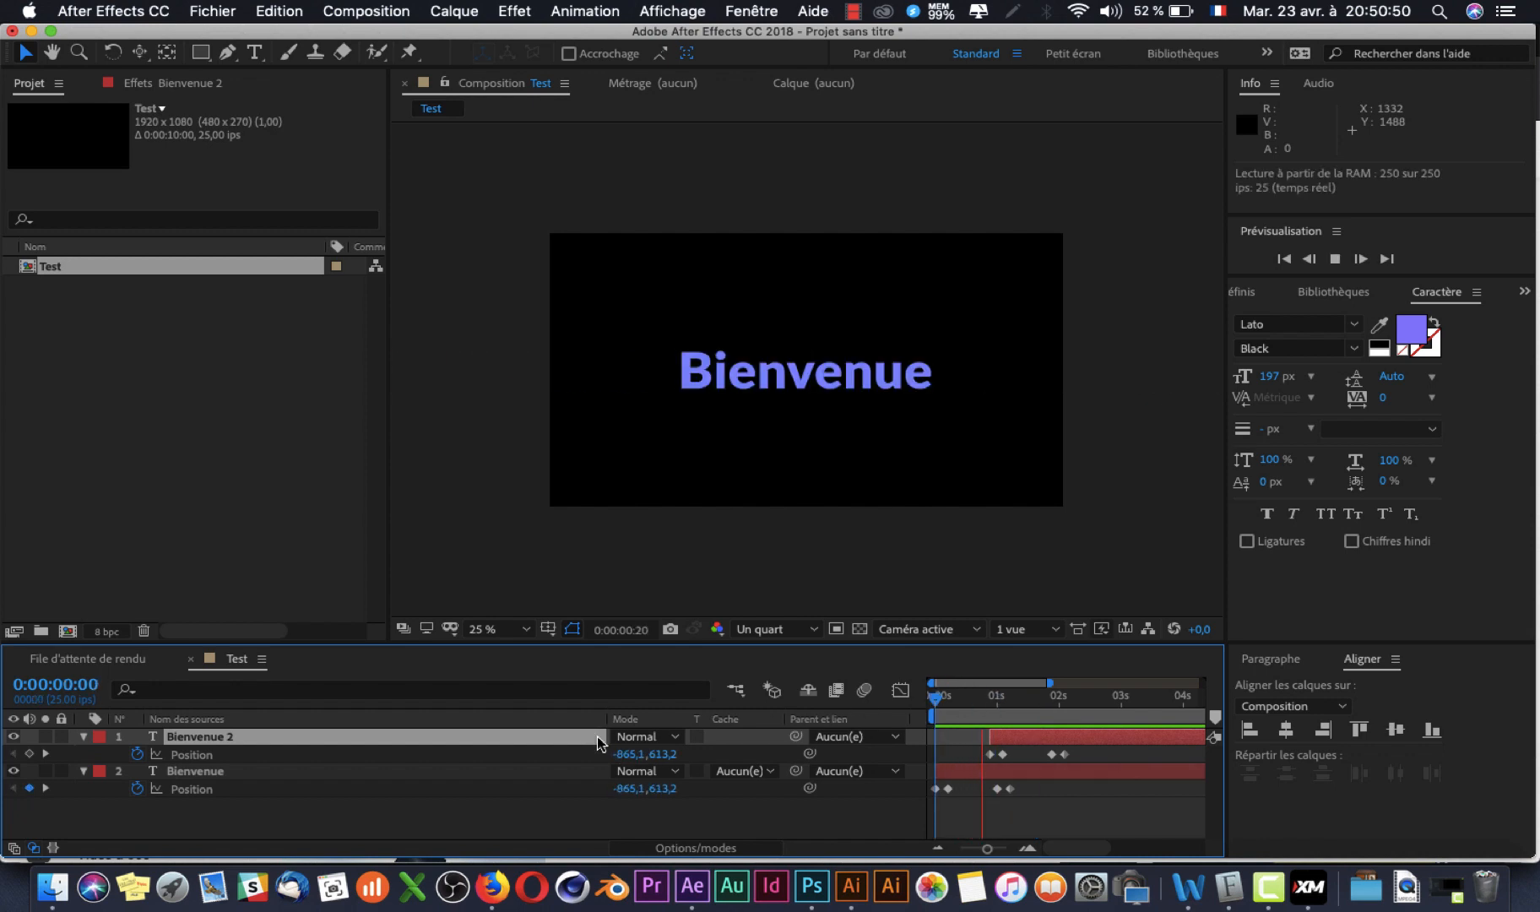
key(space)
- Replace the duplicate layer's text with "sur IU Academy" and select all of the new text
double_click(701, 381)
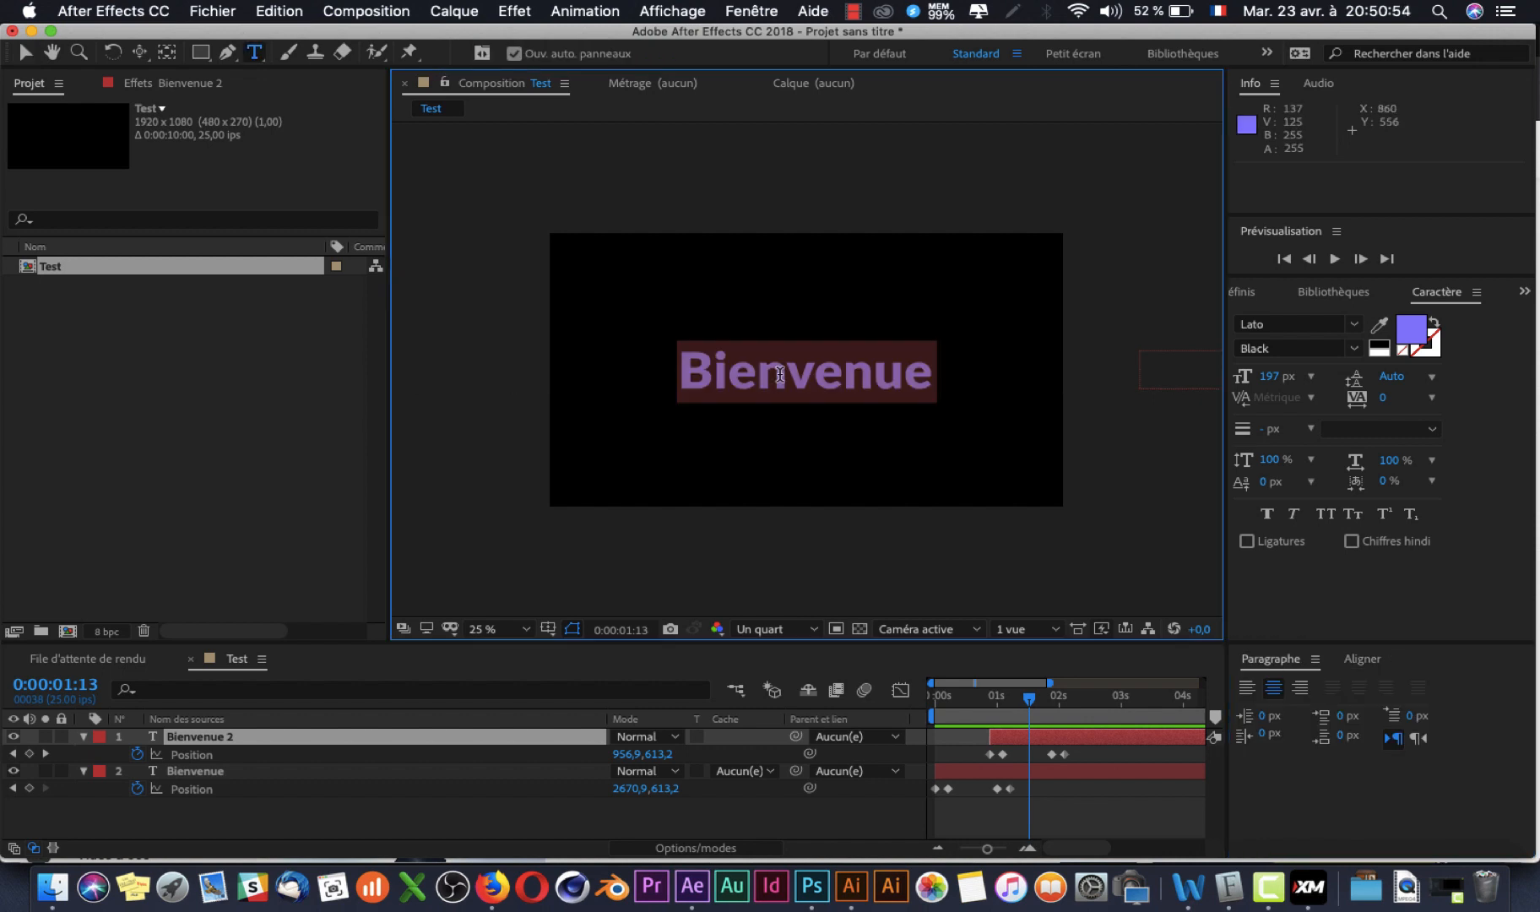
text(sur IU A)
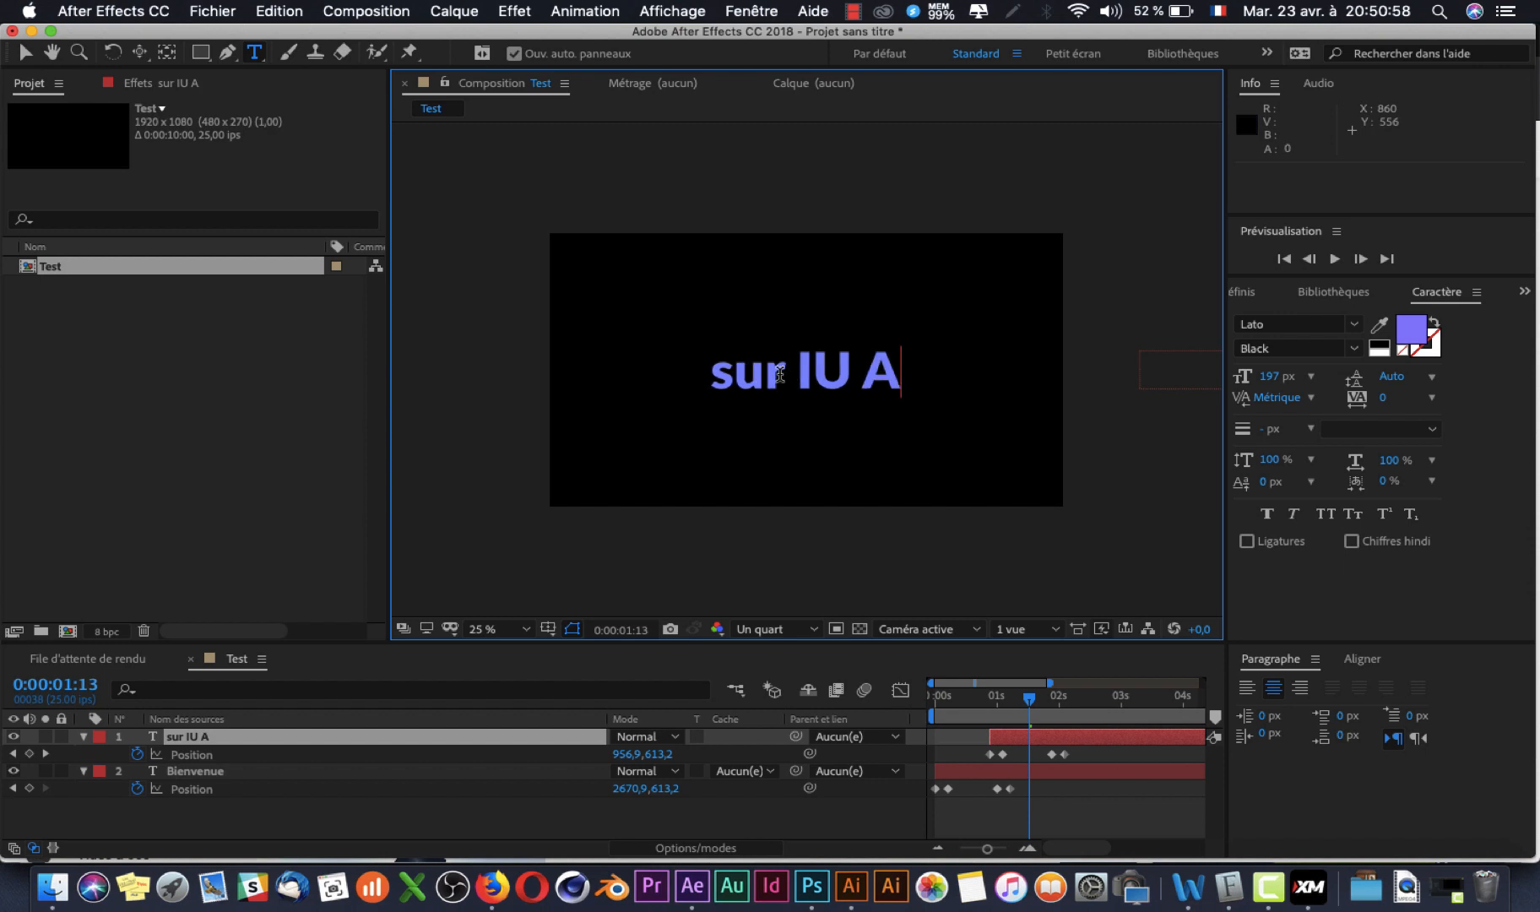
text(ca)
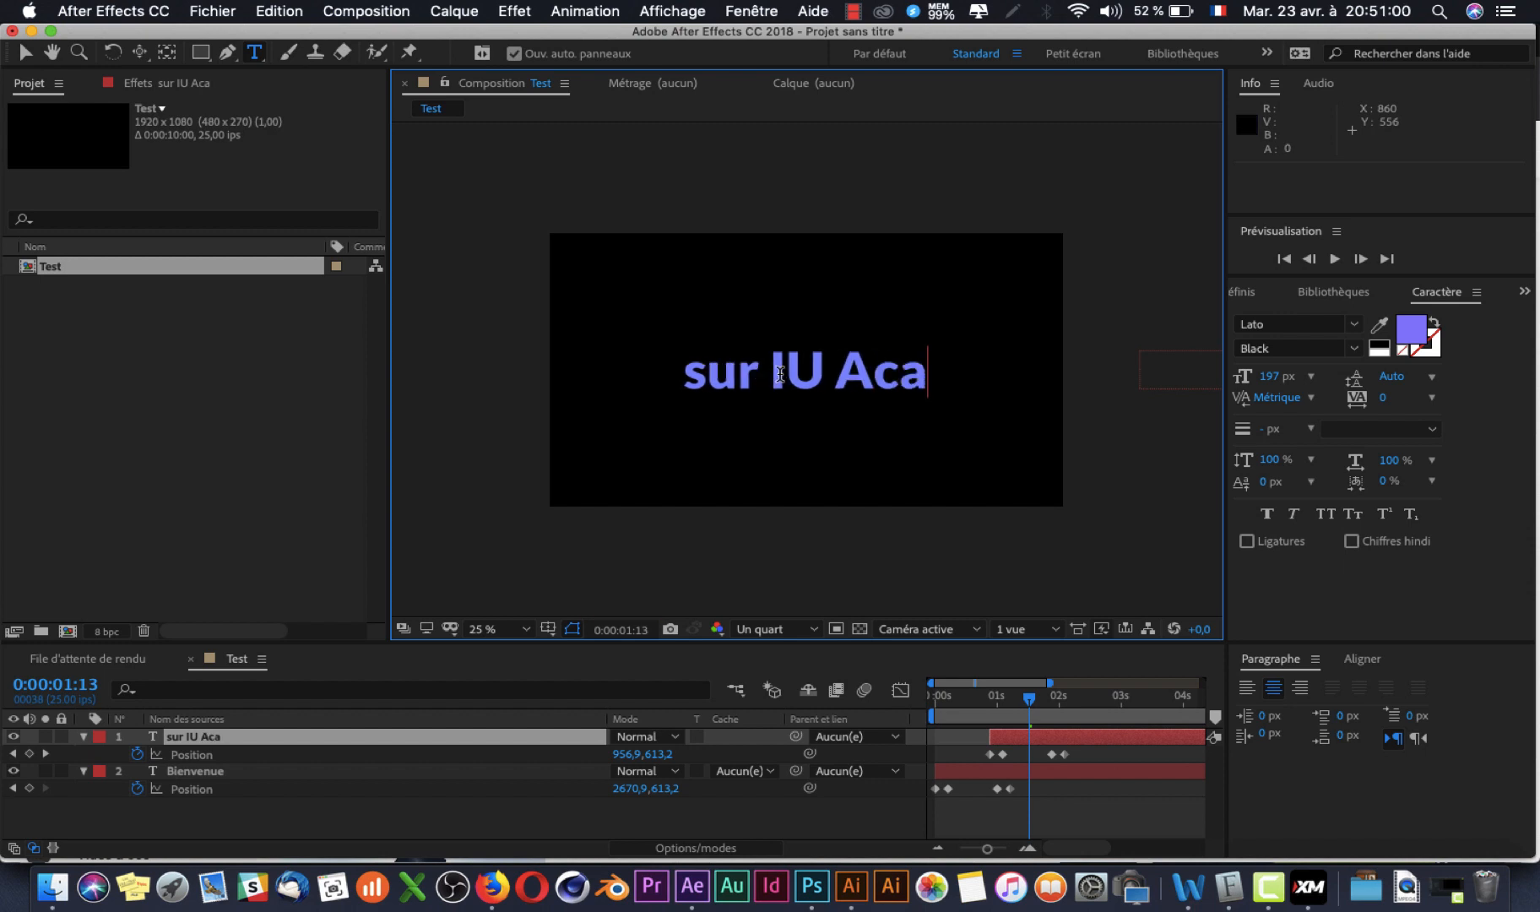
text(demy)
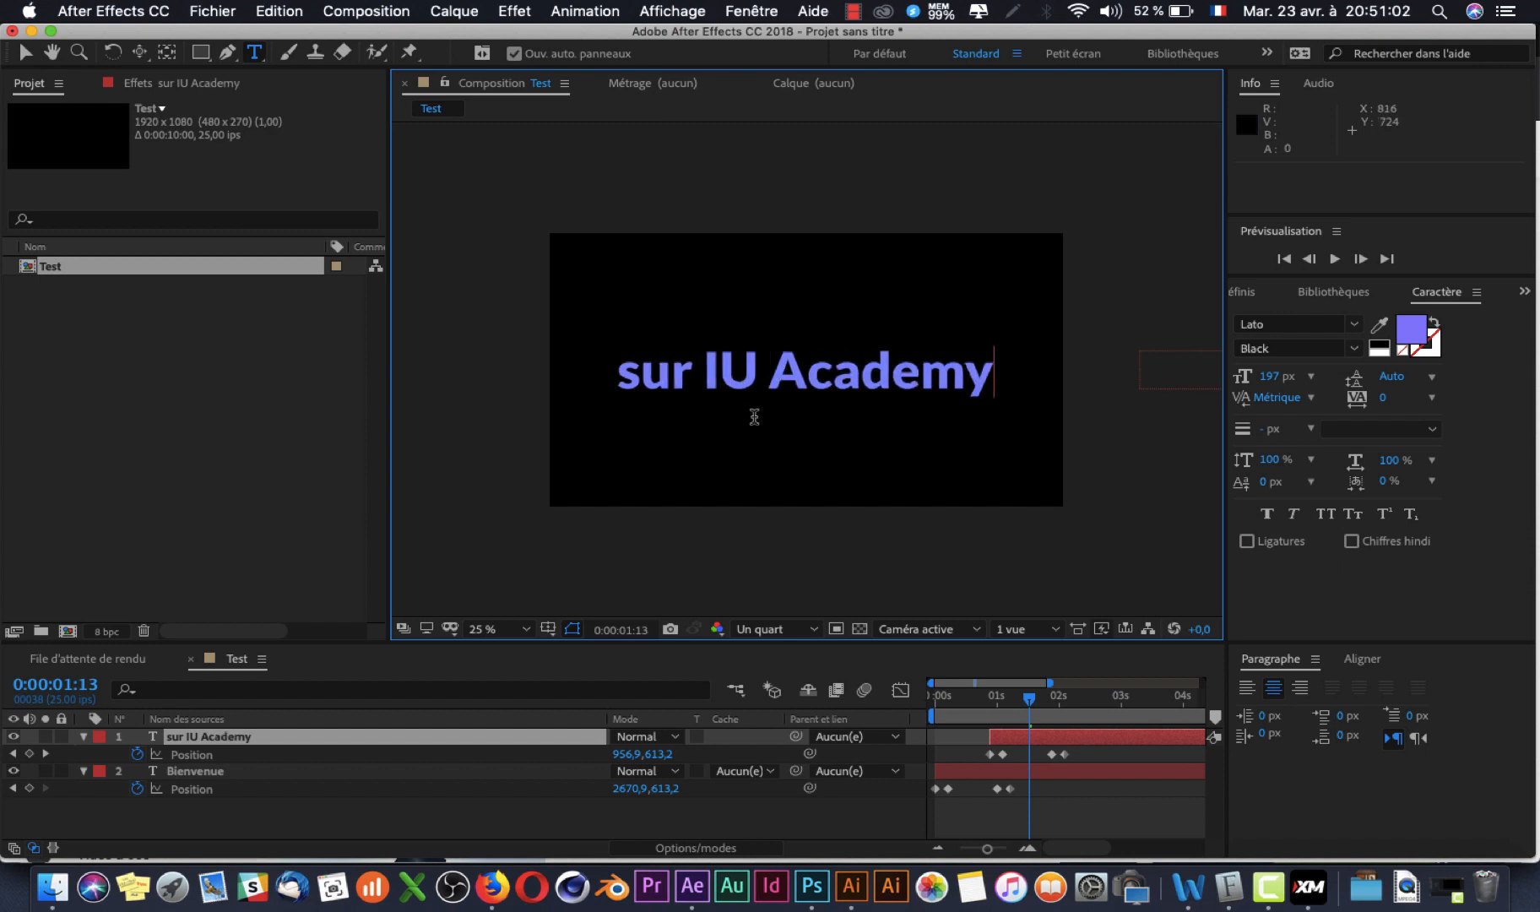
key(super+a)
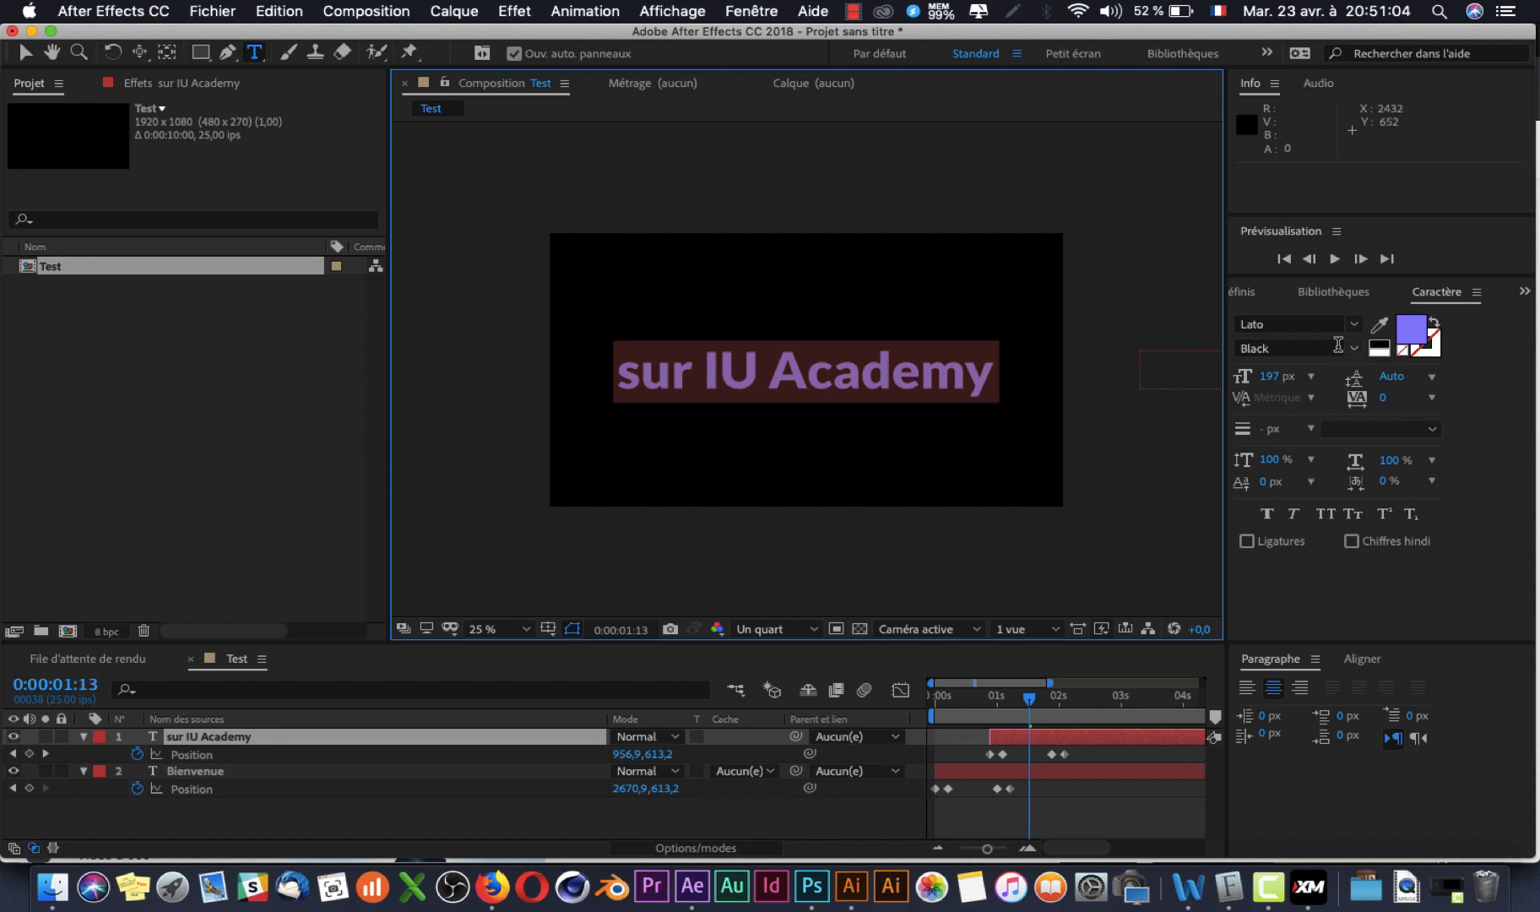
- Set the font style of the "sur IU Academy" text to Light, after trying Hairline, and leave text editing
click(1348, 348)
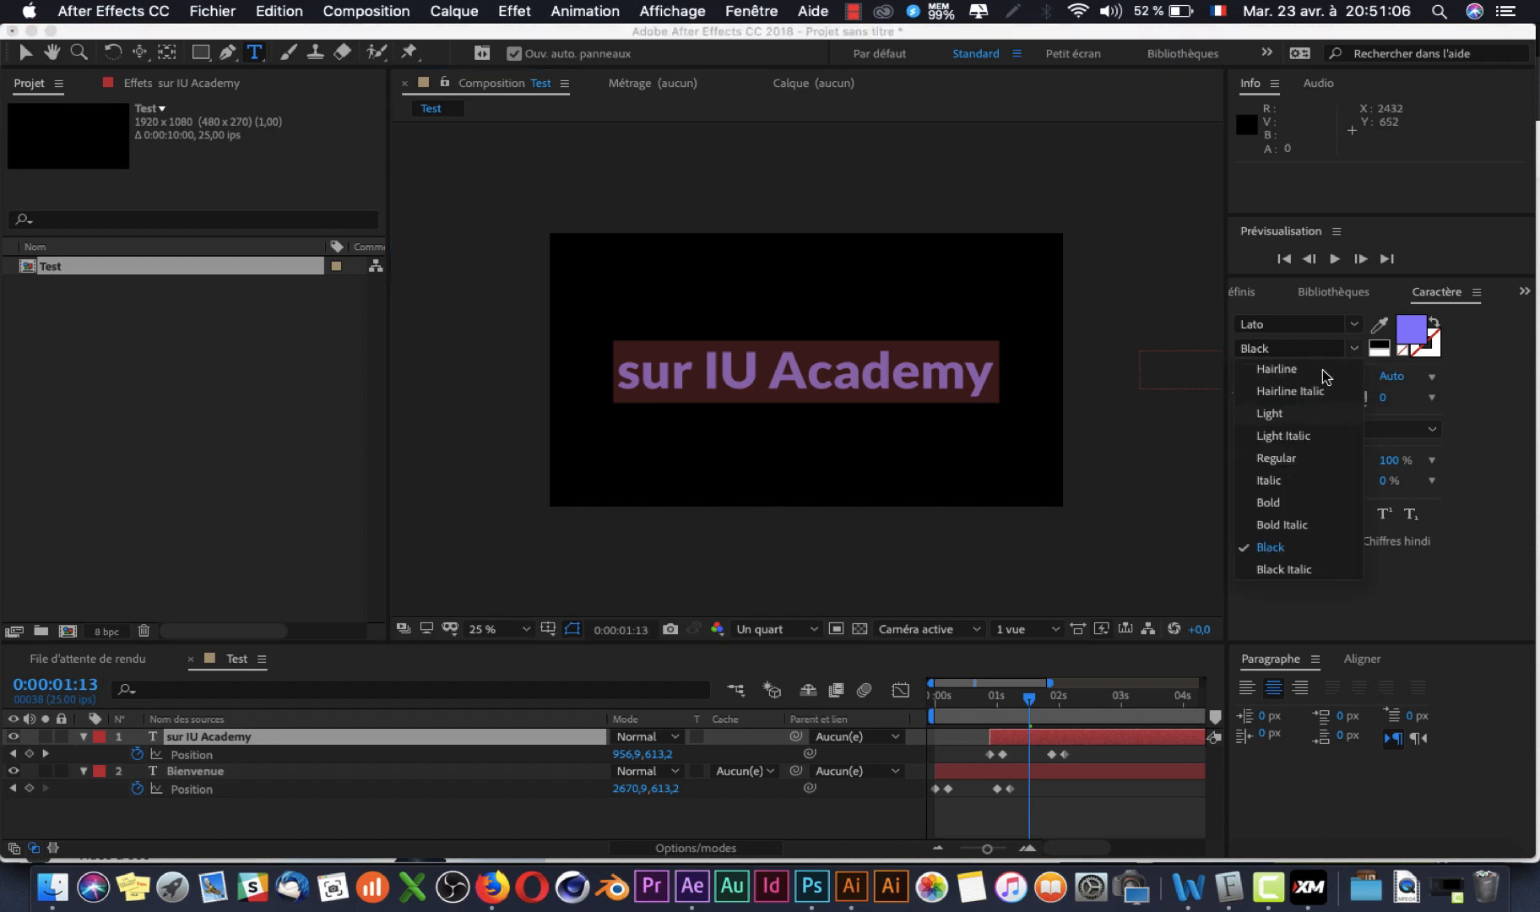
click(1322, 372)
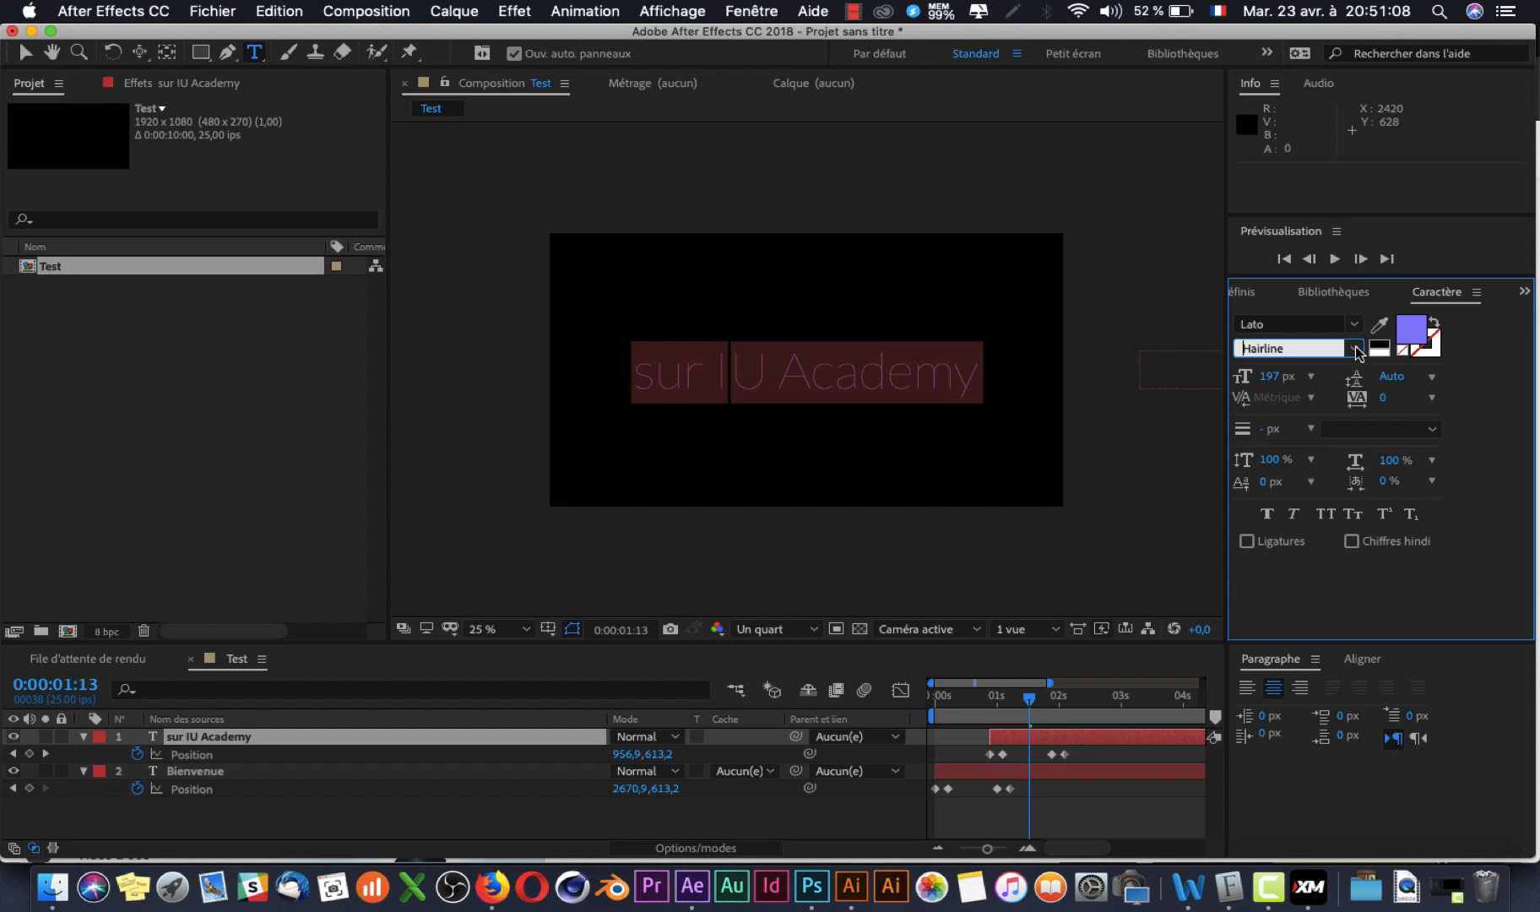
click(1356, 349)
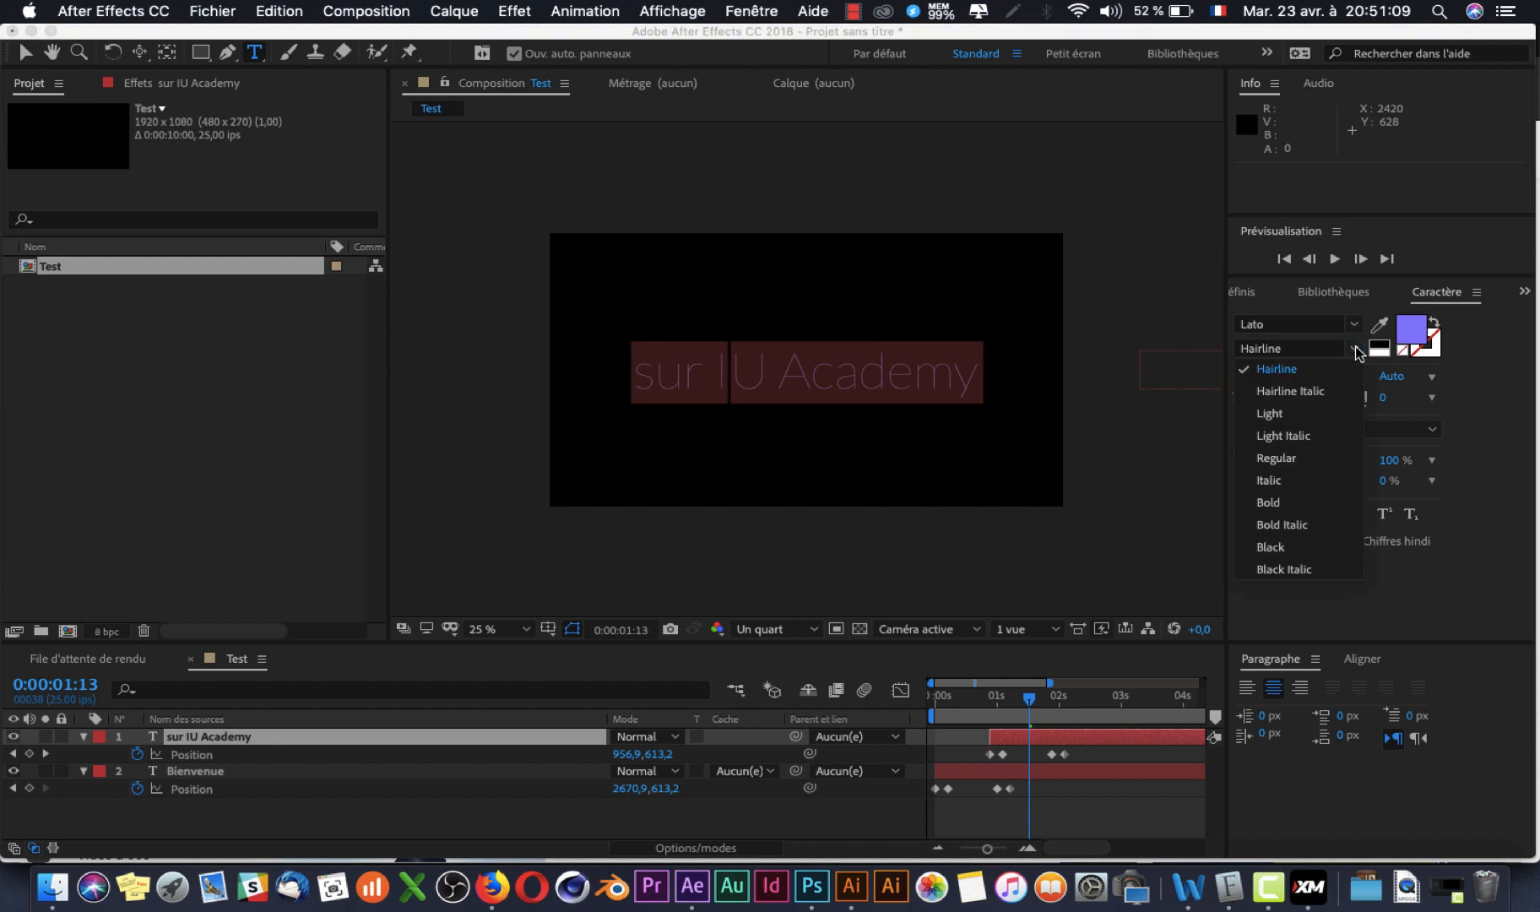
click(1320, 415)
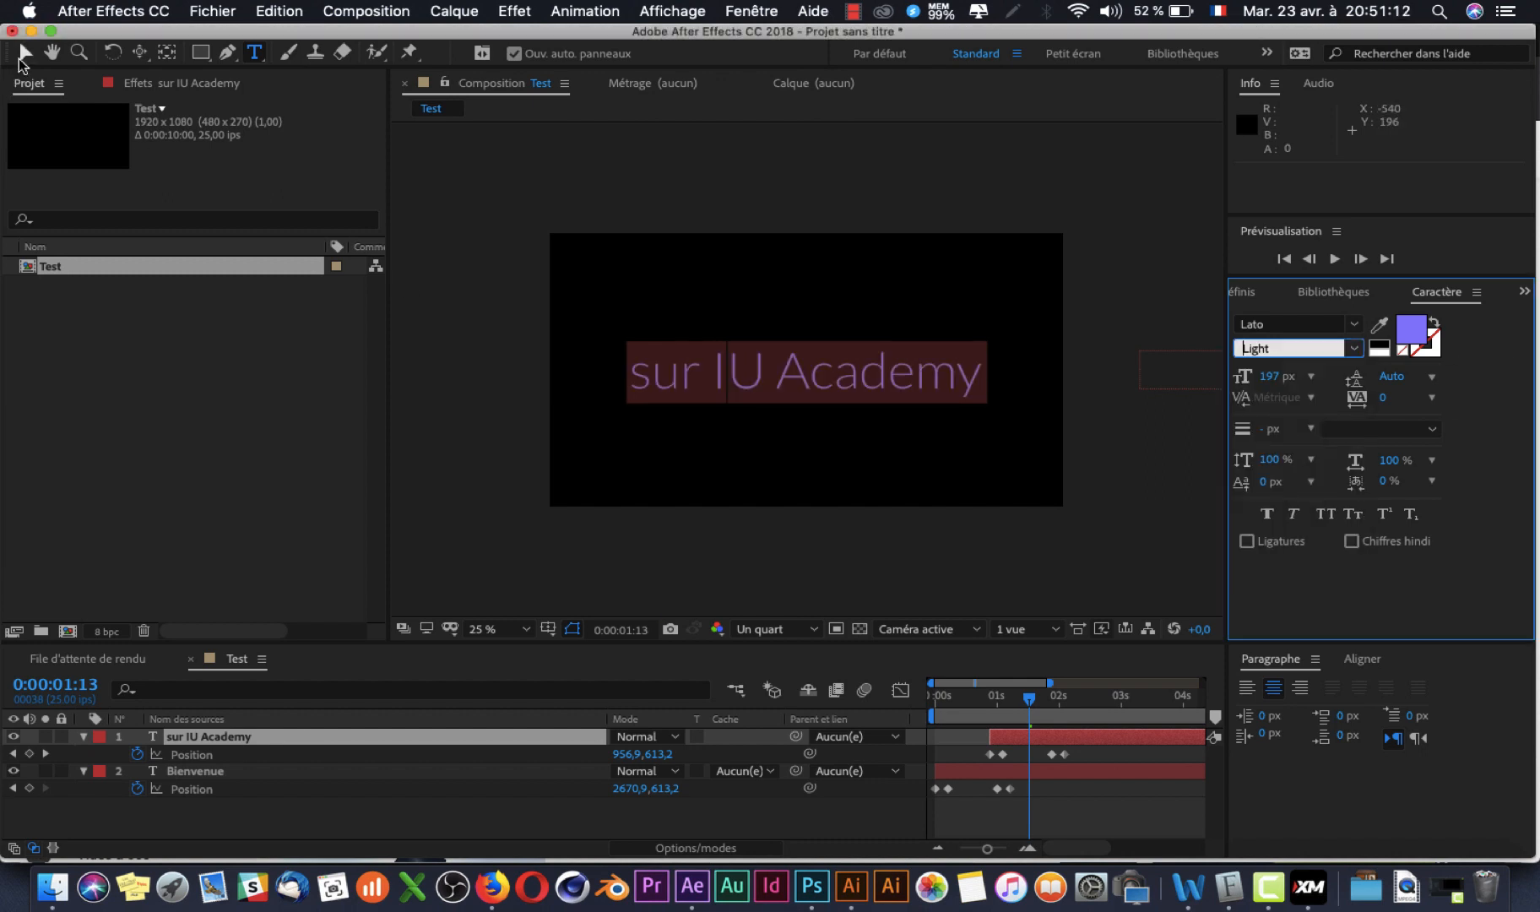
click(22, 56)
click(554, 449)
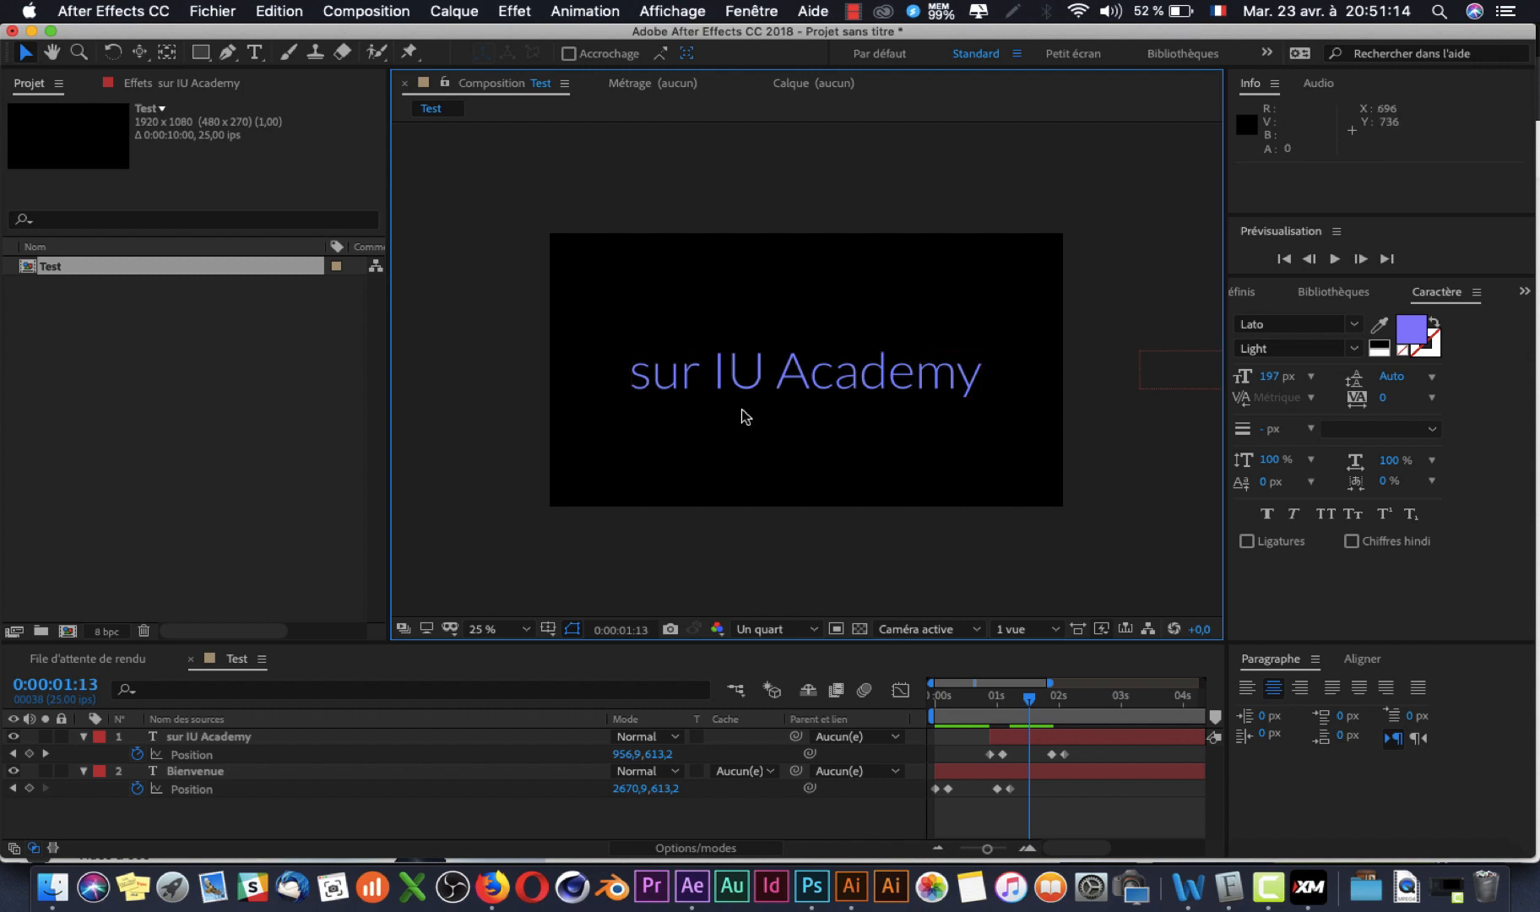
- Preview the text animation from the start of the composition
click(978, 714)
key(Home)
key(space)
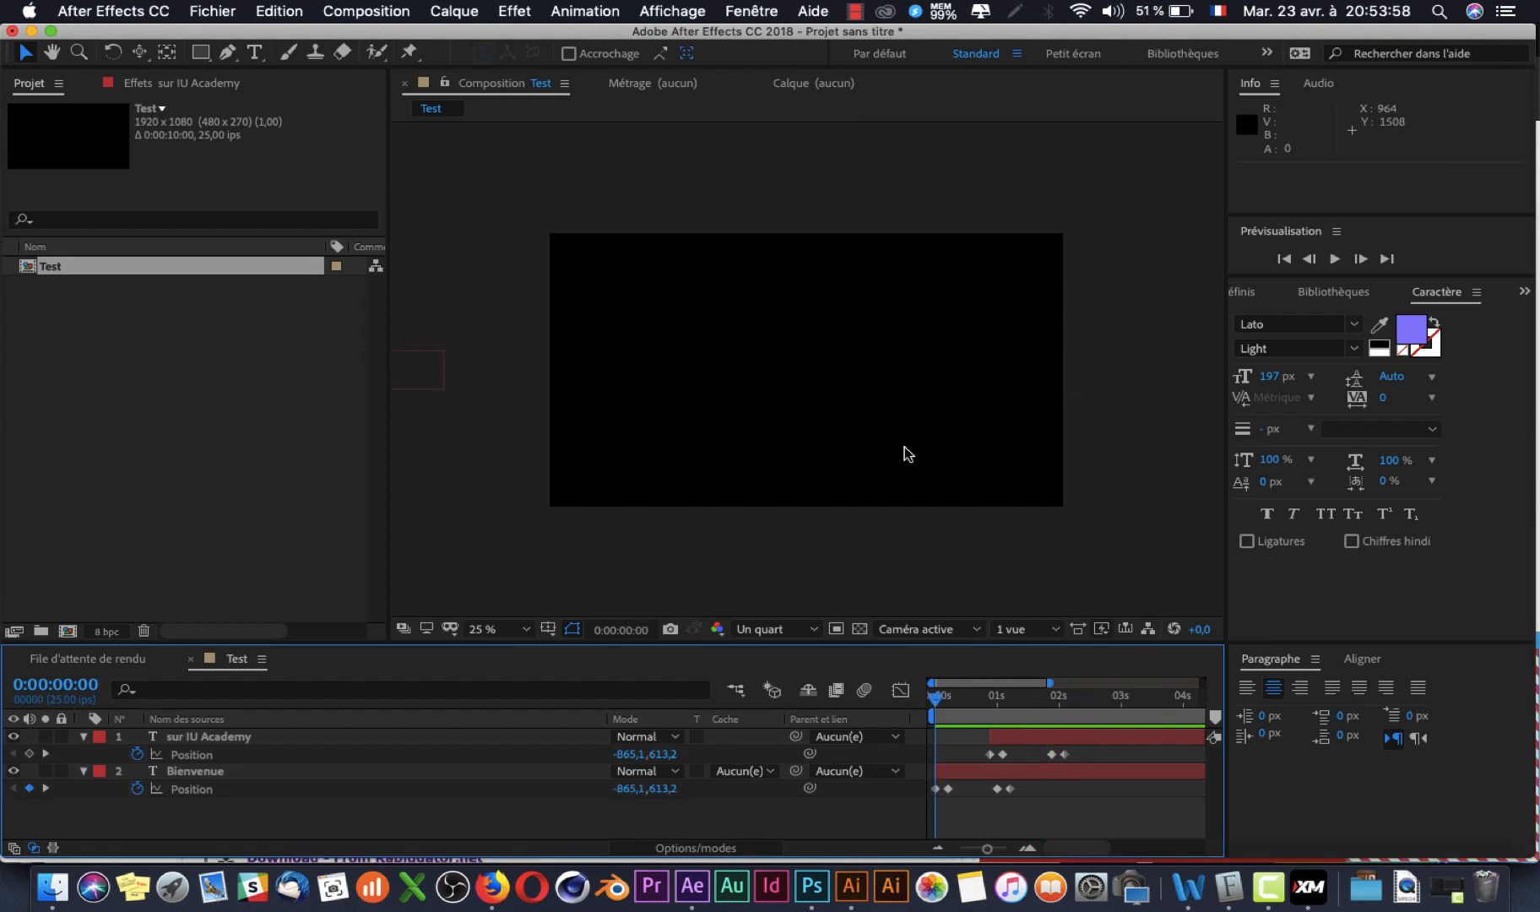
key(space)
key(Home)
key(space)
- Change the "sur IU Academy" text's fill color to white (FFFFFF) and preview the animation
click(802, 376)
click(1420, 333)
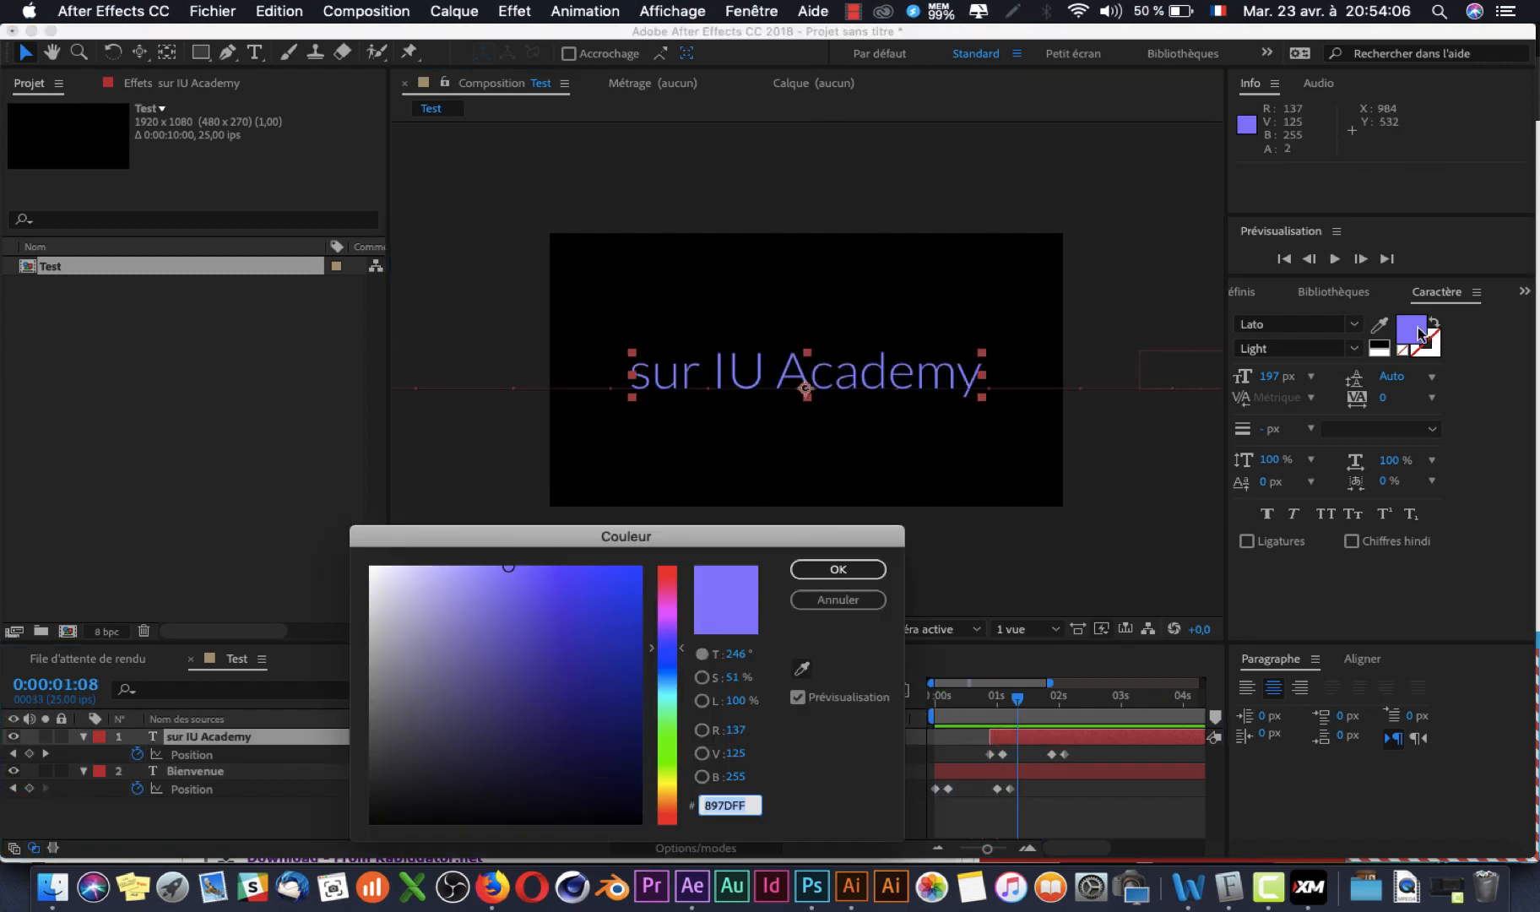
drag(395, 697, 227, 513)
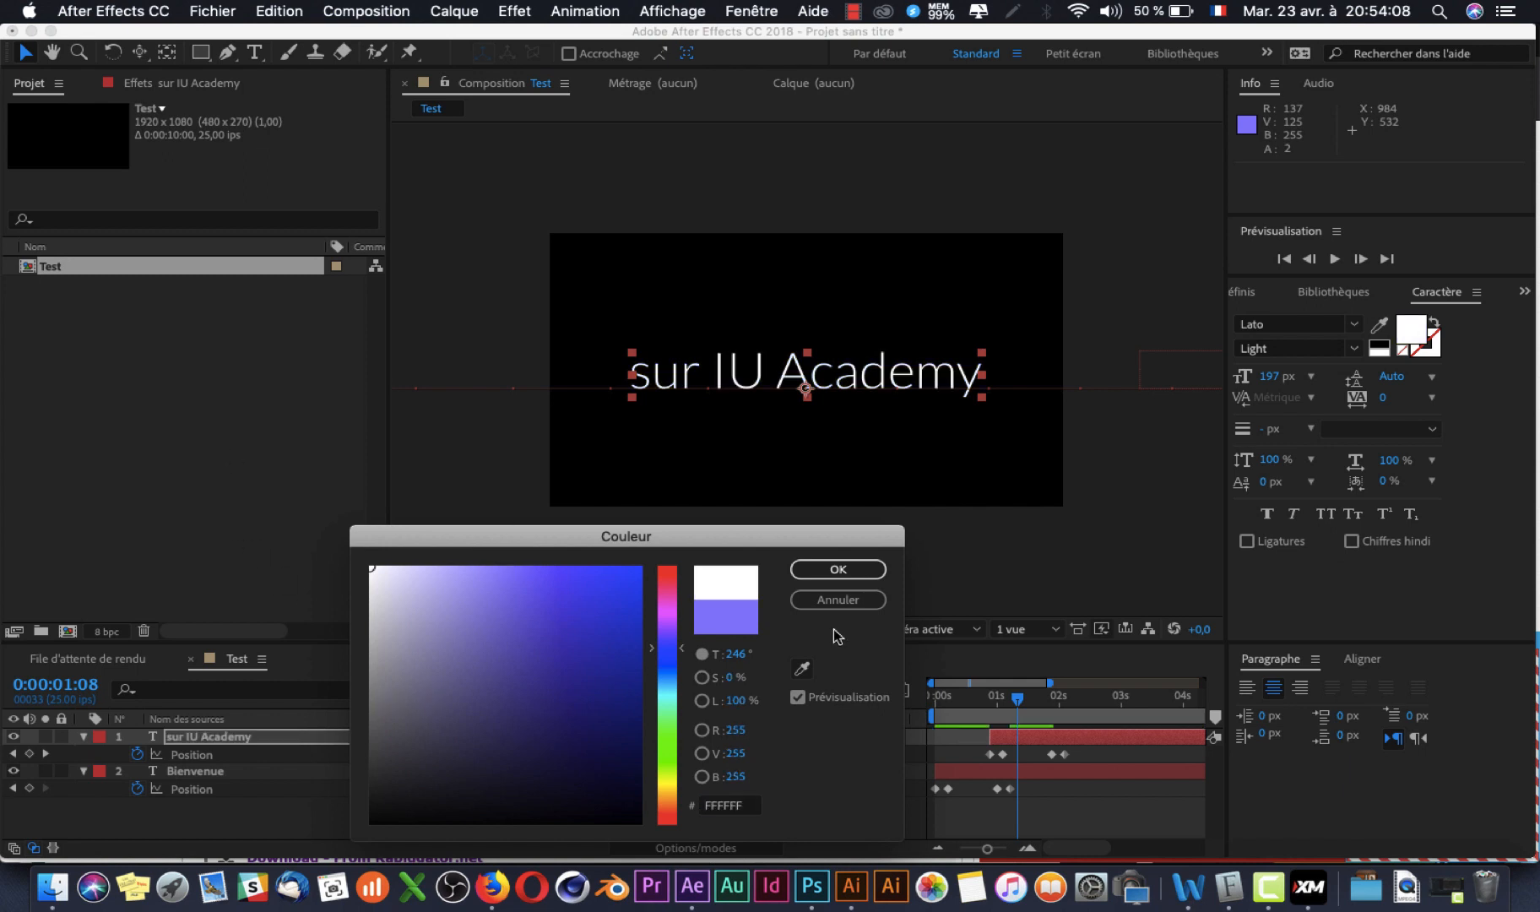
click(848, 564)
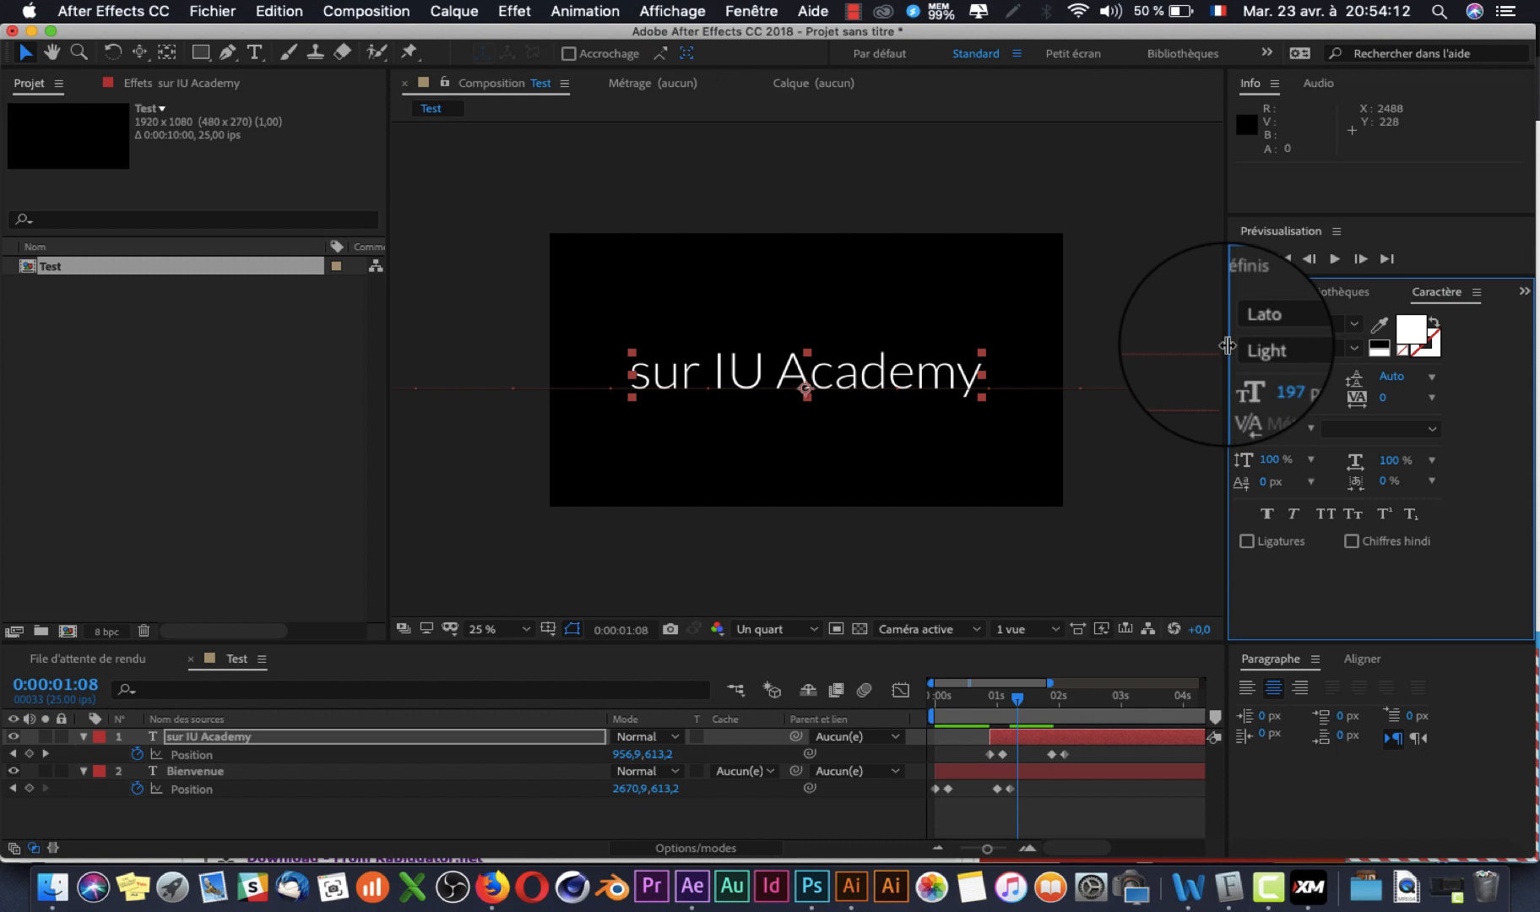
click(697, 559)
drag(971, 697, 755, 699)
key(space)
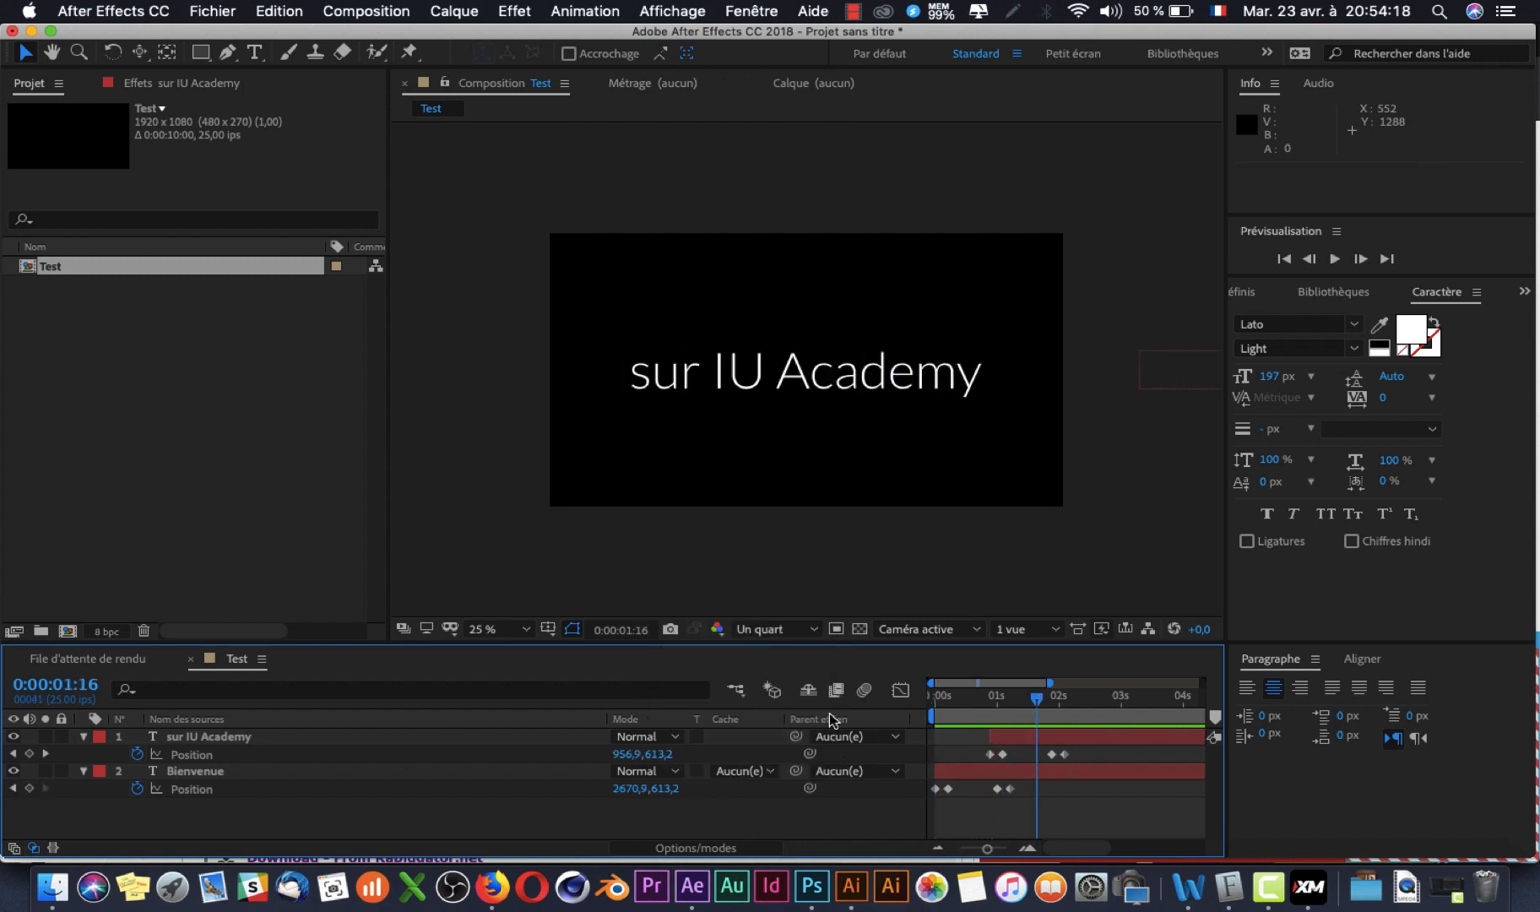
- Collapse the properties of the "sur IU Academy" and "Bienvenue" layers
click(466, 563)
click(88, 743)
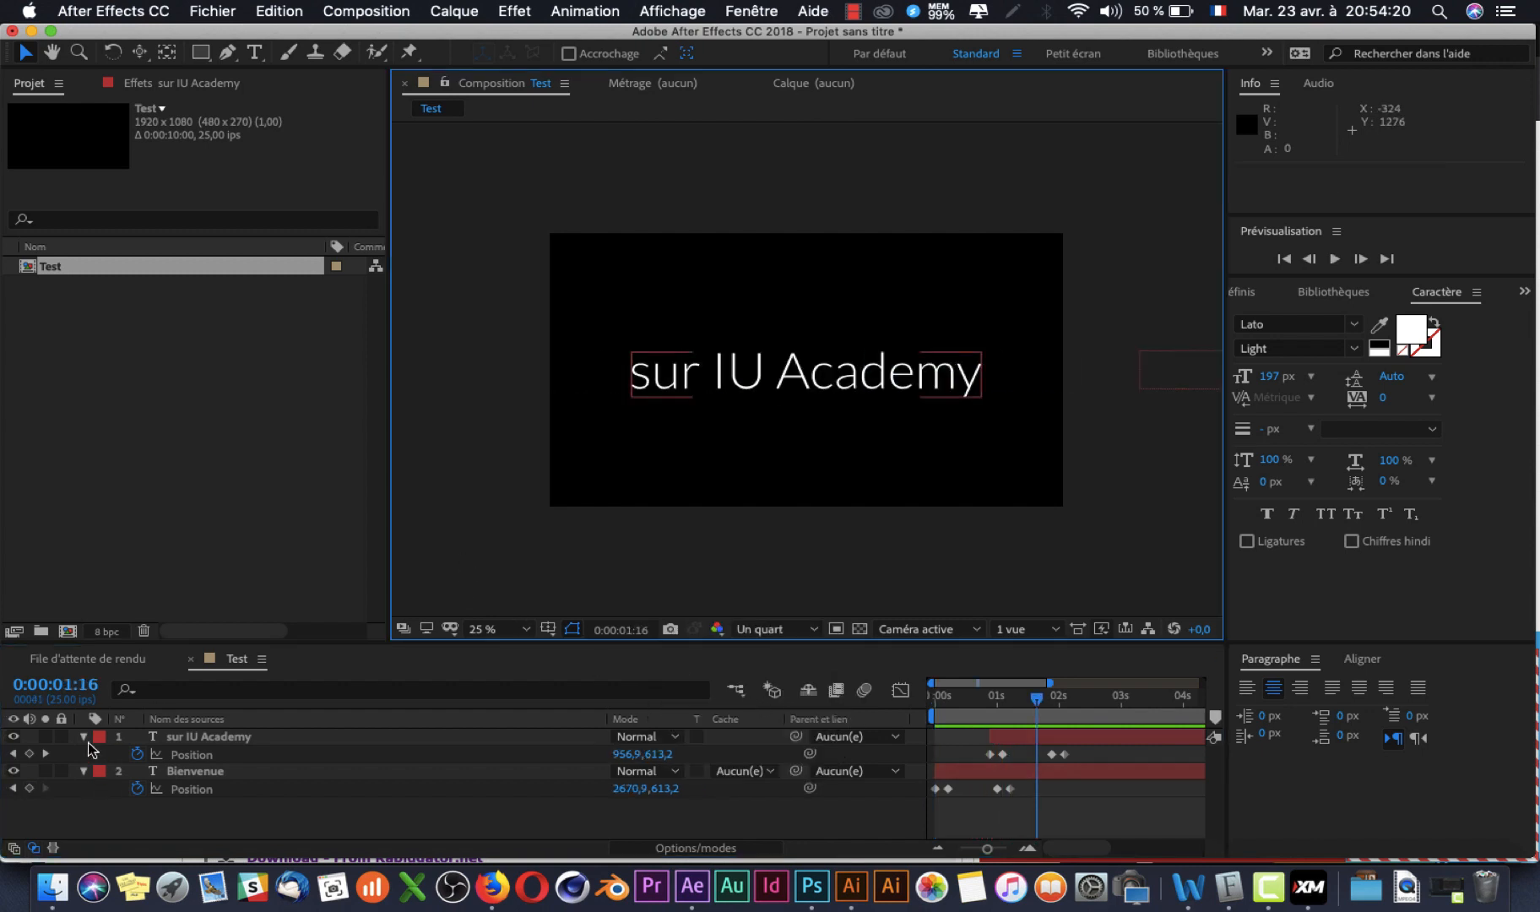
click(84, 738)
click(88, 755)
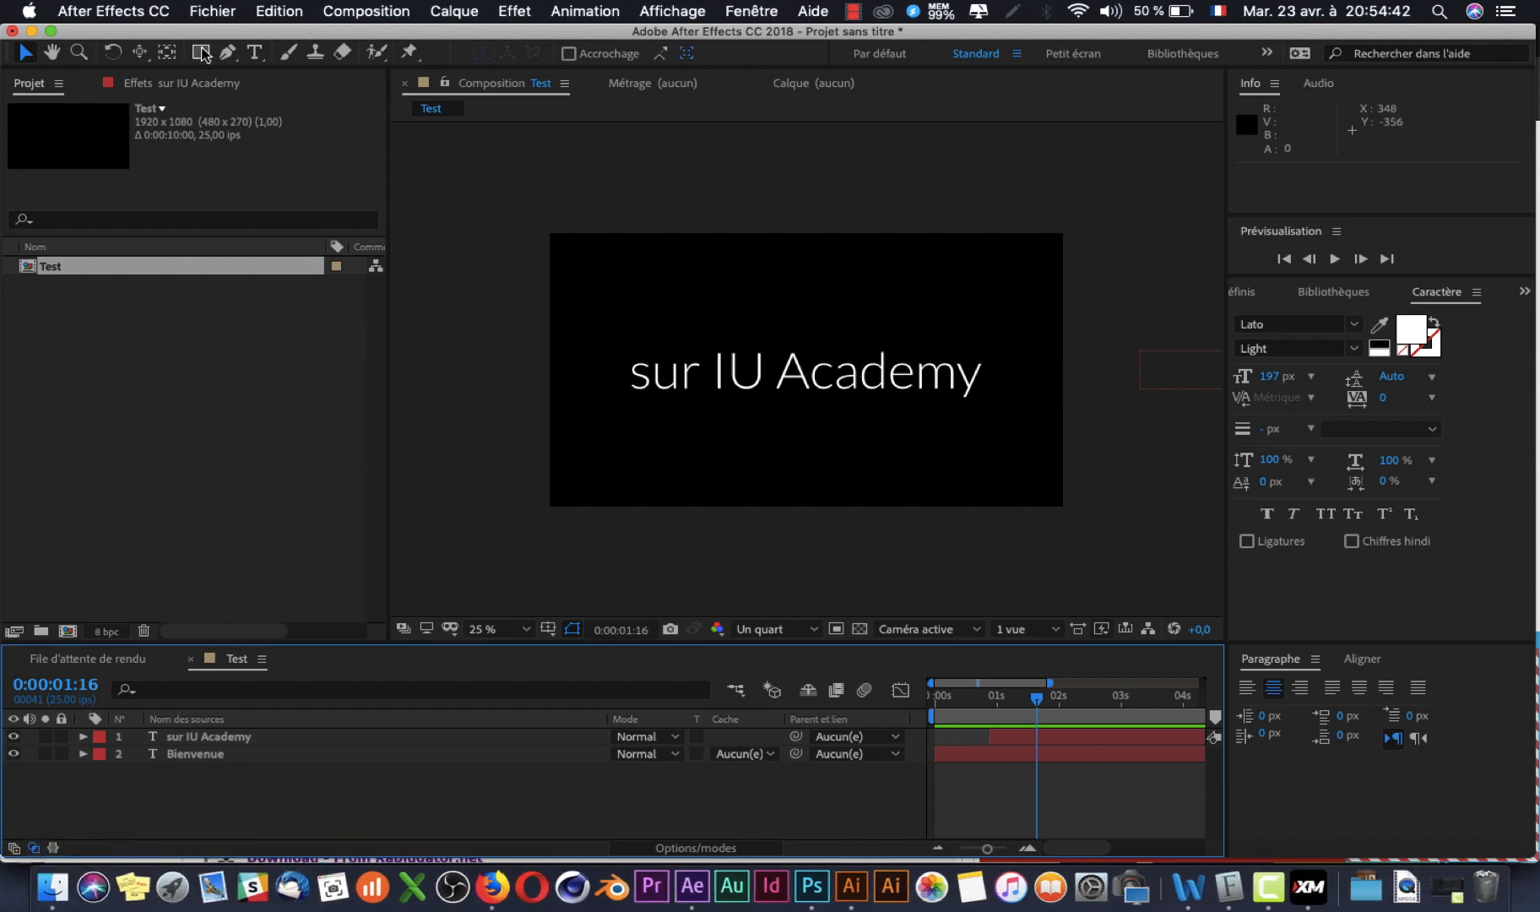
- Create a 1920 x 1080 px solid layer with the orange color D65907
click(439, 17)
mouse_move(461, 36)
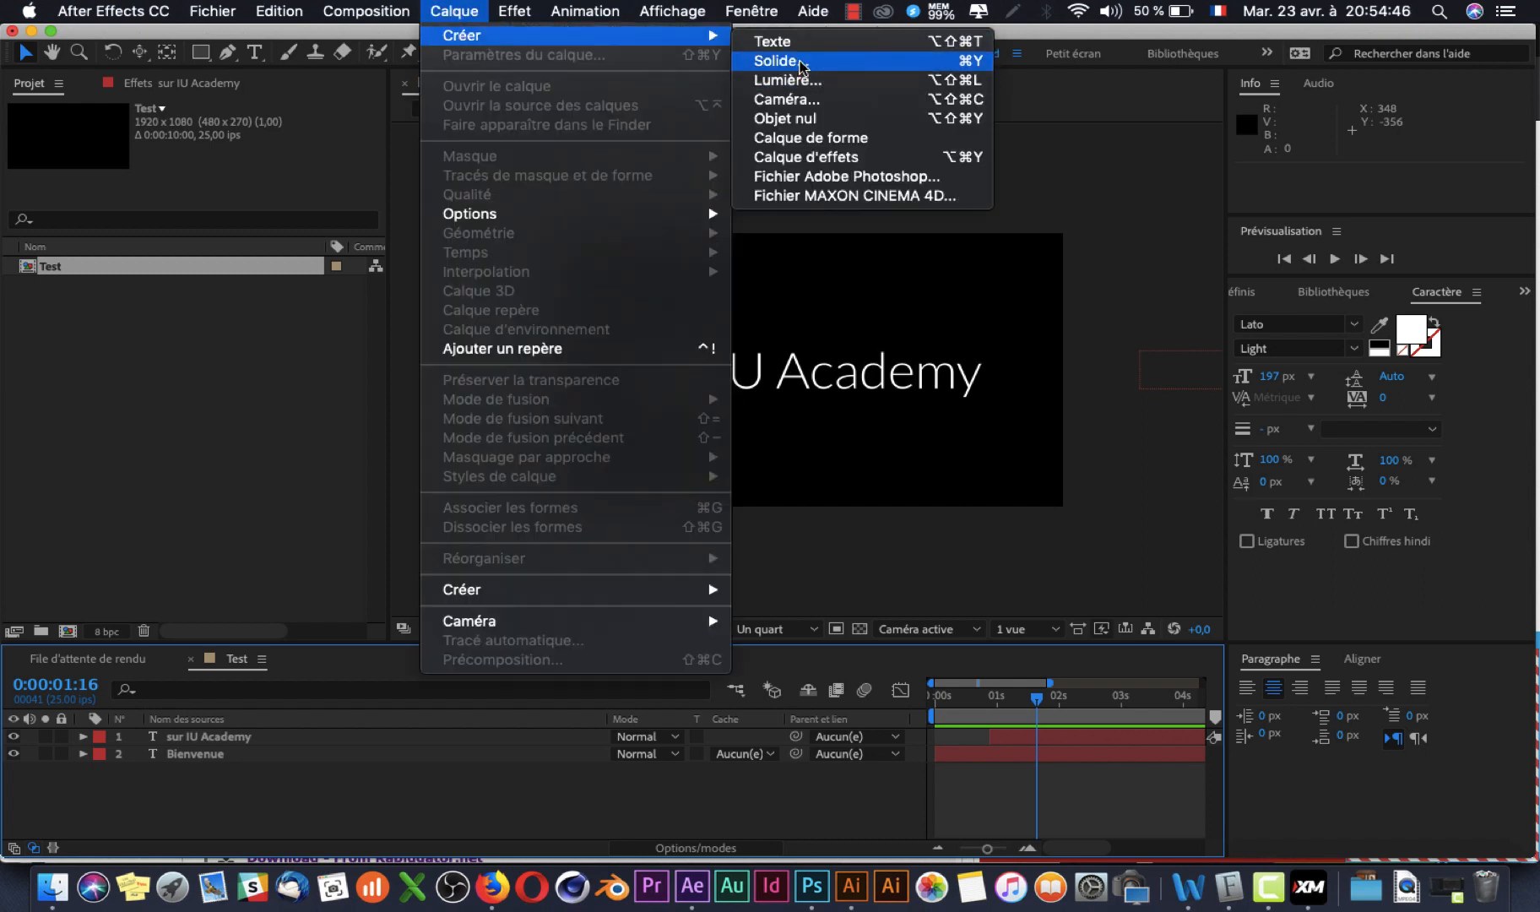
click(776, 61)
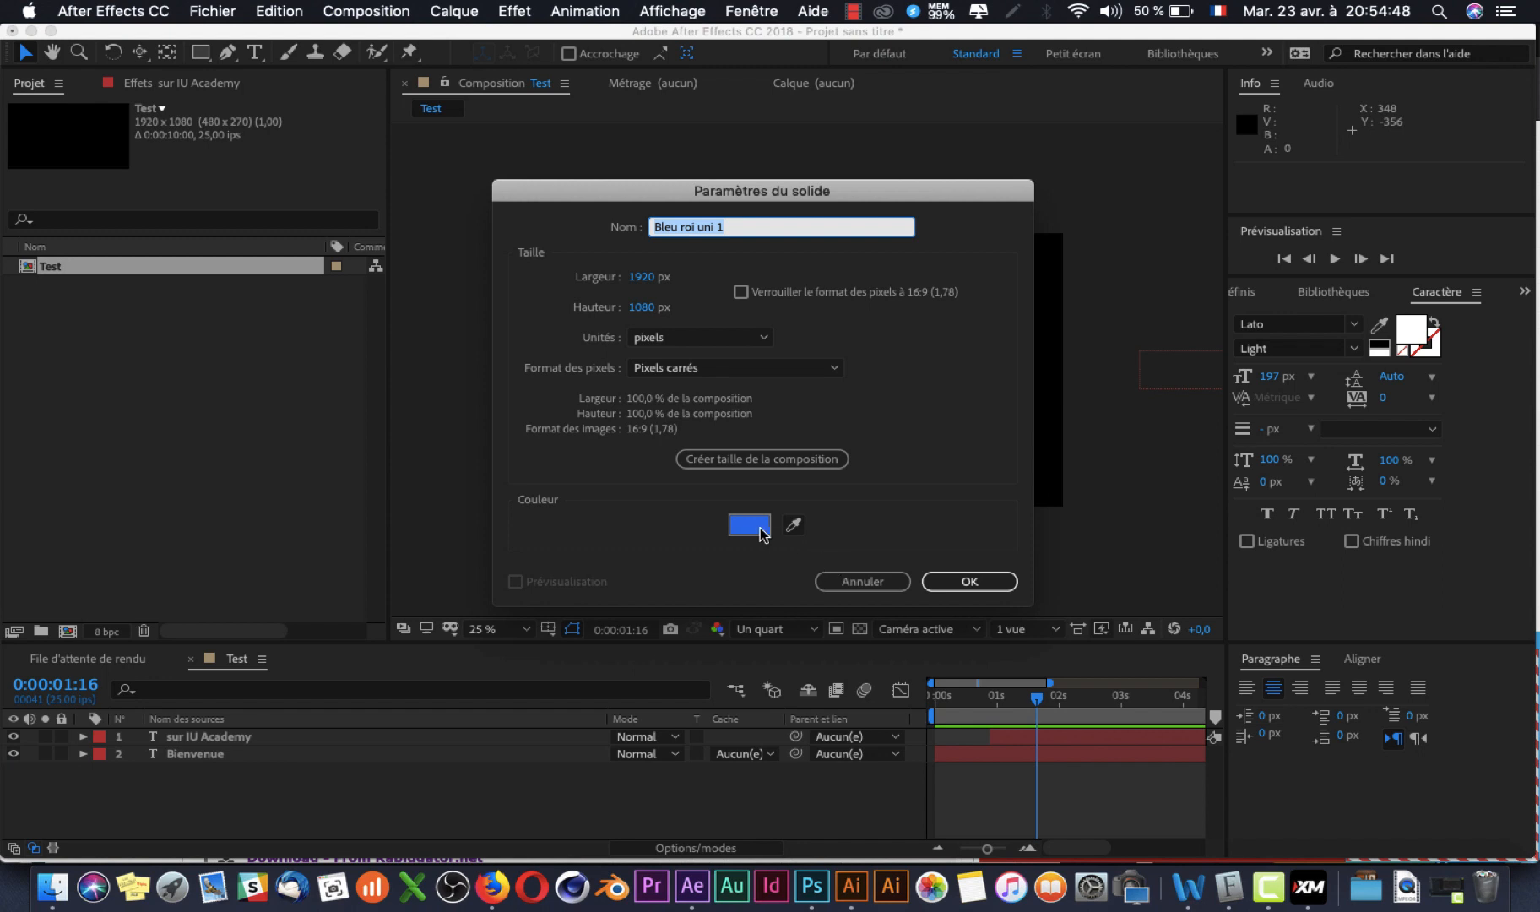
click(762, 528)
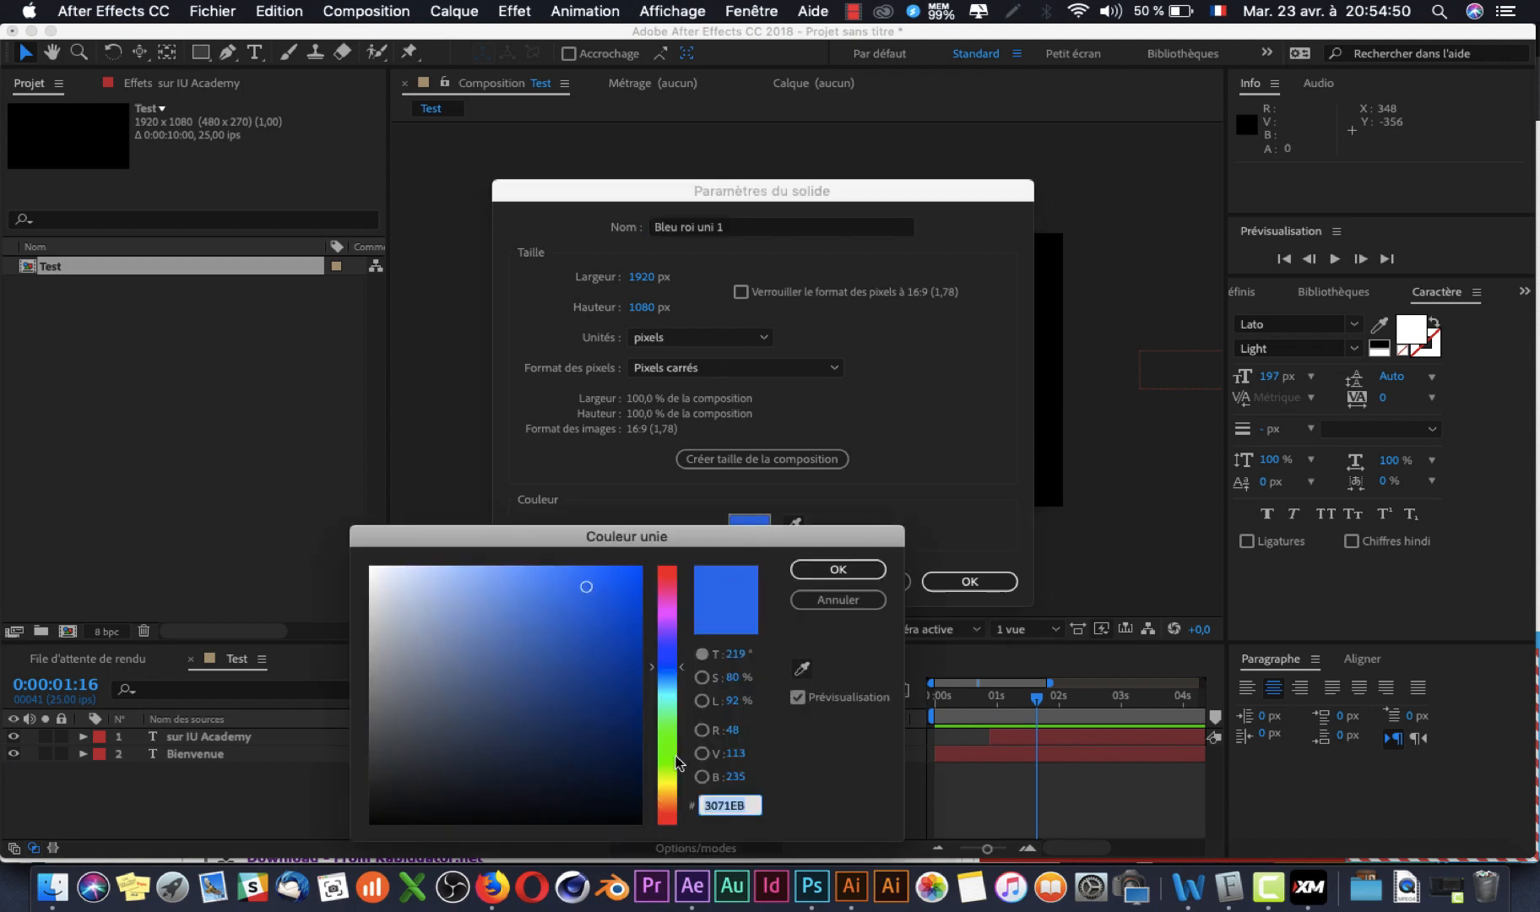
click(673, 744)
click(667, 780)
click(667, 810)
click(629, 731)
mouse_move(649, 691)
mouse_down()
mouse_move(649, 573)
mouse_move(648, 813)
mouse_move(626, 664)
mouse_move(665, 677)
mouse_move(681, 807)
mouse_up()
click(632, 598)
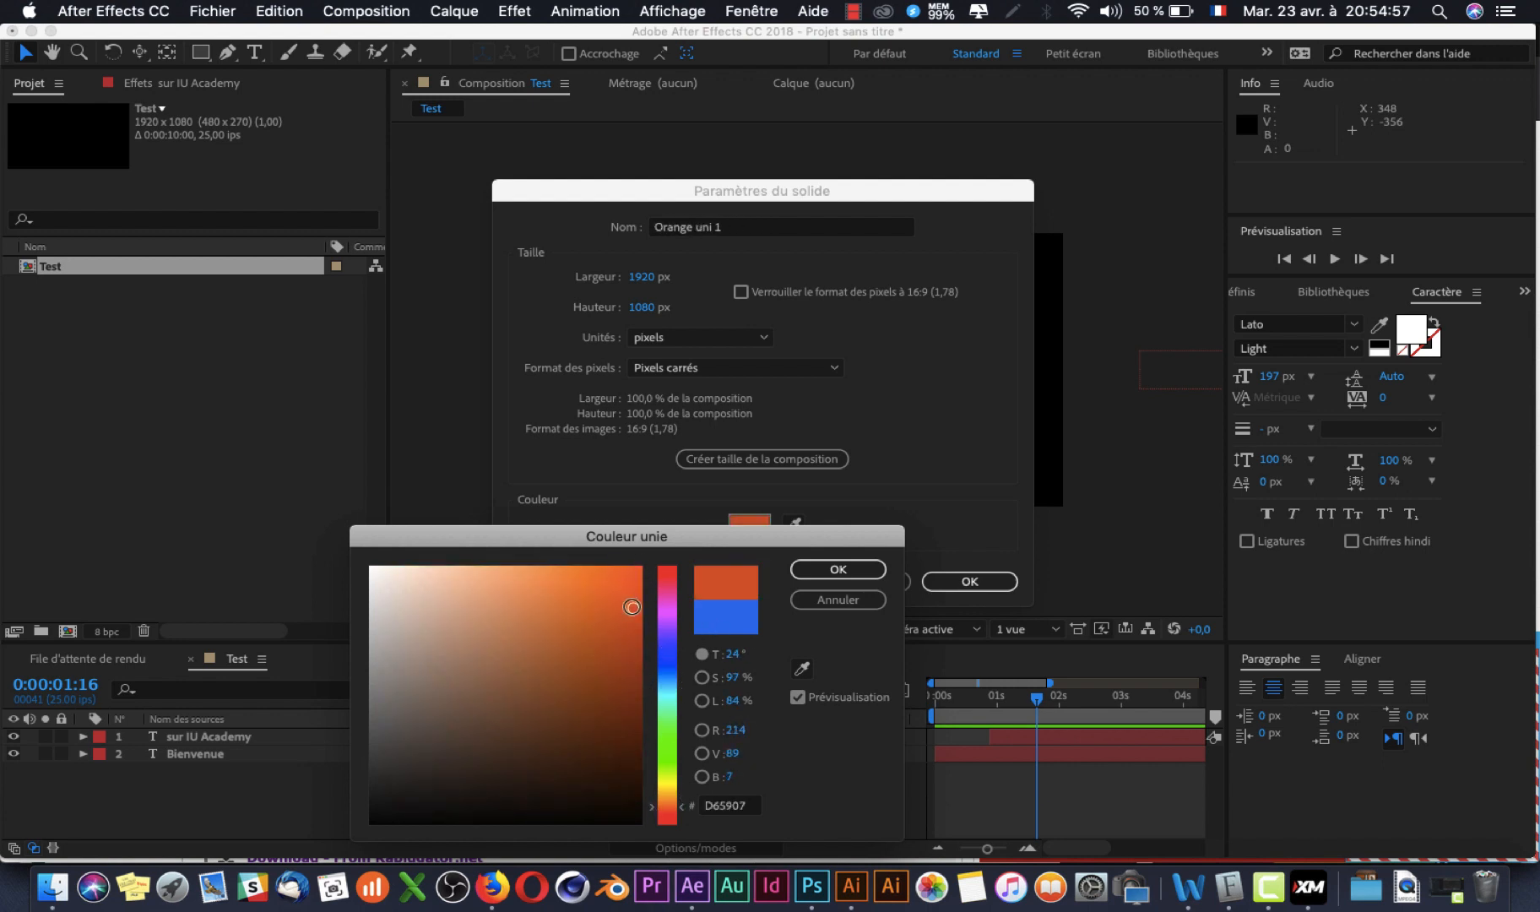
click(828, 570)
click(971, 582)
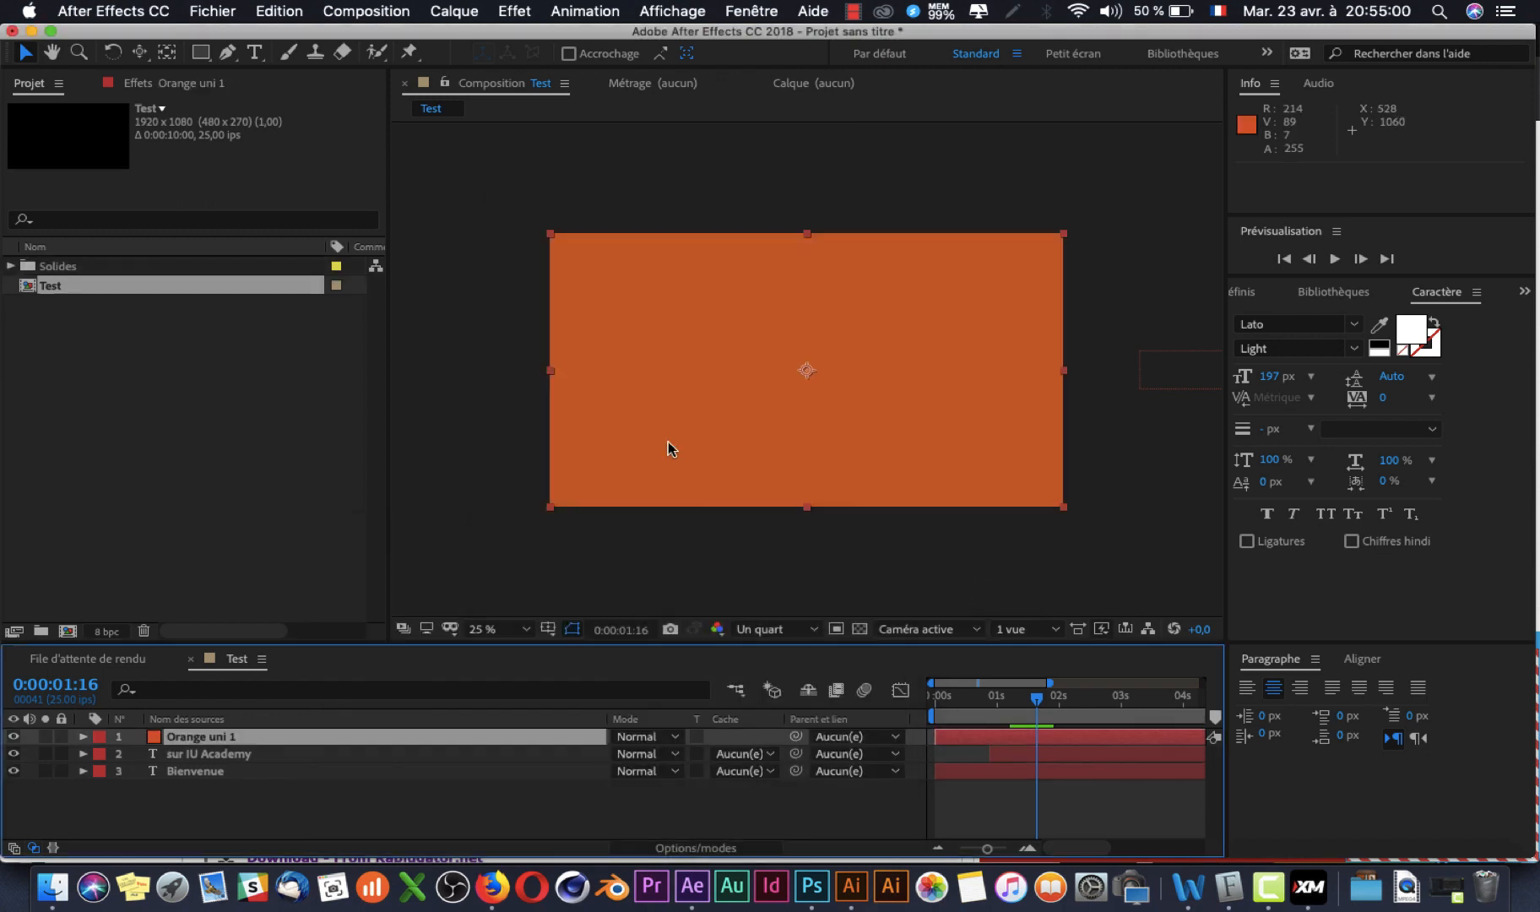
- Narrow the orange solid to 30% of its width and move it off-screen to the left at about X -368, Y 540
drag(1063, 370, 885, 376)
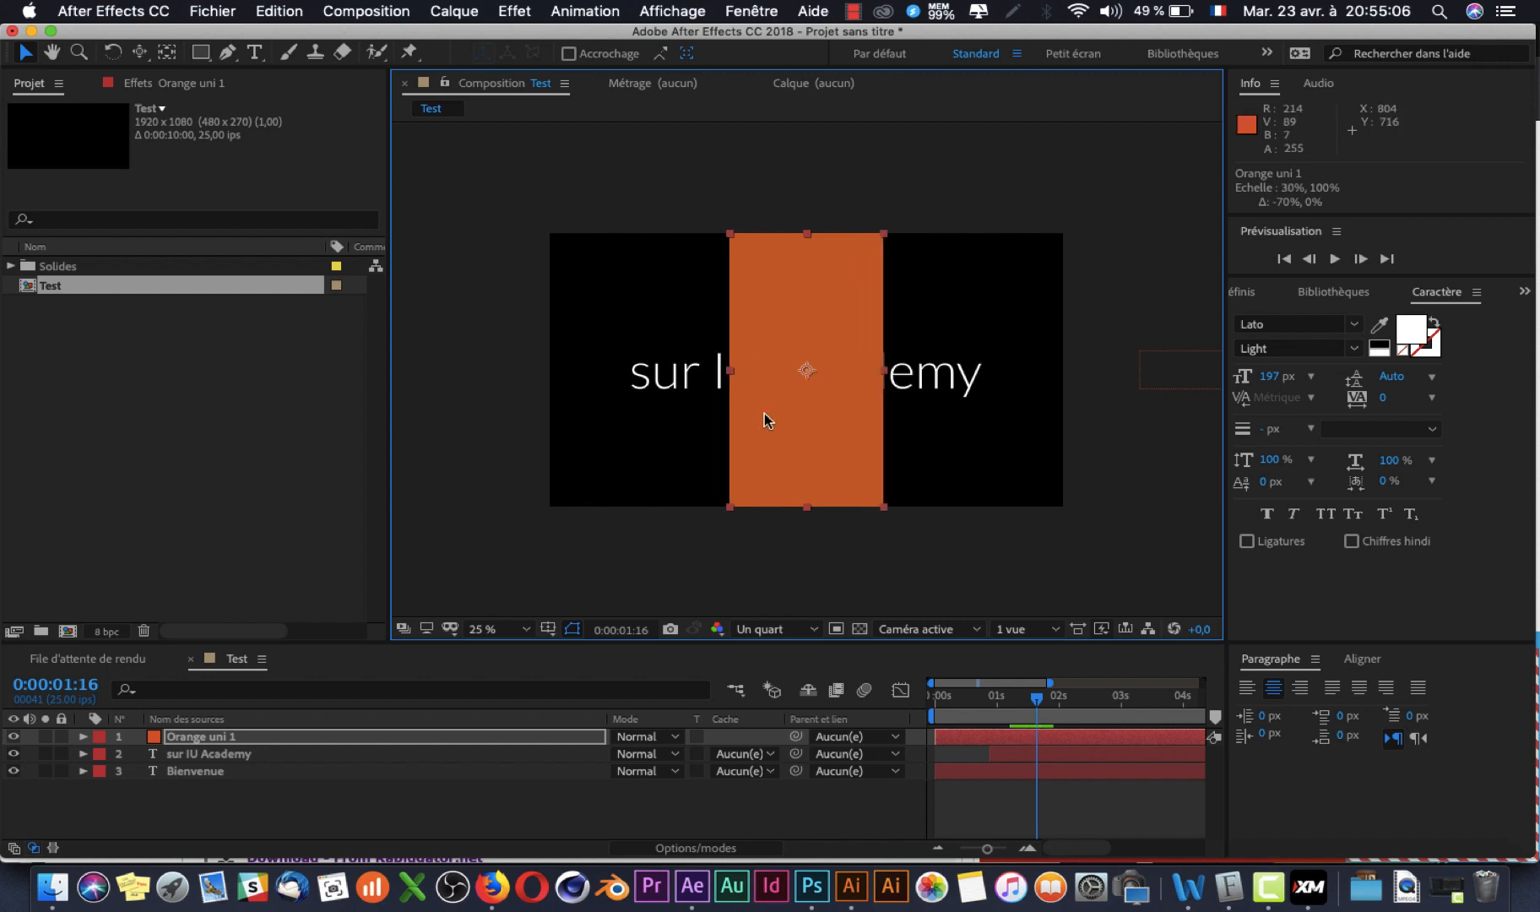
drag(835, 444, 663, 394)
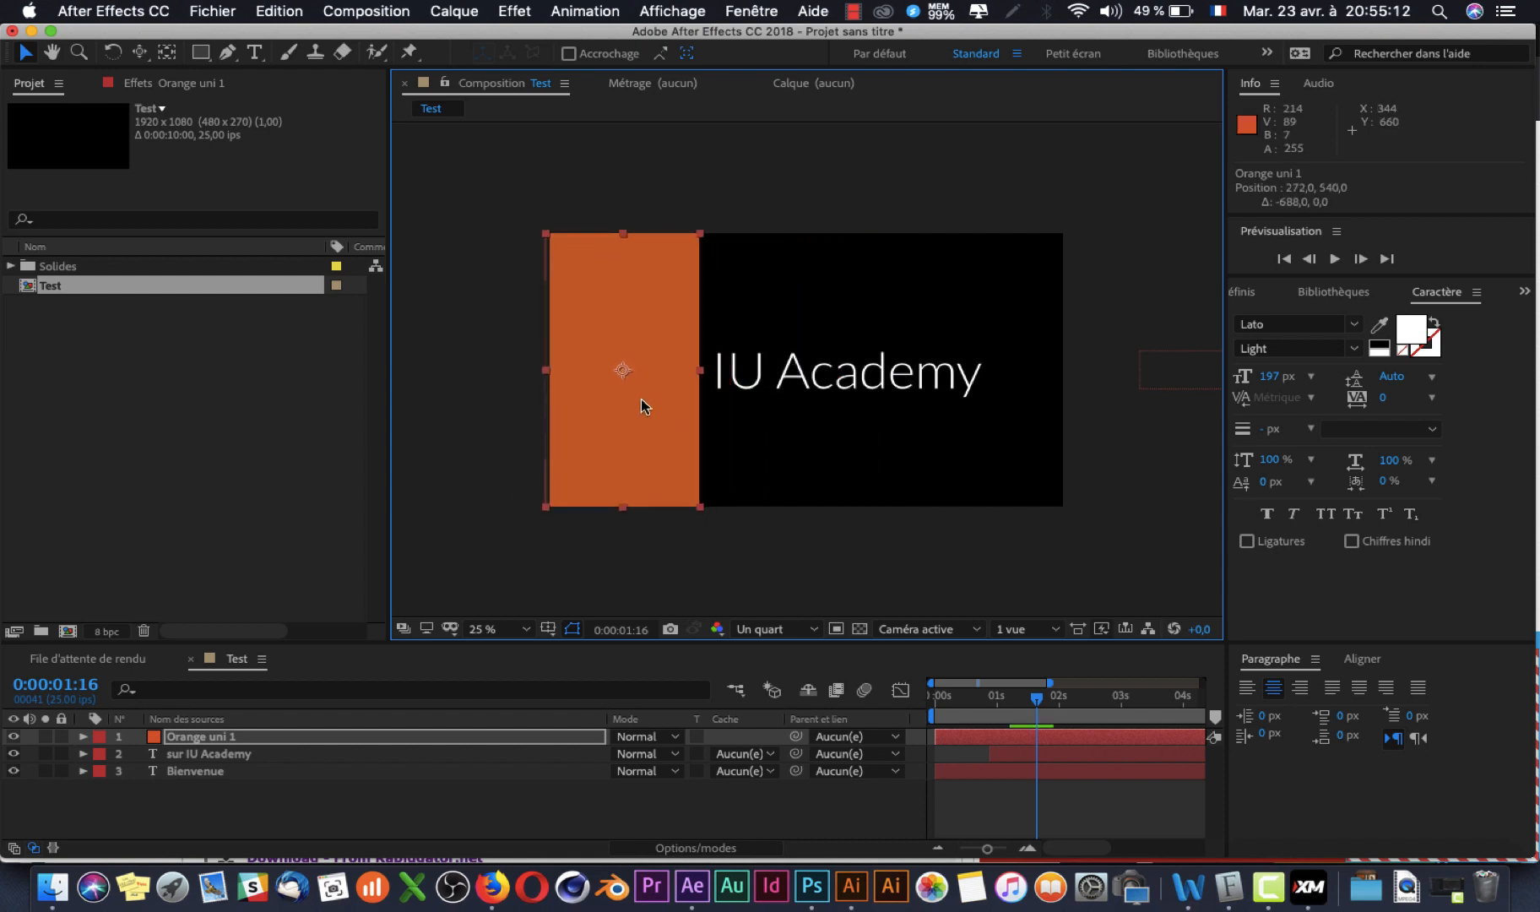
drag(649, 453, 480, 447)
- Keyframe the orange solid's Position at 0:00:01:09 with X -368 and a few frames further on with X 2394, so it crosses the frame
drag(971, 694, 1020, 709)
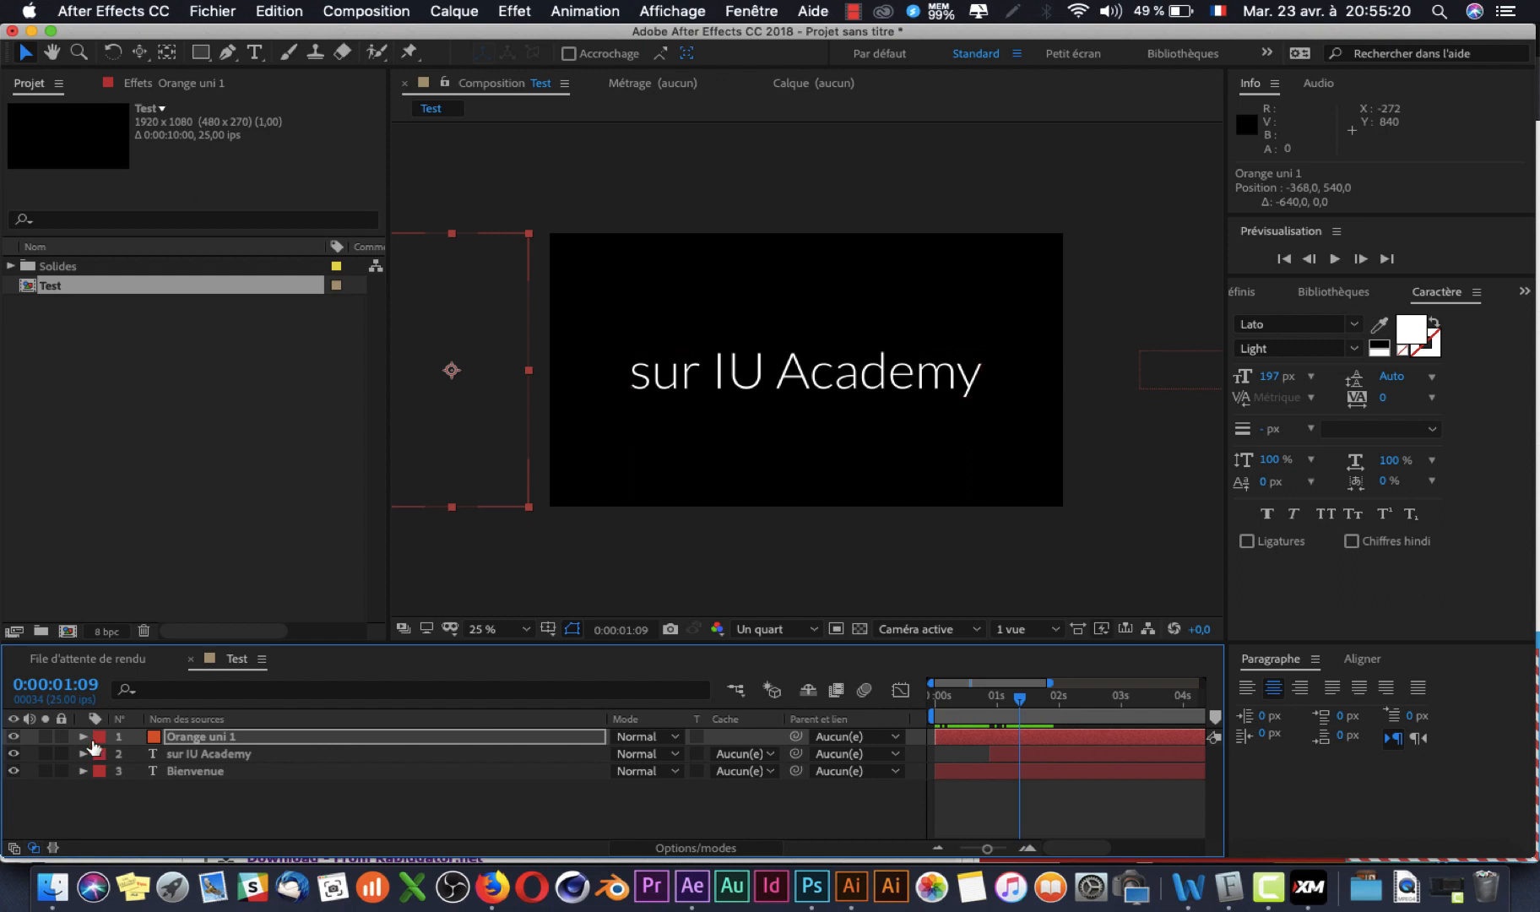
key(p)
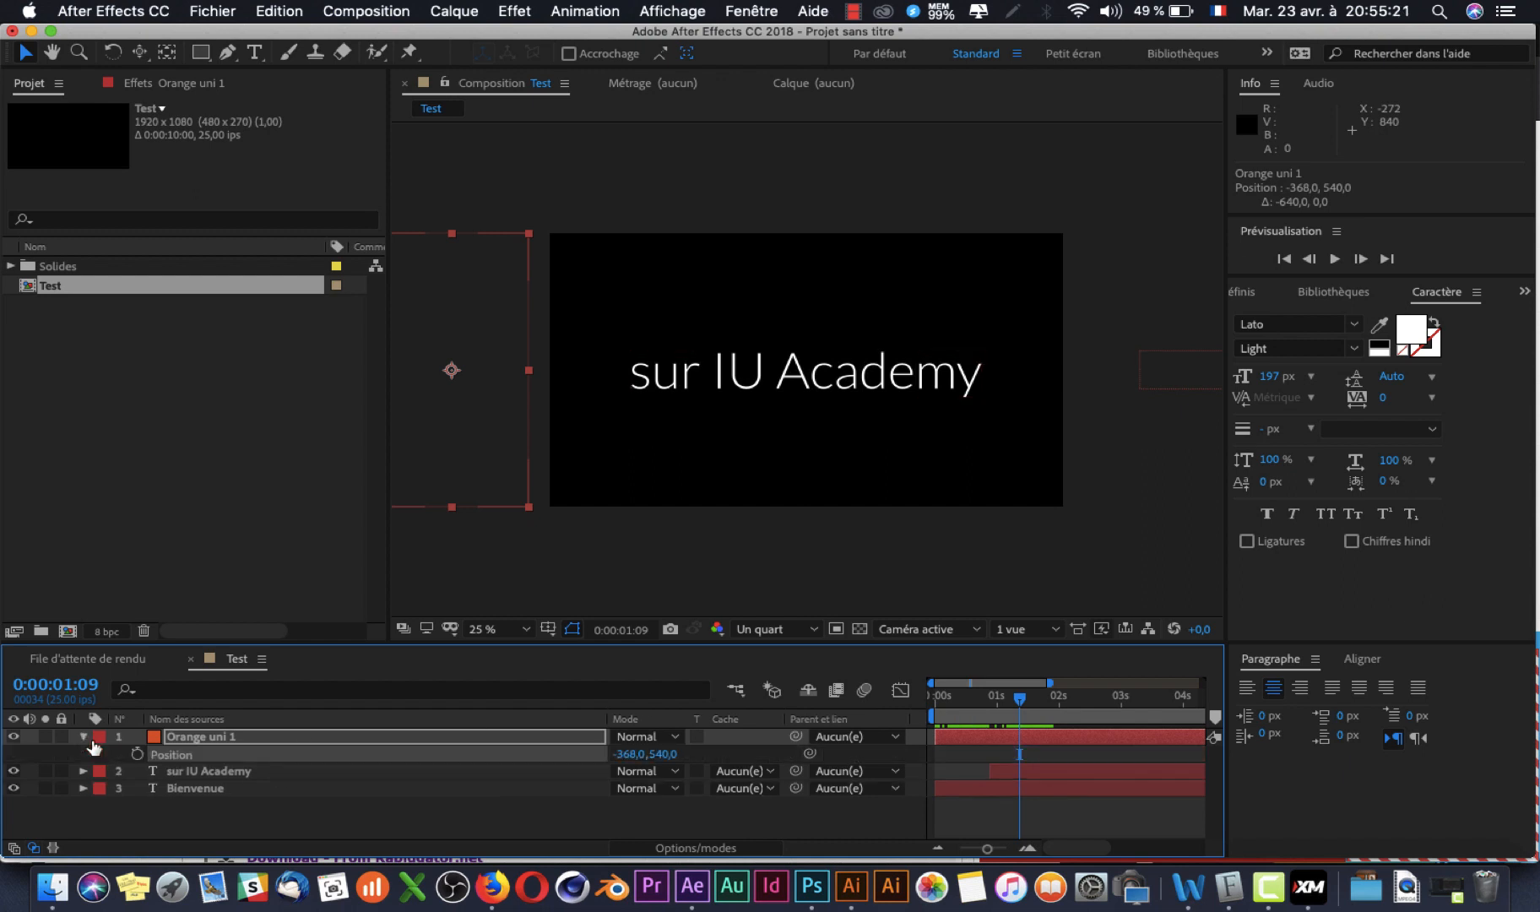
click(138, 752)
click(1035, 709)
click(29, 753)
drag(626, 759, 1444, 737)
- Preview the orange solid's pass across the texts and check its timing
key(space)
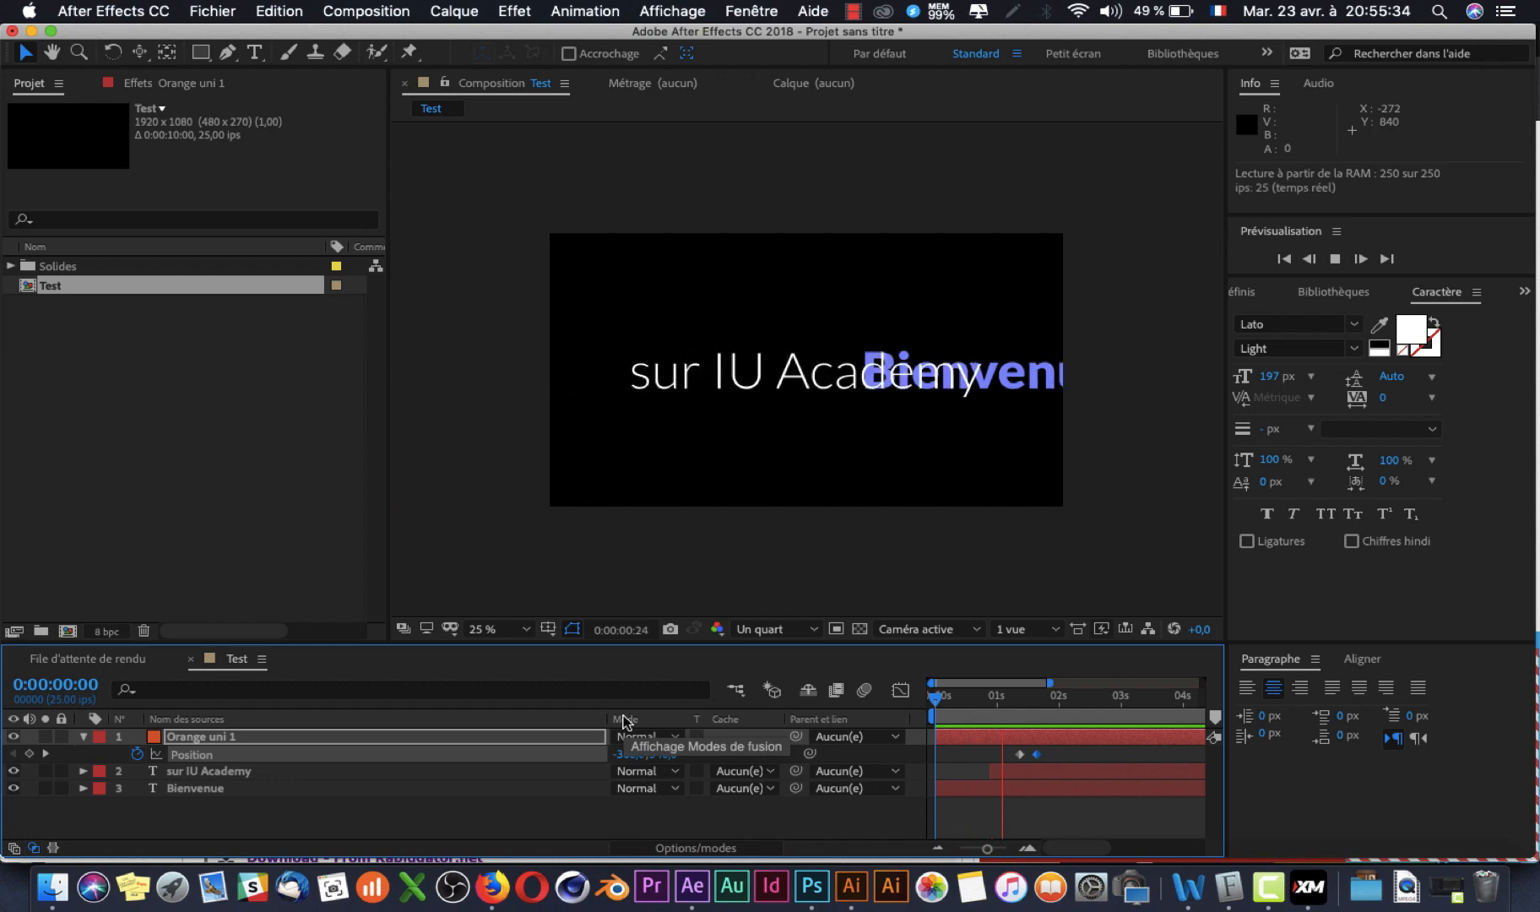
key(space)
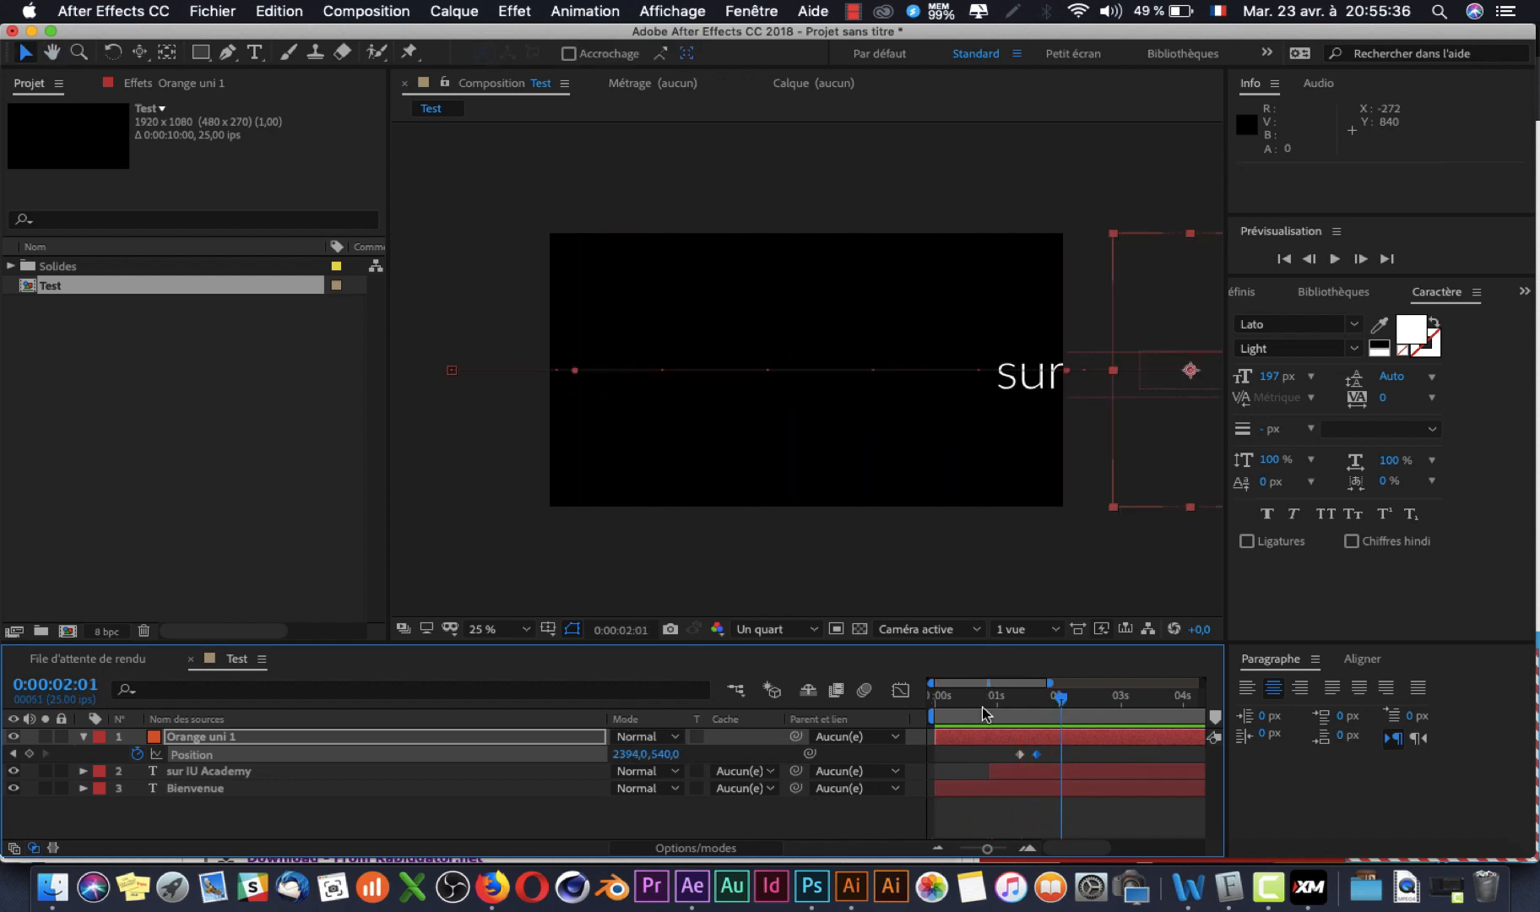
key(space)
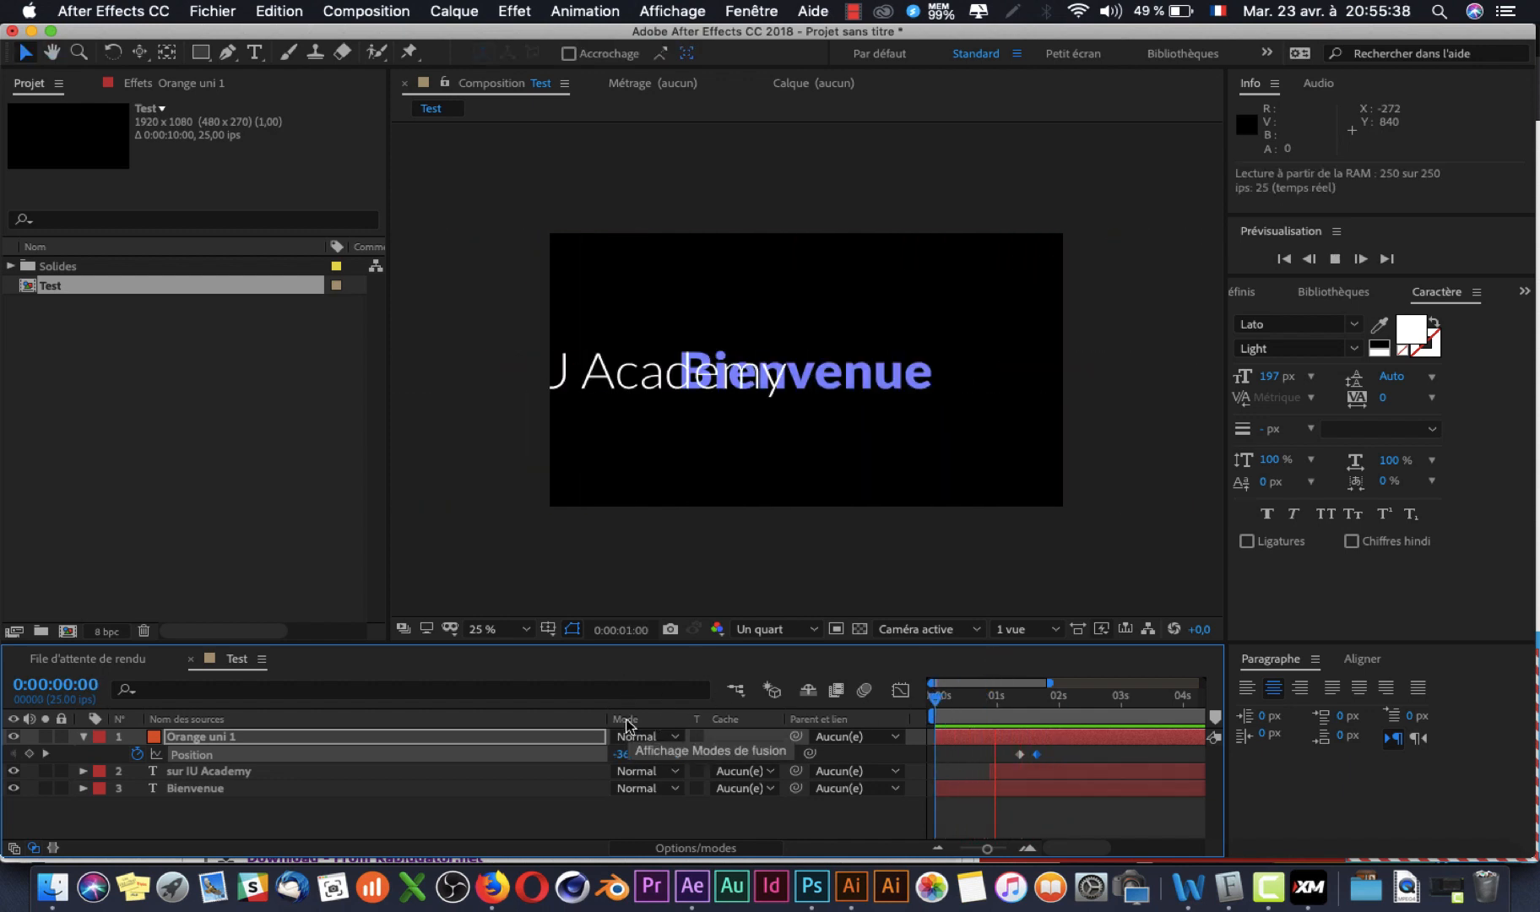
key(space)
- Shift the orange solid layer in time so it starts at 0:00:00:08, checking its pass against the "sur IU Academy" text
mouse_move(1062, 728)
mouse_down()
mouse_move(976, 728)
mouse_move(1056, 734)
mouse_up()
drag(948, 718, 1030, 716)
key(space)
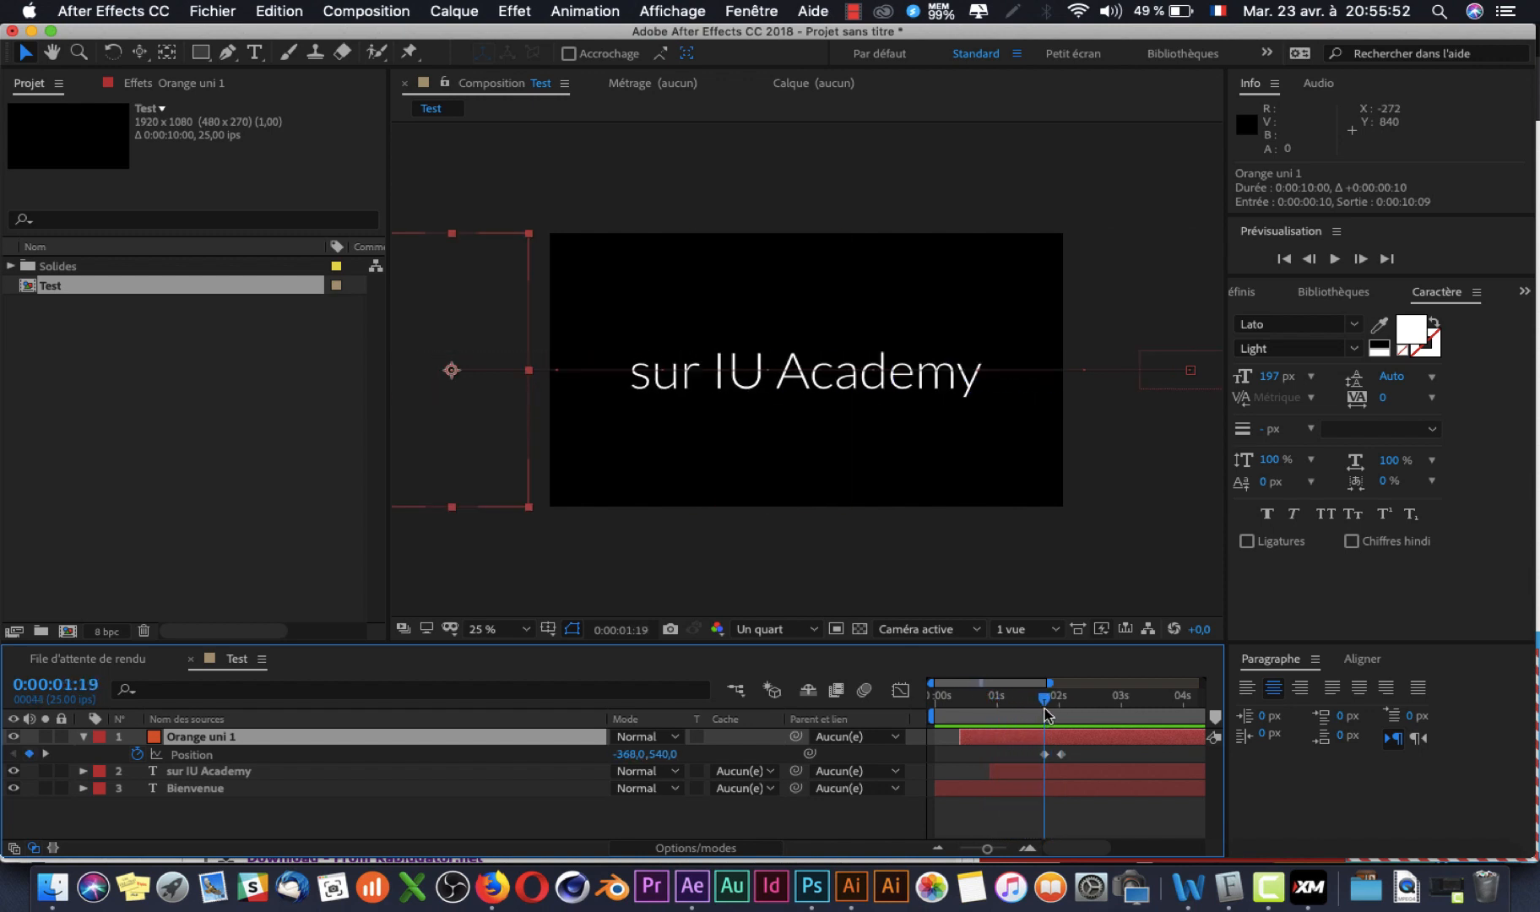
drag(1024, 739, 955, 674)
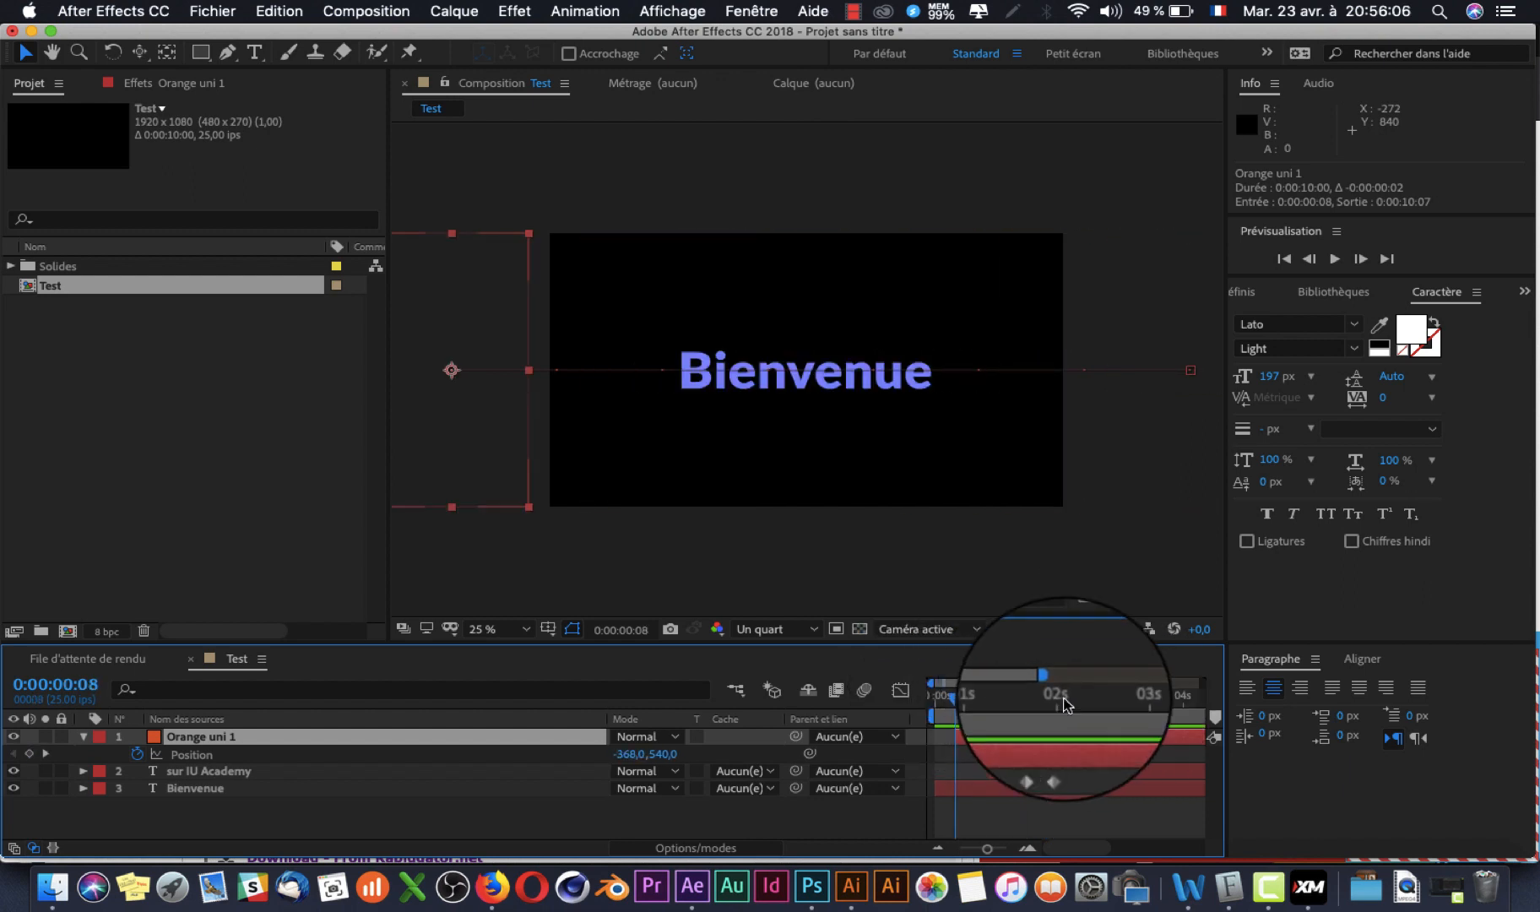
- Draw a rectangular mask closely around the text on the "sur IU Academy" layer at 0:00:01:15
click(1034, 692)
click(1049, 770)
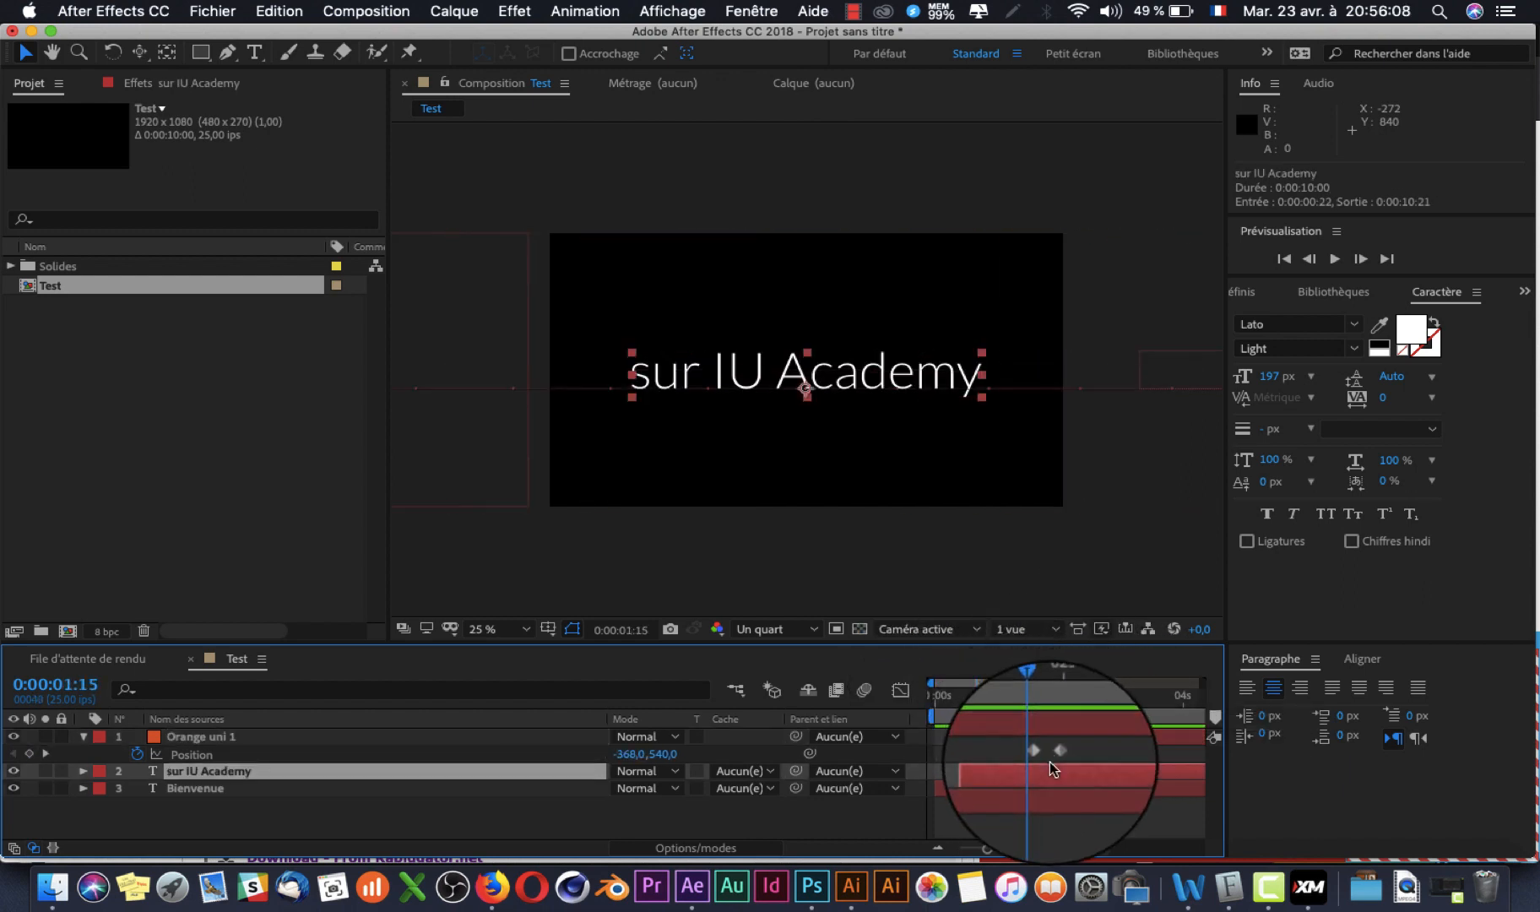
click(200, 58)
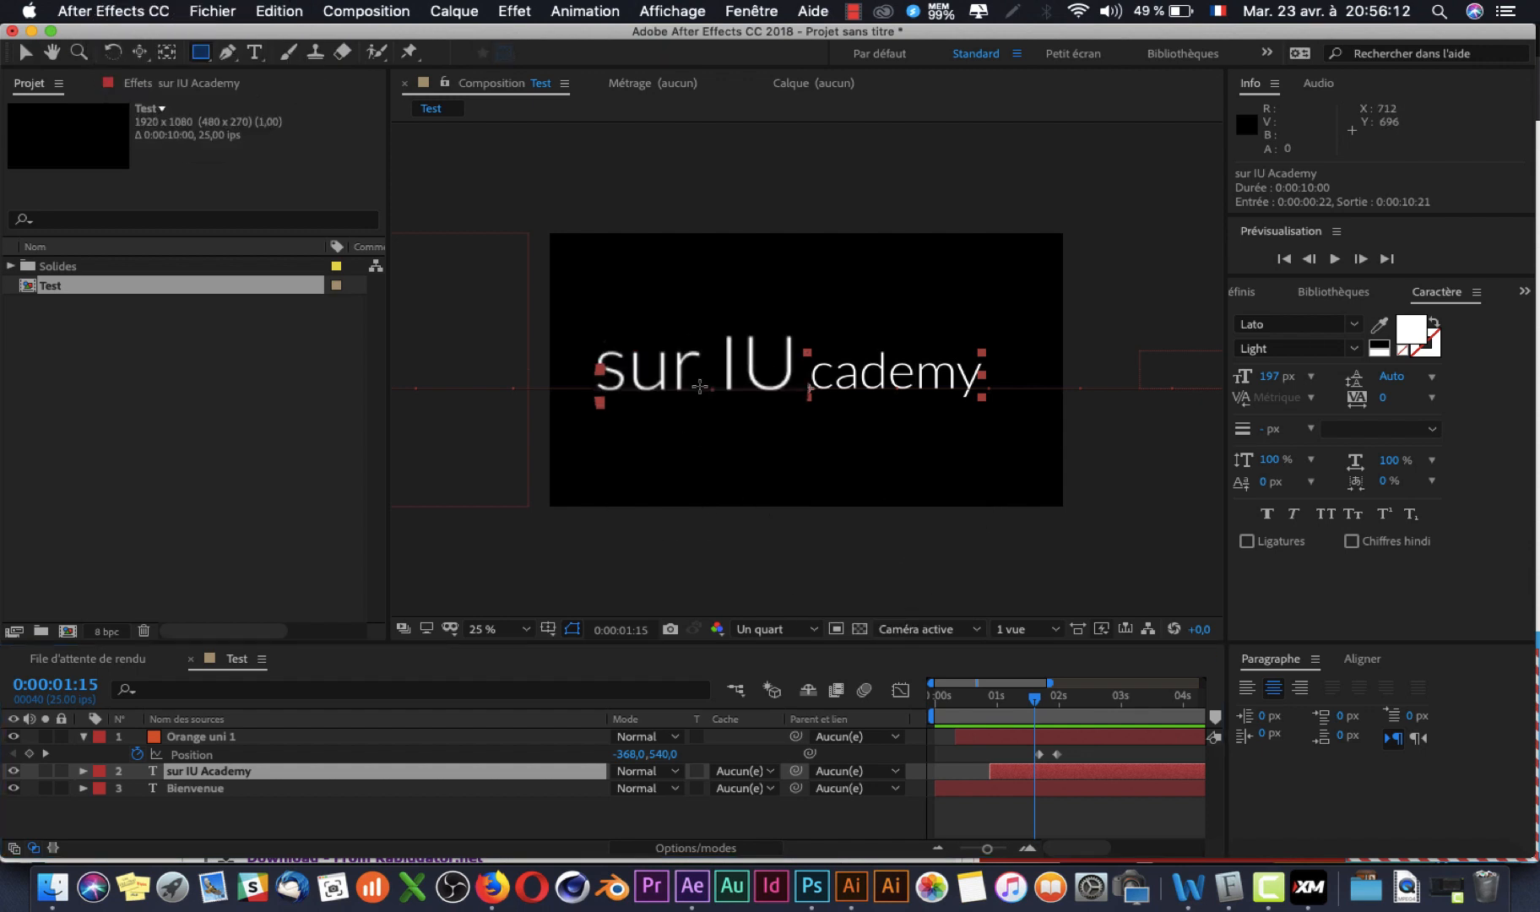
drag(614, 346, 1005, 410)
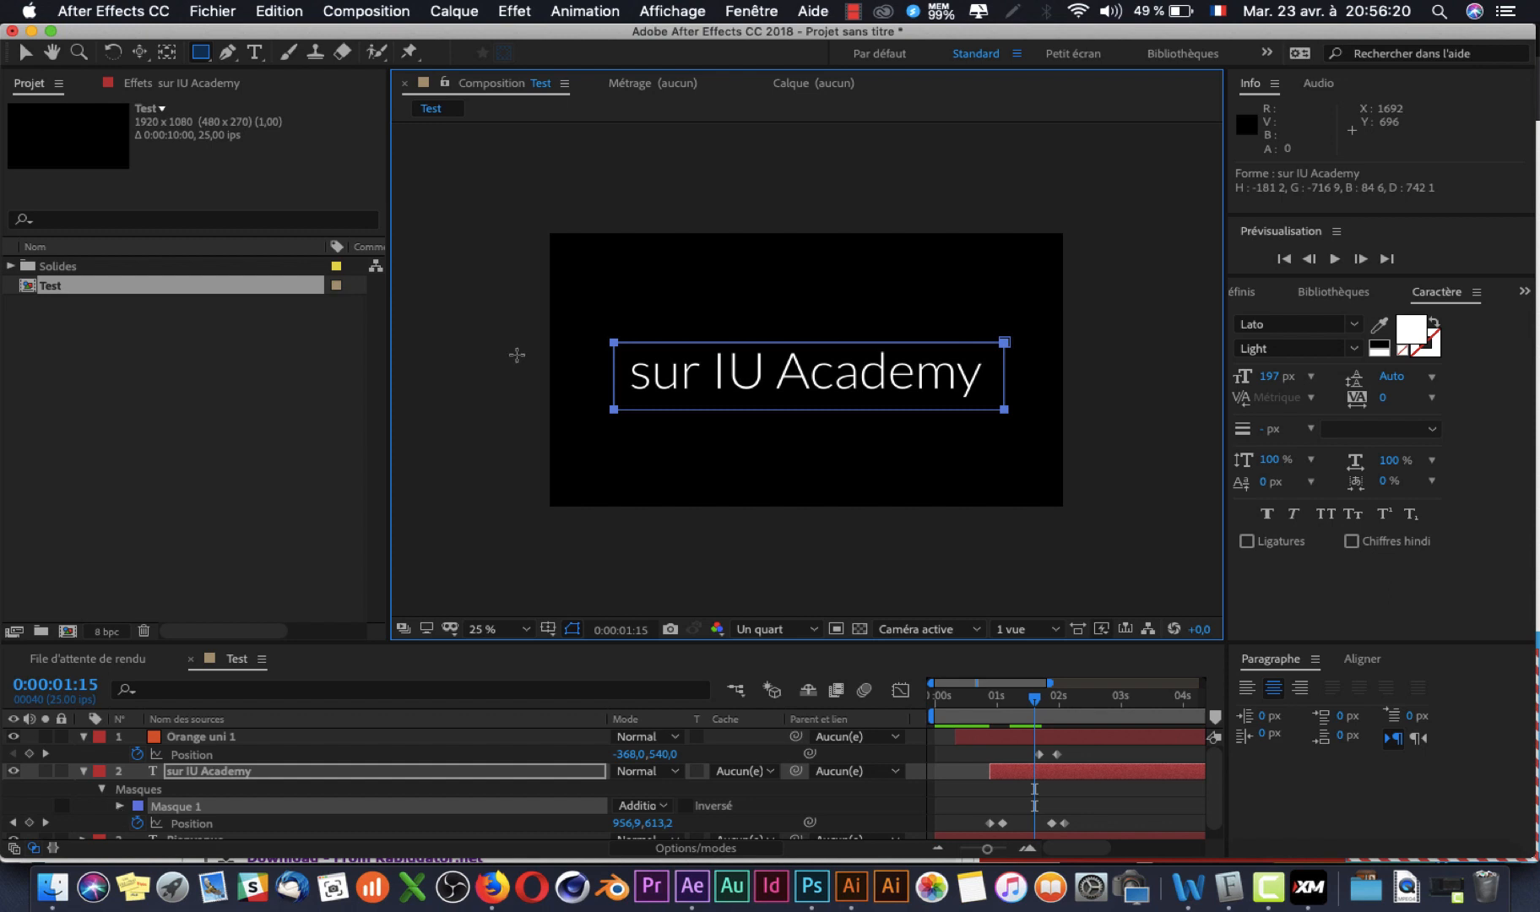
click(26, 54)
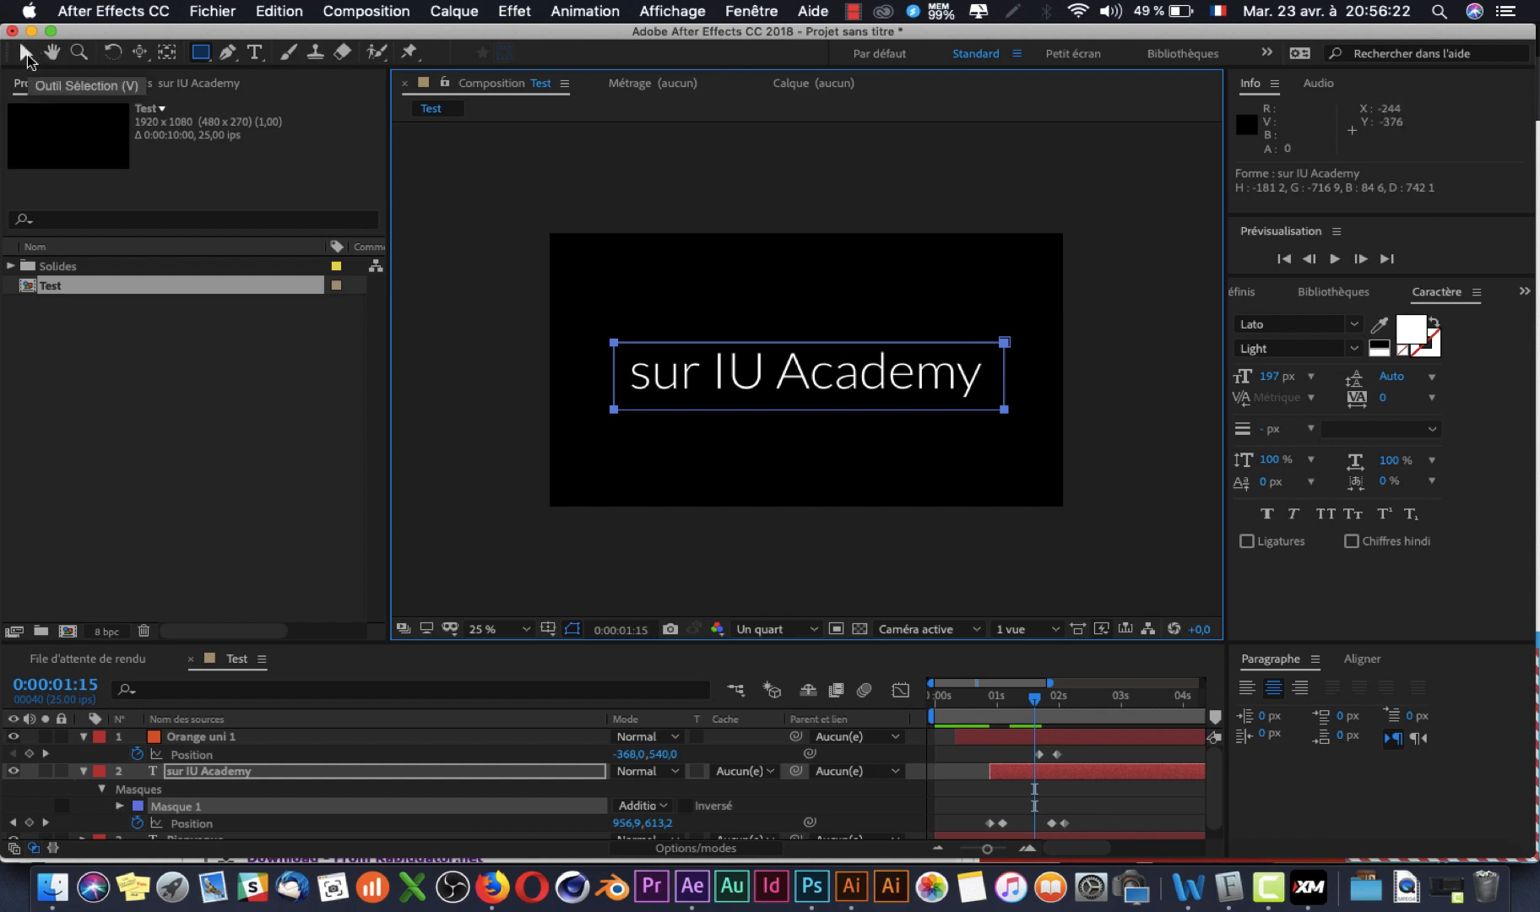
click(944, 492)
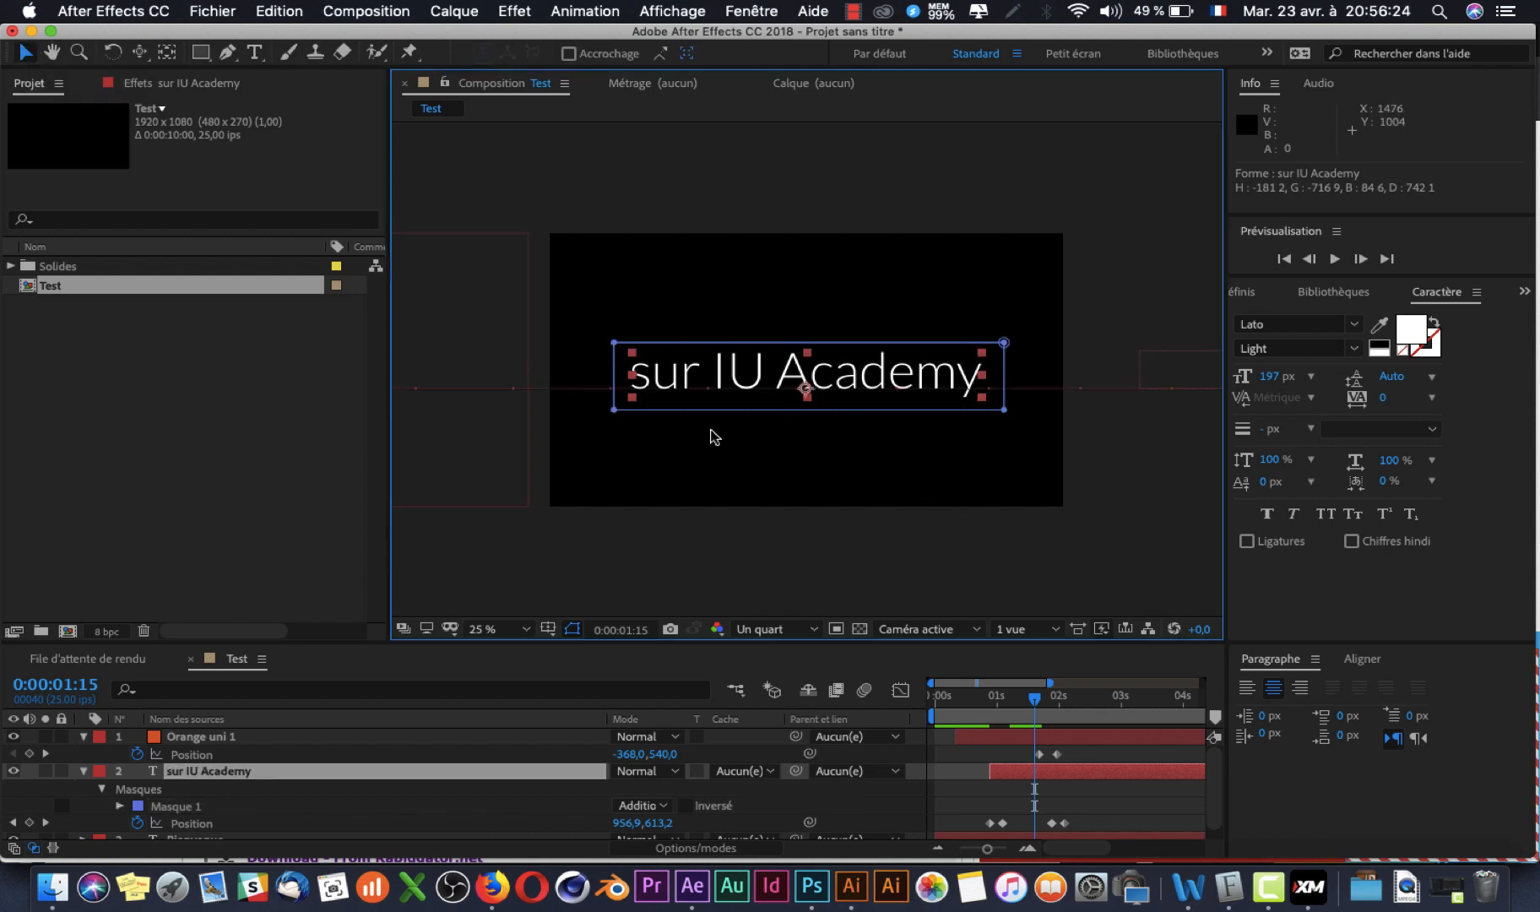
- Enable Mask Path (Tracé du masque) keyframing for the text's mask and move its first keyframe to 0:00:01:18
click(616, 378)
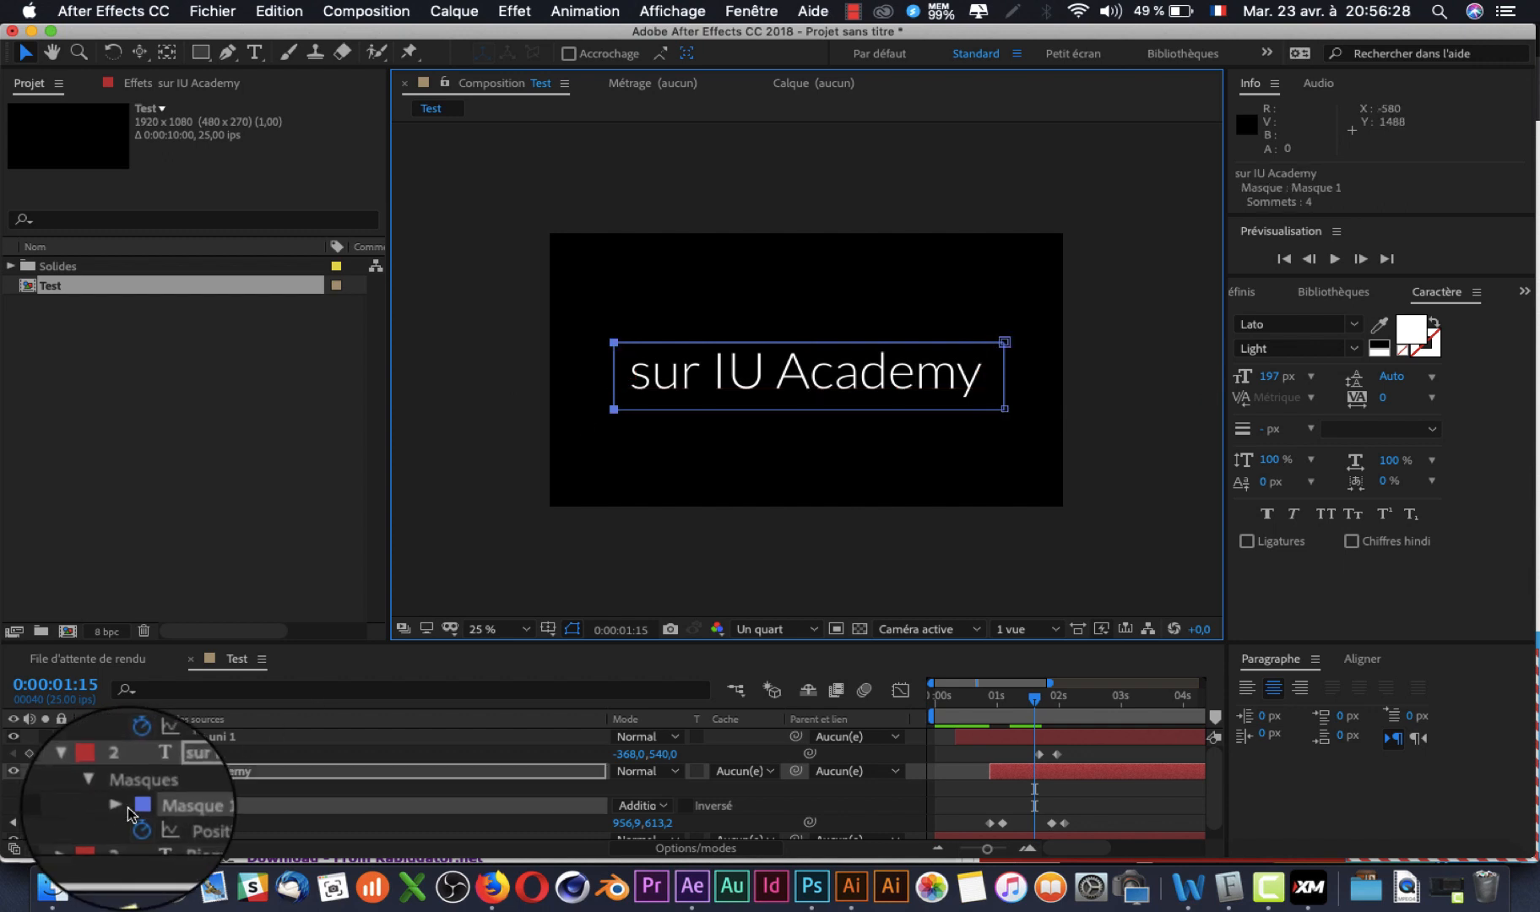
scroll(119, 807, down, 1)
click(119, 796)
scroll(115, 798, down, 2)
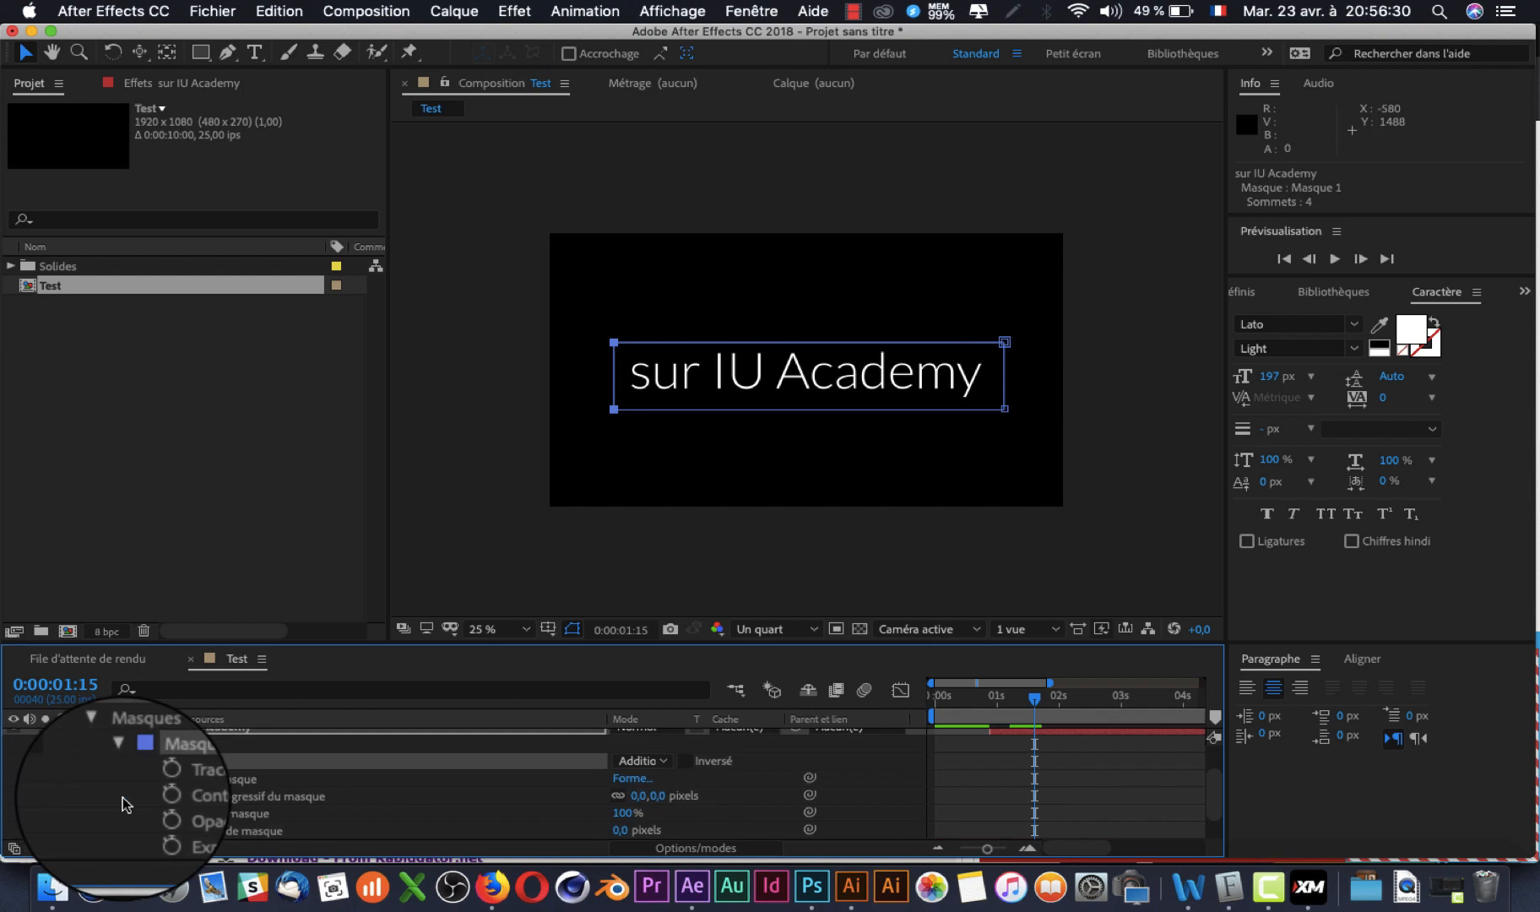
click(154, 778)
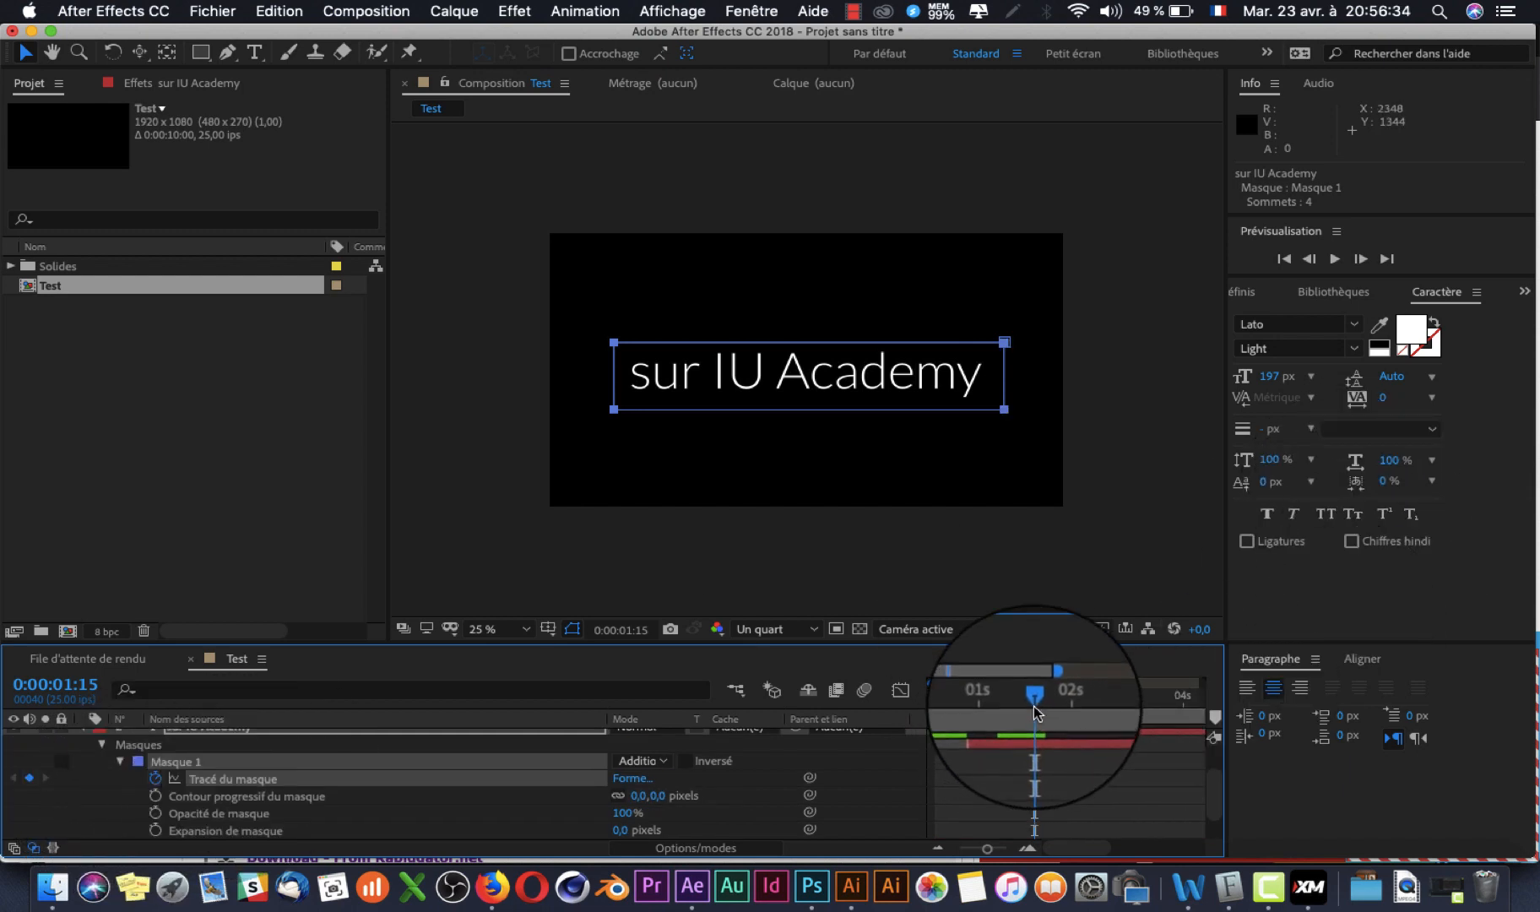
drag(1033, 706, 1041, 706)
drag(1039, 784, 1043, 787)
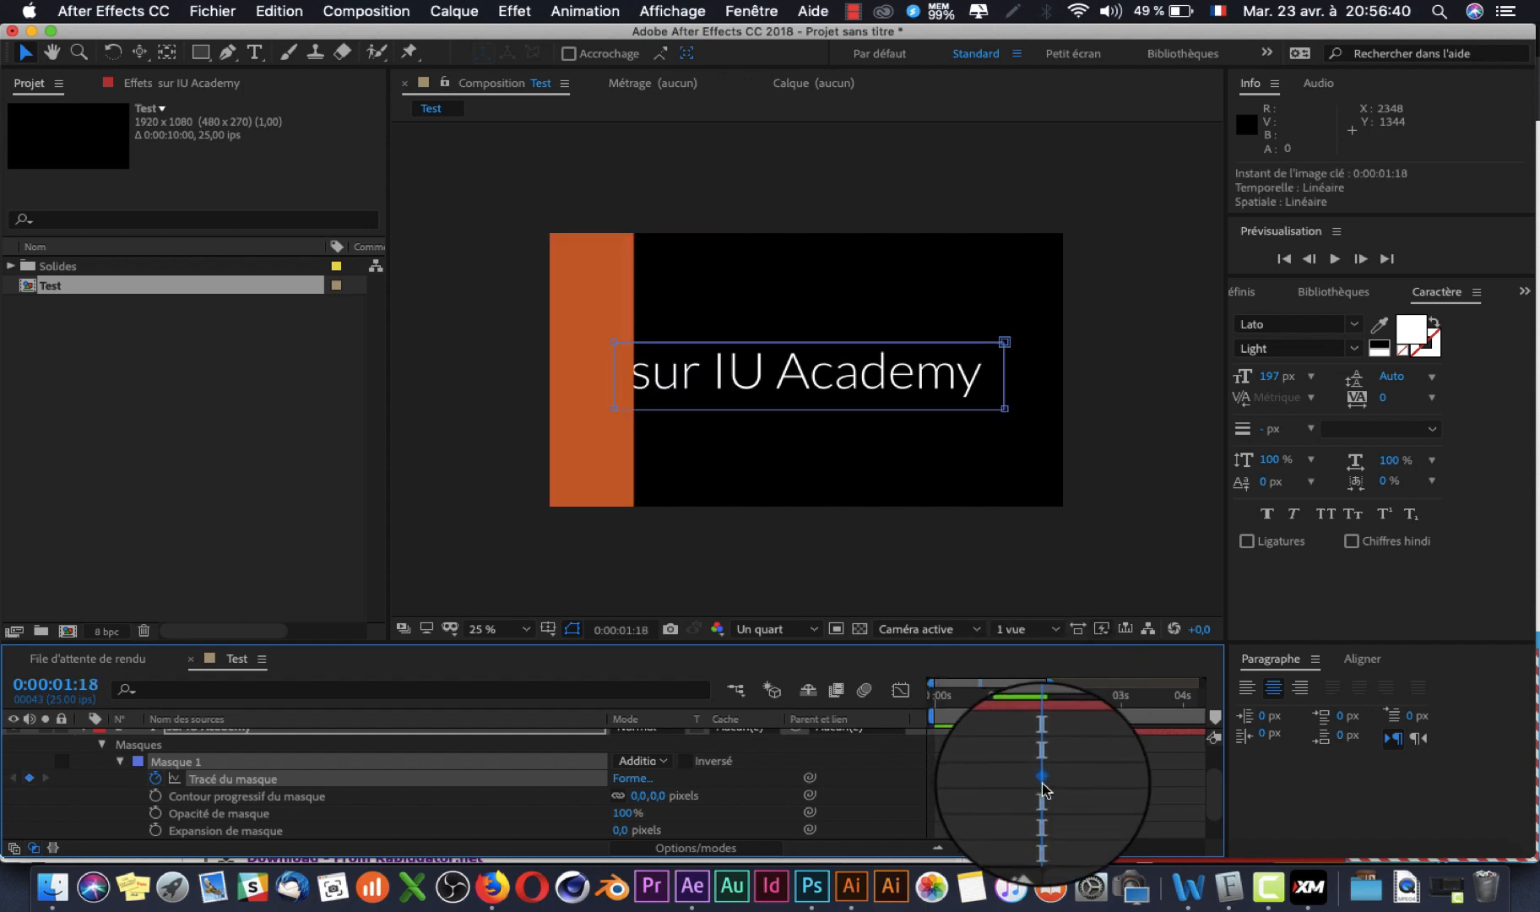
- Tighten the mask's left edge against the "sur IU Academy" text at 0:00:01:18, and collapse that edge onto the right edge at 0:00:01:22
drag(614, 397, 624, 401)
drag(1045, 707, 1054, 705)
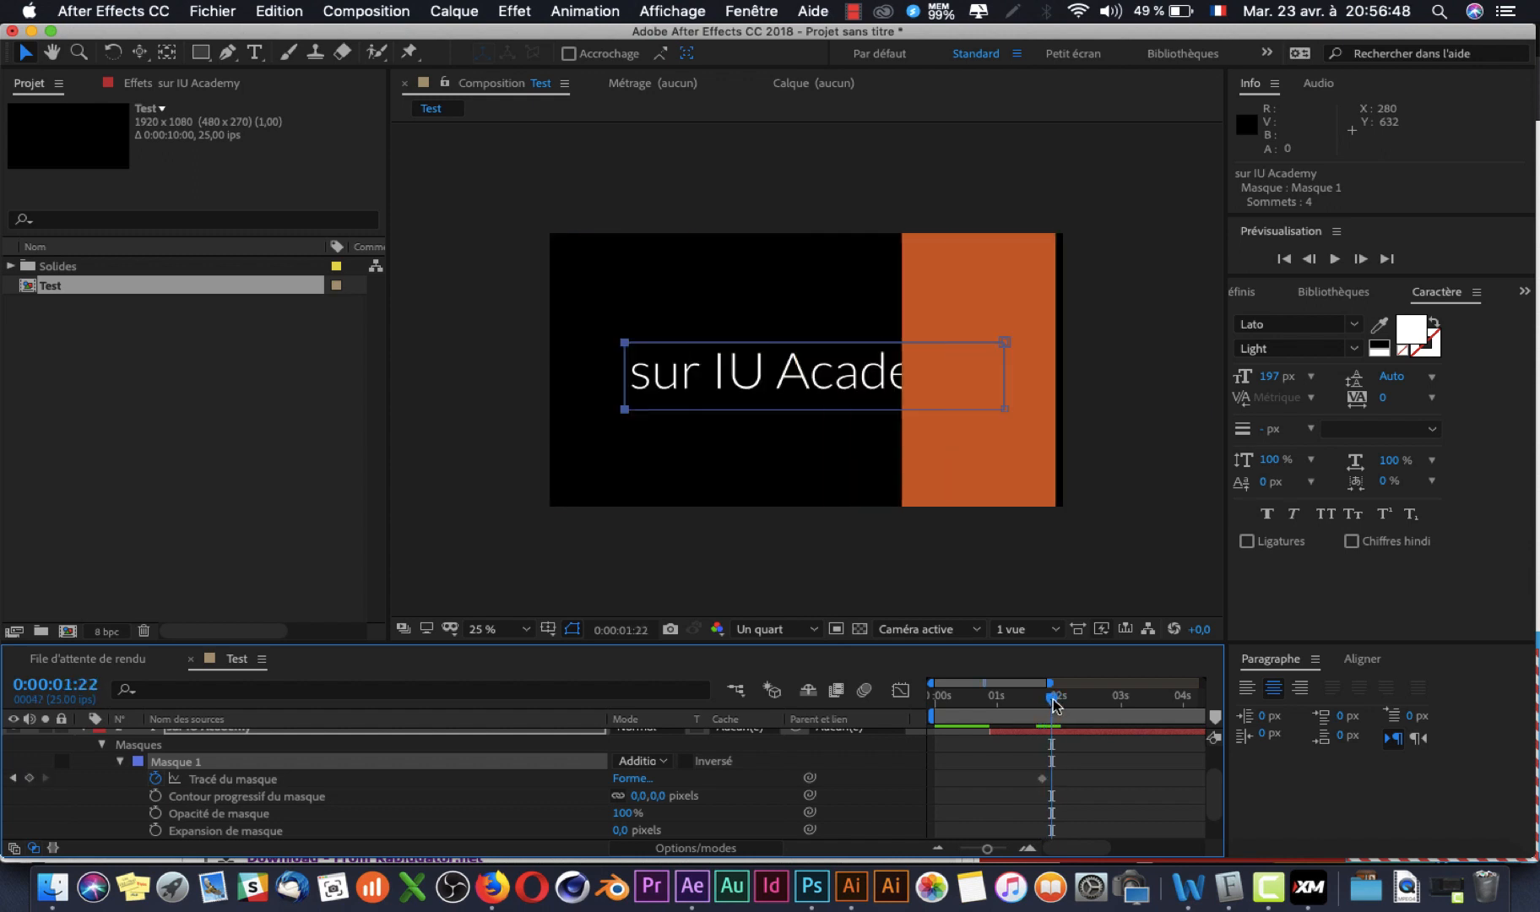
click(626, 379)
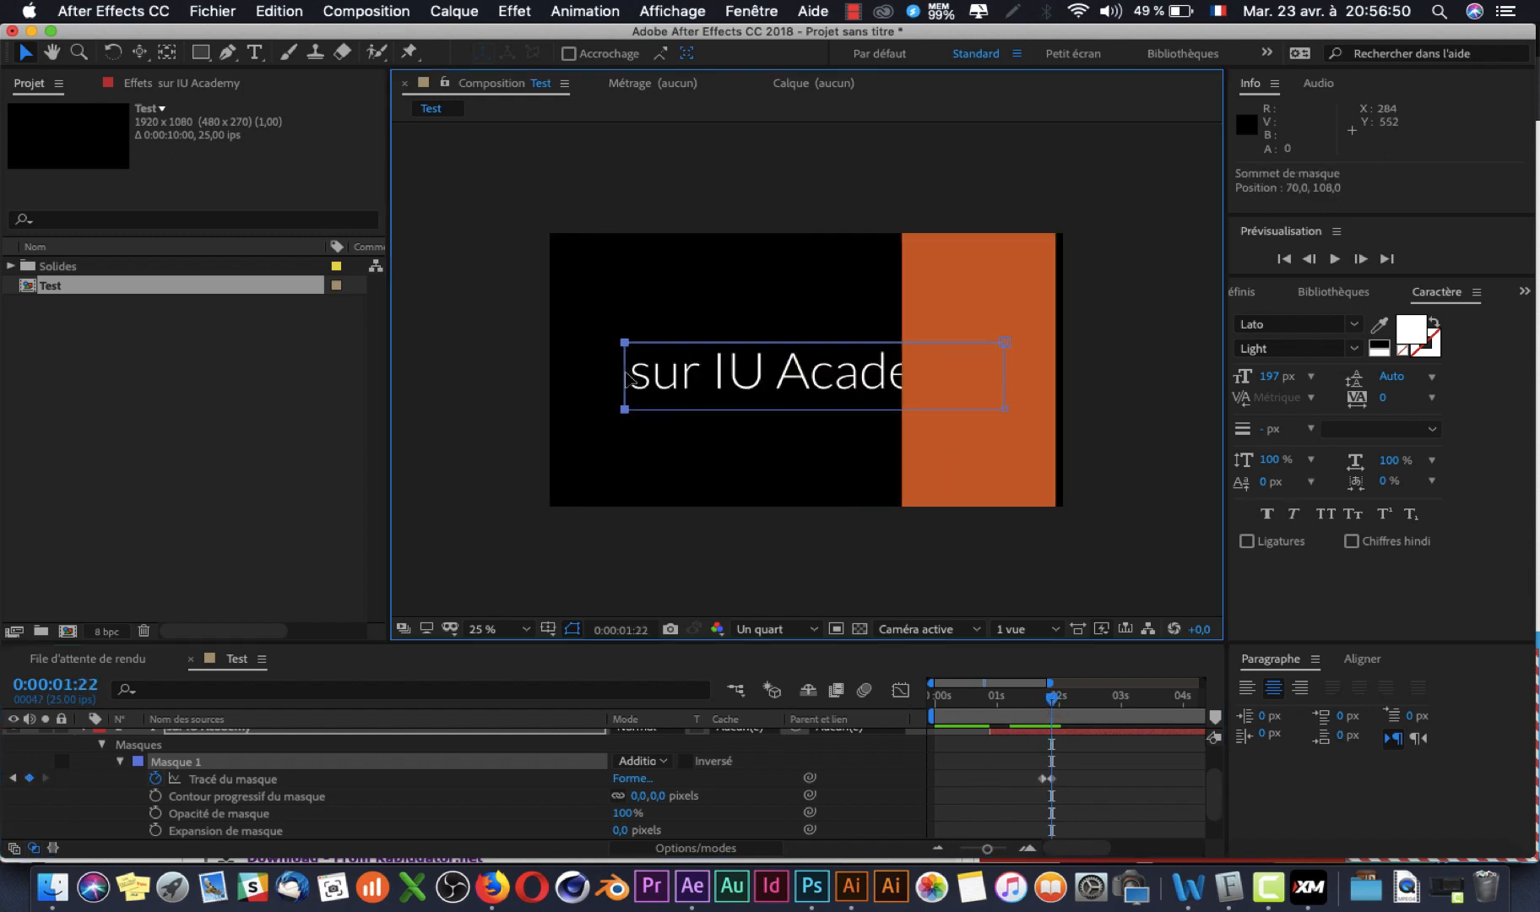
drag(626, 378, 978, 376)
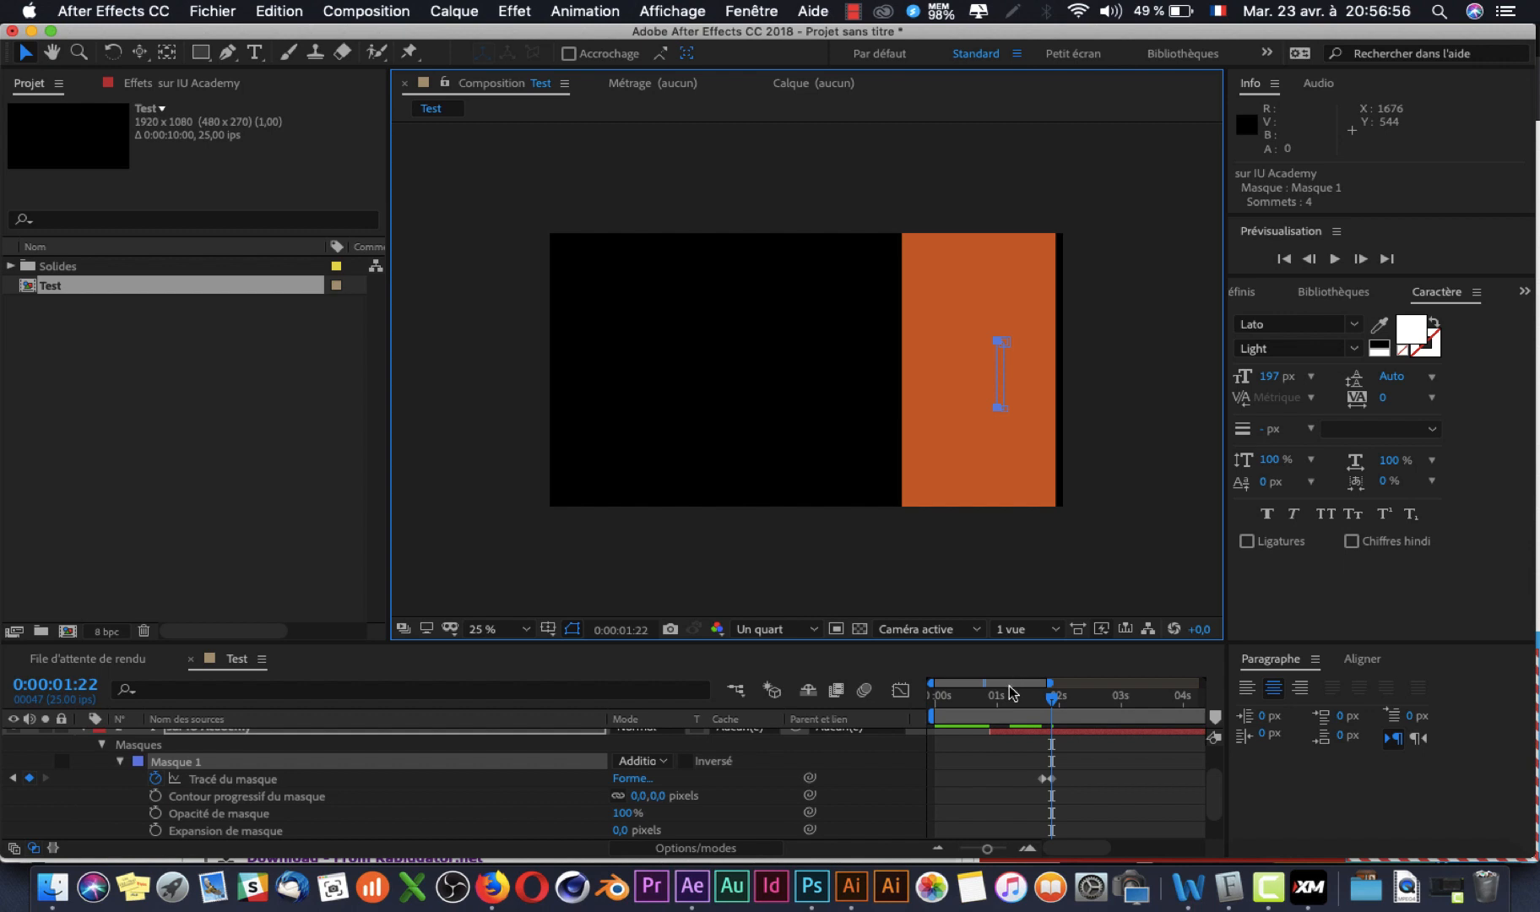
- Play the composition from the start to check the mask wiping out "sur IU Academy" behind the orange solid
click(1007, 728)
key(space)
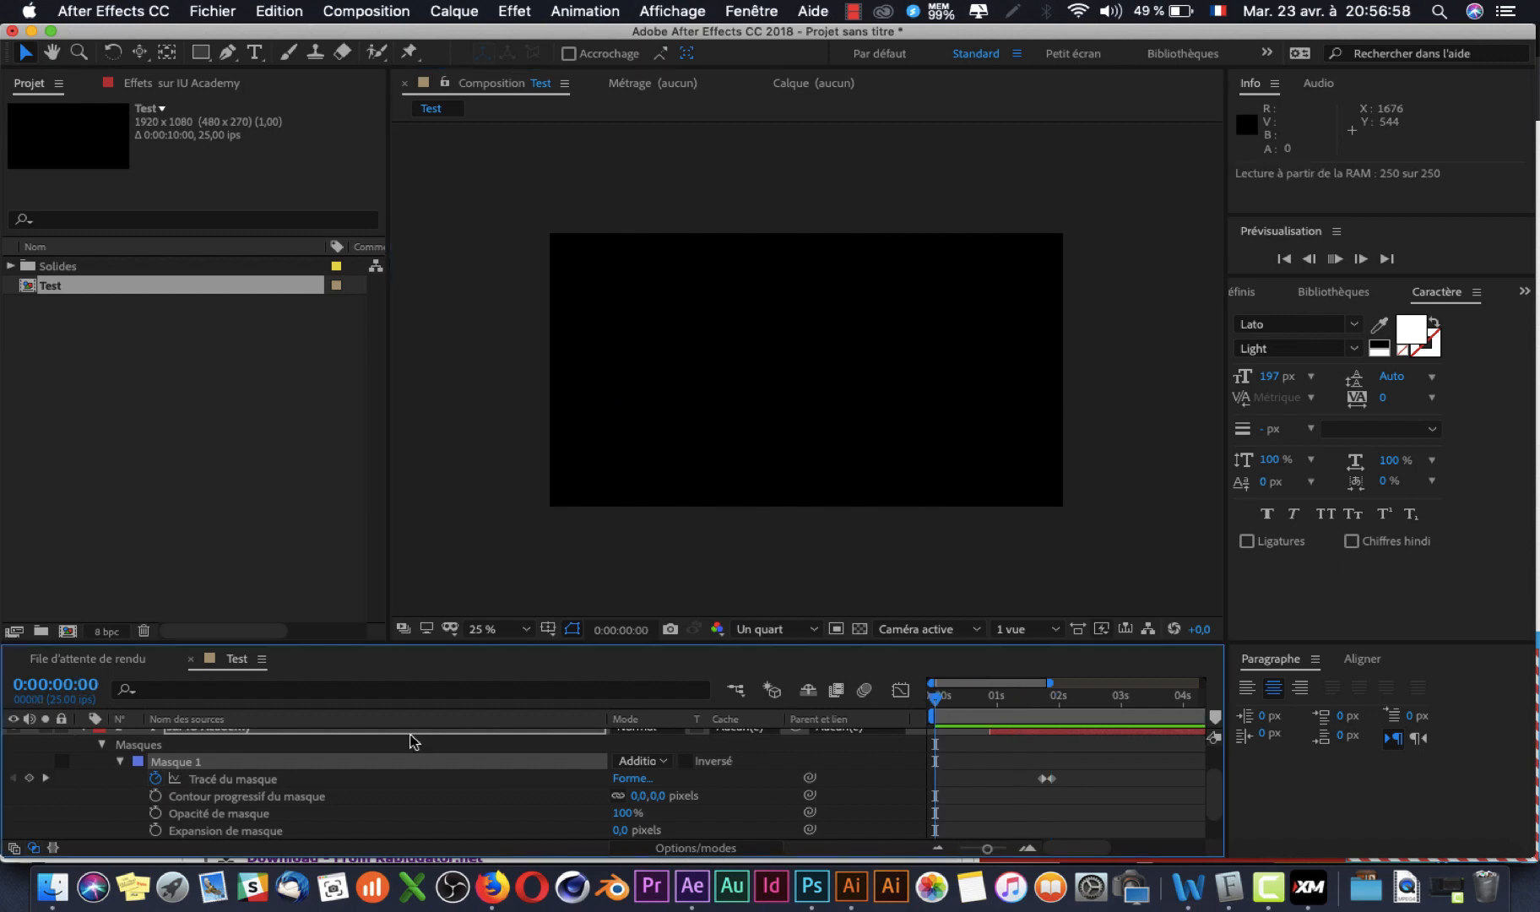
key(space)
drag(969, 697, 934, 697)
key(space)
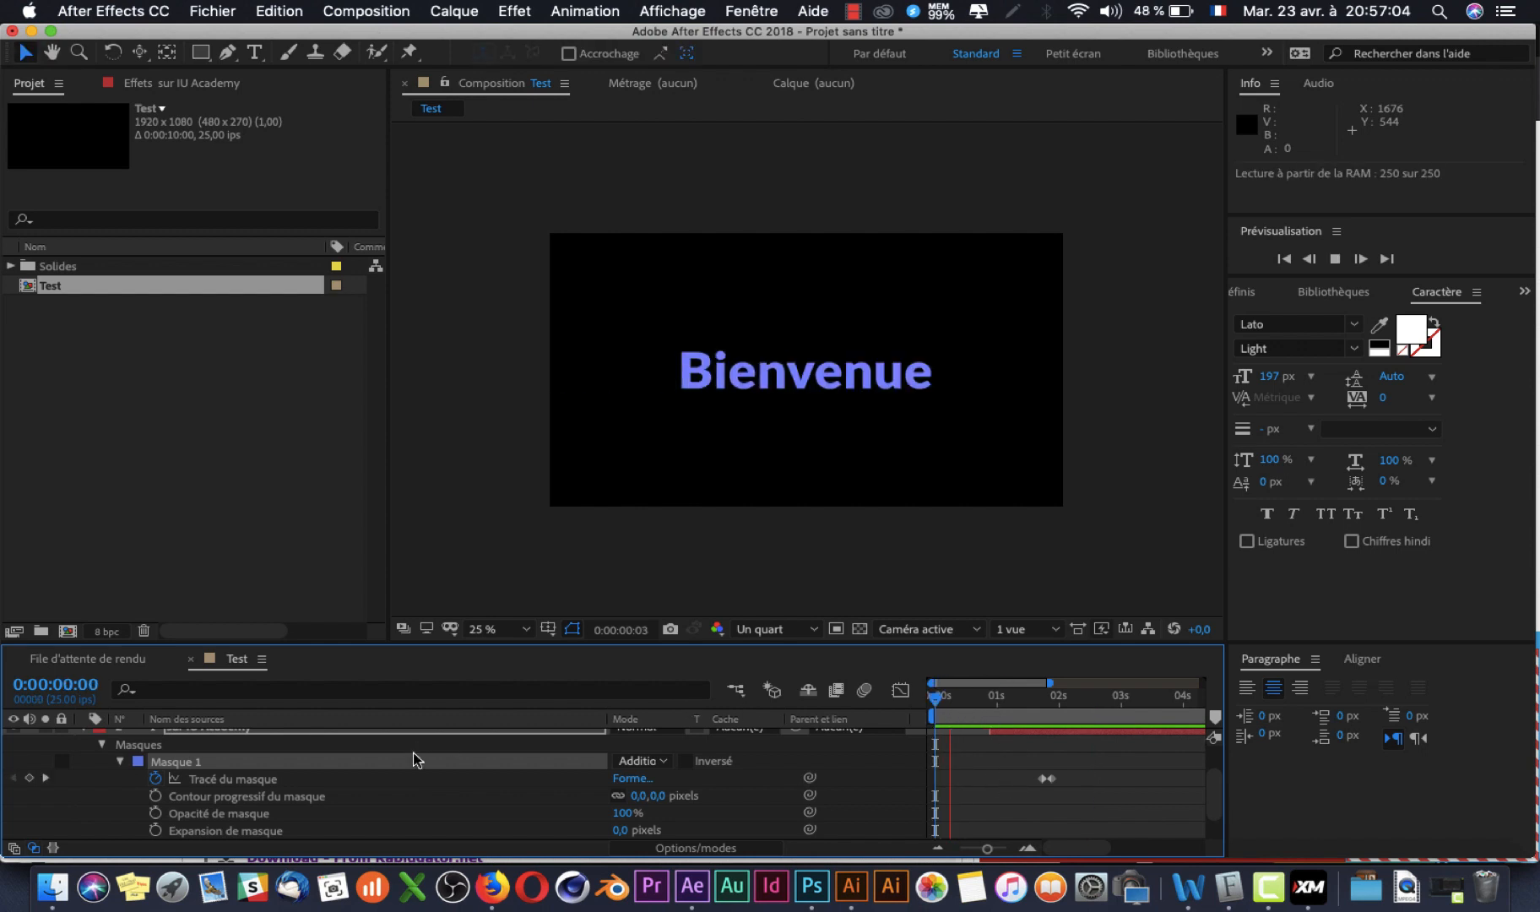
key(space)
key(Home)
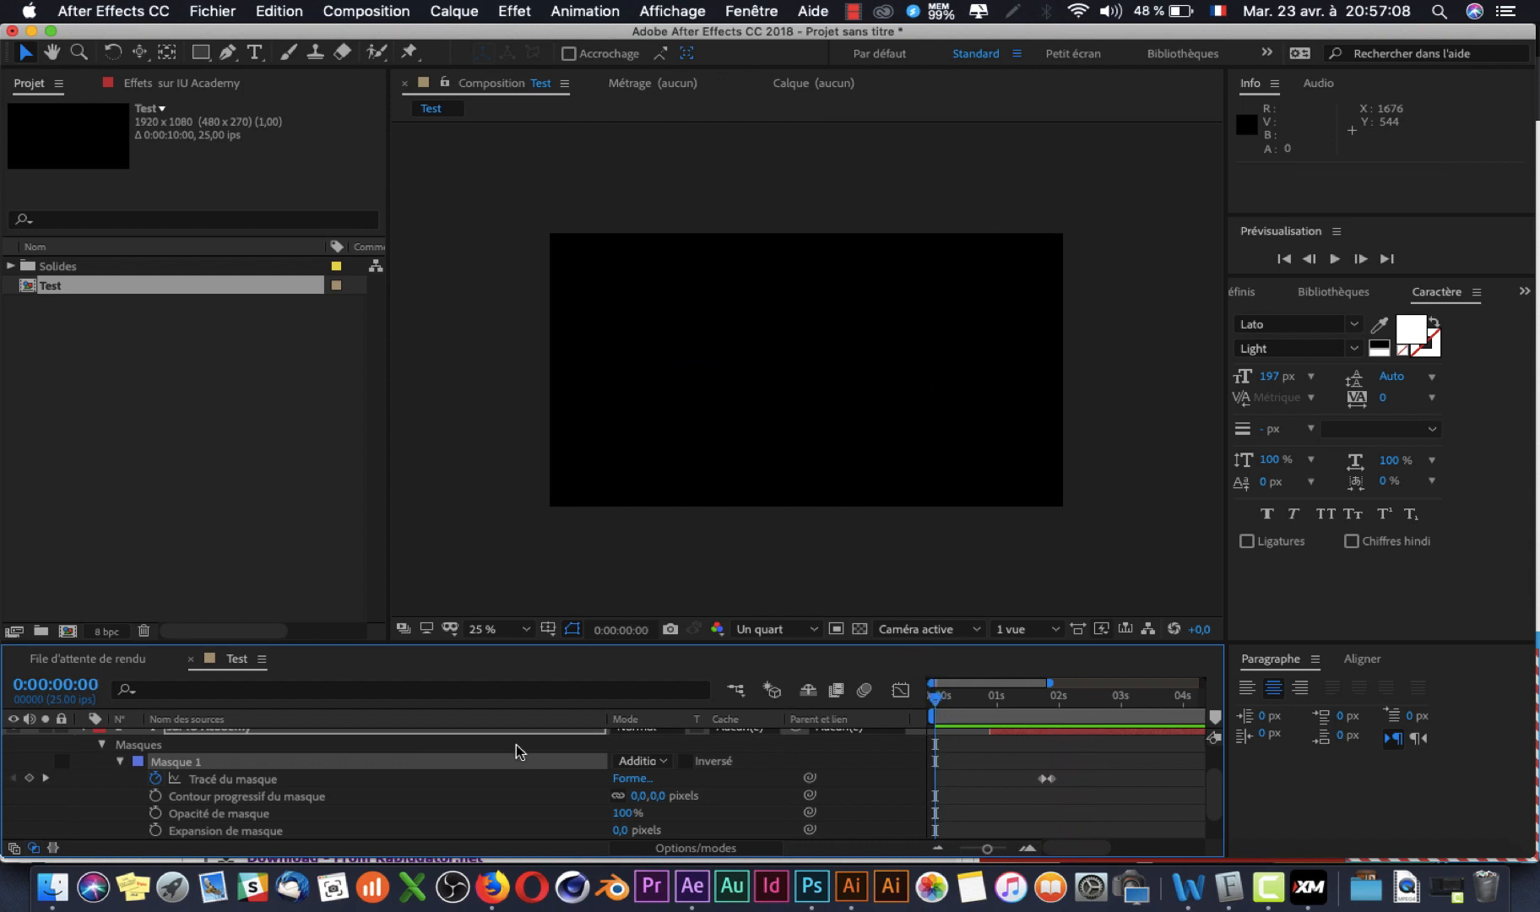
key(space)
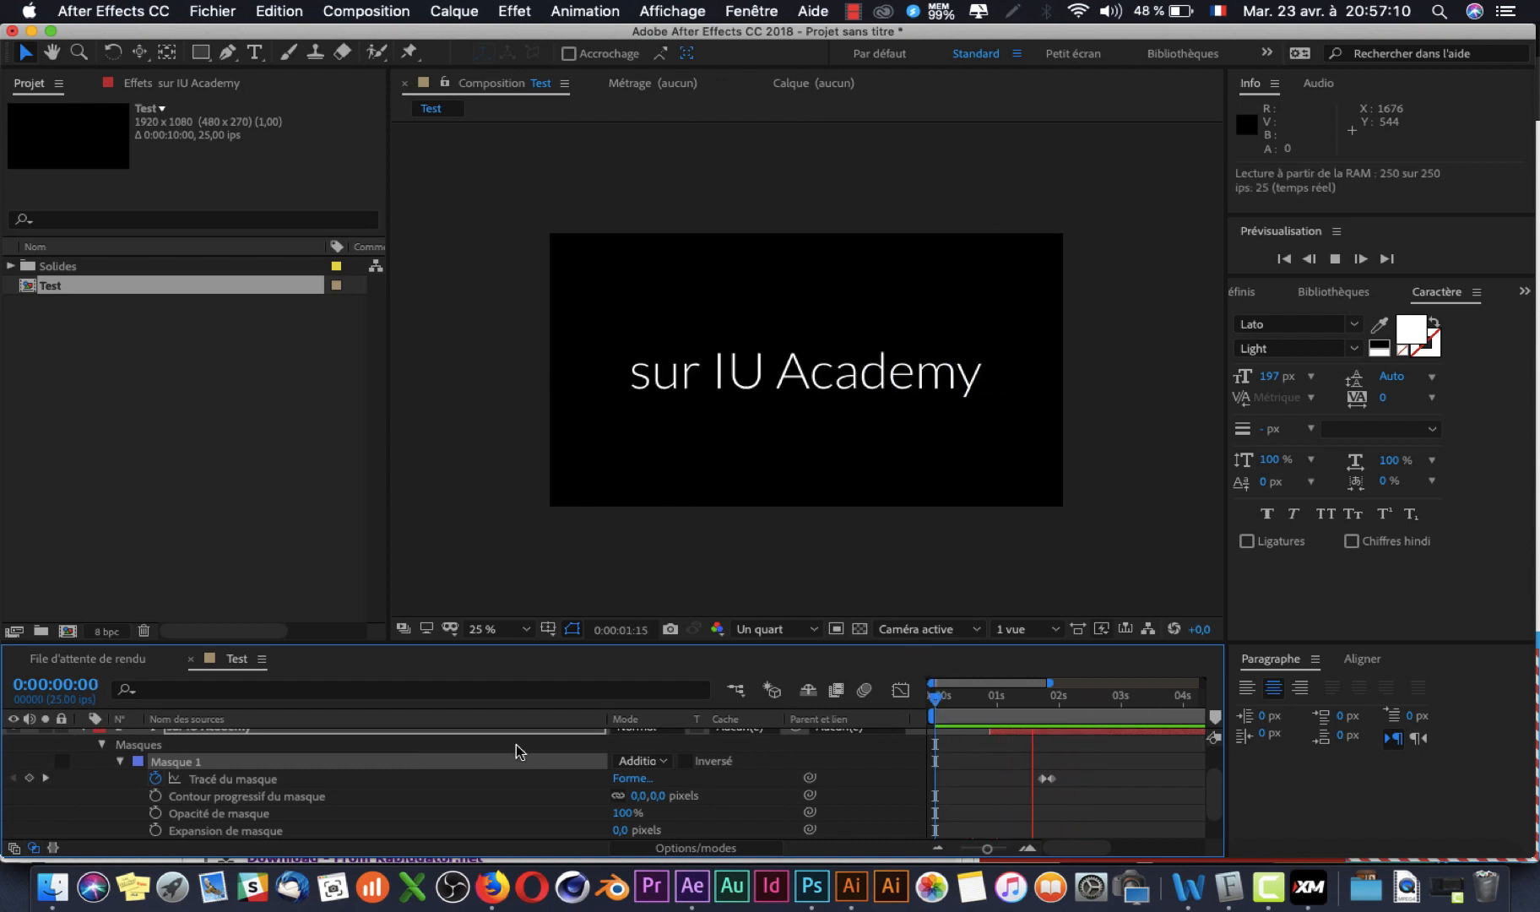
key(space)
- Collapse the "sur IU Academy" layer, duplicate the orange solid layer and shift the copy so it starts at 0:00:00:16
scroll(253, 828, up, 3)
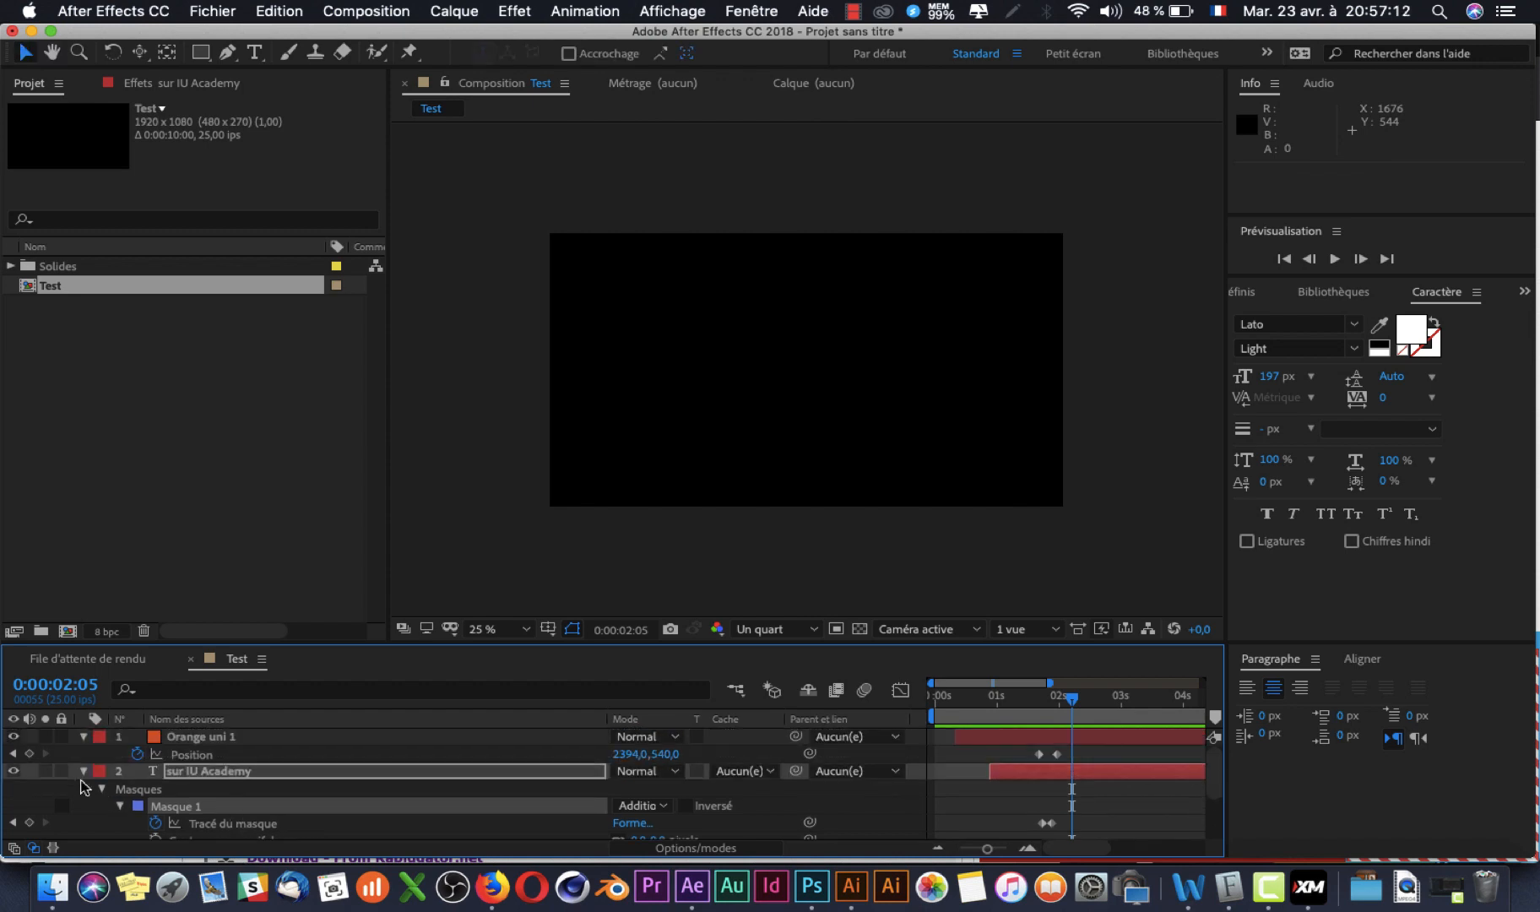
click(81, 771)
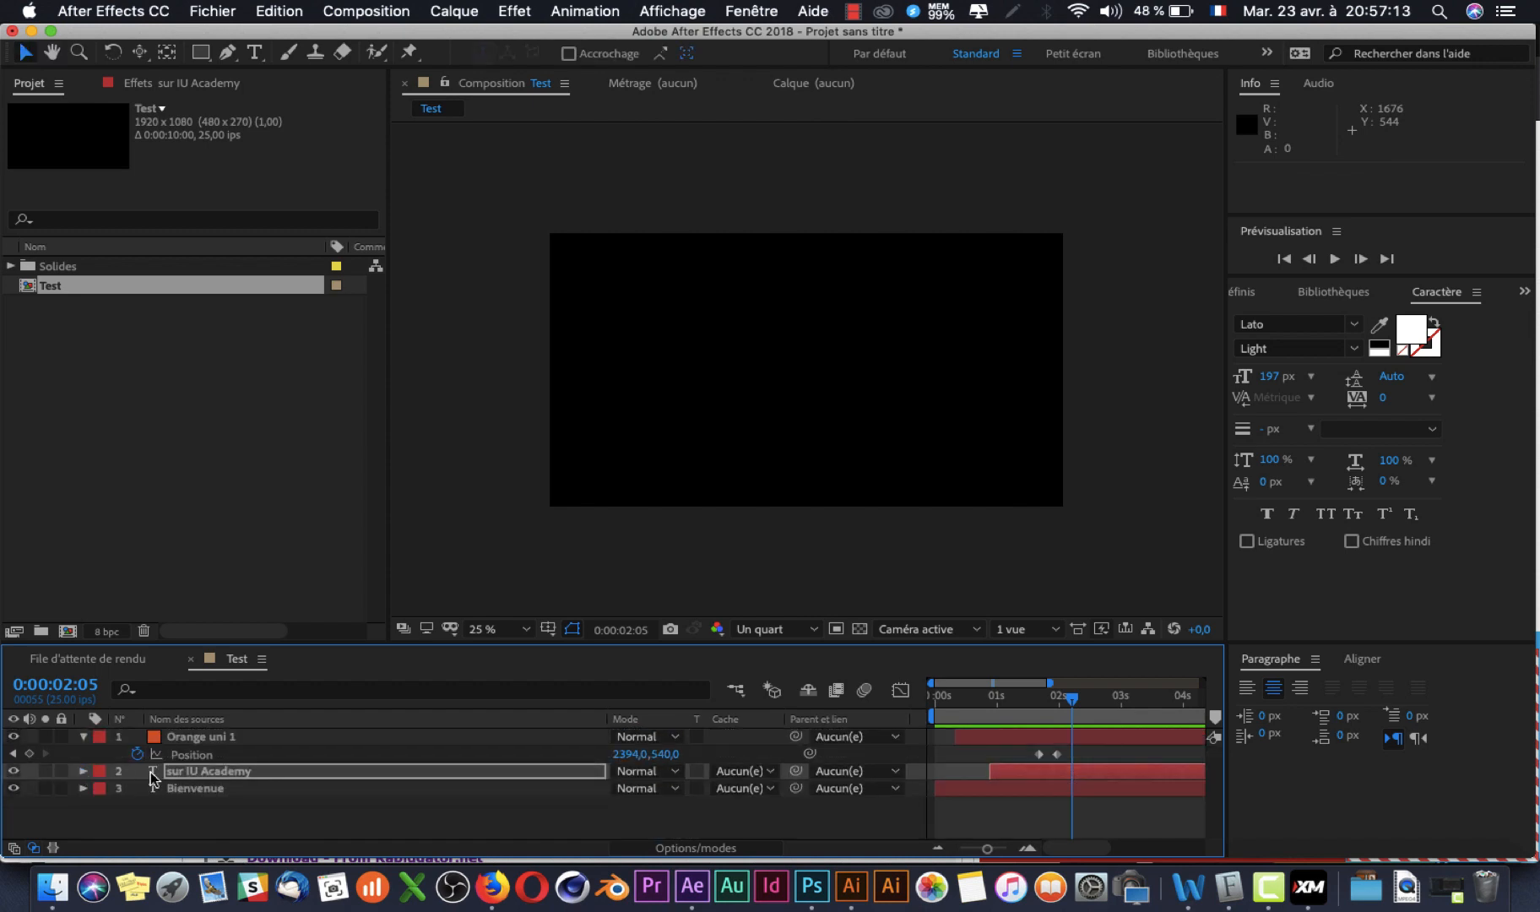
click(177, 736)
key(super+d)
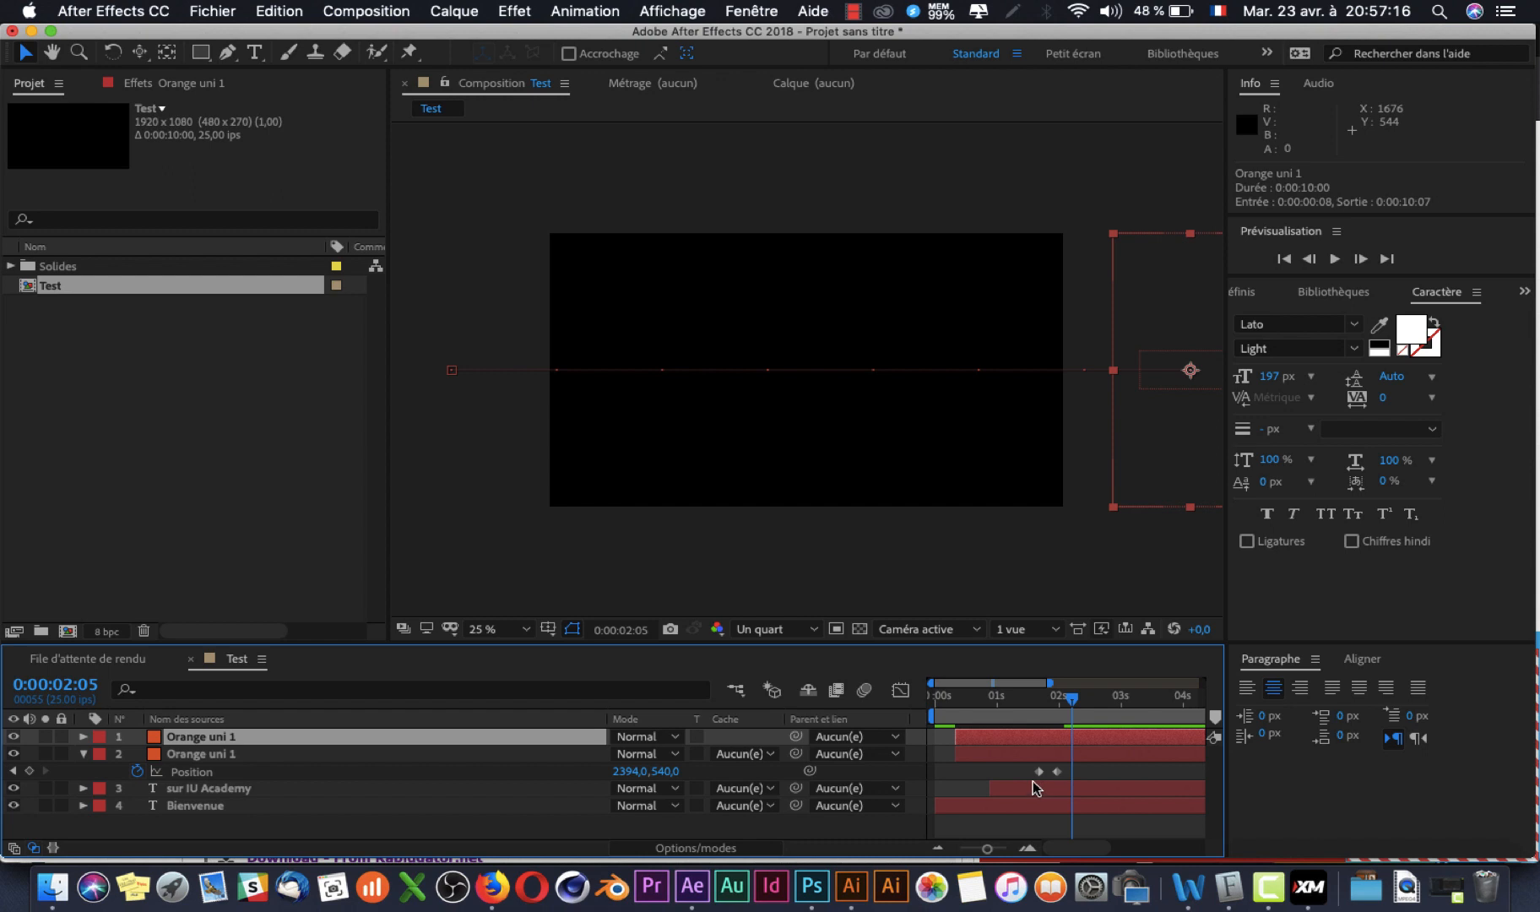
key(p)
drag(1003, 737, 951, 720)
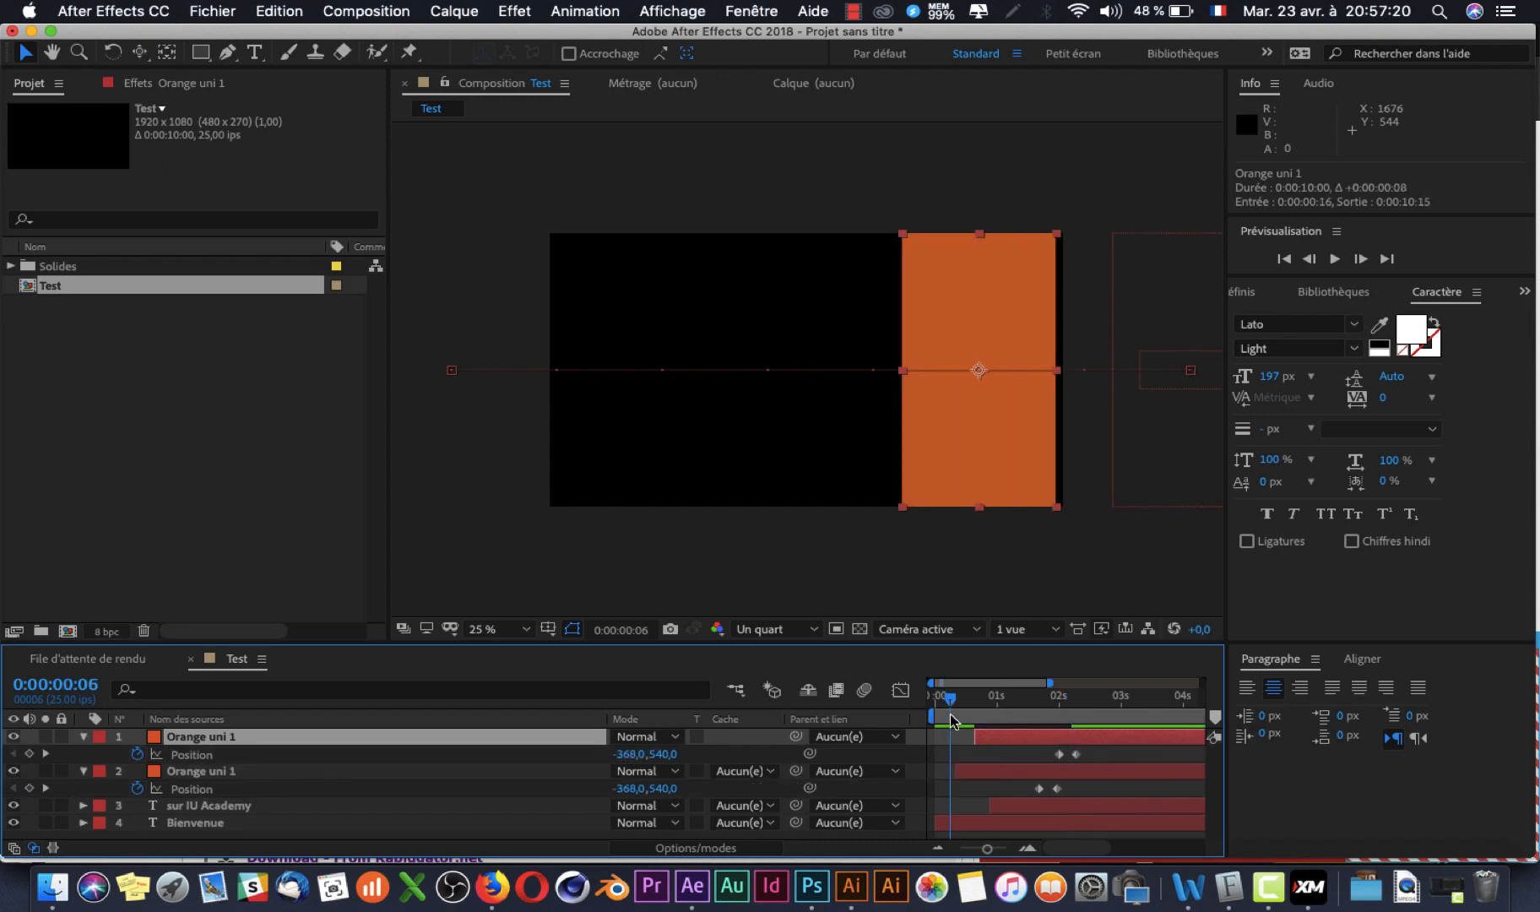
- Preview the composition to check the timing of the two successive orange passes
key(space)
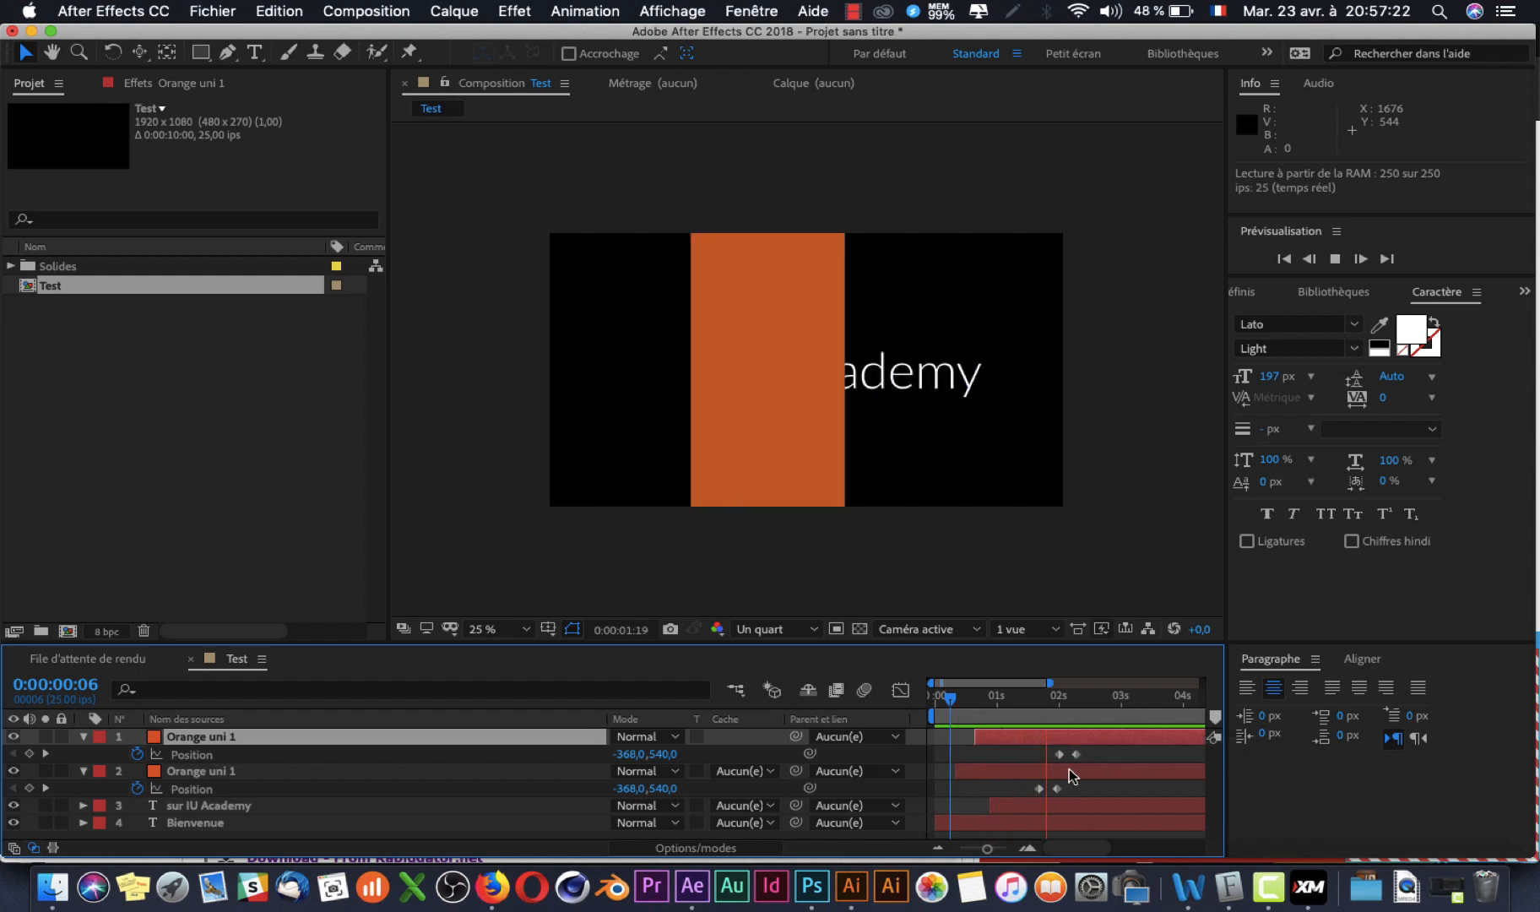
key(space)
drag(969, 705, 762, 712)
key(space)
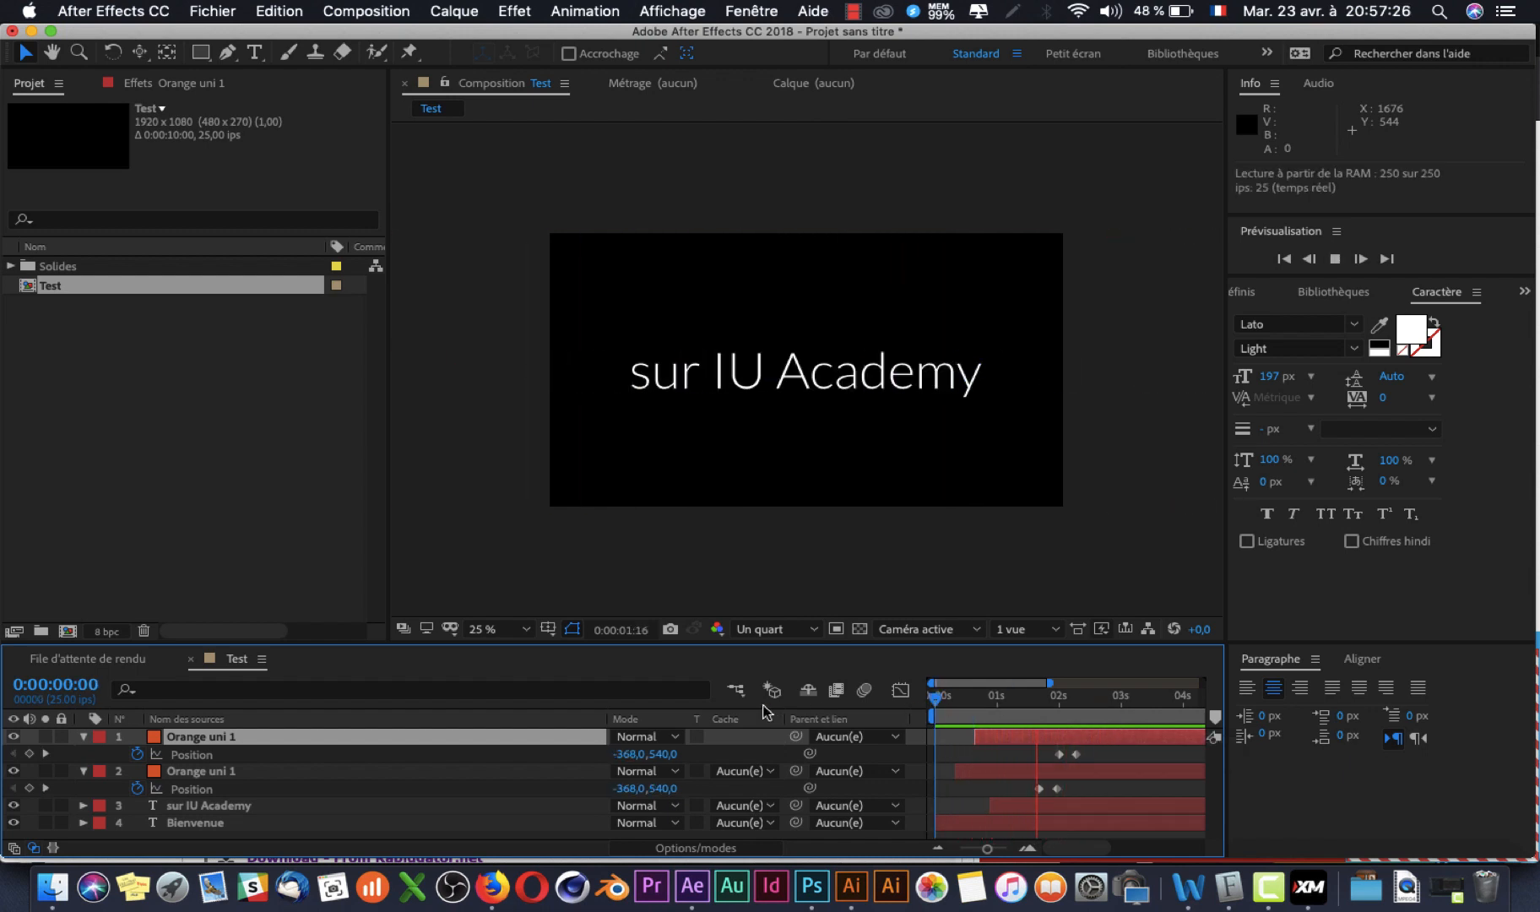
key(space)
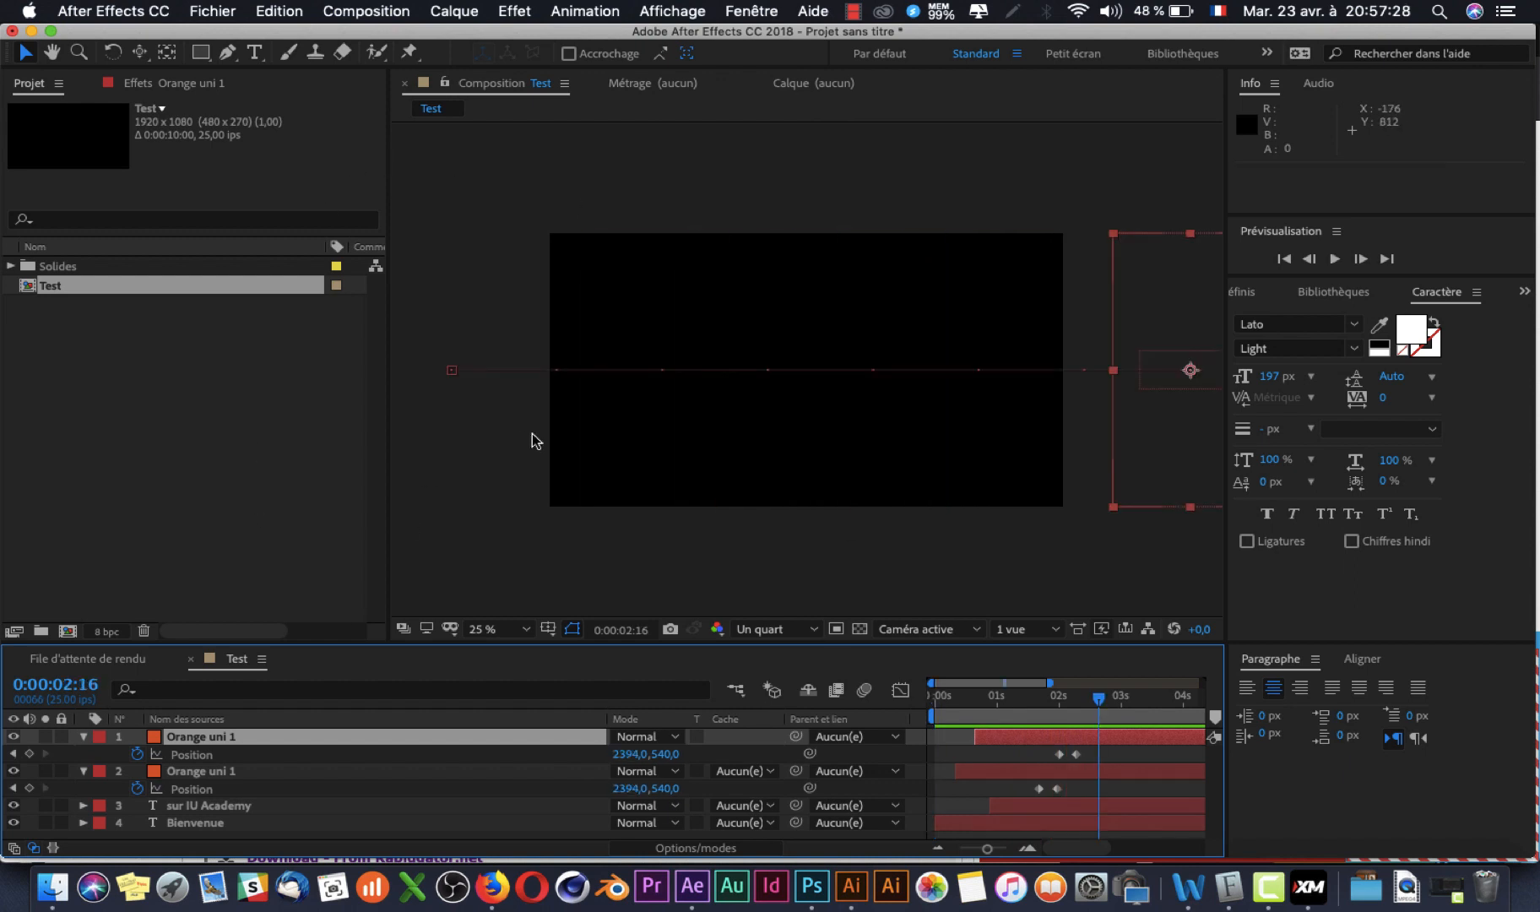
- Add a text layer reading "MERCI ;)" at 0:00:02:16
click(477, 456)
click(254, 52)
click(674, 353)
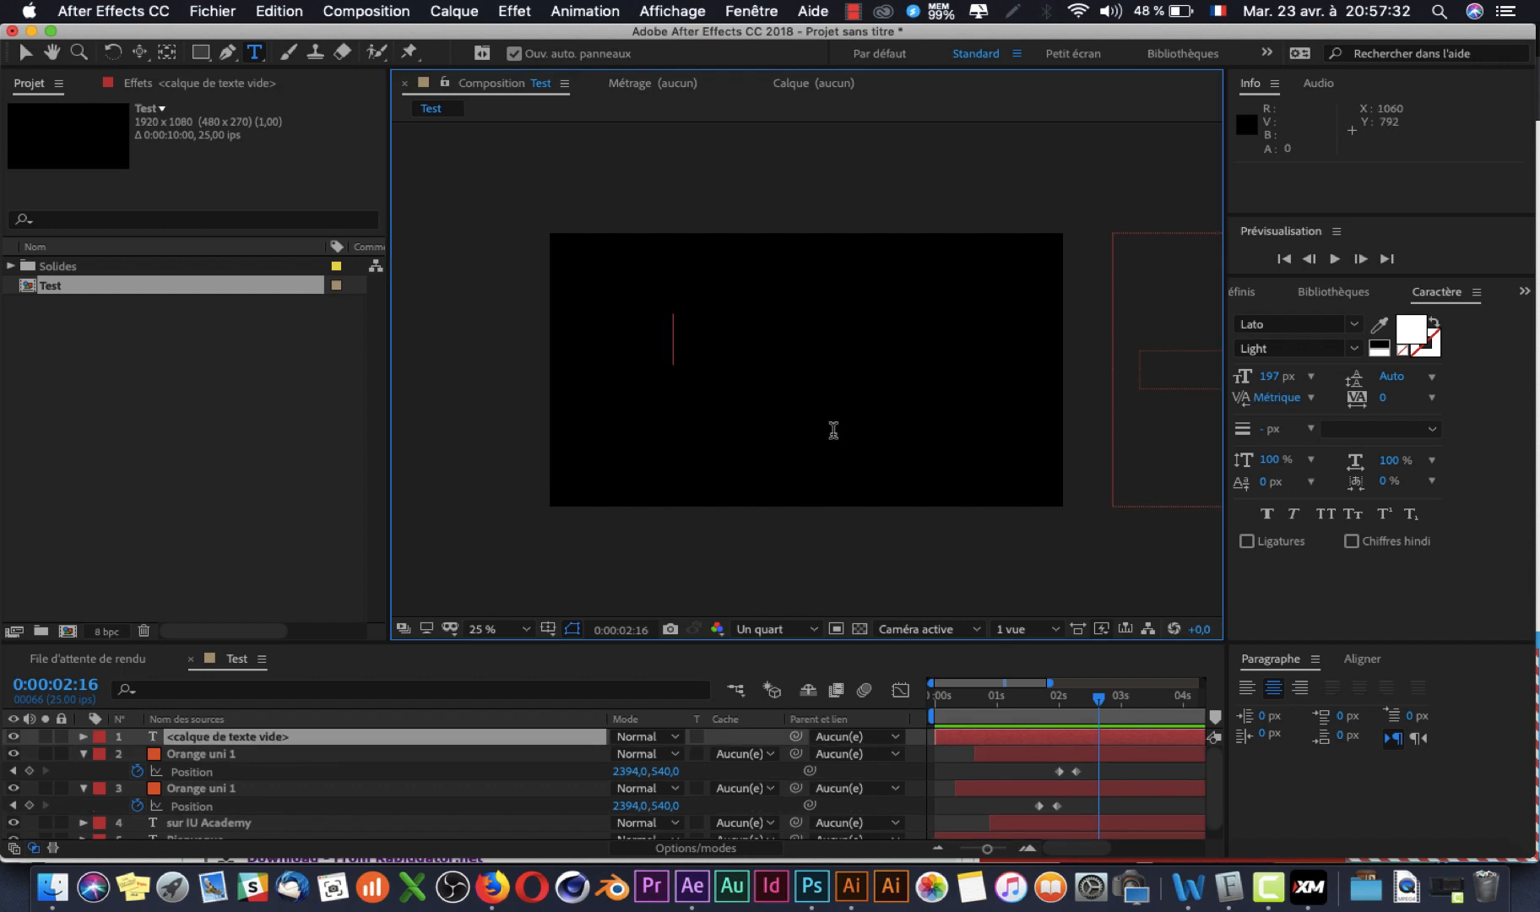
text(MERCI ;))
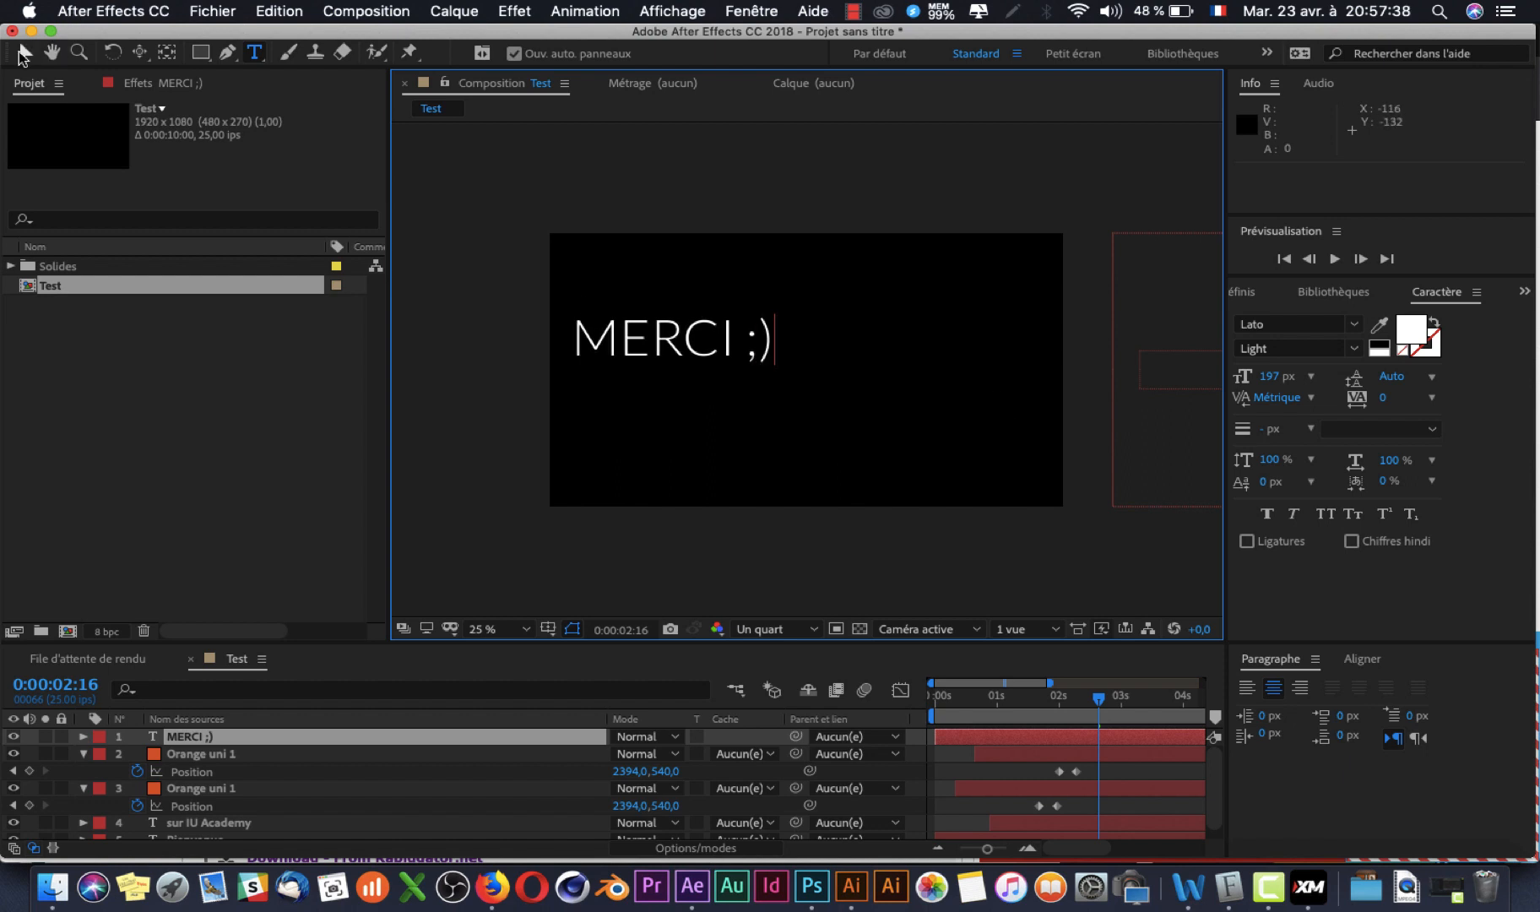
click(22, 54)
- Center the "MERCI ;)" text horizontally and vertically in the composition
click(1357, 660)
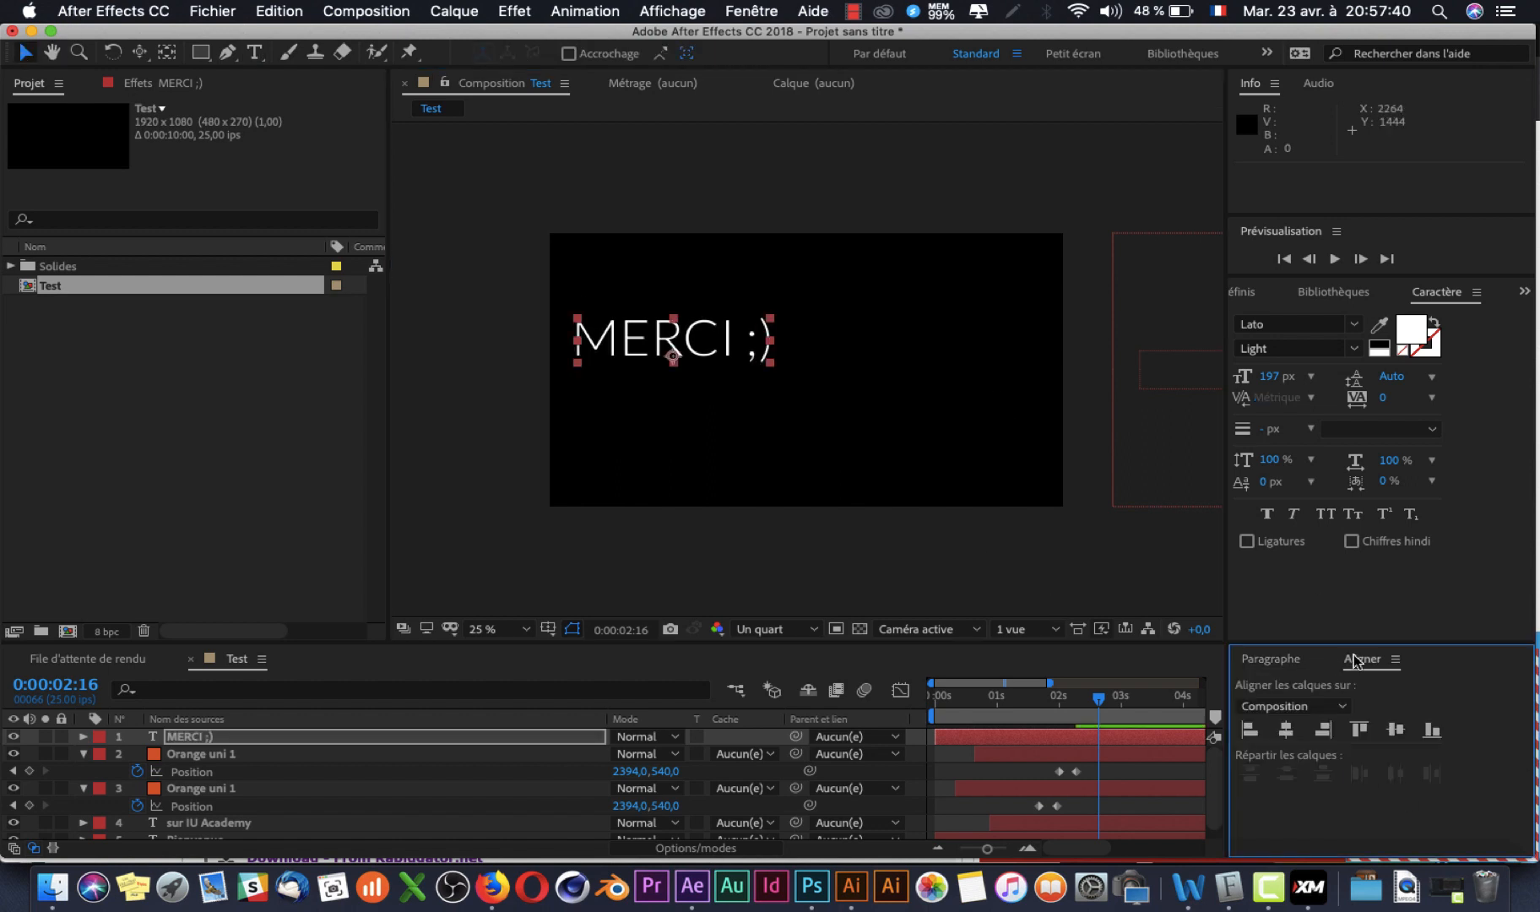
click(1288, 730)
click(1397, 733)
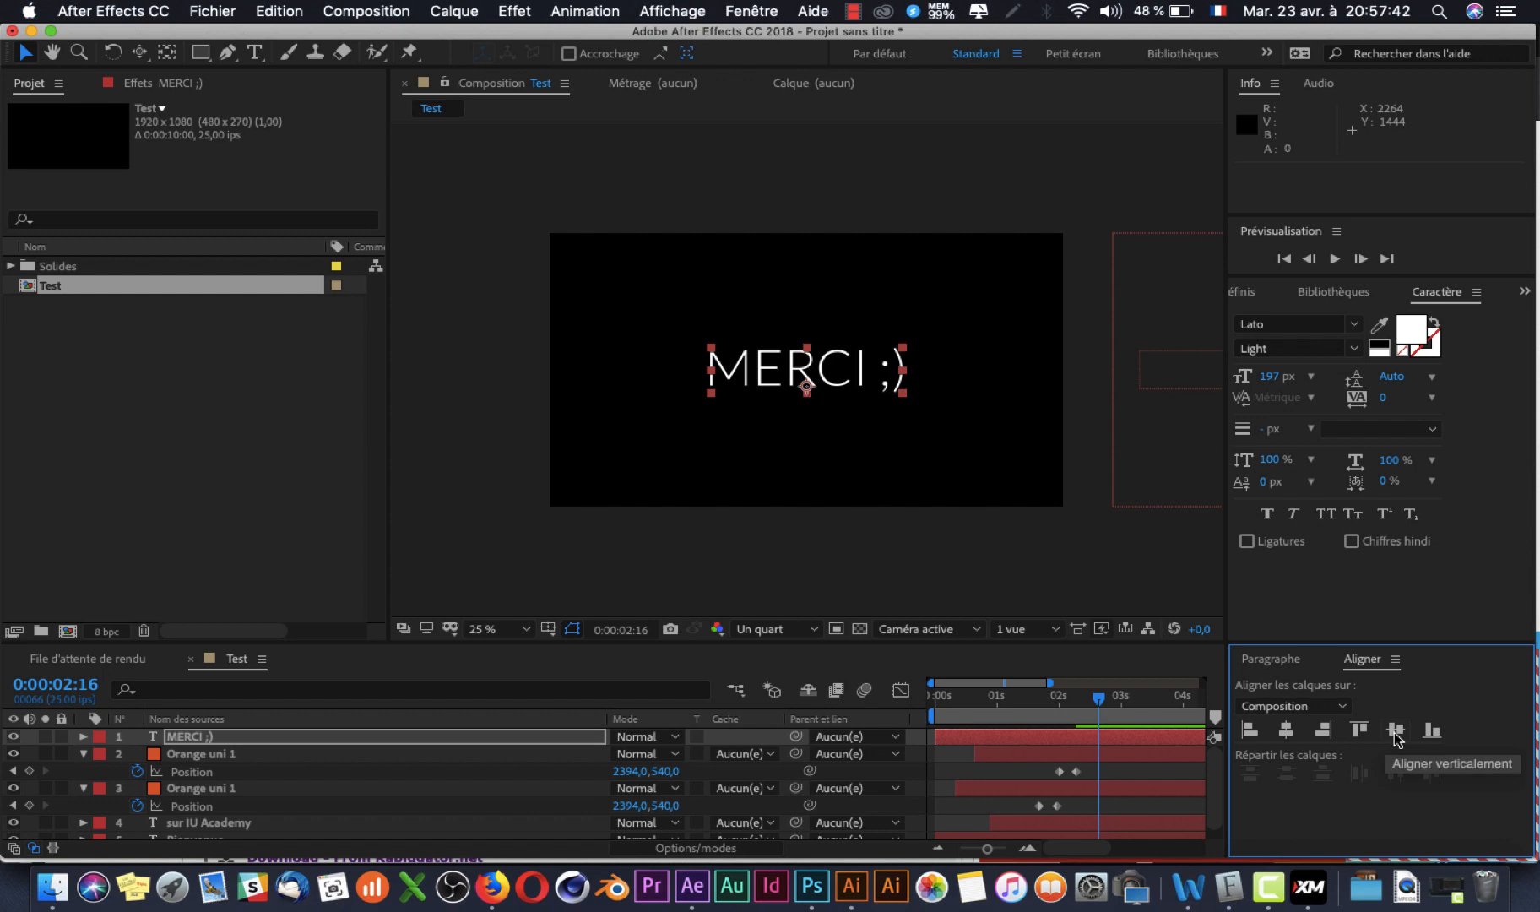
click(936, 571)
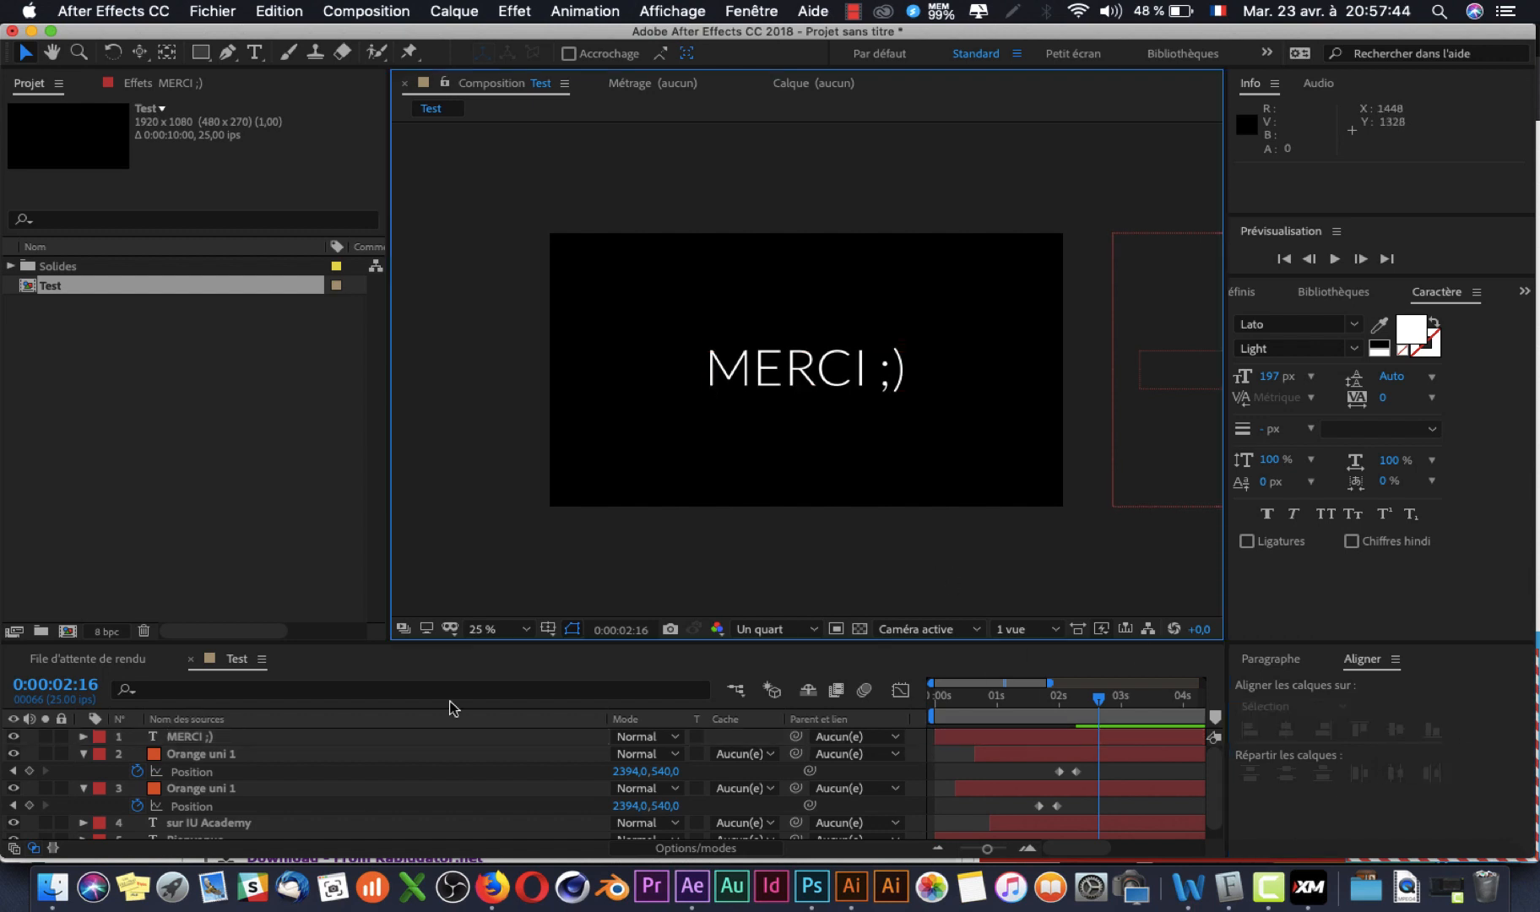
- Trim the start of the "MERCI ;)" layer to 0:00:02:07 and preview its appearance after the second orange pass
drag(1008, 702, 1037, 736)
drag(935, 737, 1080, 743)
drag(956, 704, 1061, 719)
key(space)
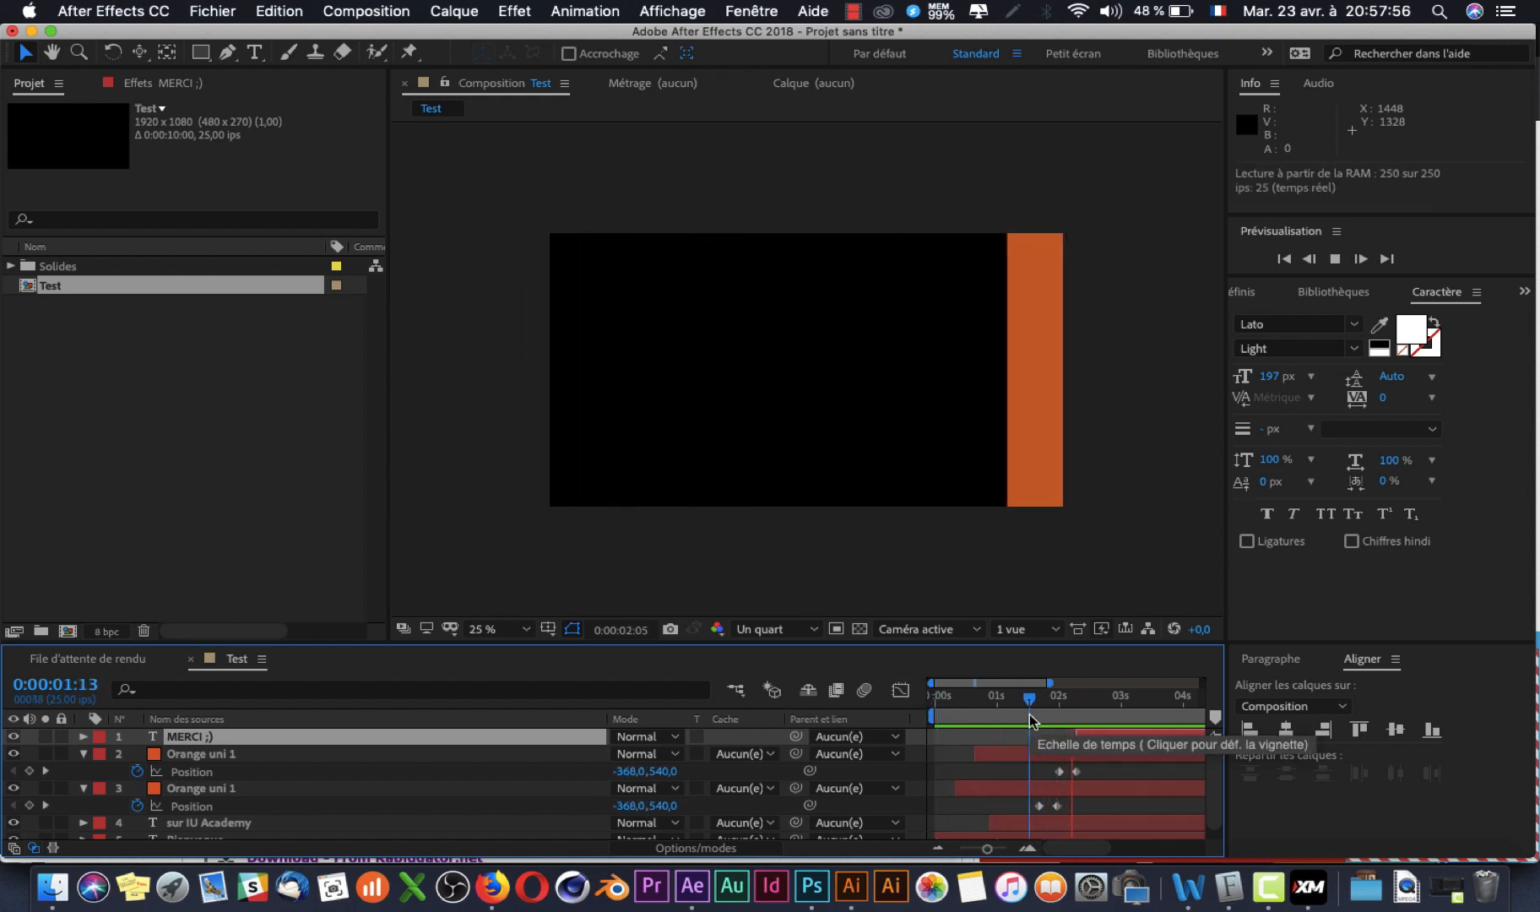
click(923, 703)
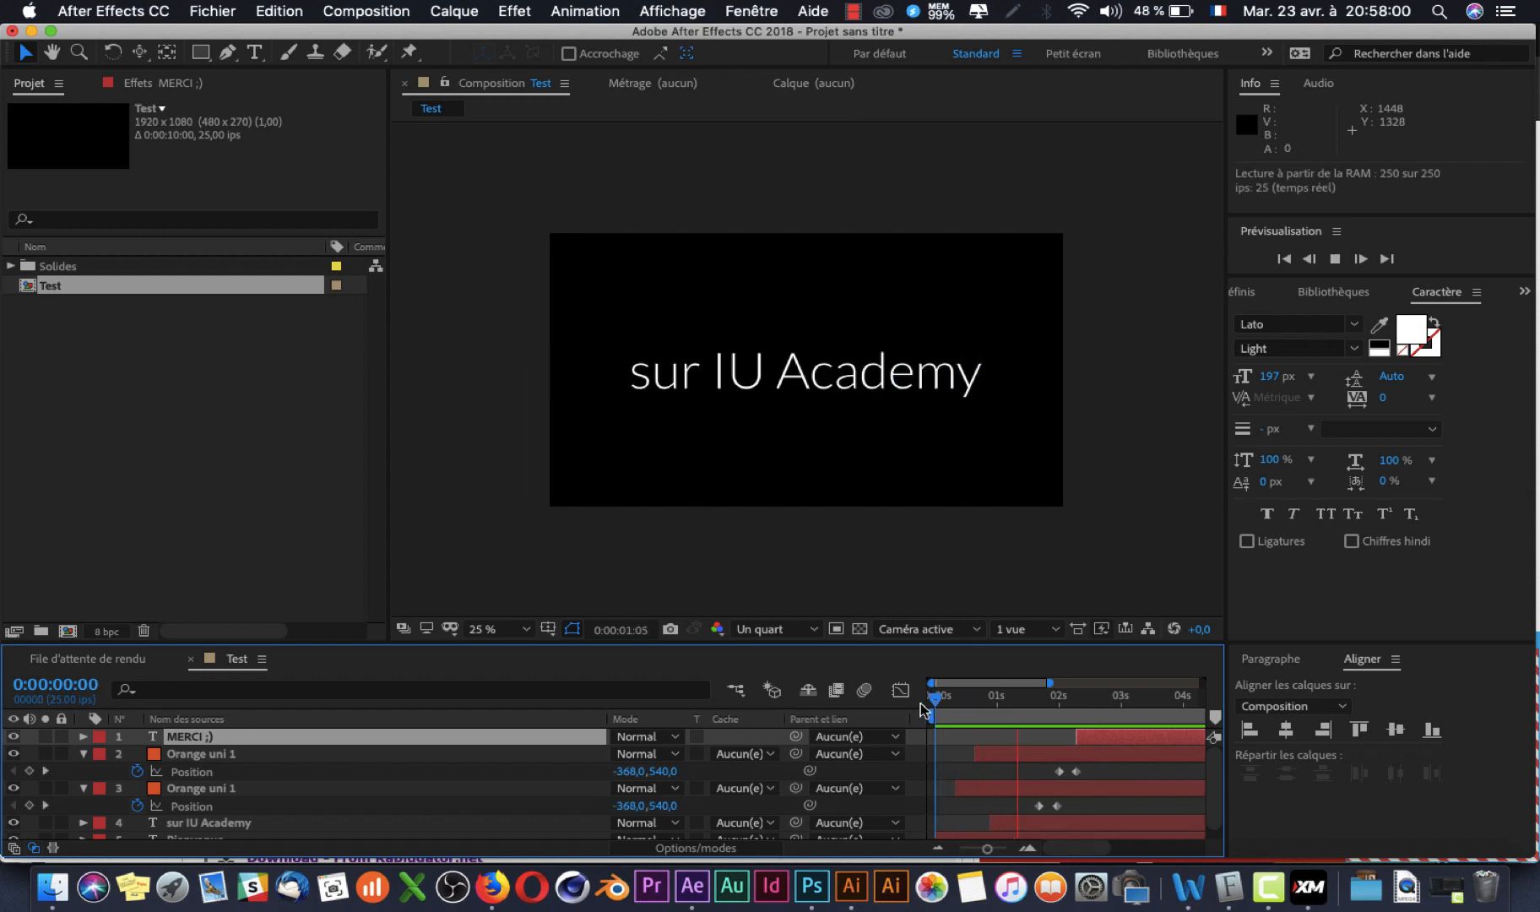
key(space)
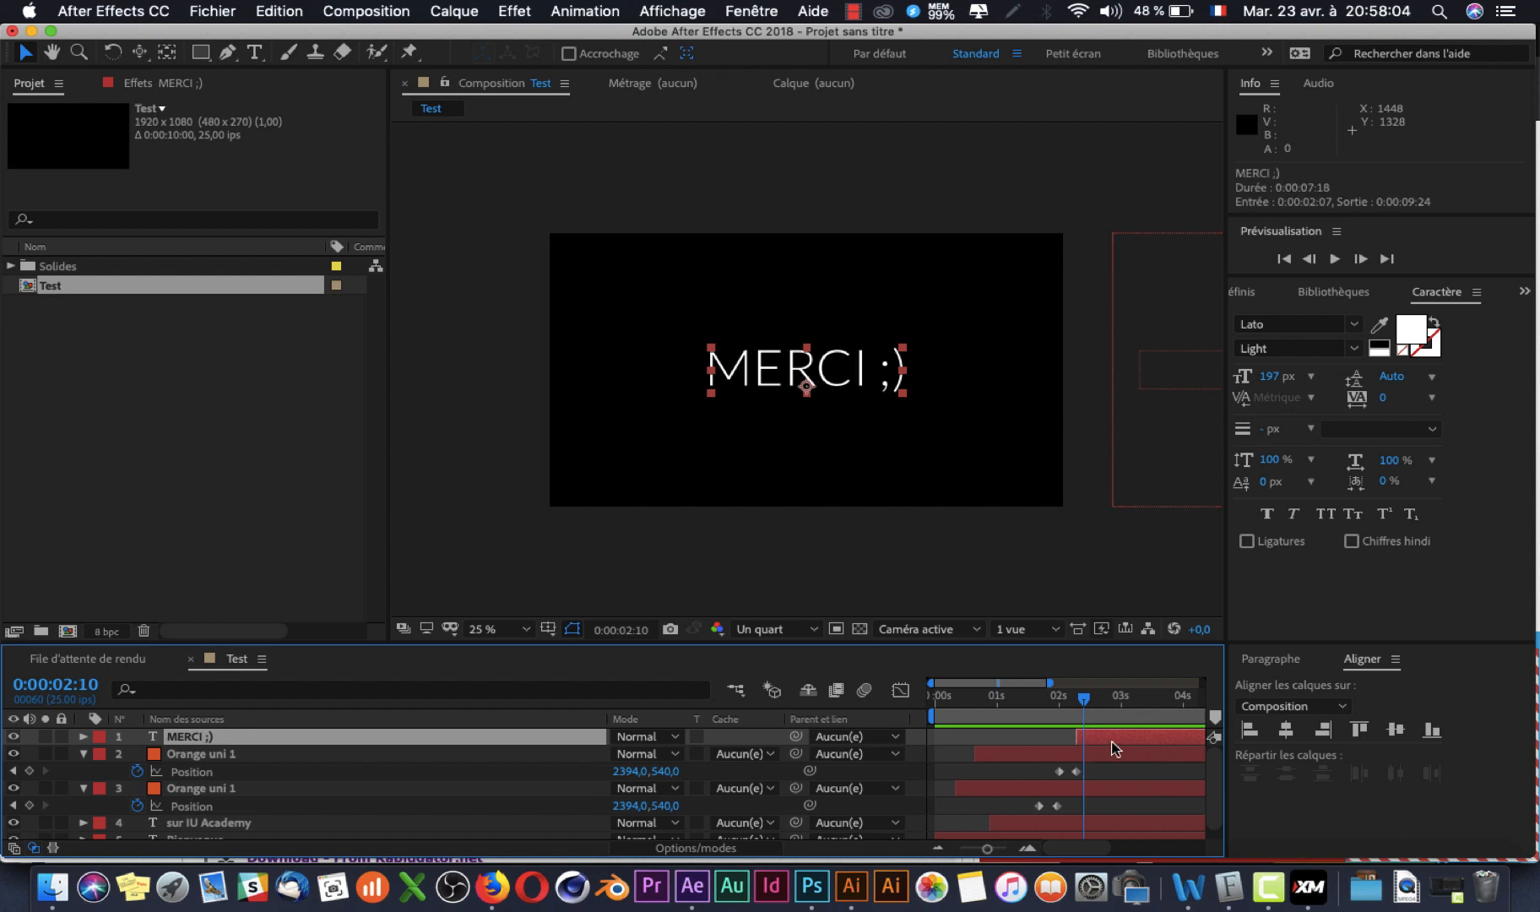
- Fade in "MERCI ;)" with Opacity (Opacité) keyframes of 0% at 0:00:02:05 and 100% at 0:00:02:10, extending the layer's start to 0:00:02:02
key(t)
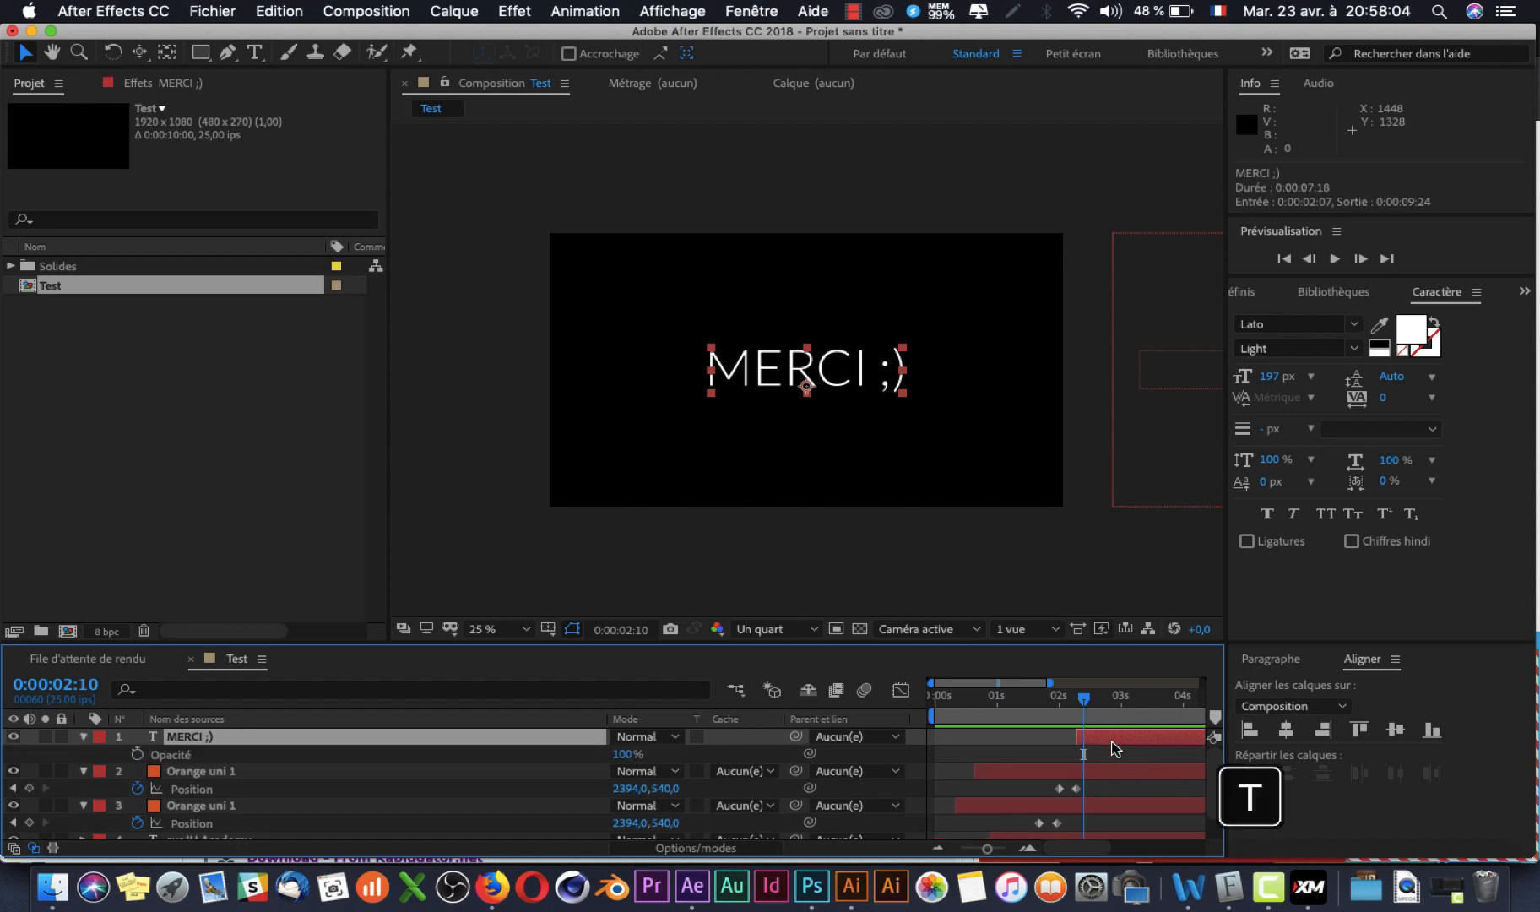
click(138, 753)
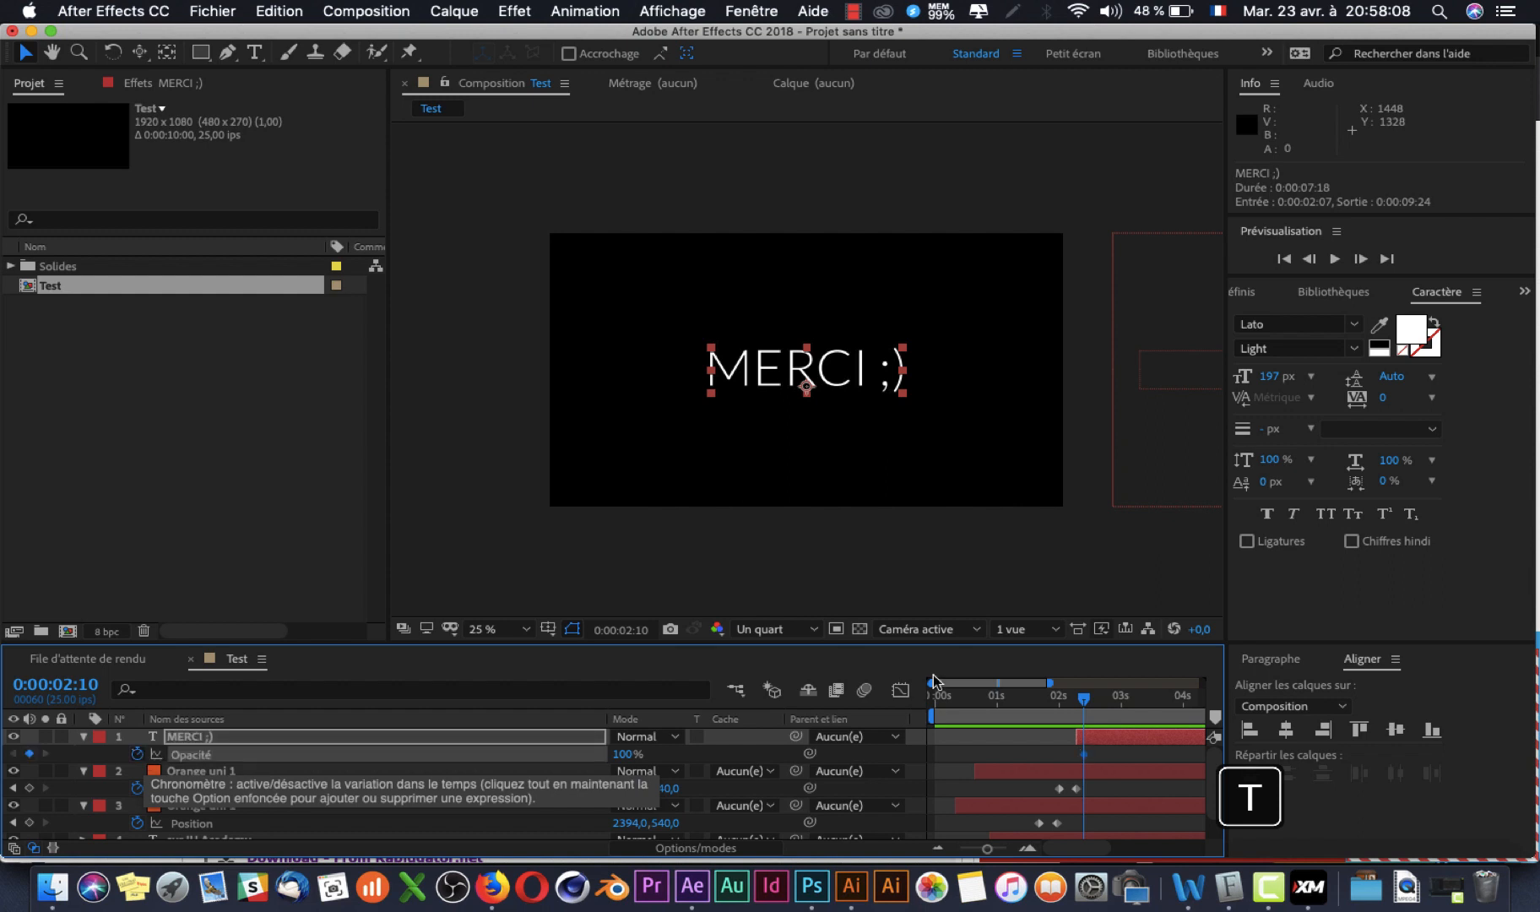
click(1072, 700)
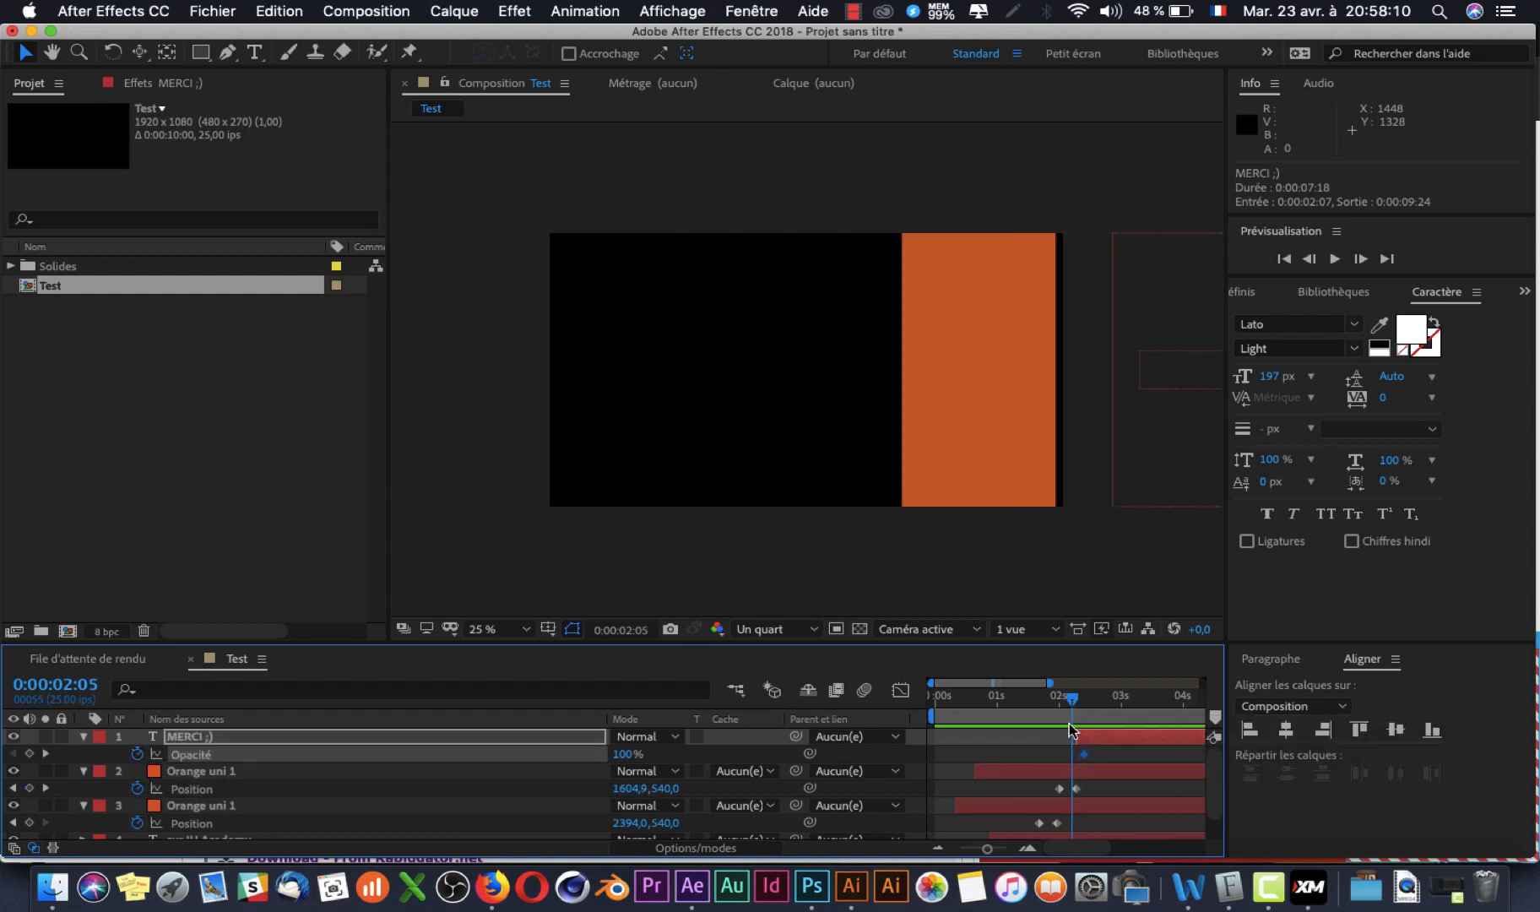
drag(1072, 741, 1062, 742)
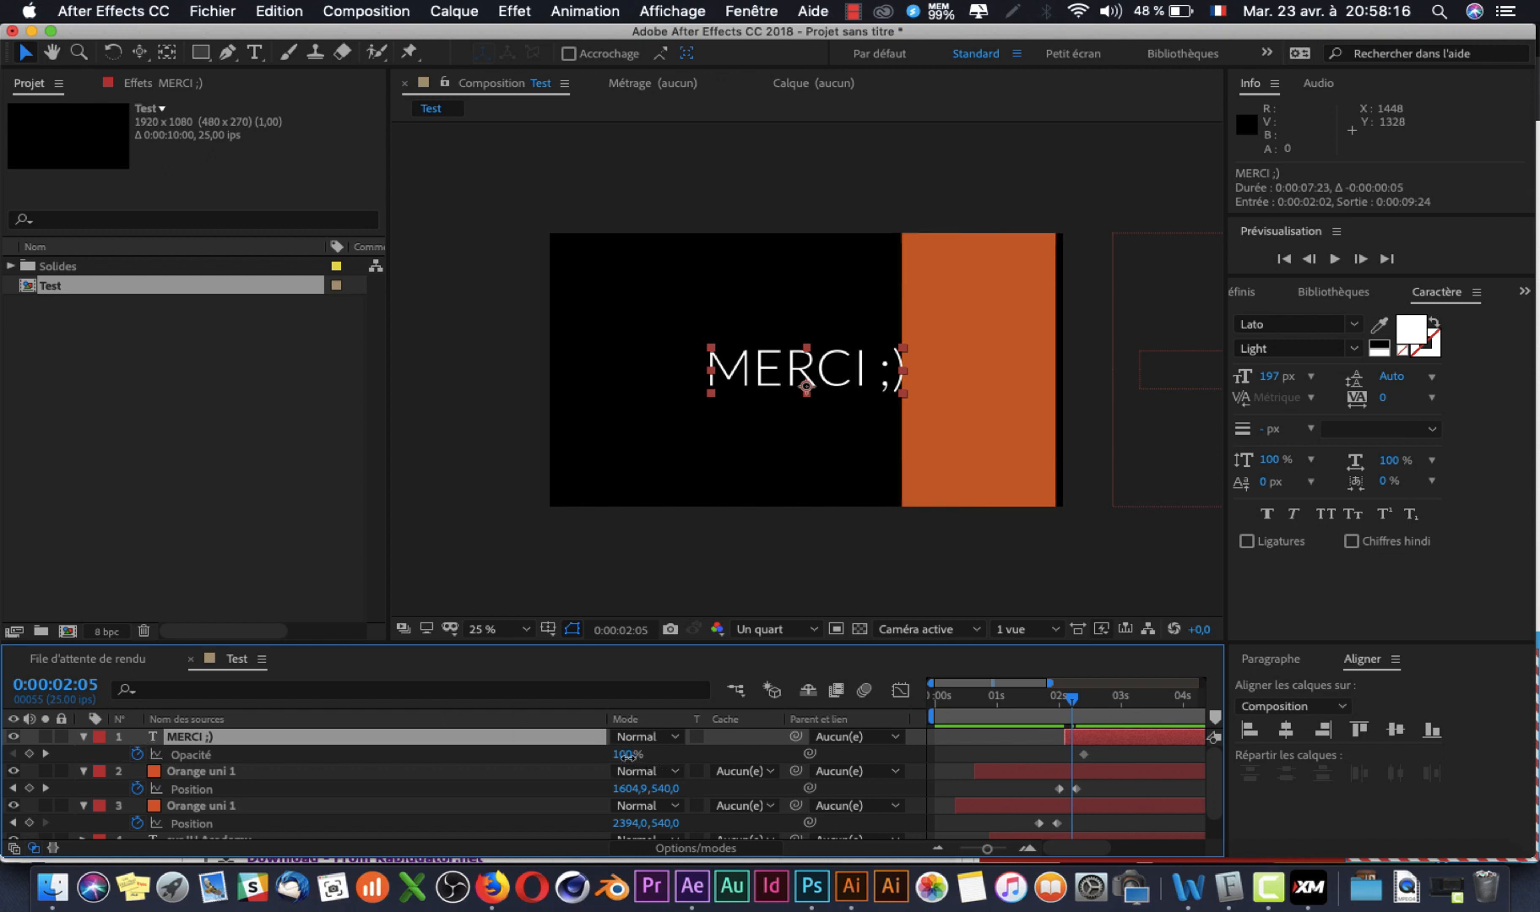
drag(627, 754, 213, 787)
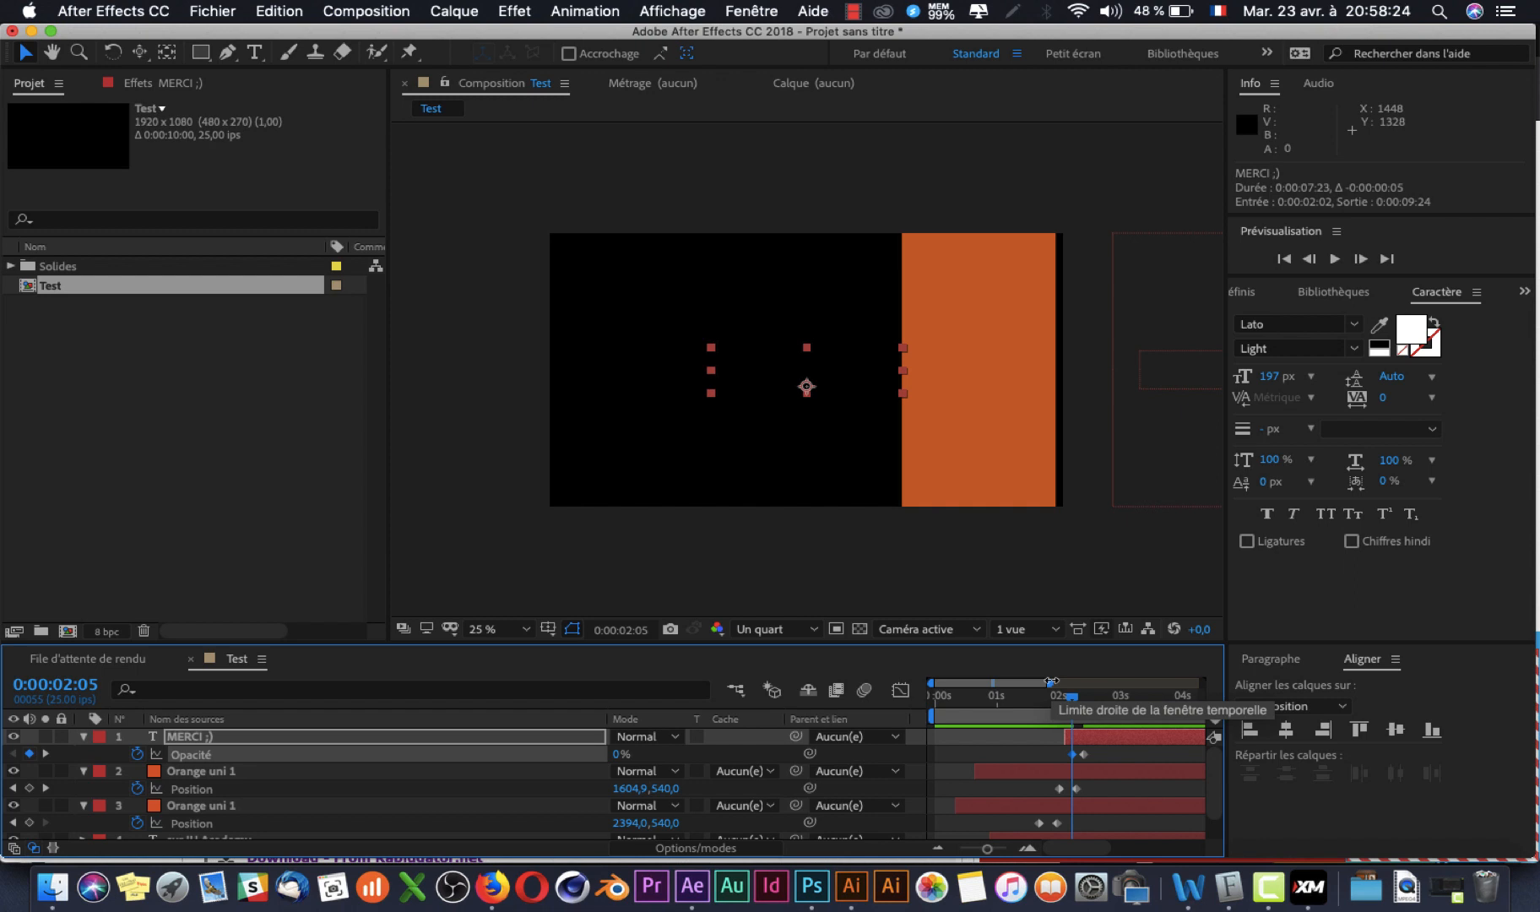
- Play the whole animation from the start to check the transitions and the "MERCI ;)" fade-in
key(space)
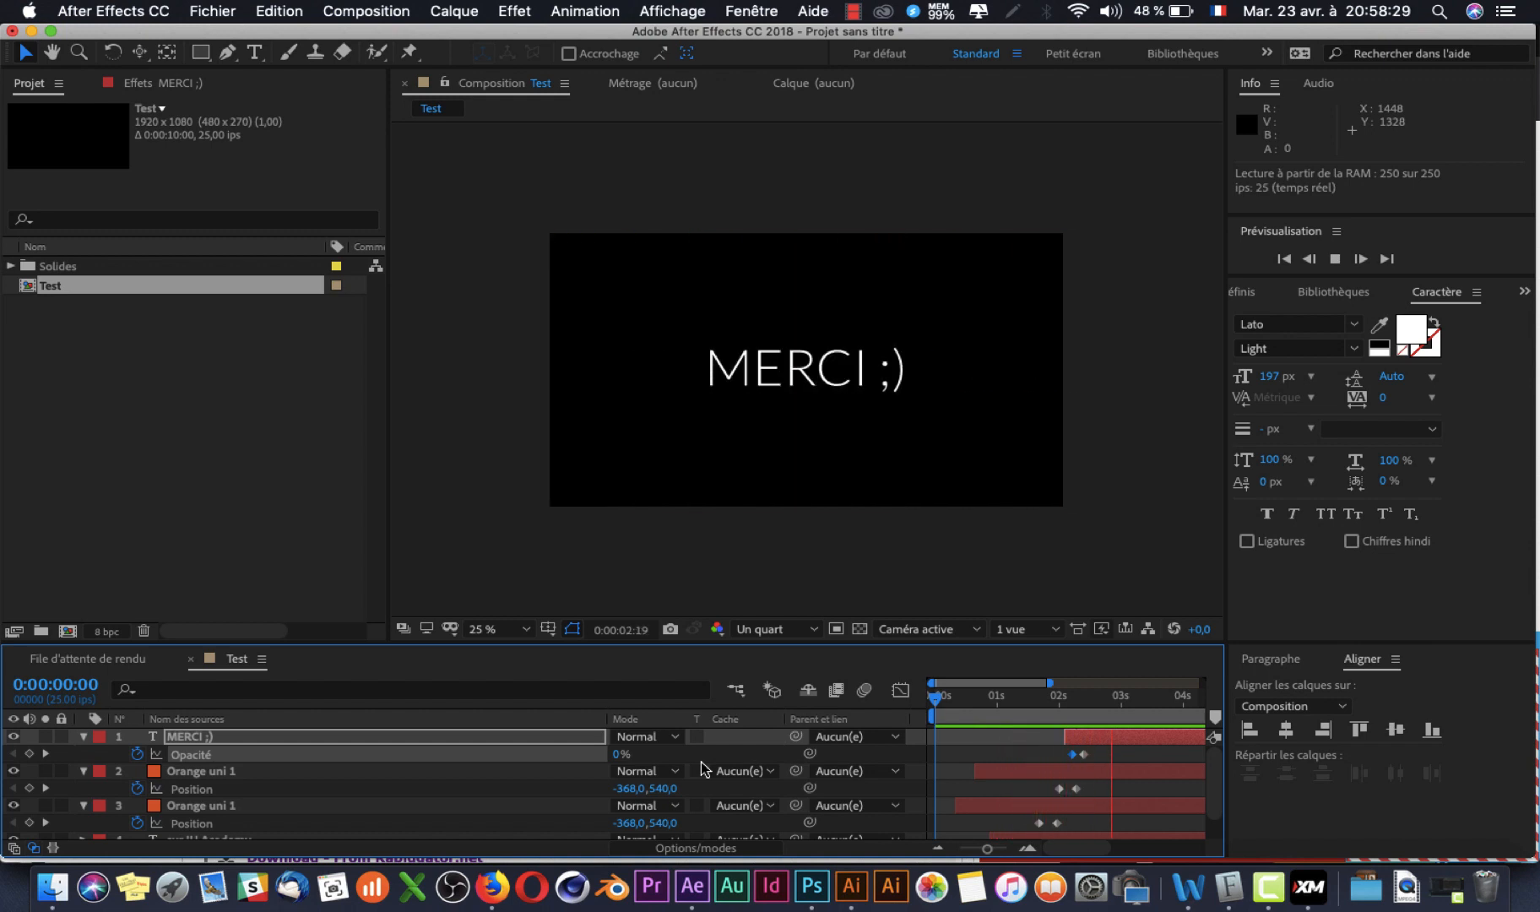
key(space)
drag(1051, 685, 1202, 683)
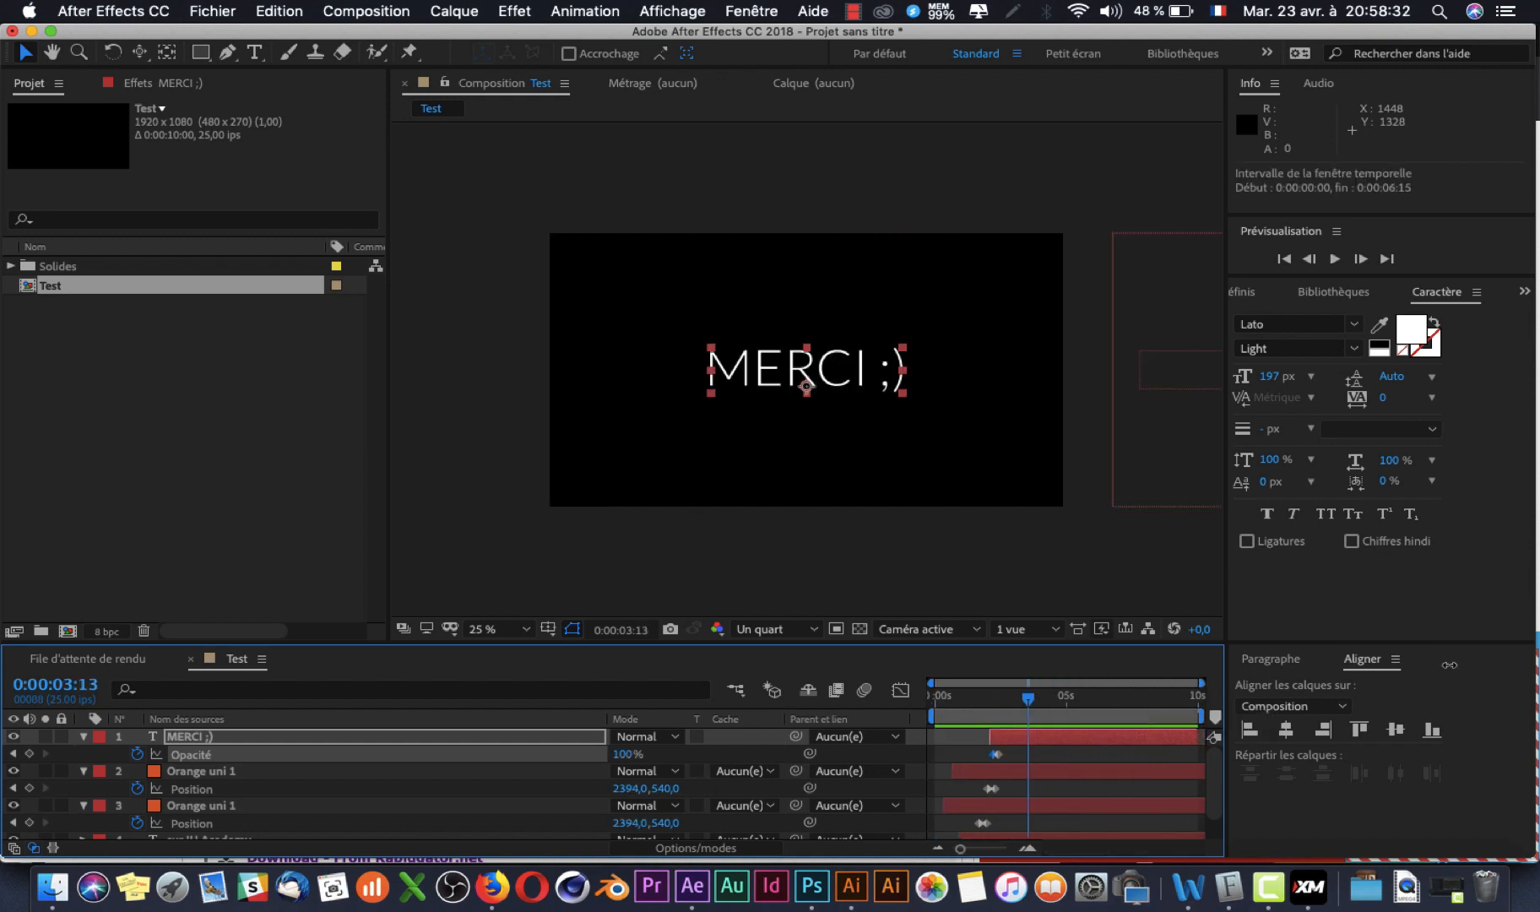
key(space)
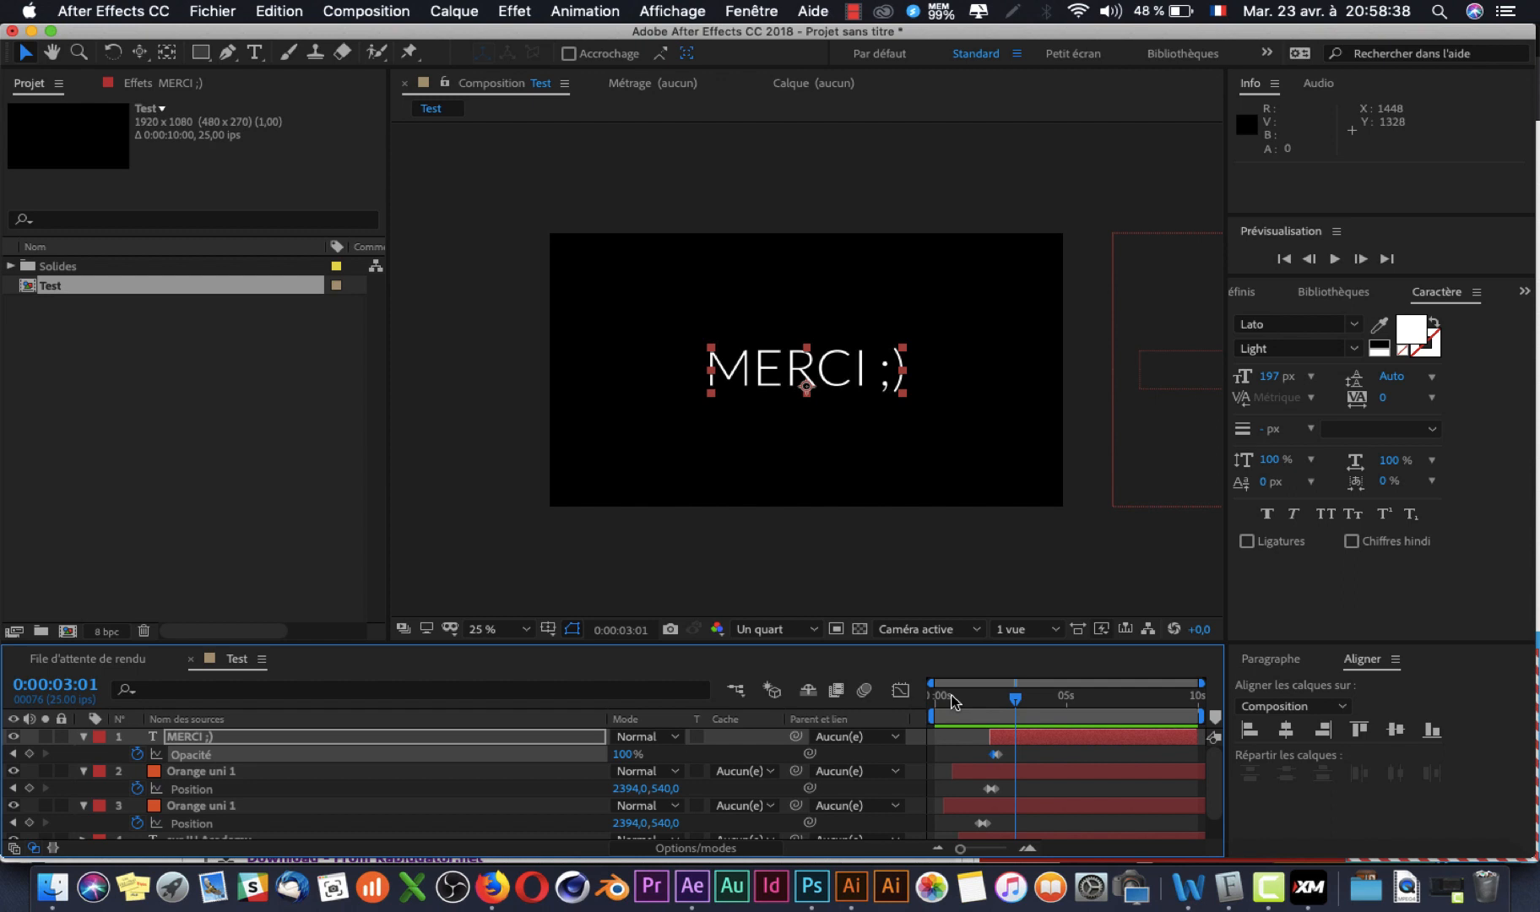
key(space)
key(space)
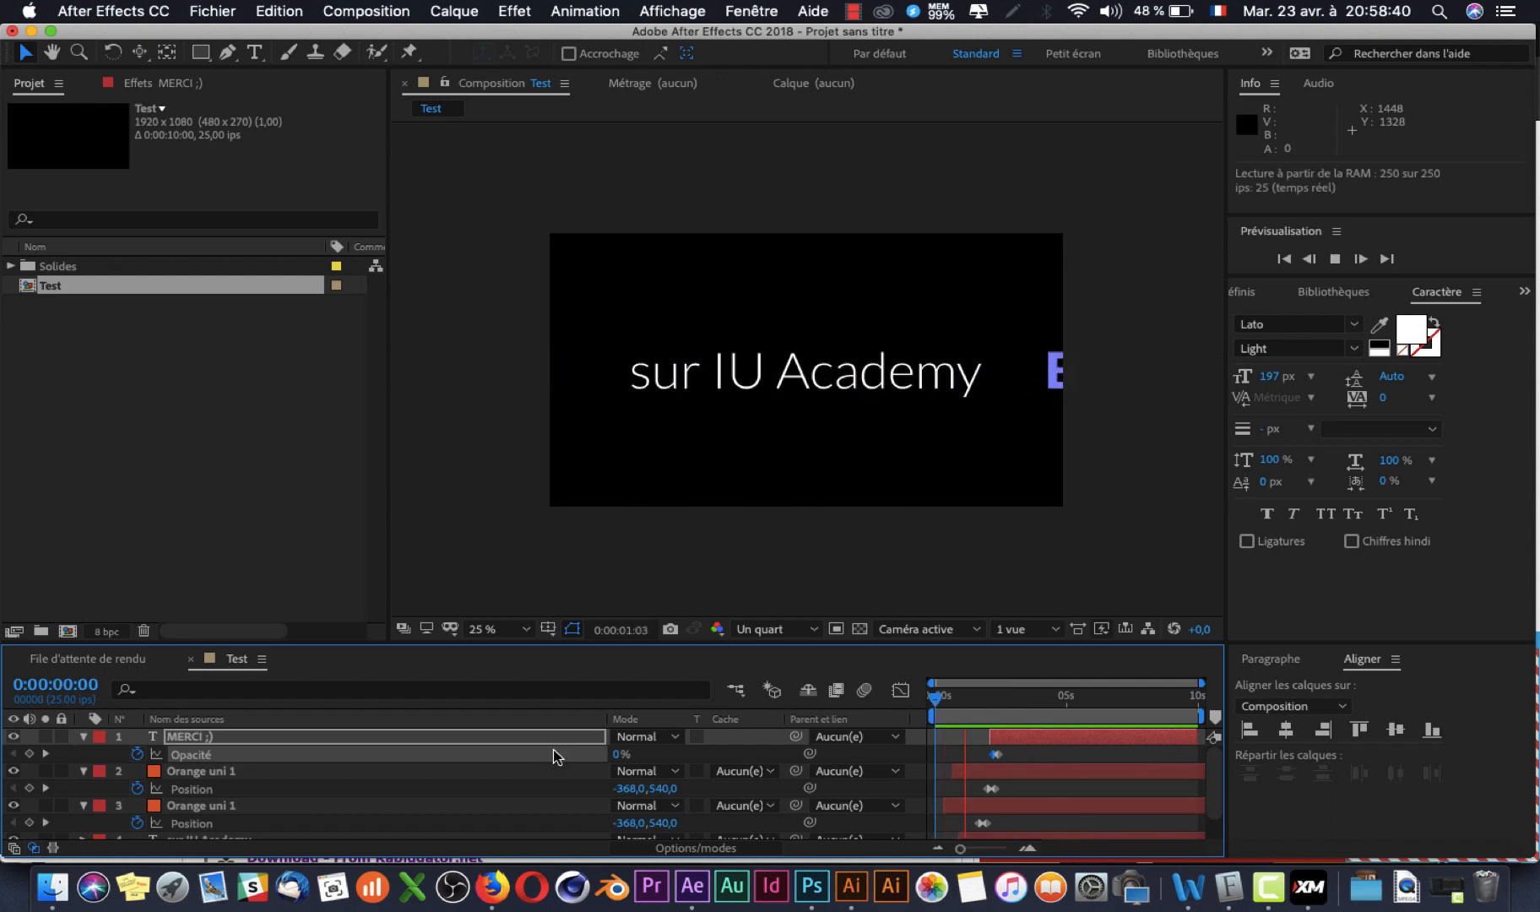
key(space)
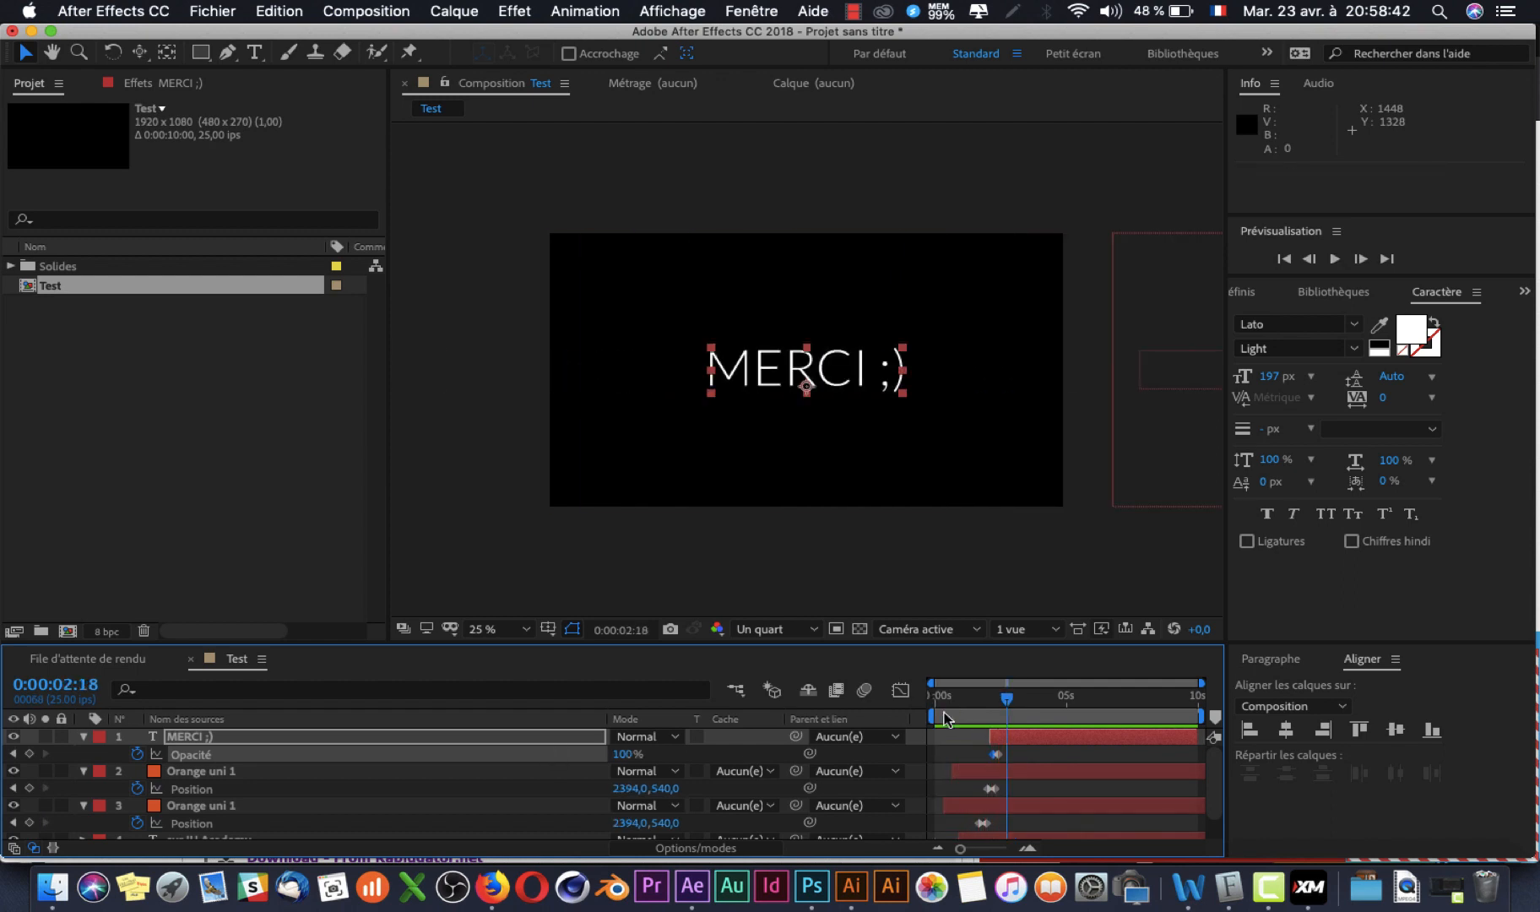
key(space)
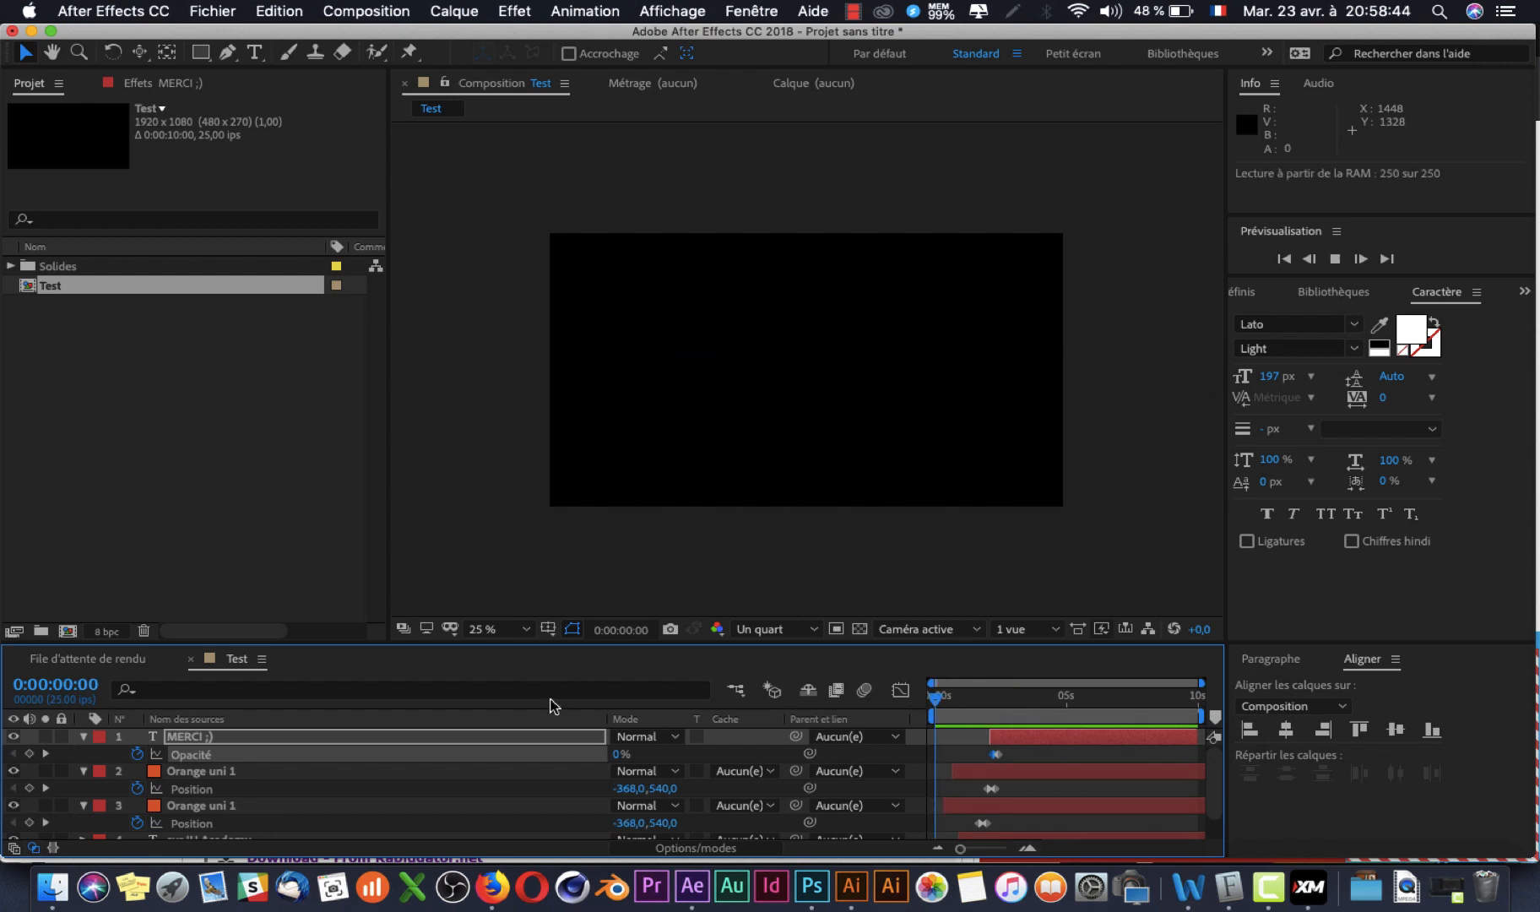
key(space)
drag(952, 703, 933, 703)
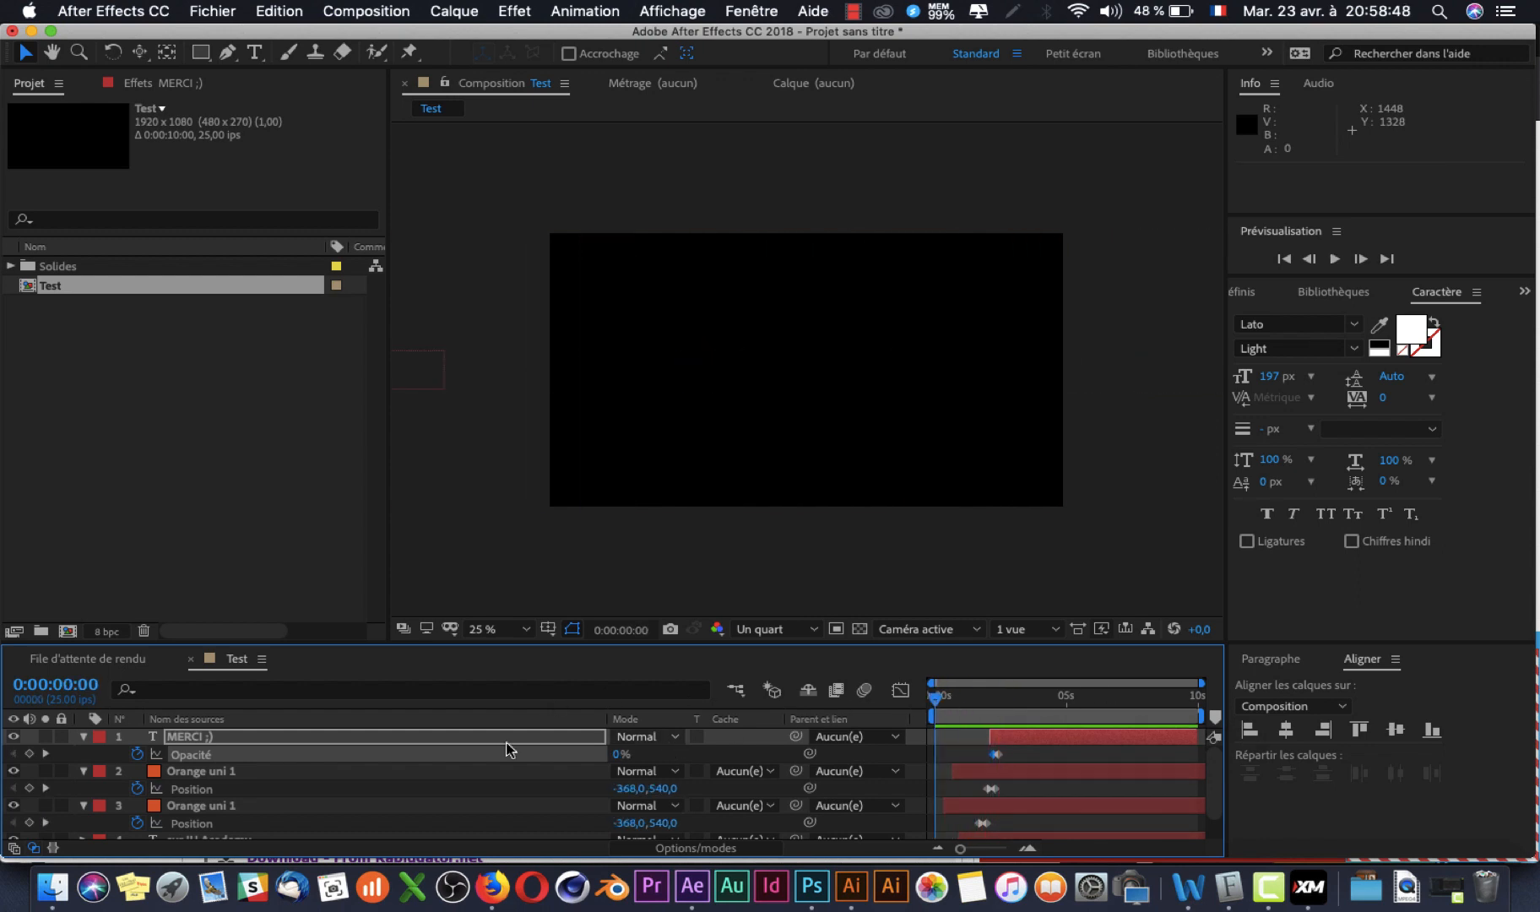
- Collapse the properties of the "MERCI ;)" layer and both orange solid layers in the timeline
click(83, 737)
click(83, 753)
click(83, 771)
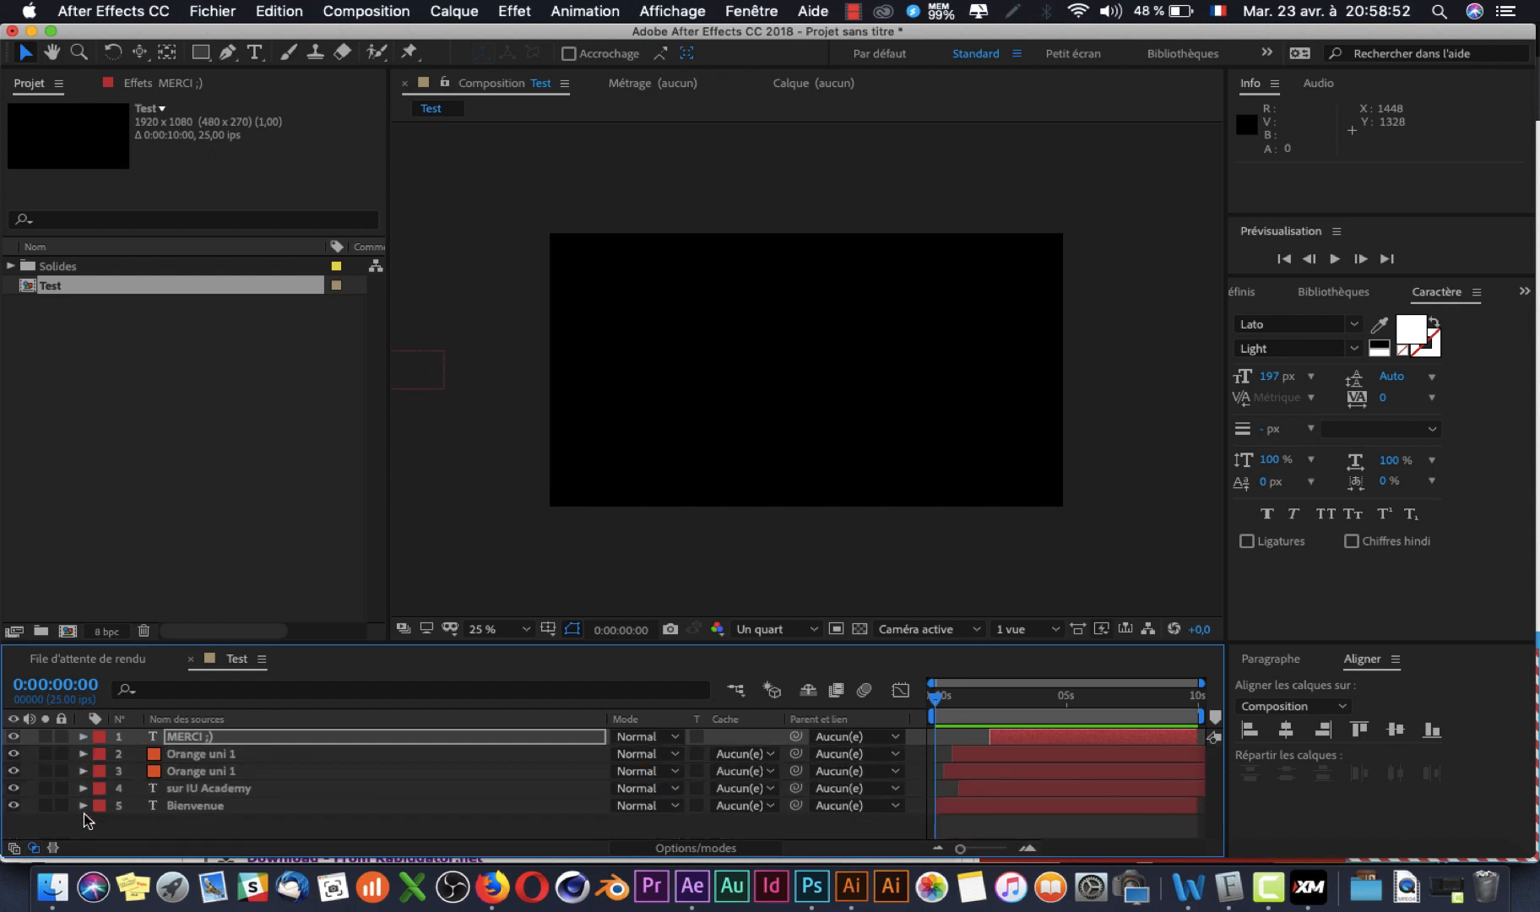
- Enable motion blur for the Test composition, show the layer switches, and turn on motion blur for all five layers
click(866, 691)
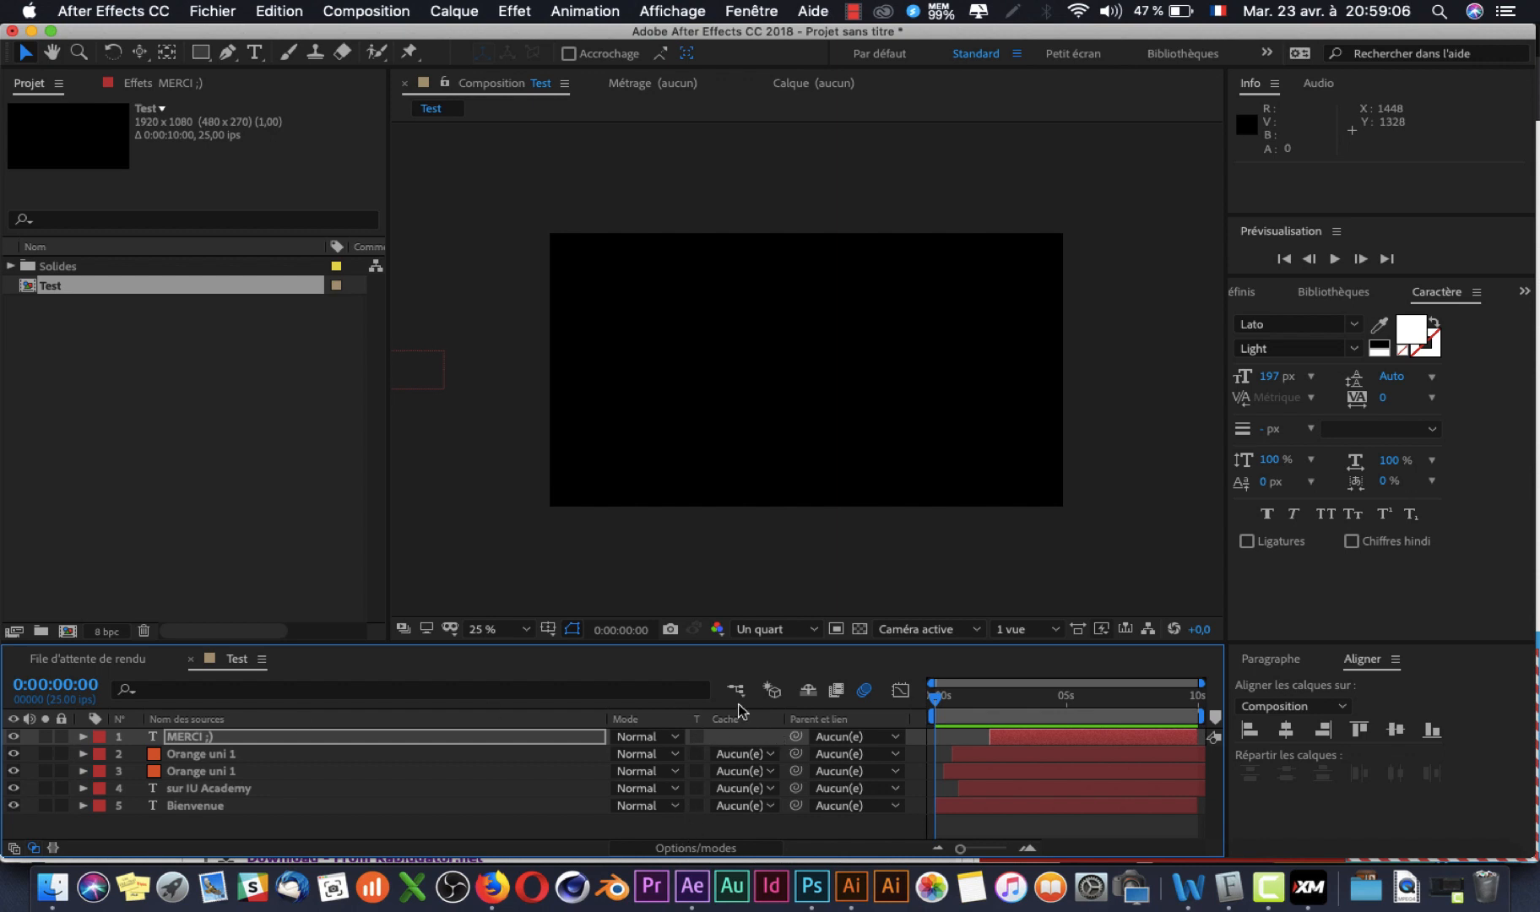
click(14, 848)
click(14, 848)
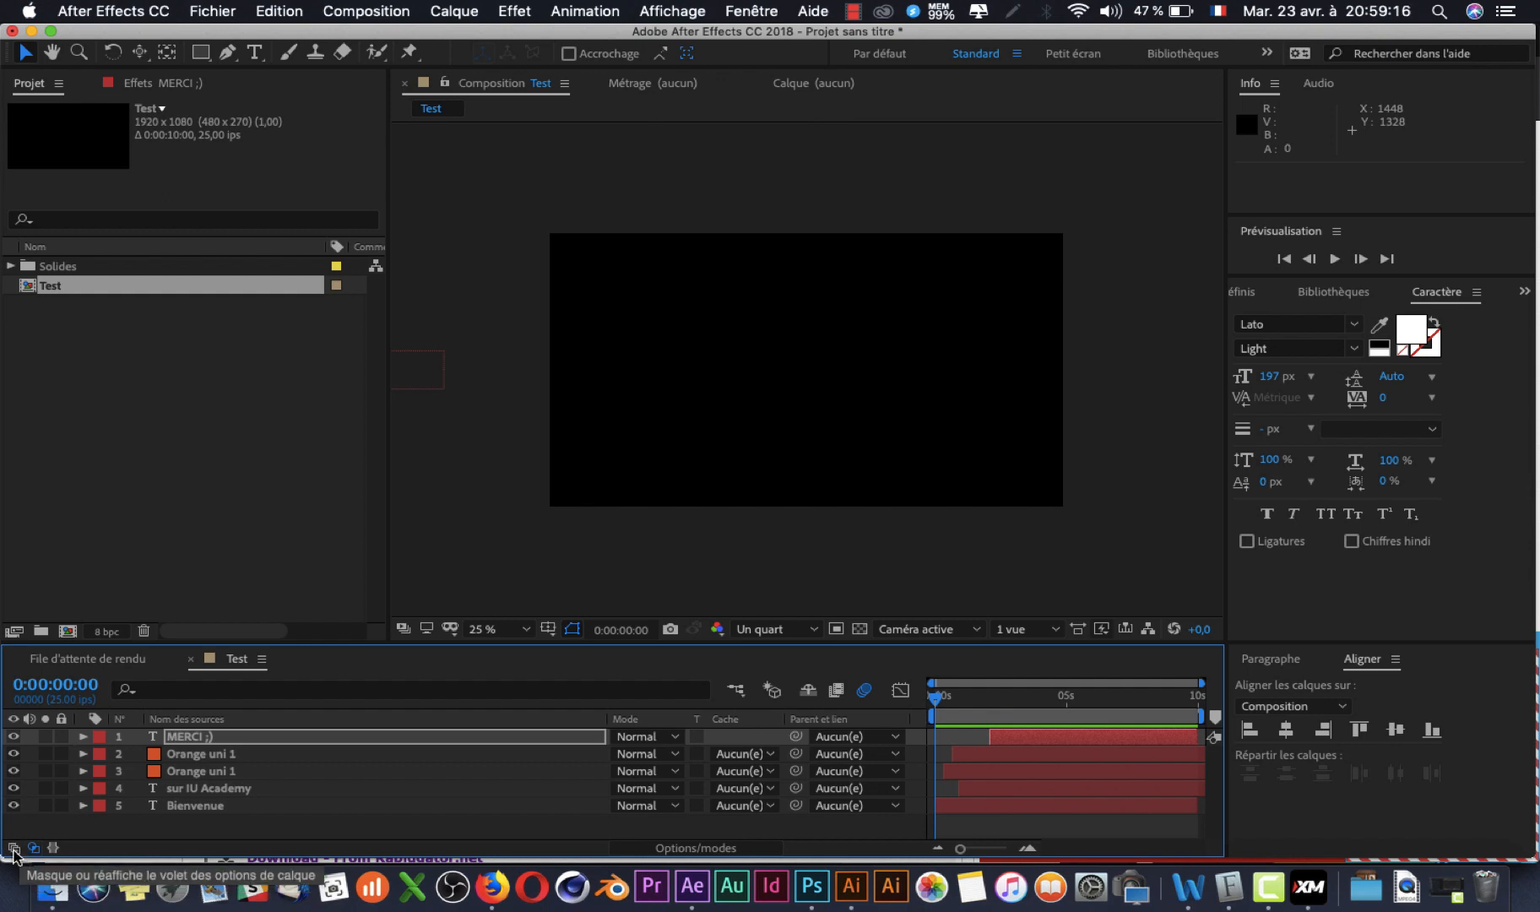
click(13, 848)
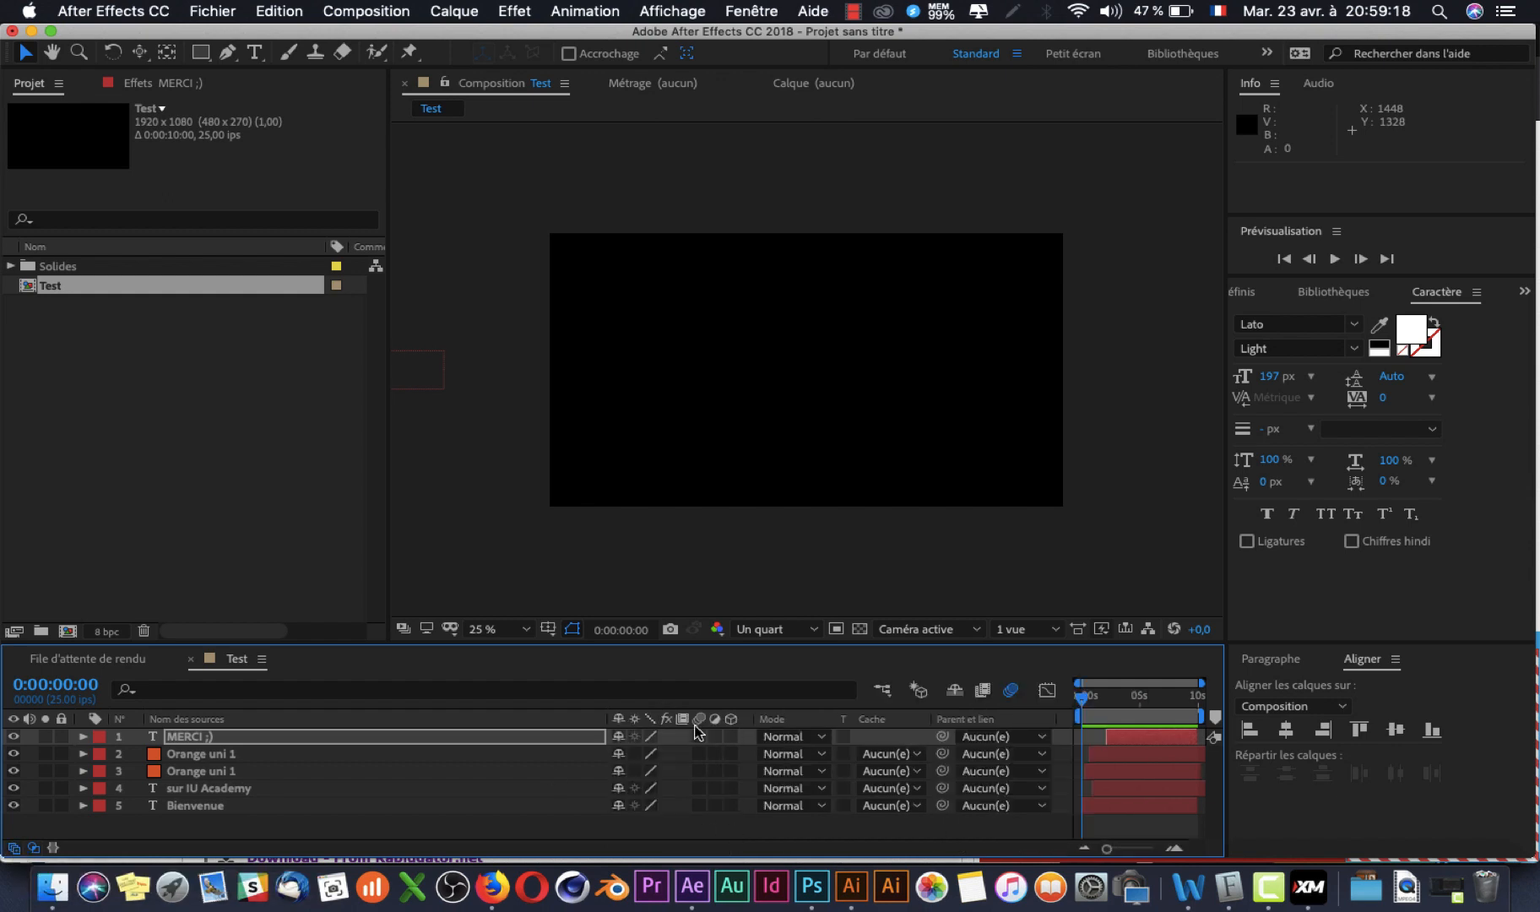
drag(696, 737, 701, 834)
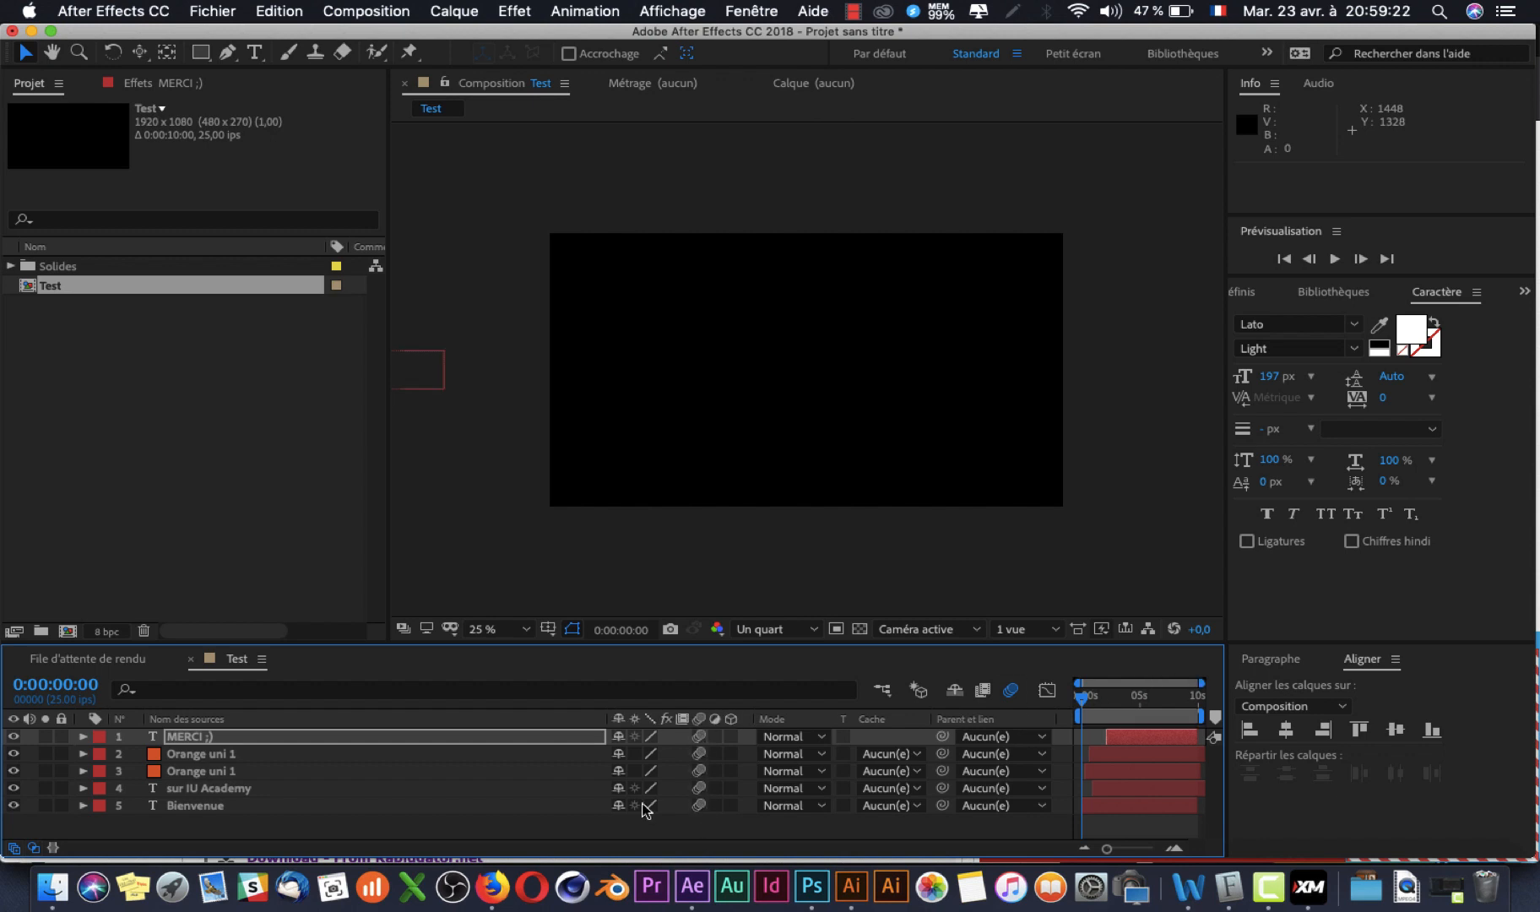
- Hide the layer switches and the transfer mode columns in the timeline to widen the layer bar area
click(14, 847)
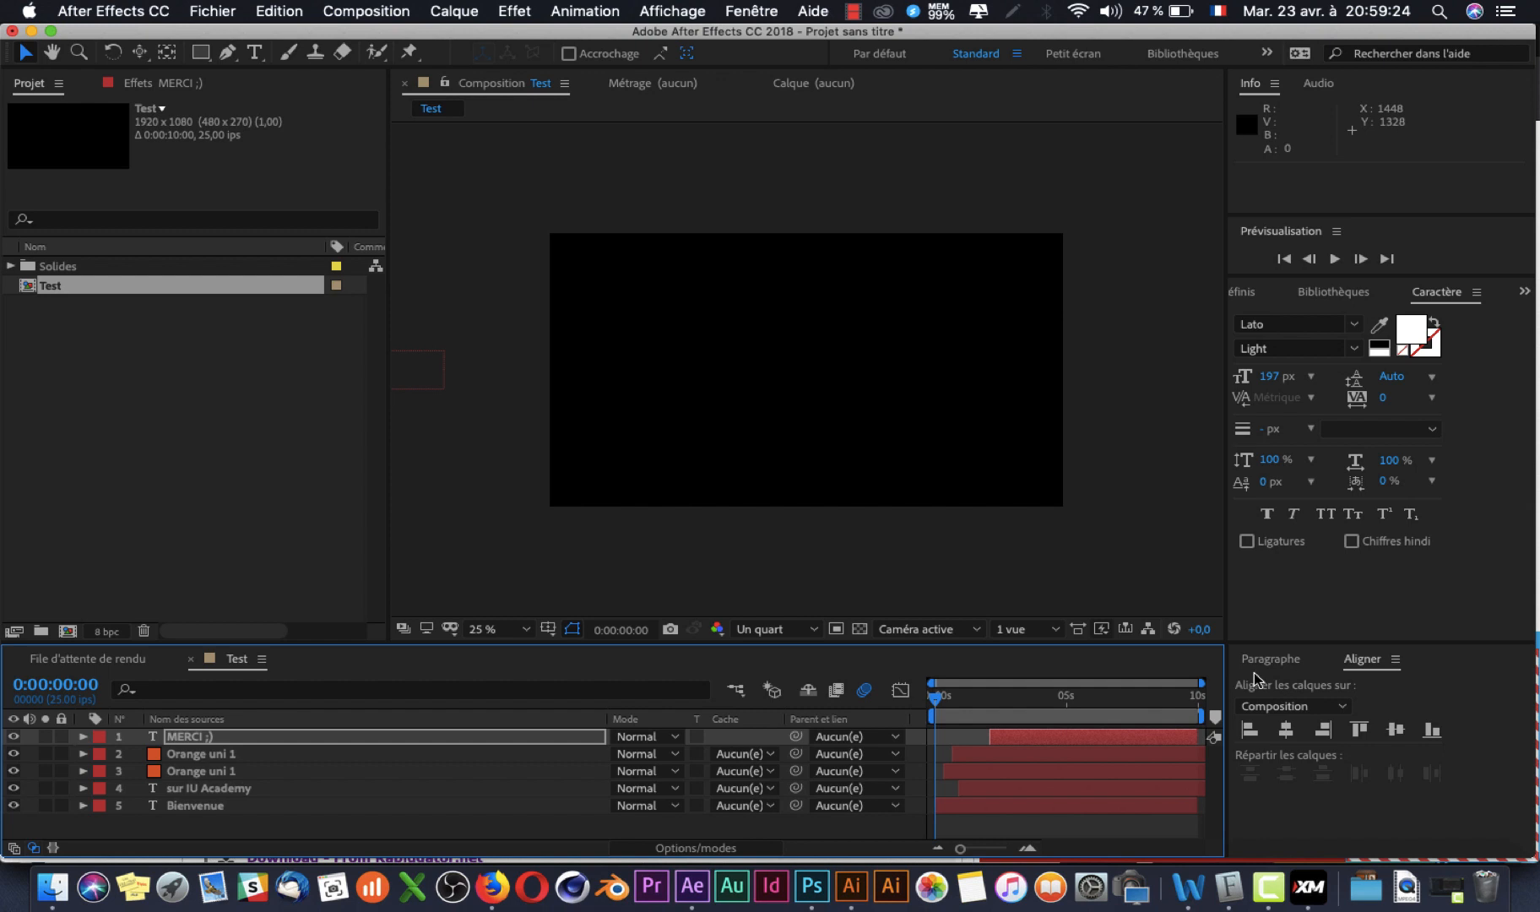
click(35, 855)
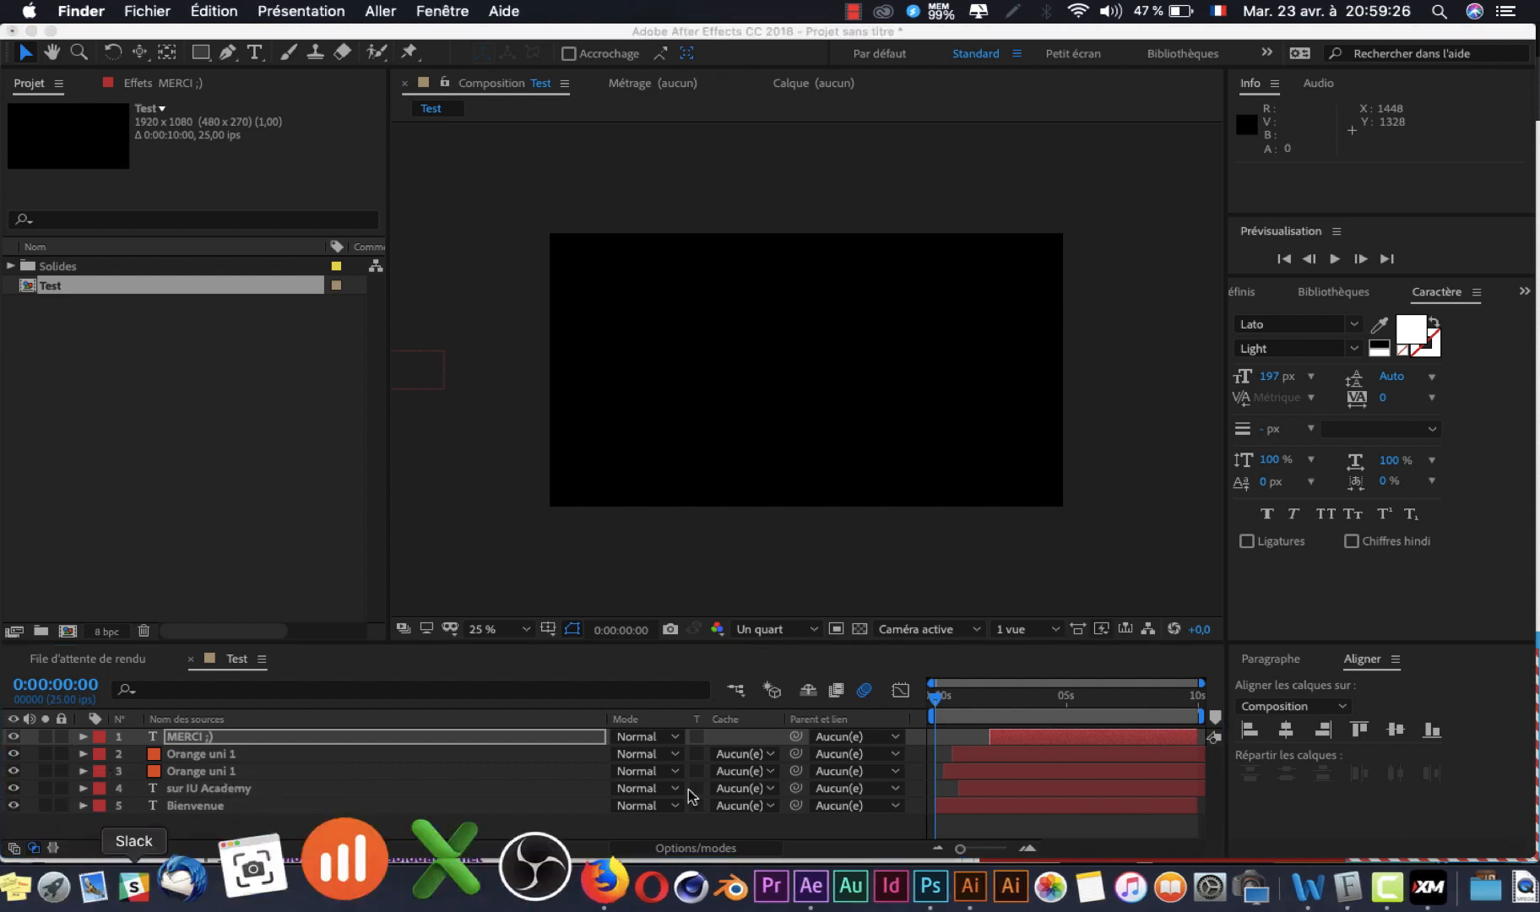
click(185, 428)
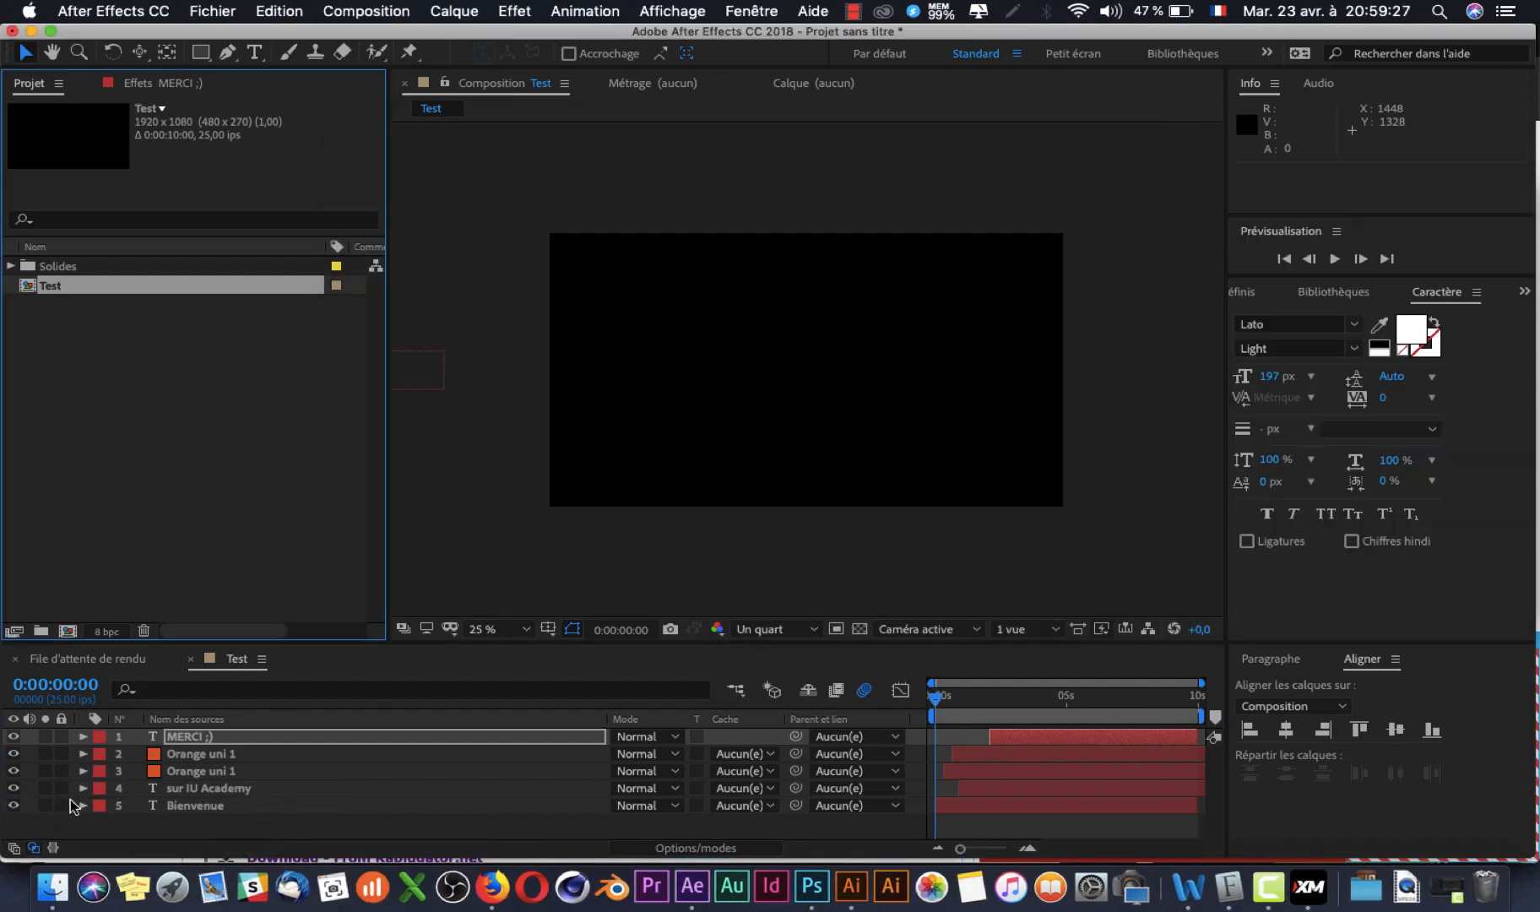
click(35, 847)
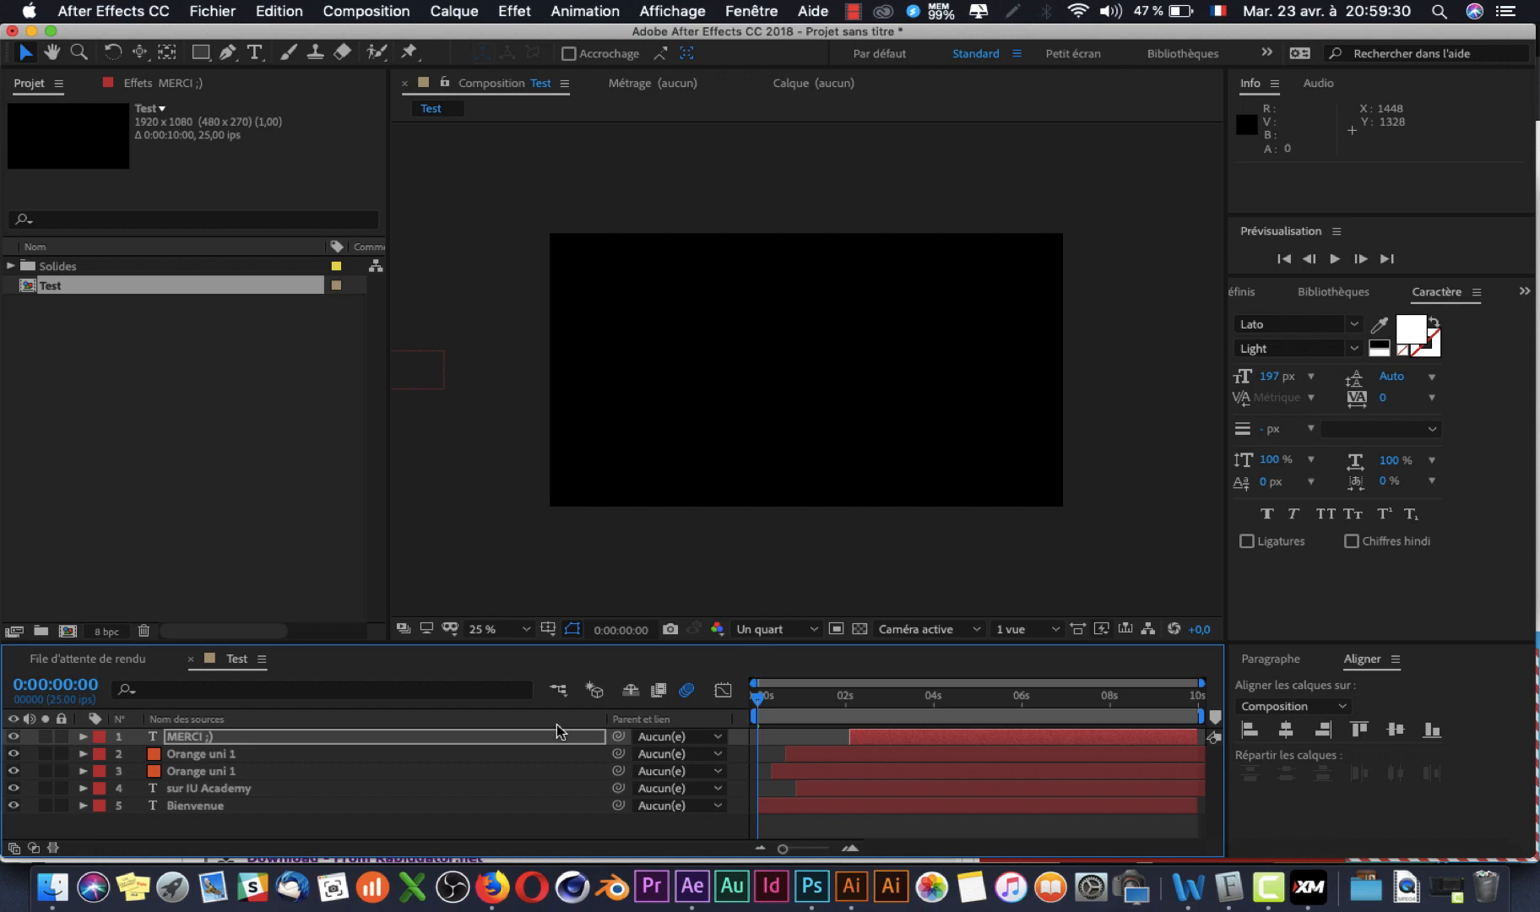
- Play the animation twice from the start through the "MERCI ;)" text to check the motion blur
key(space)
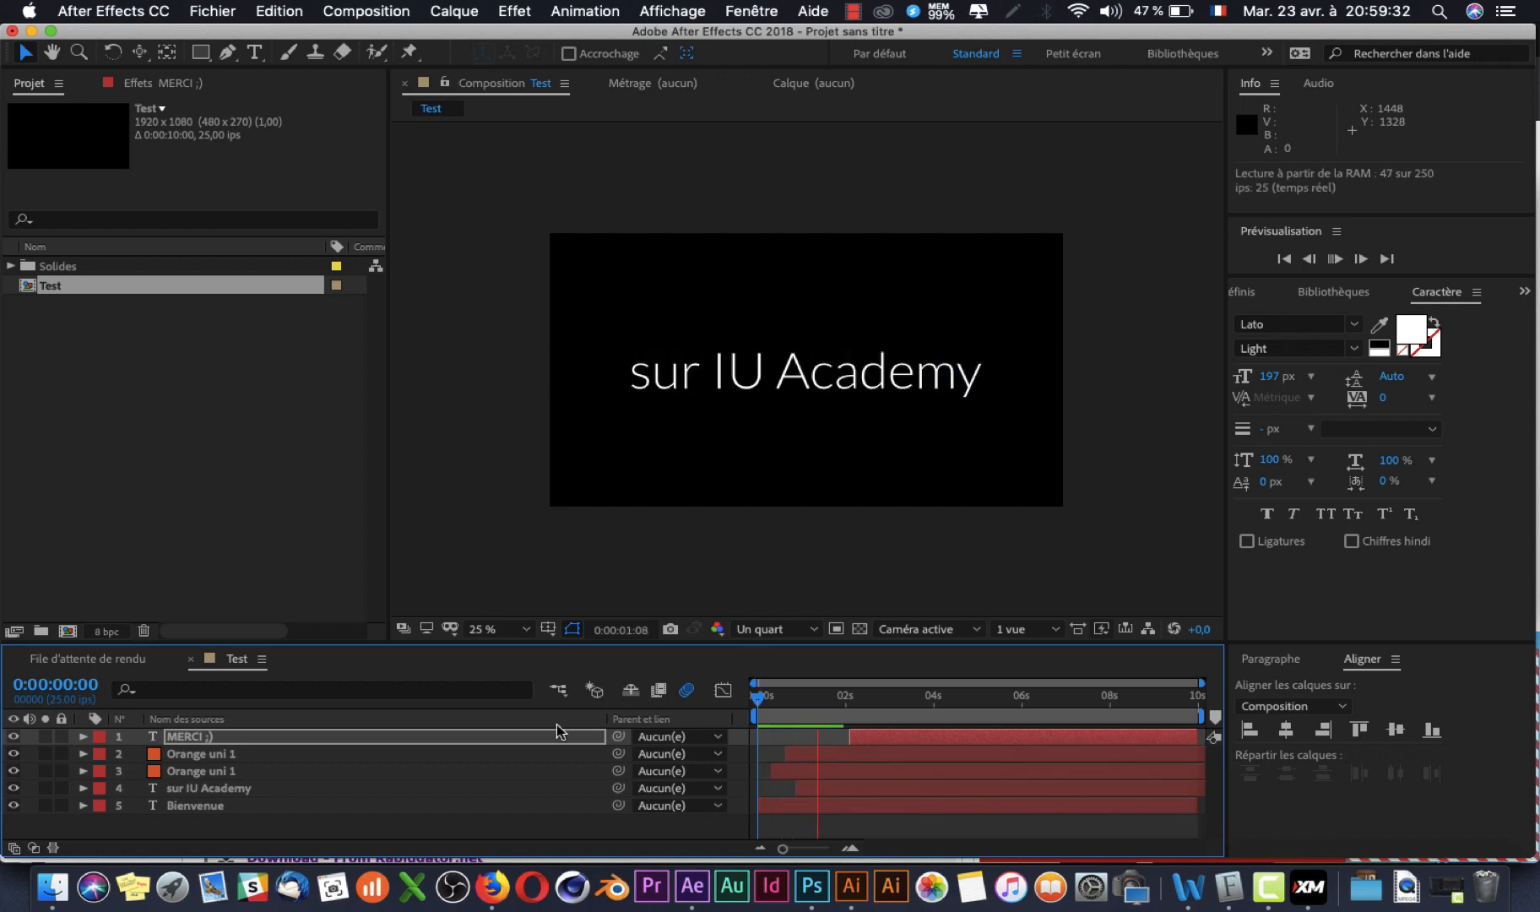
key(space)
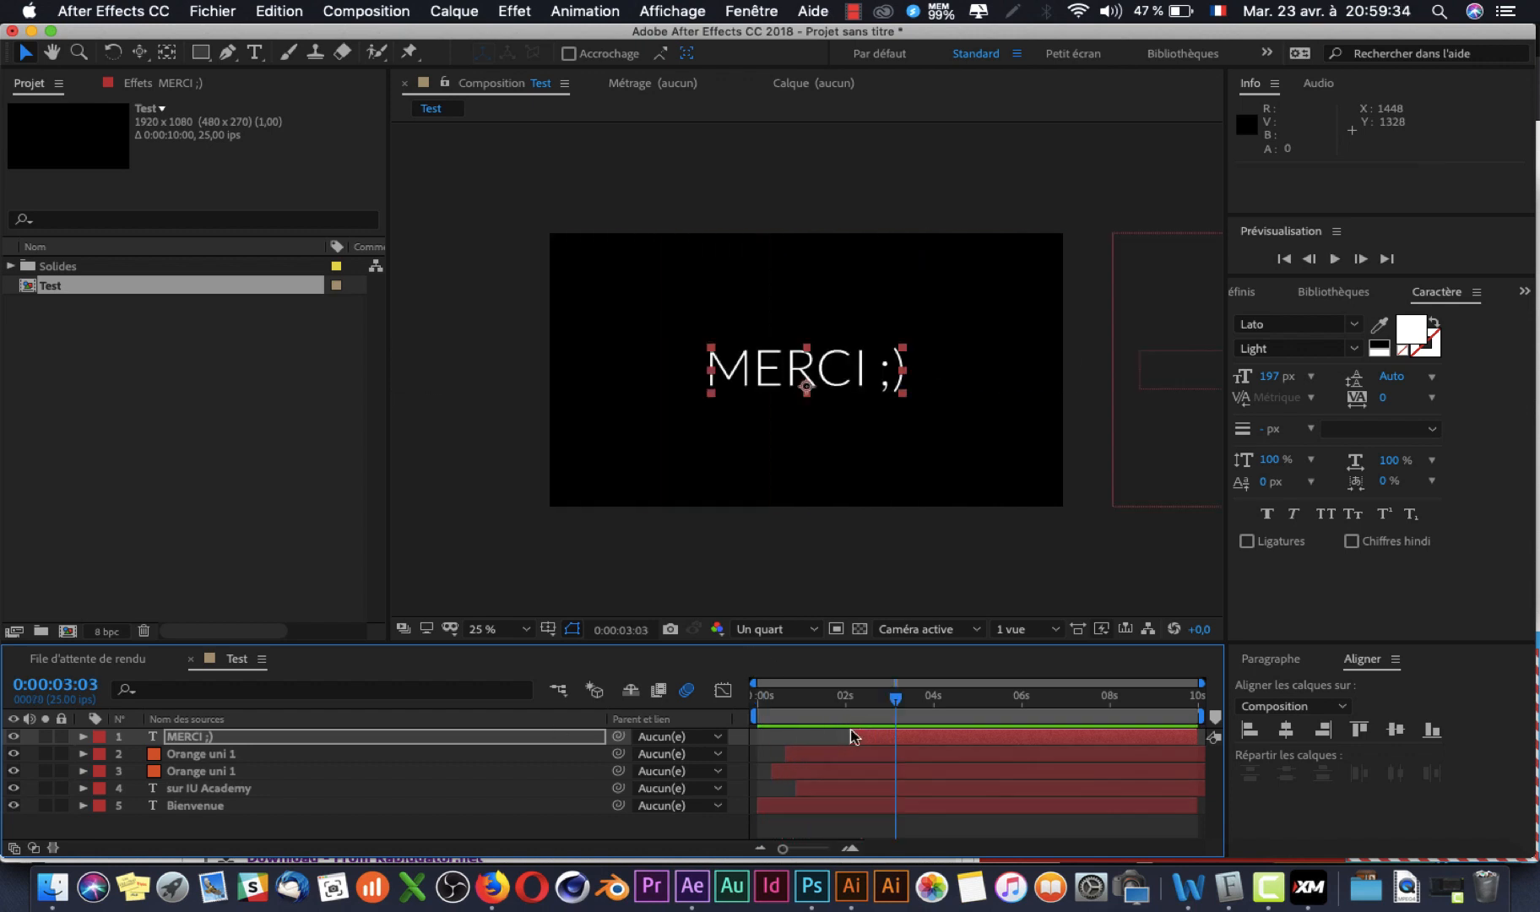
key(Home)
key(space)
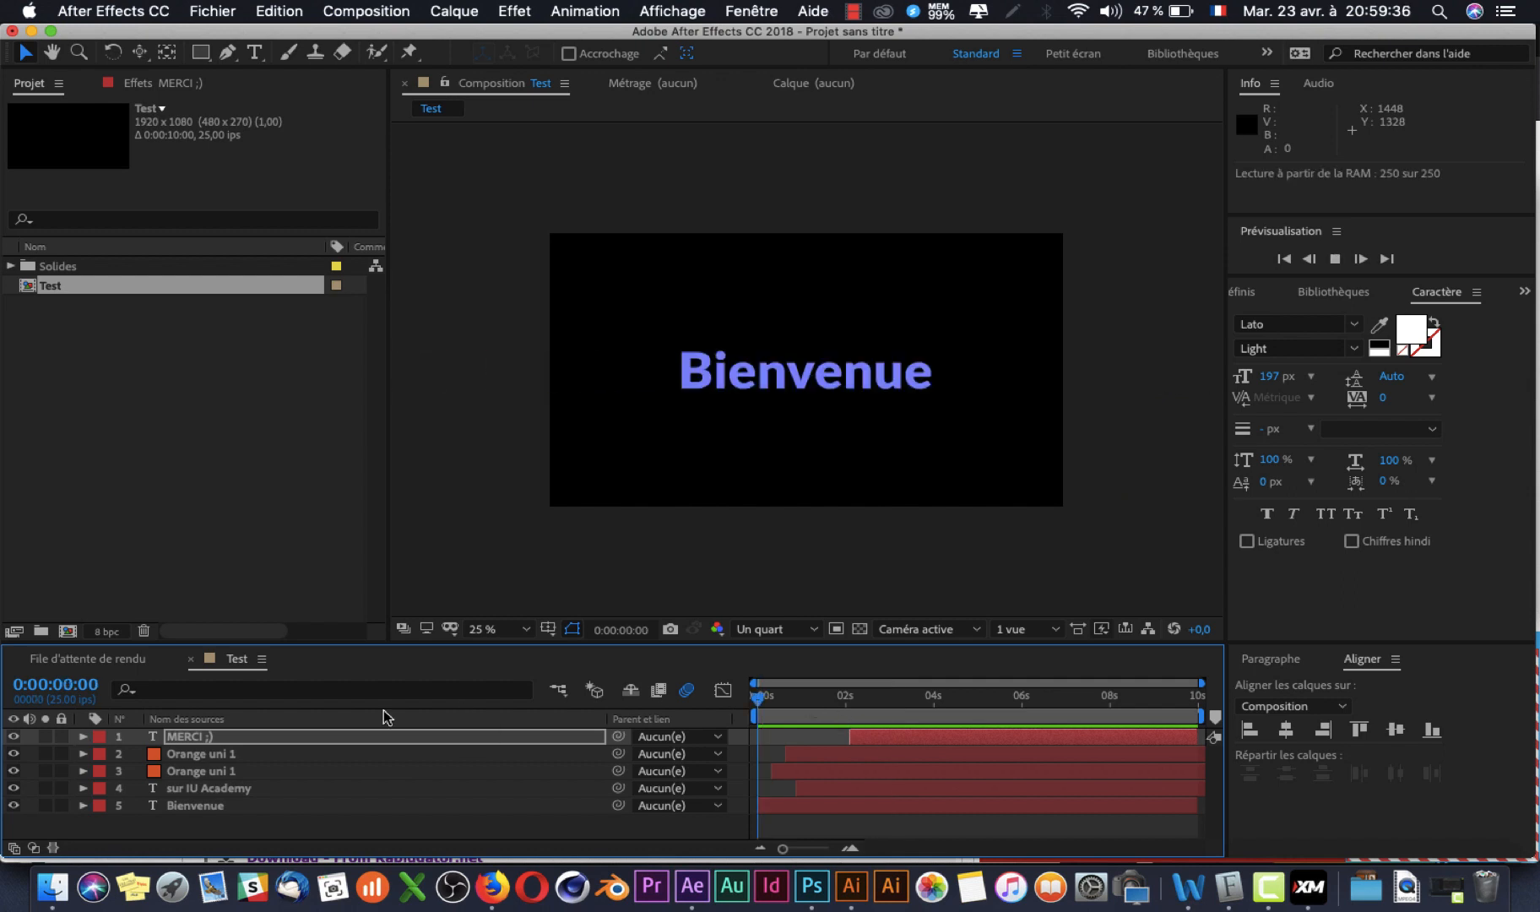
key(space)
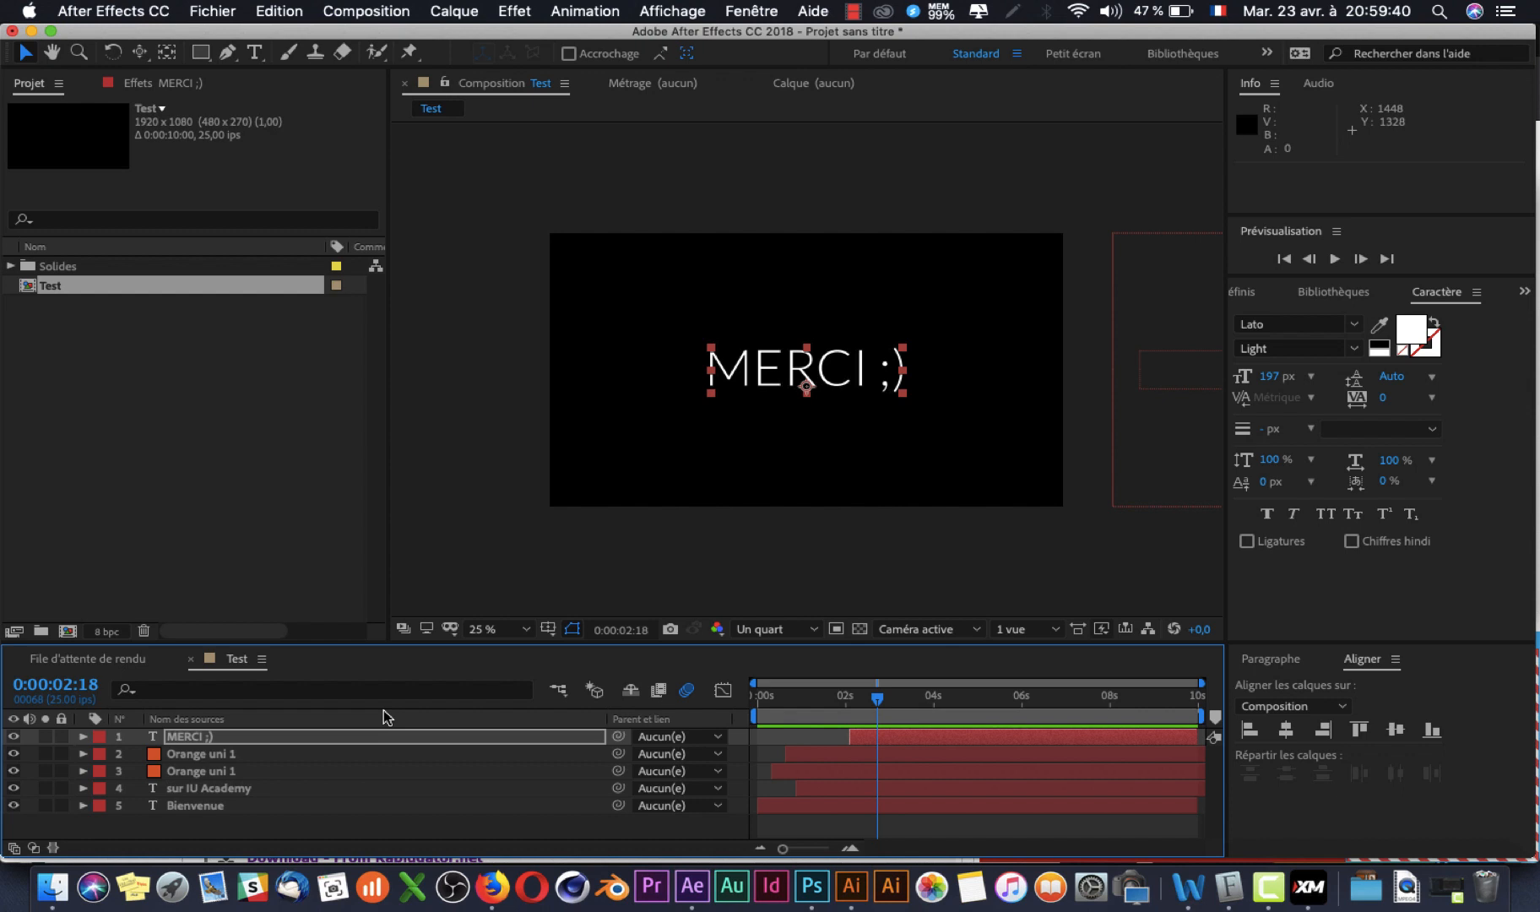